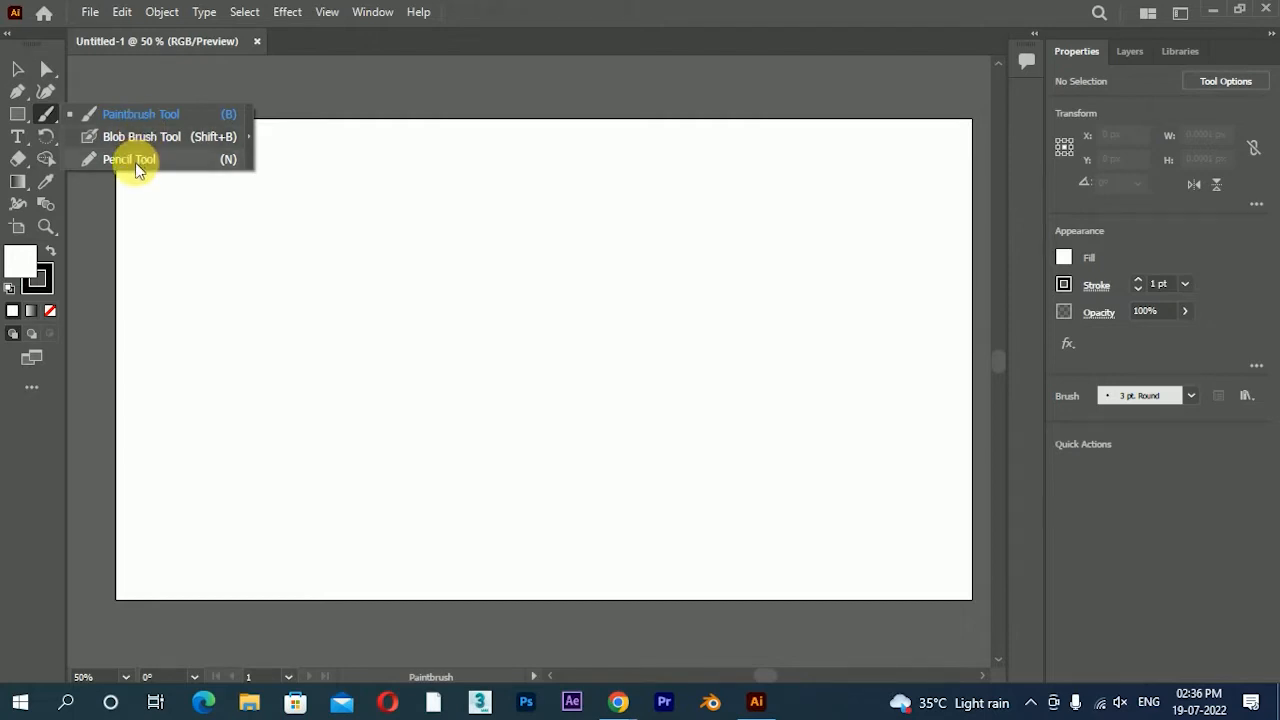
# - Paint eight freehand curved strokes across the artboard with the Paintbrush tool
pyautogui.click(158, 118)
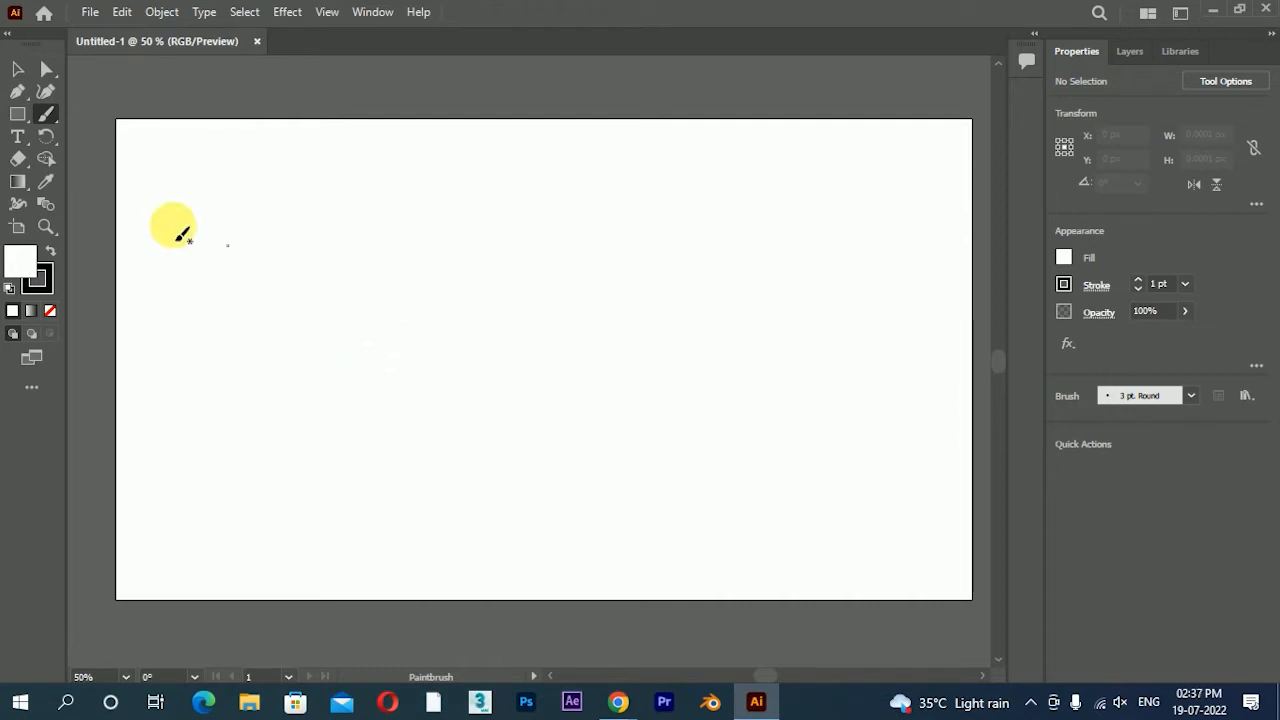
pyautogui.rightClick(46, 114)
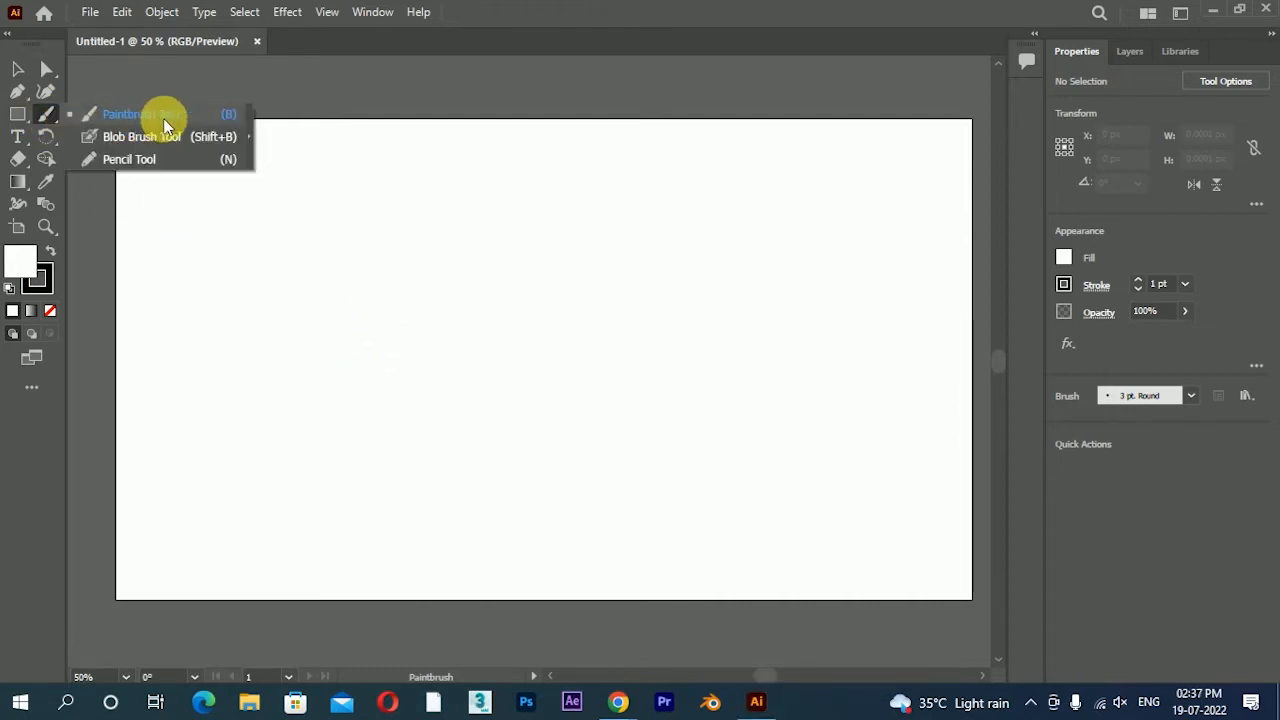
pyautogui.click(165, 125)
pyautogui.moveTo(315, 408)
pyautogui.mouseDown()
pyautogui.moveTo(419, 321)
pyautogui.moveTo(380, 176)
pyautogui.mouseUp()
pyautogui.moveTo(480, 400)
pyautogui.mouseDown()
pyautogui.moveTo(620, 297)
pyautogui.moveTo(821, 252)
pyautogui.mouseUp()
pyautogui.moveTo(521, 408)
pyautogui.mouseDown()
pyautogui.moveTo(606, 385)
pyautogui.moveTo(740, 307)
pyautogui.mouseUp()
pyautogui.moveTo(583, 460)
pyautogui.mouseDown()
pyautogui.moveTo(620, 414)
pyautogui.moveTo(765, 372)
pyautogui.mouseUp()
pyautogui.moveTo(601, 353); pyautogui.dragTo(750, 287)
pyautogui.moveTo(567, 287); pyautogui.dragTo(726, 170)
pyautogui.moveTo(683, 241); pyautogui.dragTo(815, 163)
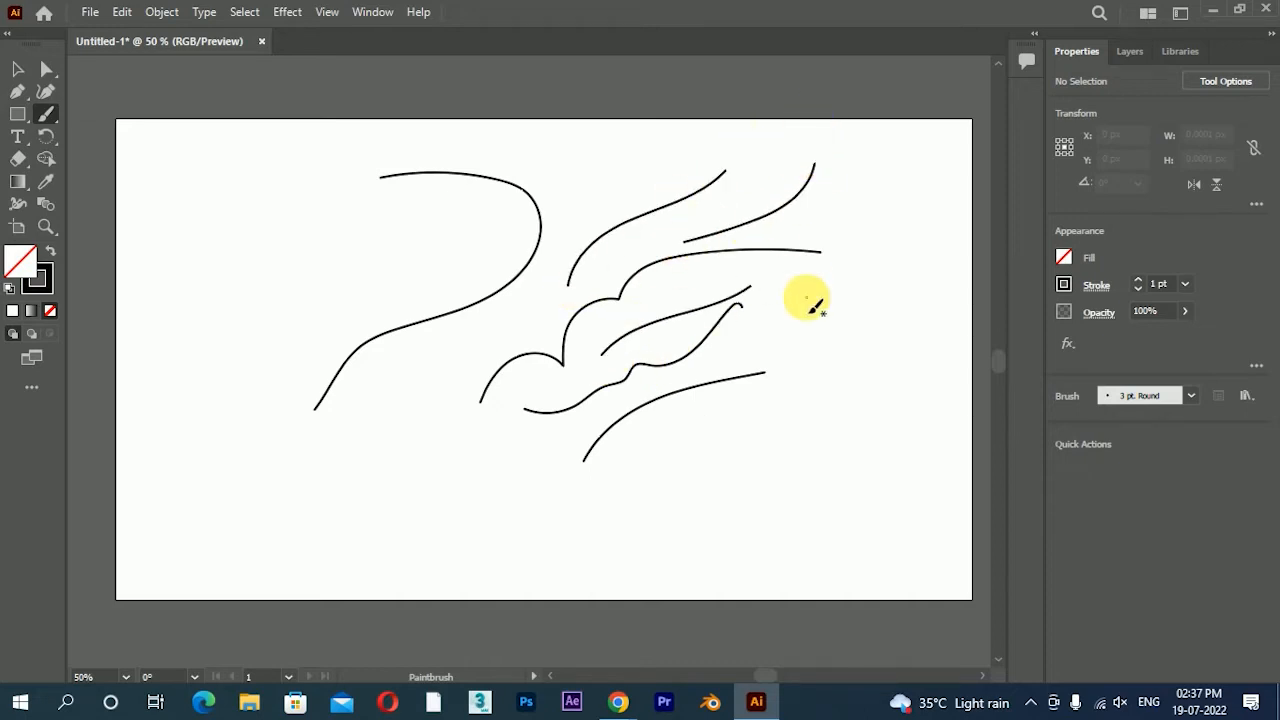
pyautogui.moveTo(738, 433); pyautogui.dragTo(778, 310)
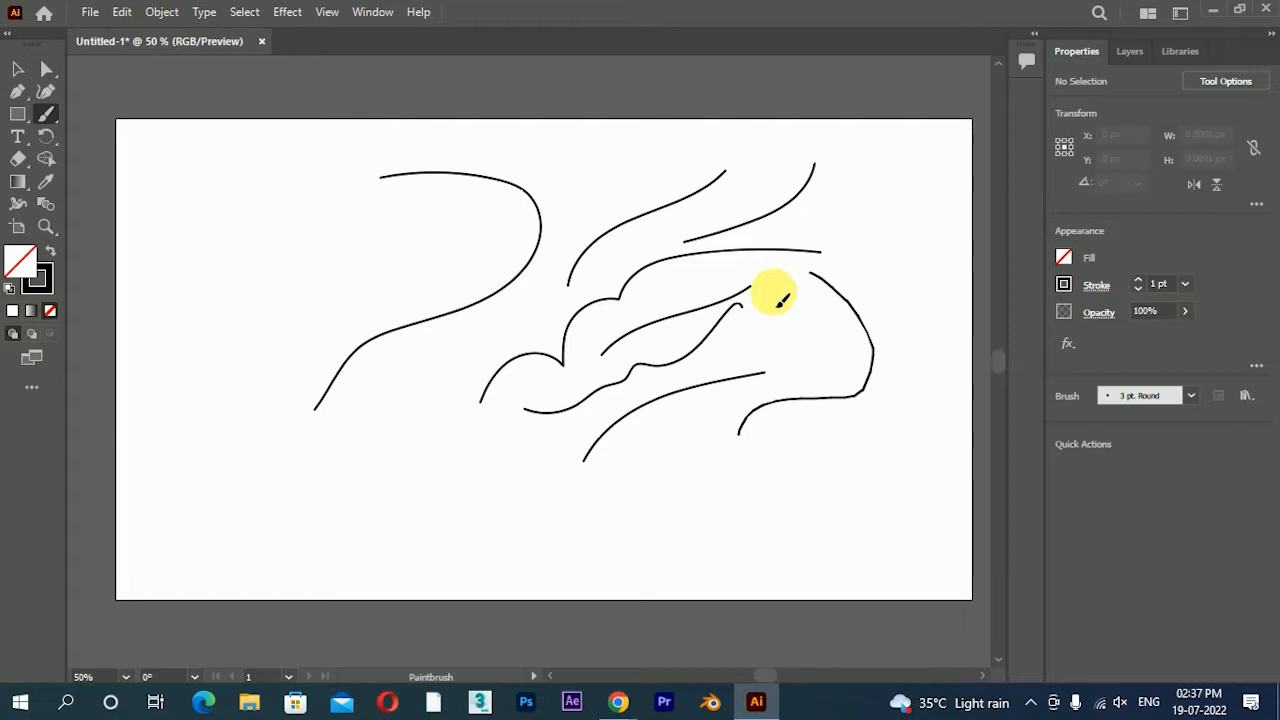
# - Set the Paintbrush tool's fidelity to the smoothest setting
pyautogui.doubleClick(47, 118)
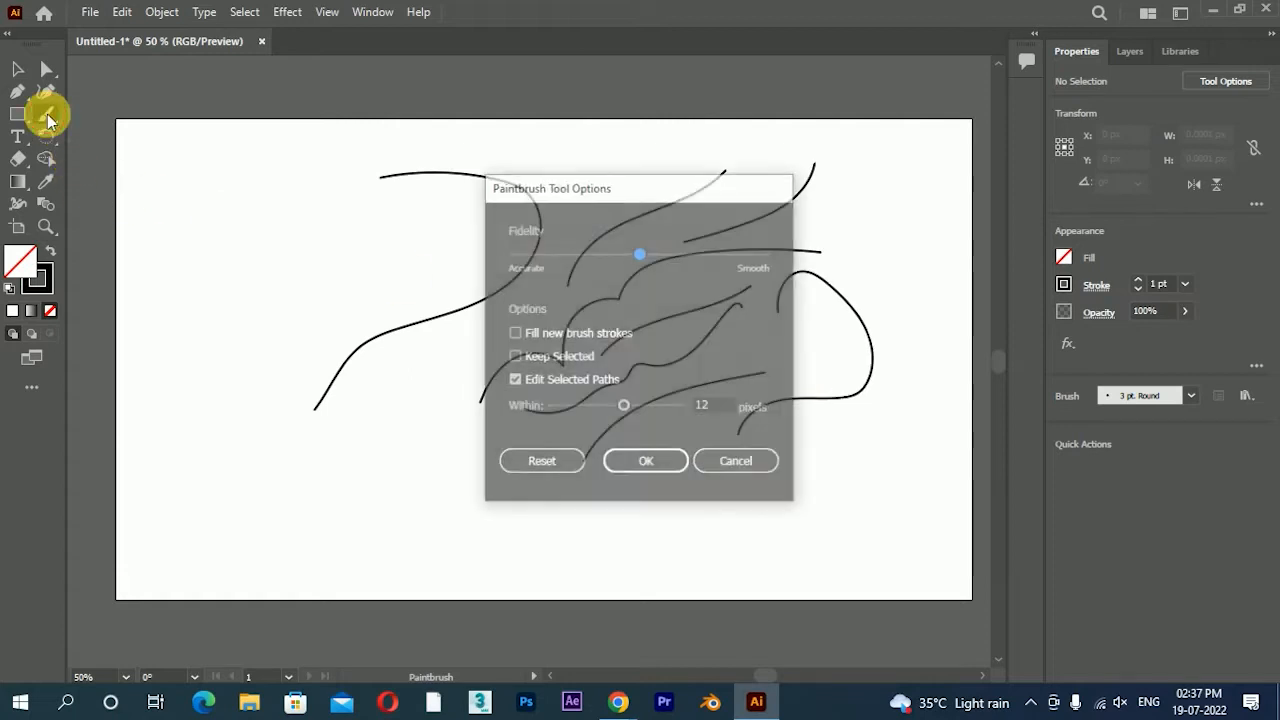
pyautogui.moveTo(550, 184)
pyautogui.mouseDown()
pyautogui.moveTo(523, 163)
pyautogui.moveTo(542, 128)
pyautogui.moveTo(598, 105)
pyautogui.moveTo(580, 104)
pyautogui.mouseUp()
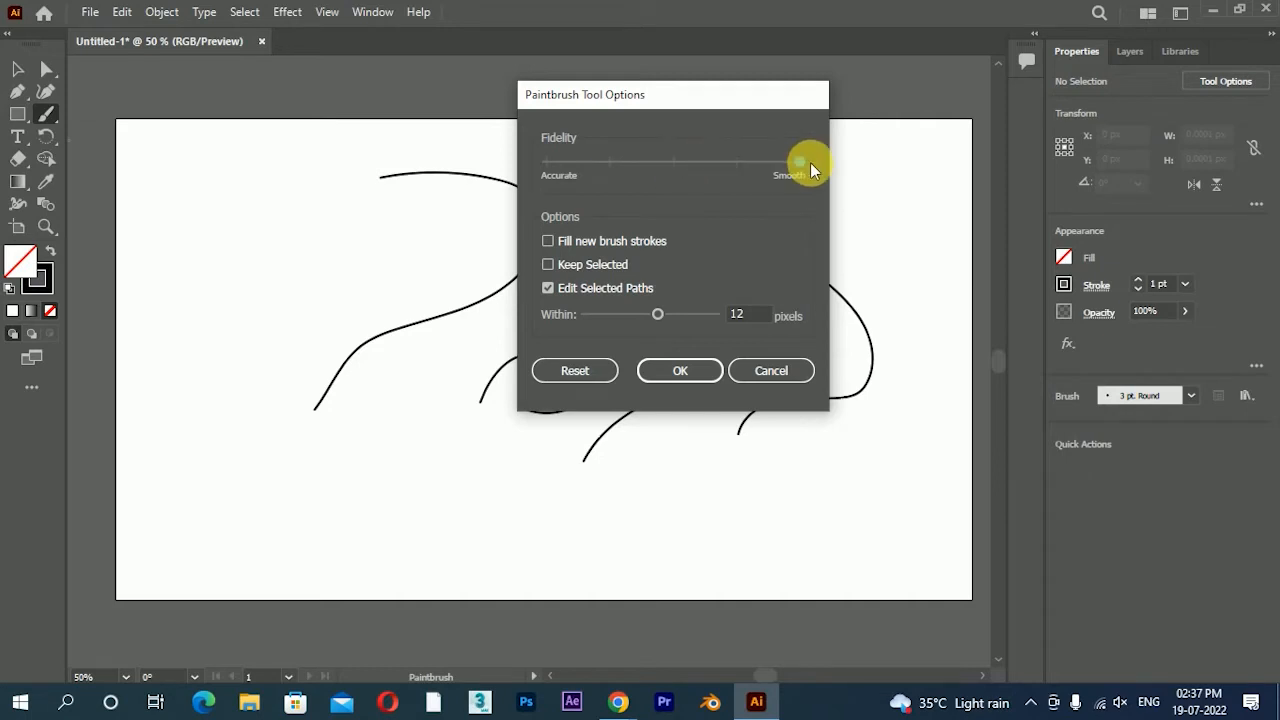
pyautogui.click(684, 370)
# - Paint several long, looping test strokes over the existing ones with the smoother Paintbrush
pyautogui.moveTo(632, 560); pyautogui.dragTo(576, 486)
pyautogui.moveTo(644, 464); pyautogui.dragTo(578, 319)
pyautogui.moveTo(735, 526)
pyautogui.mouseDown()
pyautogui.moveTo(866, 372)
pyautogui.moveTo(845, 258)
pyautogui.mouseUp()
pyautogui.moveTo(460, 476)
pyautogui.mouseDown()
pyautogui.moveTo(383, 490)
pyautogui.moveTo(366, 334)
pyautogui.moveTo(421, 249)
pyautogui.mouseUp()
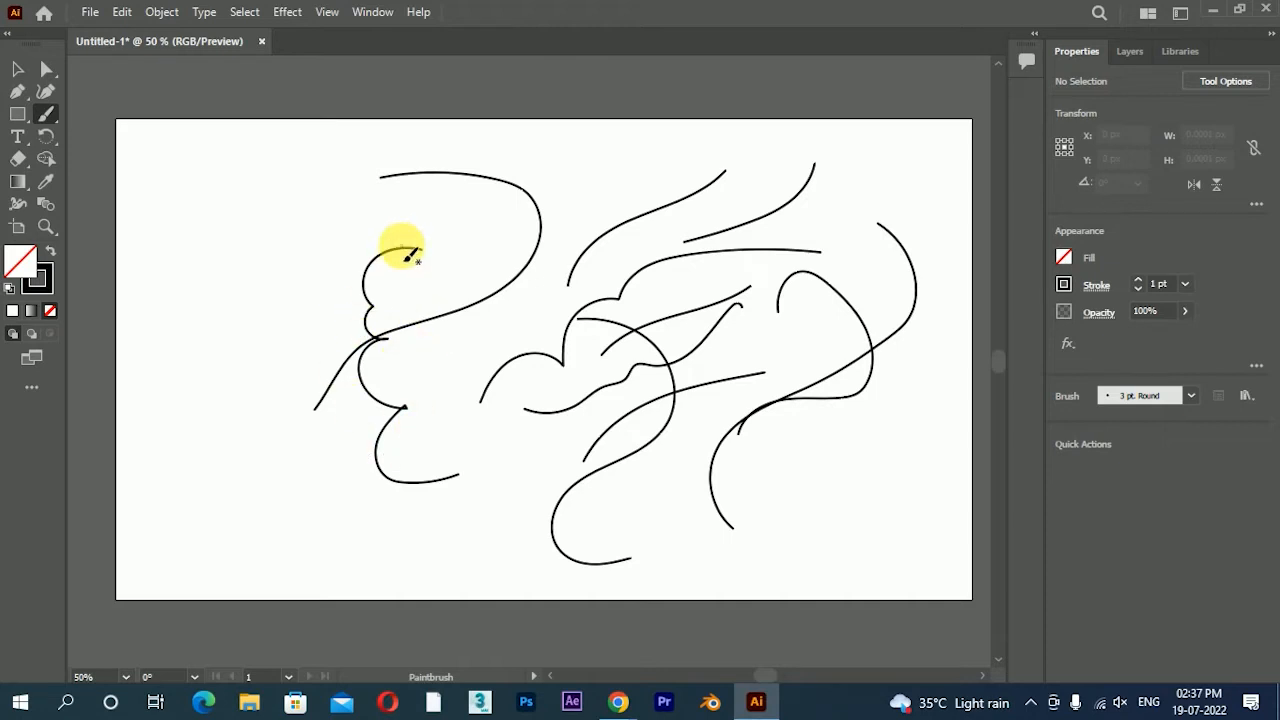
# - Clear all strokes from the artboard and paint one large S-shaped curve with the Paintbrush
pyautogui.click(18, 69)
pyautogui.moveTo(375, 233); pyautogui.dragTo(247, 147)
pyautogui.hotkey('ctrl', 'a')
pyautogui.press('Delete')
pyautogui.click(45, 113)
pyautogui.moveTo(402, 515)
pyautogui.mouseDown()
pyautogui.moveTo(700, 371)
pyautogui.moveTo(580, 170)
pyautogui.mouseUp()
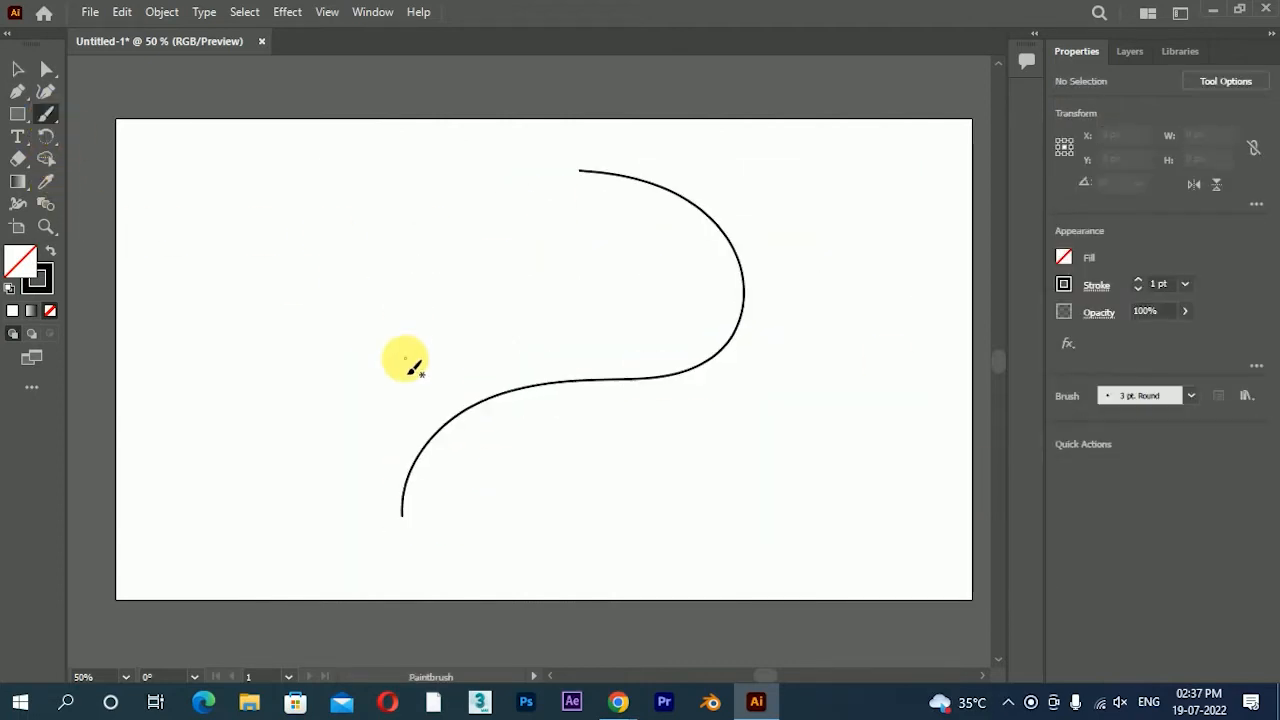
# - Try a 14 pt stroke weight on the S-shaped curve and settle on 5 pt
pyautogui.click(16, 70)
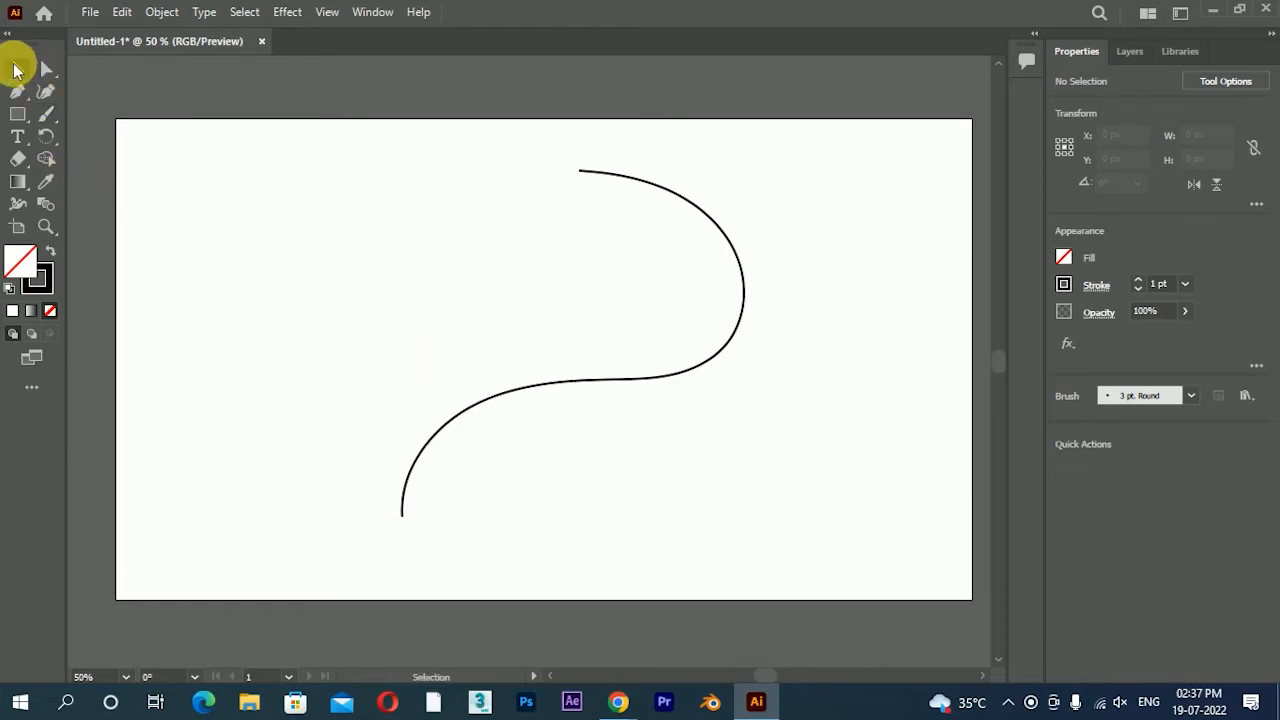
pyautogui.hotkey('ctrl', 'a')
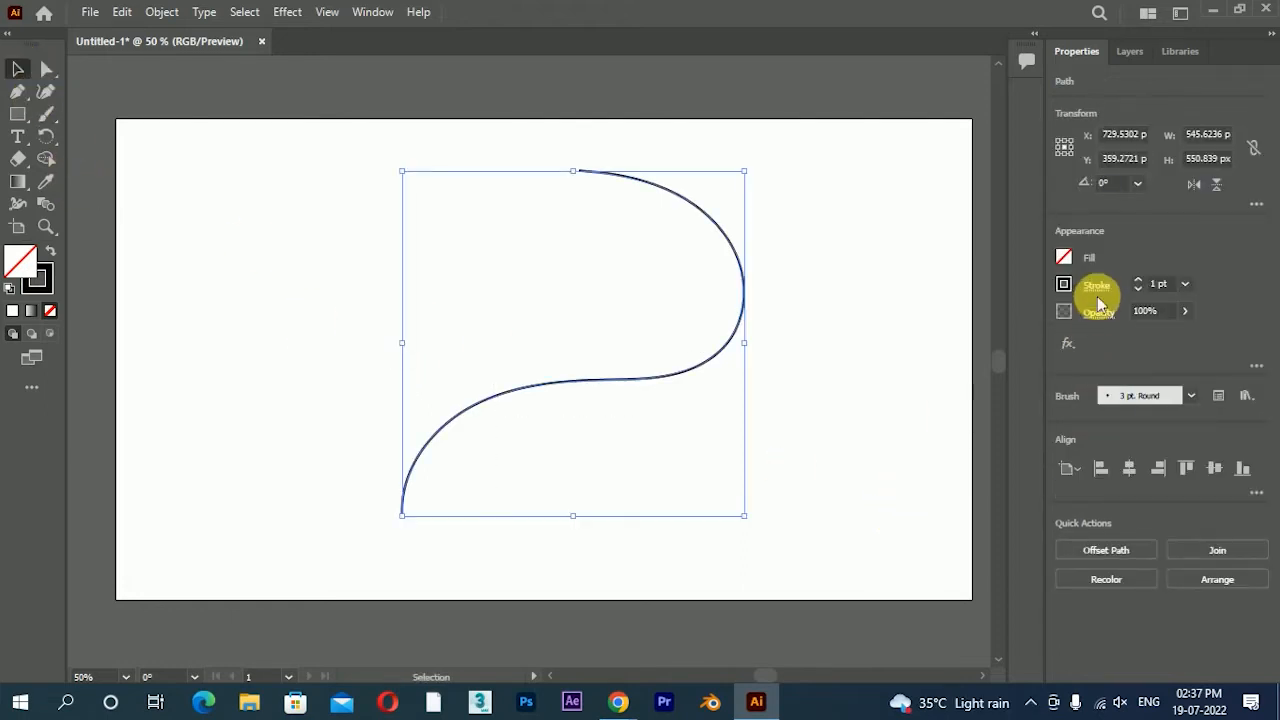
pyautogui.click(1188, 290)
pyautogui.click(1226, 528)
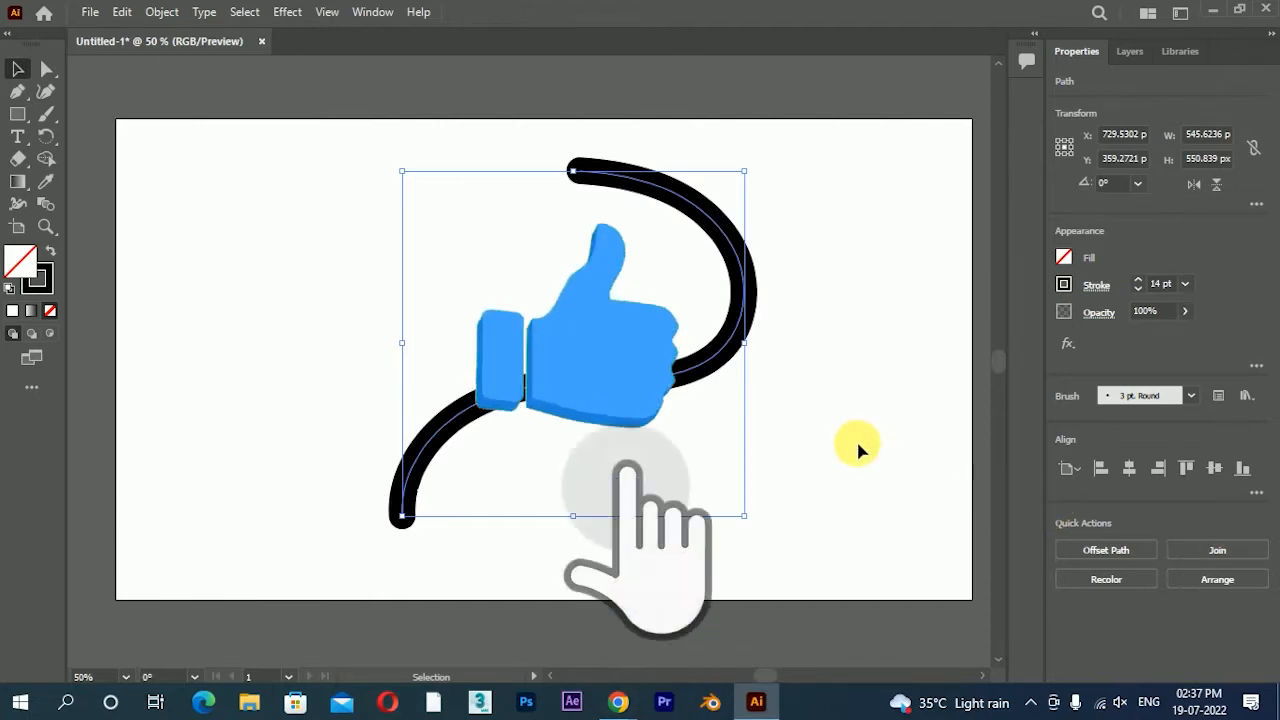
pyautogui.click(1185, 285)
pyautogui.click(1208, 386)
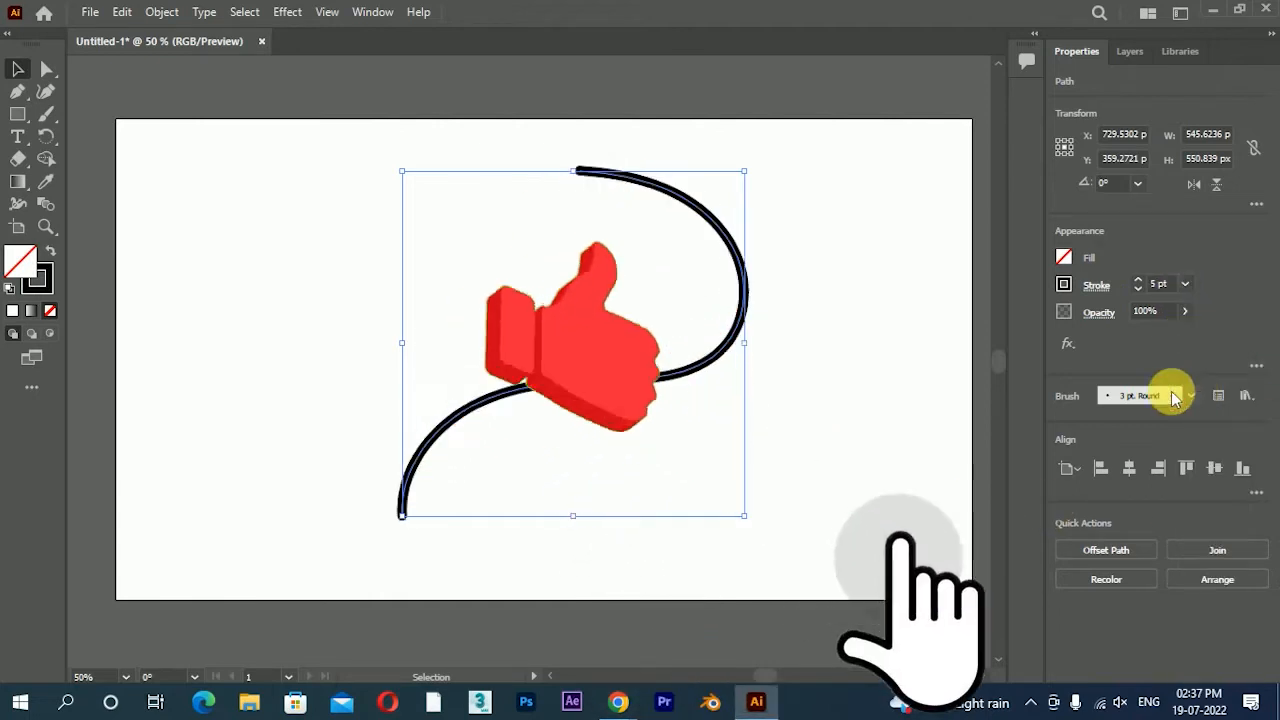
# - Change the curve's stroke color to dark green 005C24
pyautogui.click(882, 292)
pyautogui.click(741, 308)
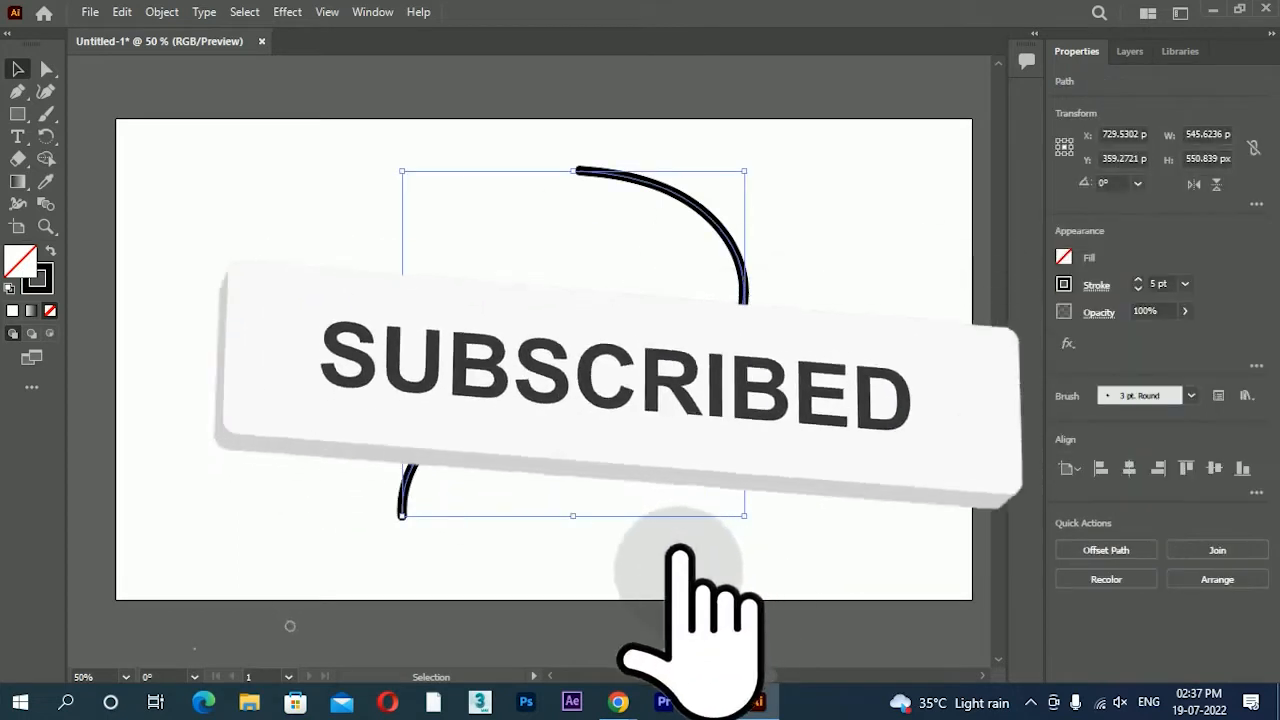
pyautogui.click(42, 285)
pyautogui.click(951, 266)
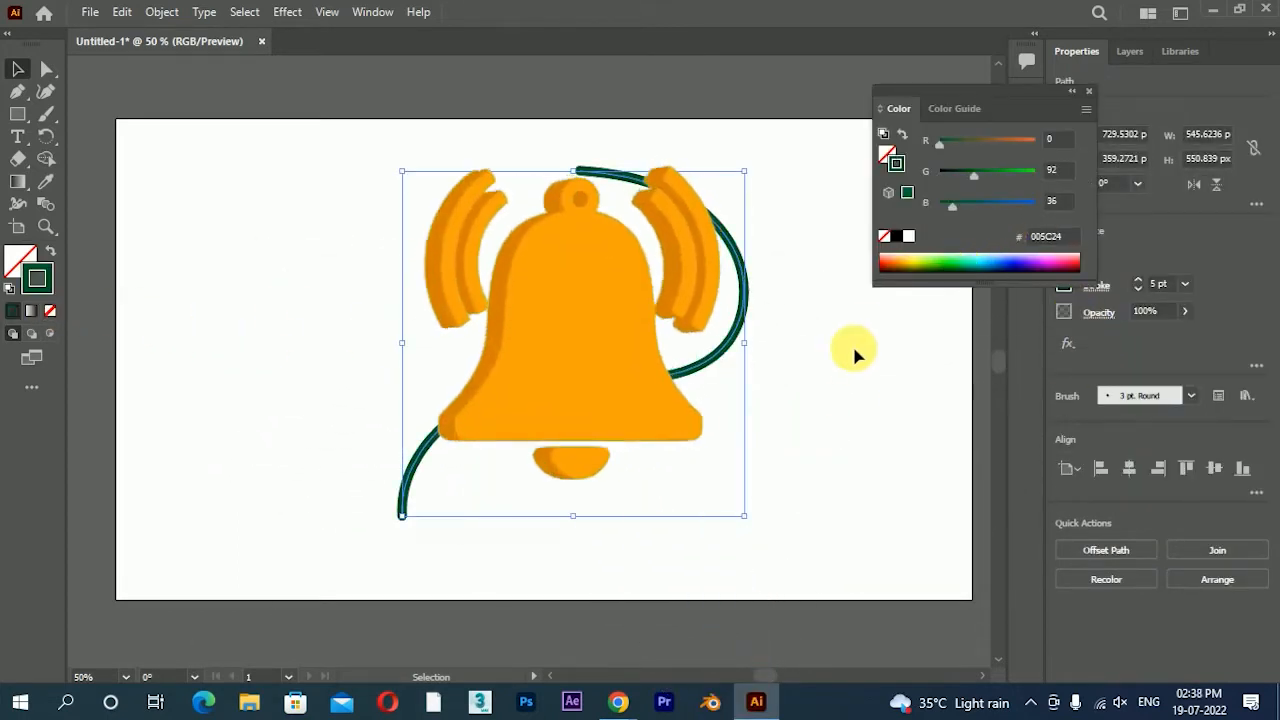
pyautogui.click(851, 400)
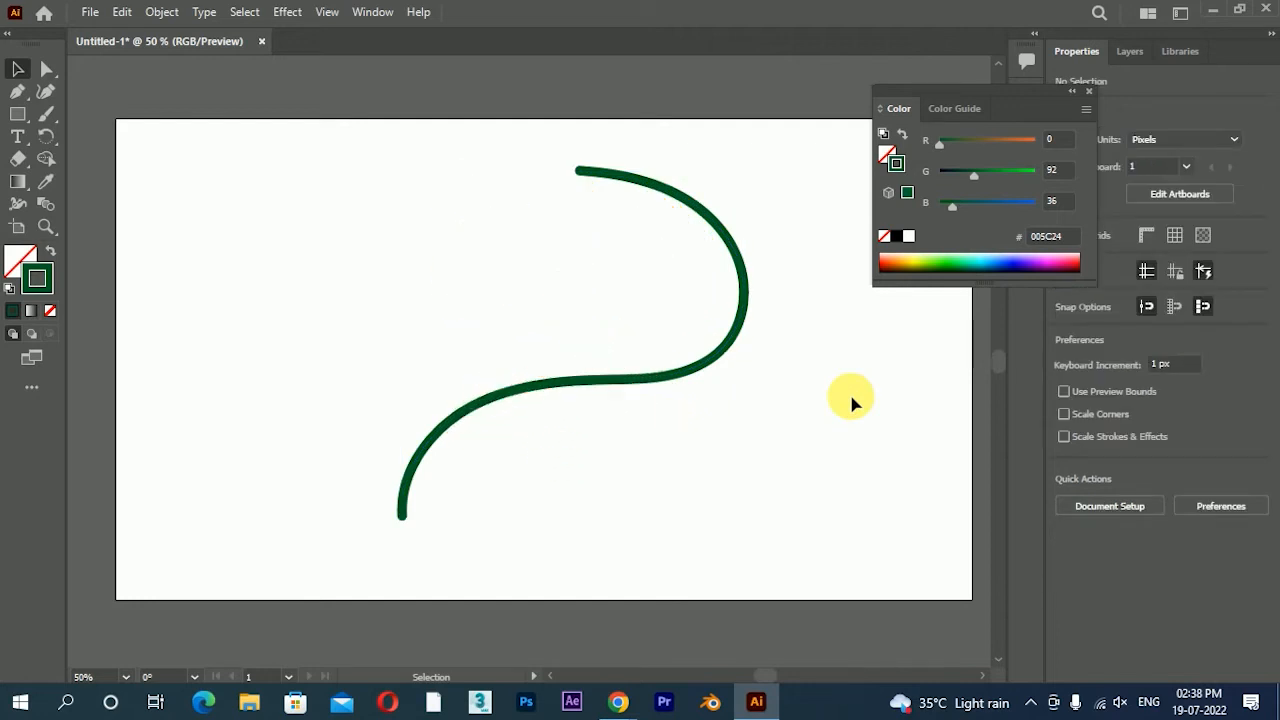
# - With the curve selected, show the available brushes in a separate, enlarged panel beside it
pyautogui.click(741, 322)
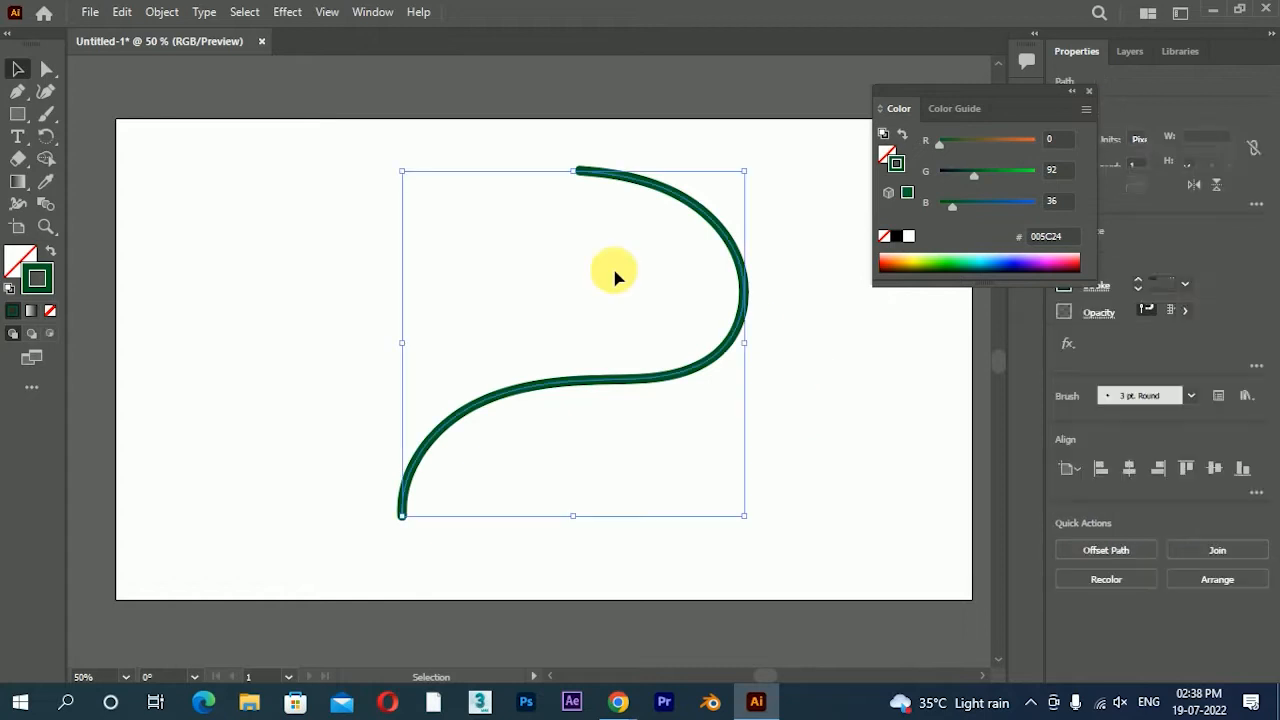
pyautogui.click(373, 14)
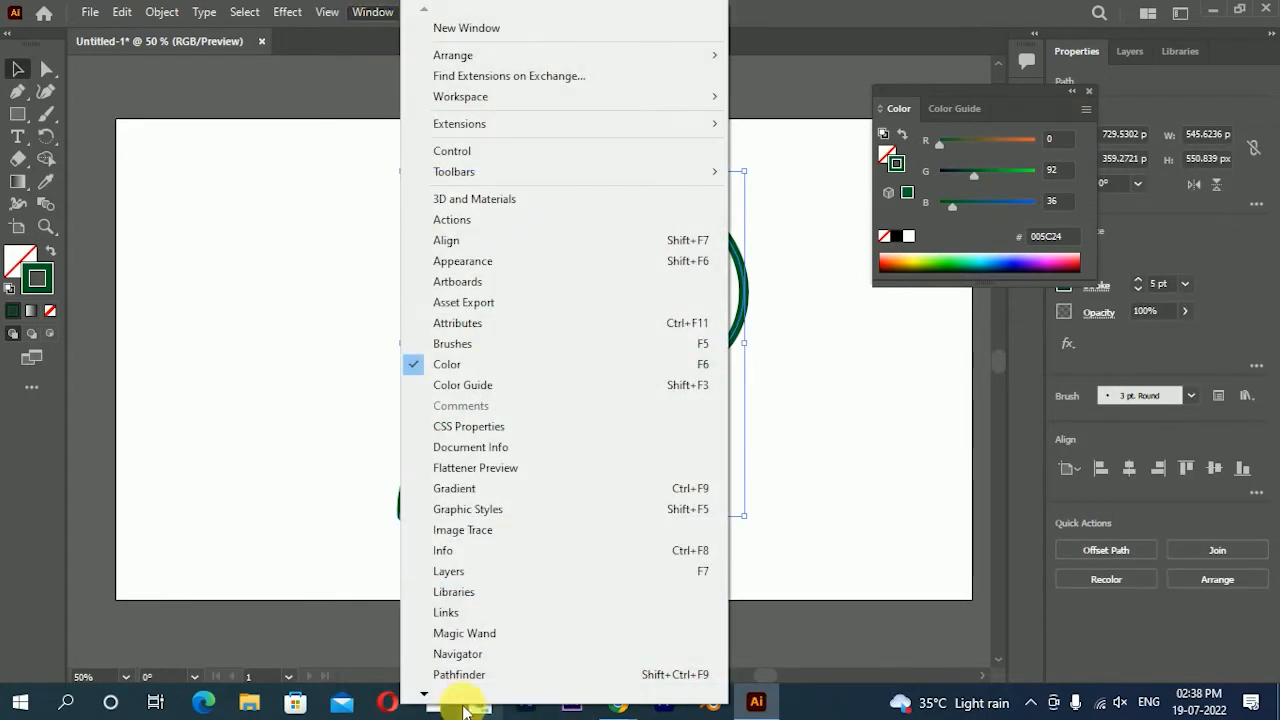
pyautogui.moveTo(437, 697)
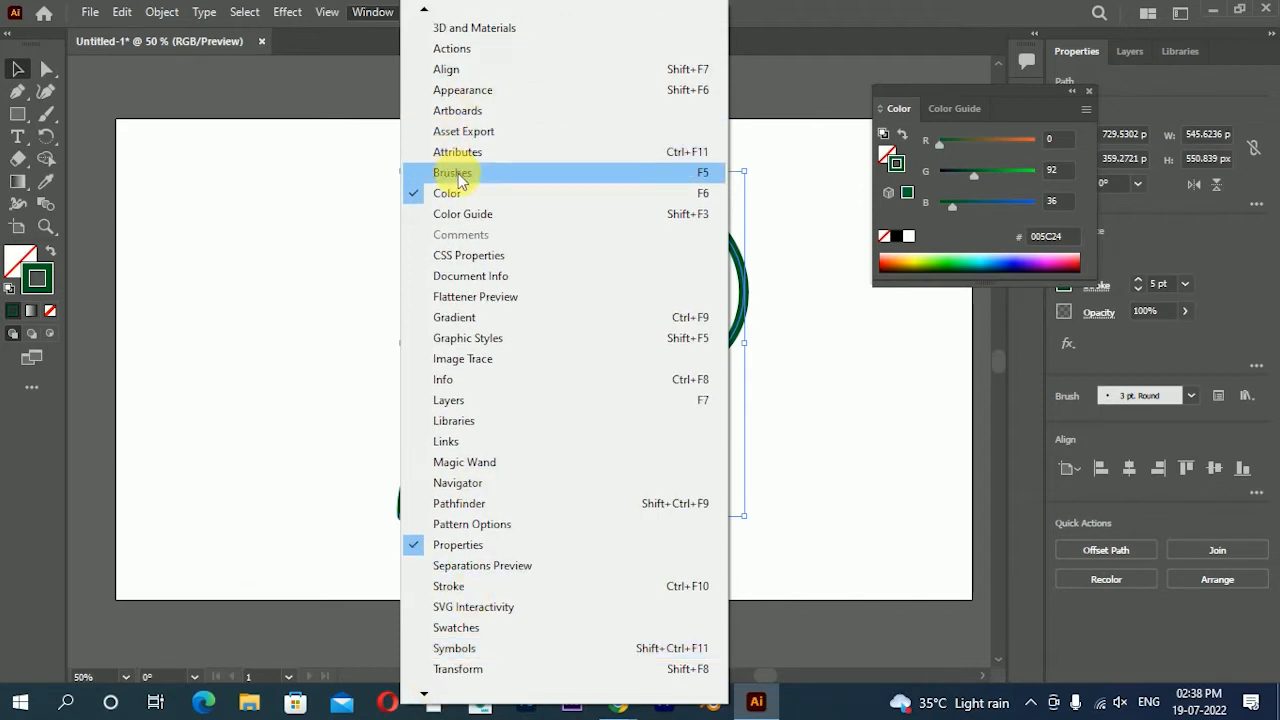
pyautogui.click(459, 176)
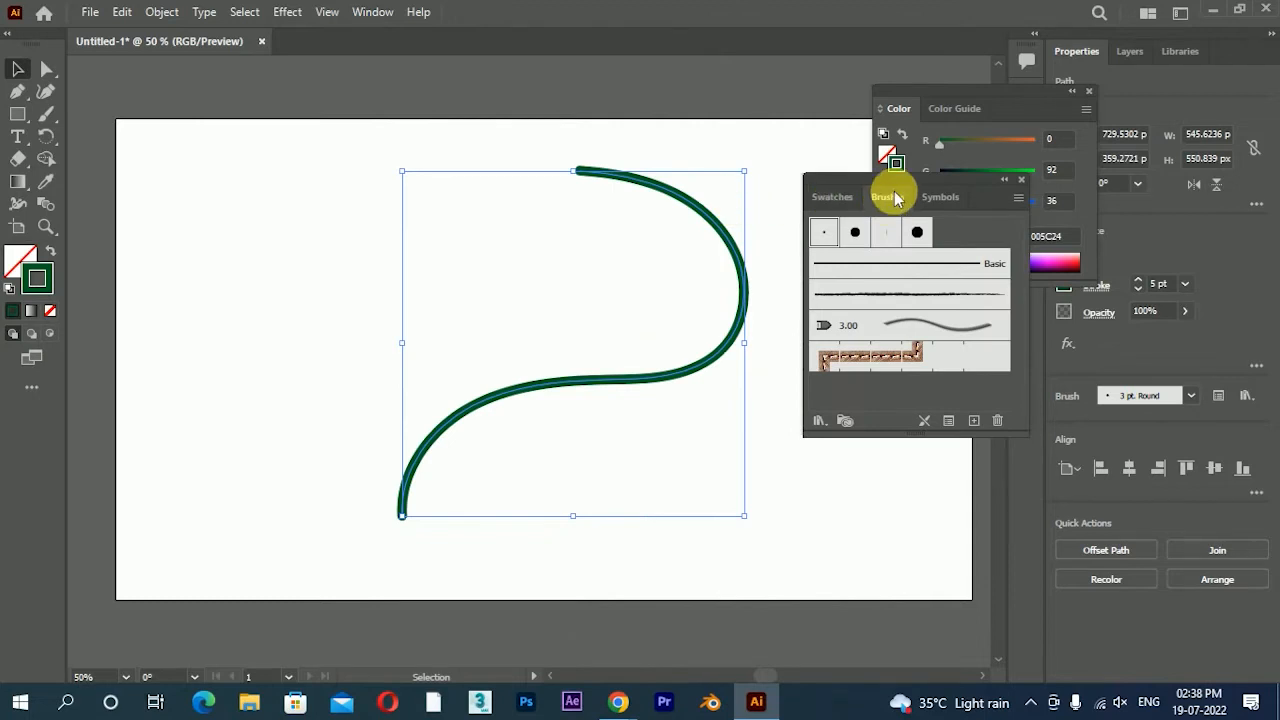
pyautogui.moveTo(842, 196)
pyautogui.mouseDown()
pyautogui.moveTo(182, 94)
pyautogui.moveTo(167, 103)
pyautogui.mouseUp()
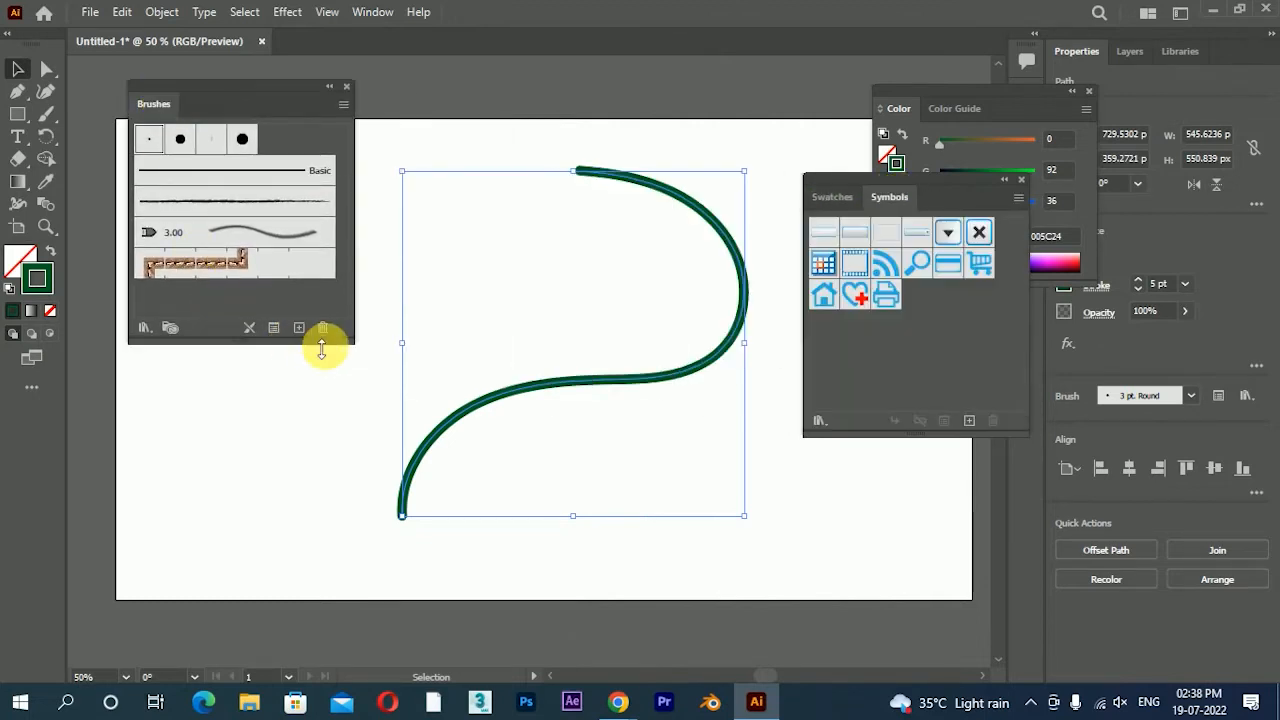
pyautogui.moveTo(355, 362)
pyautogui.mouseDown()
pyautogui.moveTo(345, 395)
pyautogui.moveTo(357, 394)
pyautogui.mouseUp()
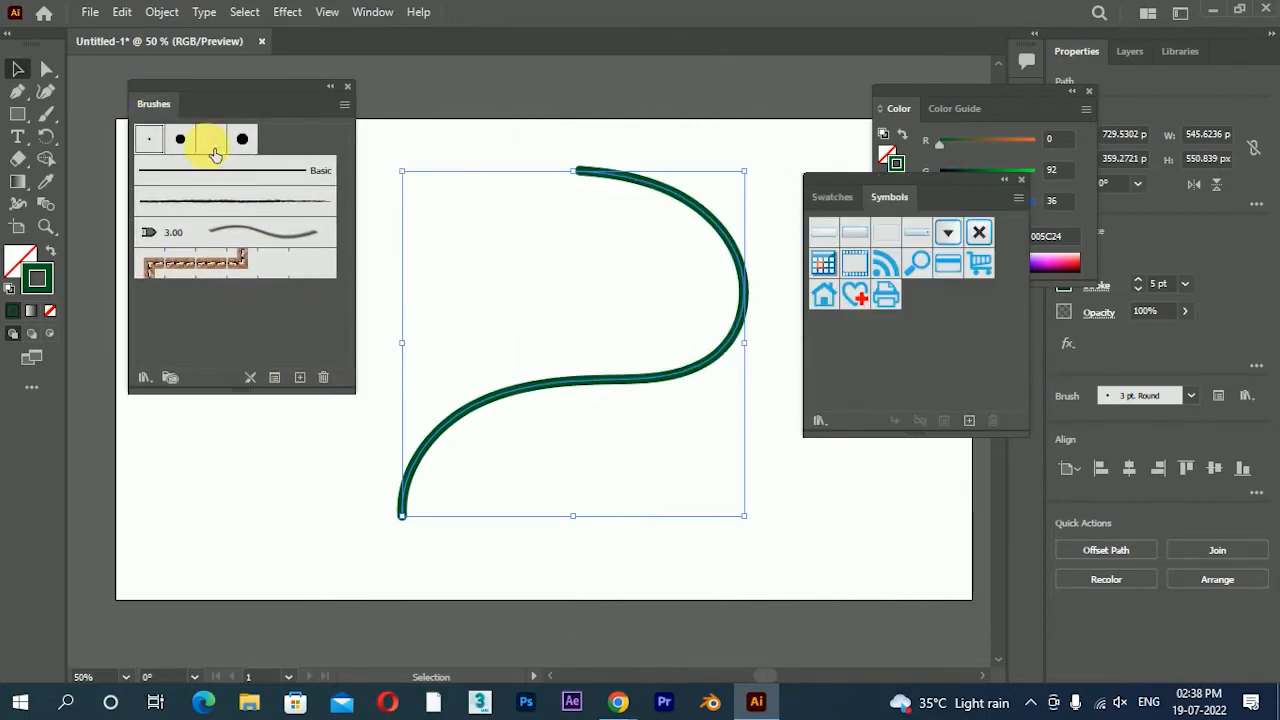
pyautogui.moveTo(210, 90); pyautogui.dragTo(210, 82)
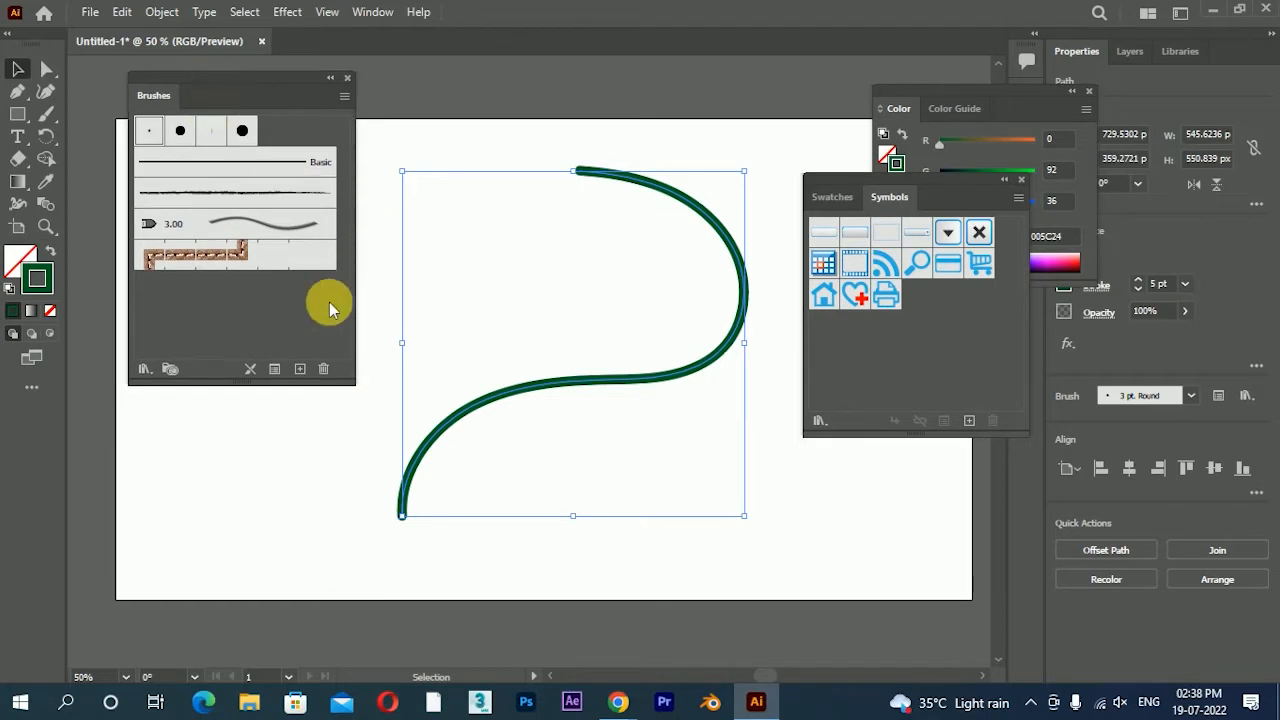
# - Examine the brush types offered for a new brush without creating one
pyautogui.click(300, 370)
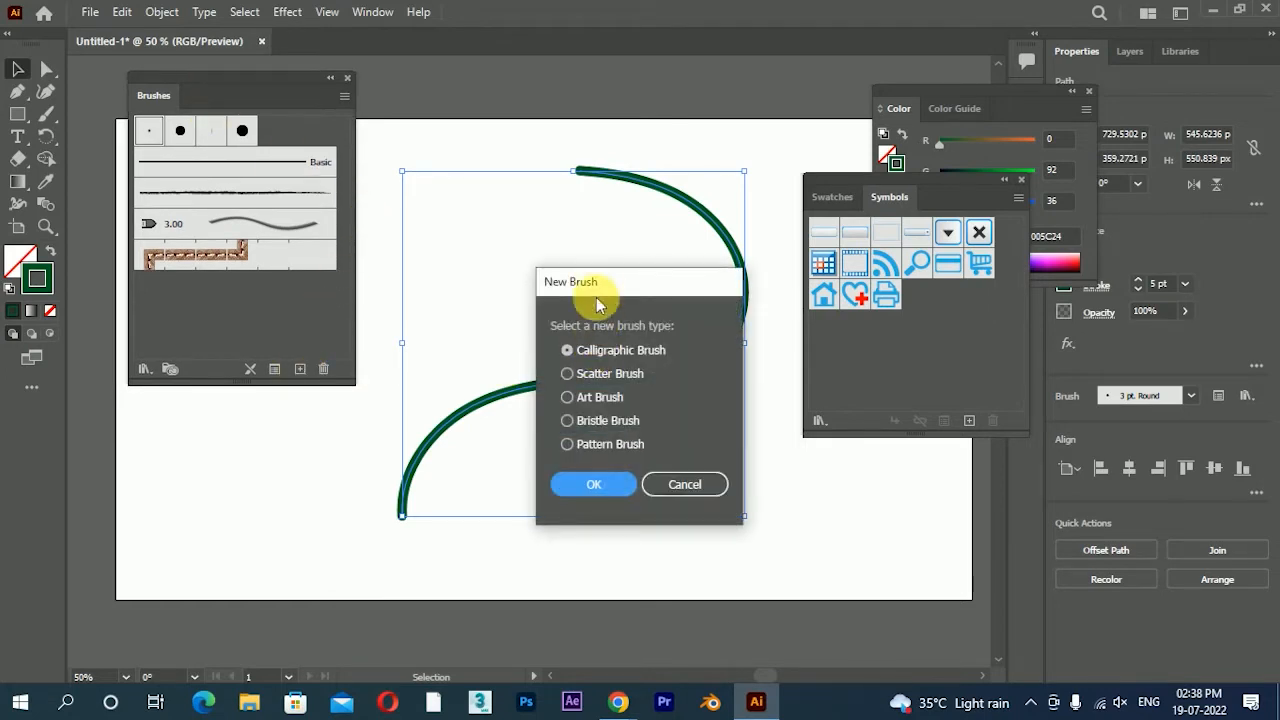
pyautogui.moveTo(597, 282); pyautogui.dragTo(530, 197)
pyautogui.click(614, 391)
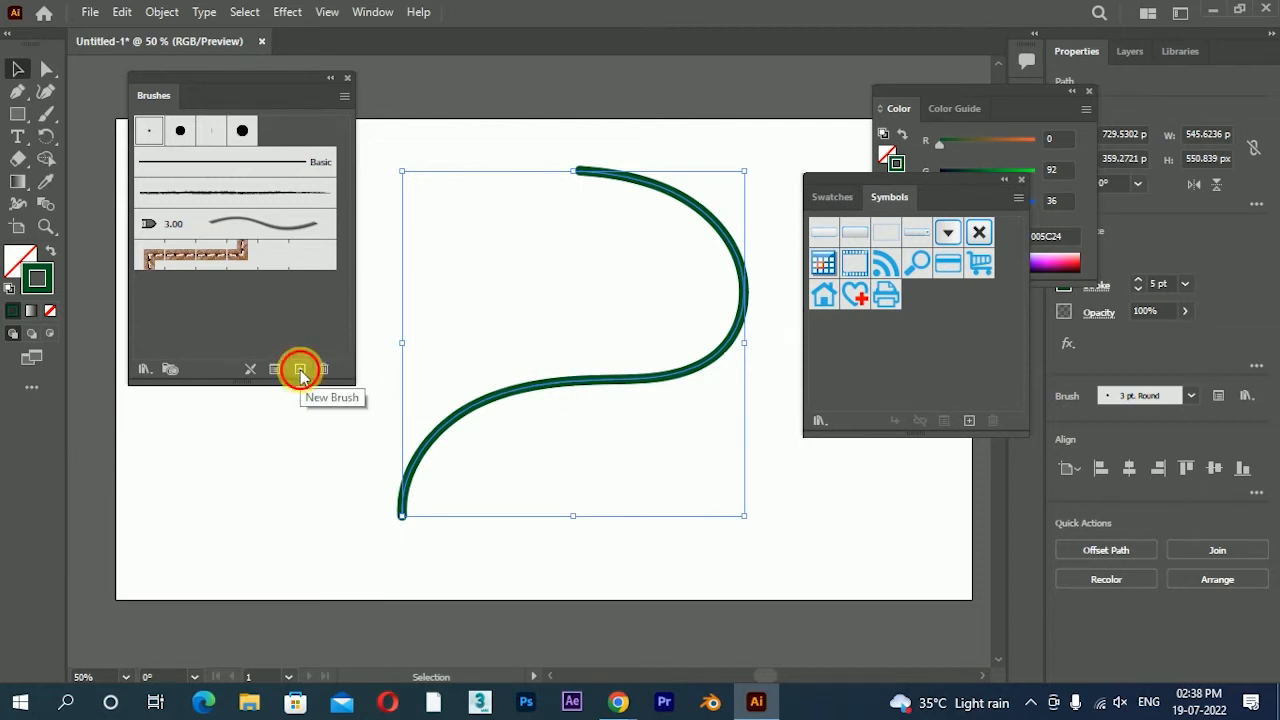
pyautogui.click(300, 370)
pyautogui.moveTo(571, 177); pyautogui.dragTo(571, 134)
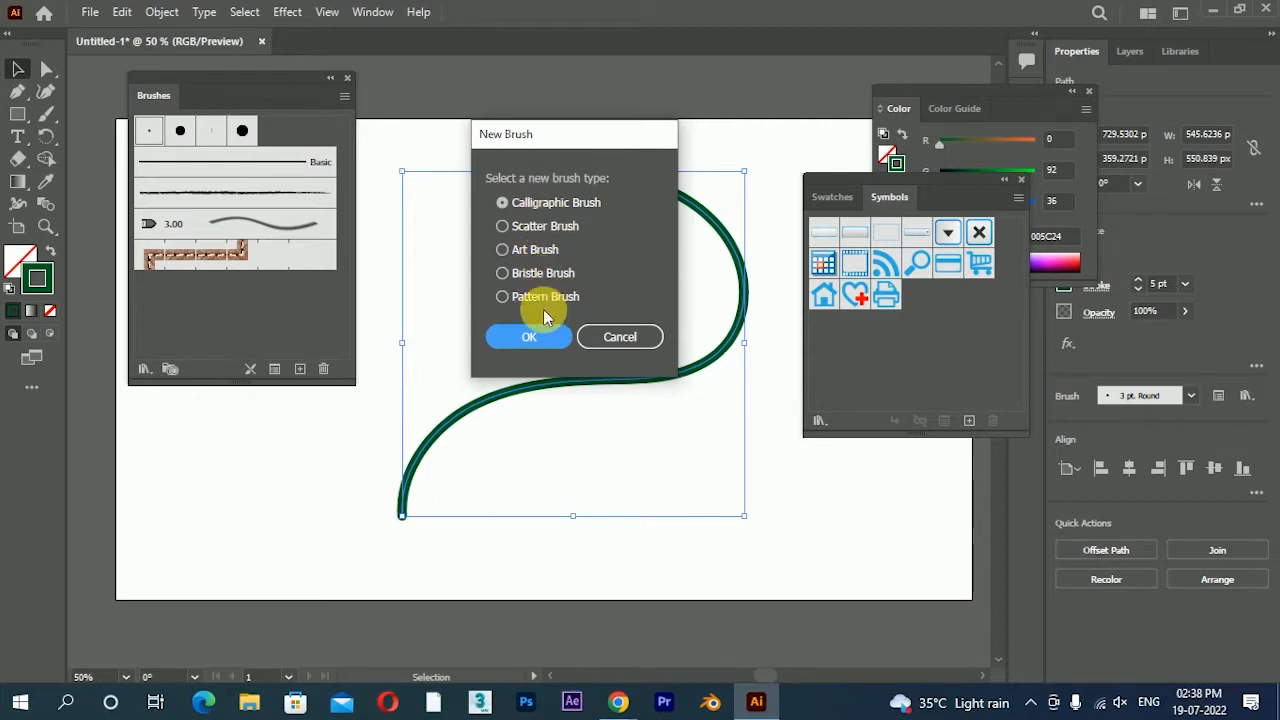
pyautogui.click(618, 336)
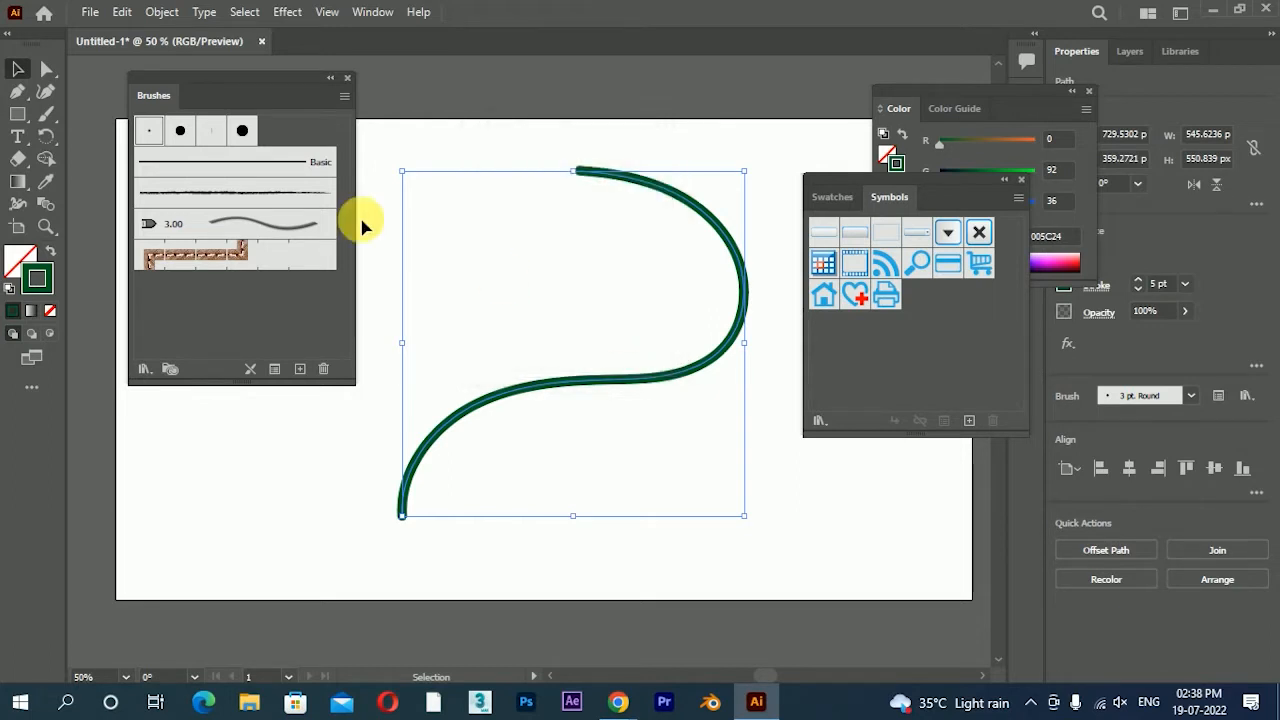
# - Try the larger round brushes and the 5 pt. Flat brush on the selected curve
pyautogui.click(181, 132)
pyautogui.click(226, 134)
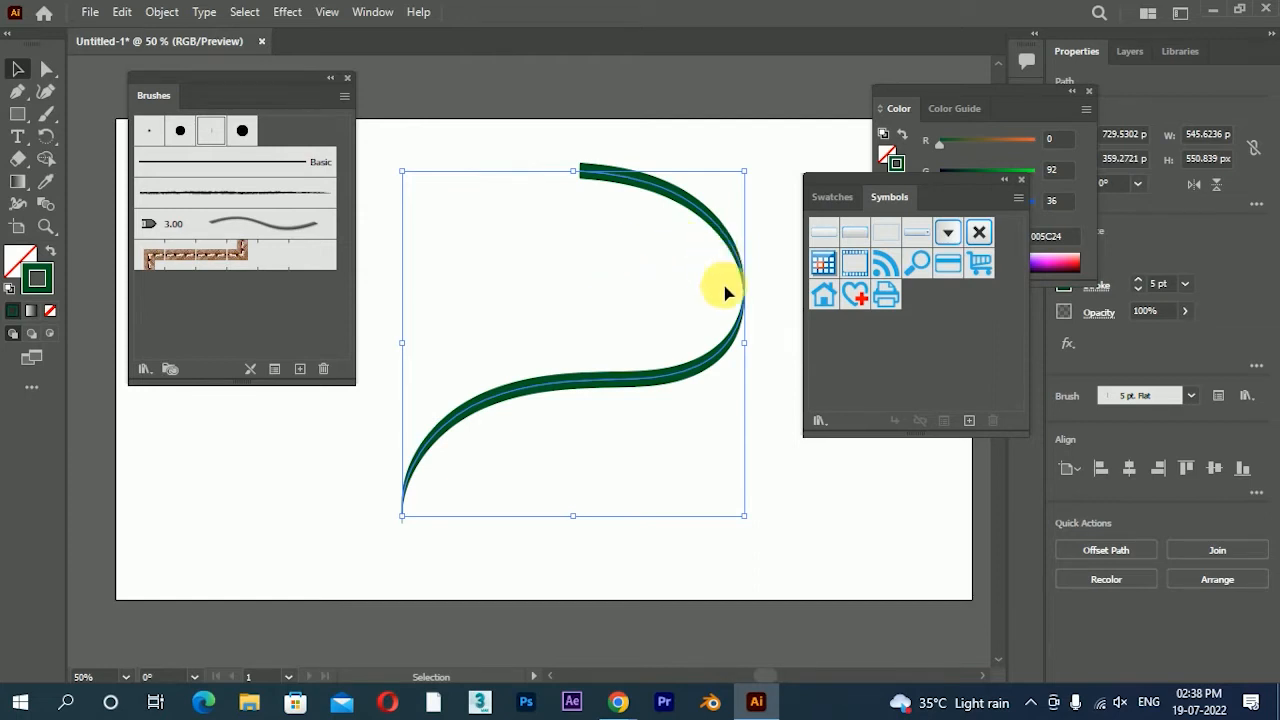
pyautogui.click(246, 129)
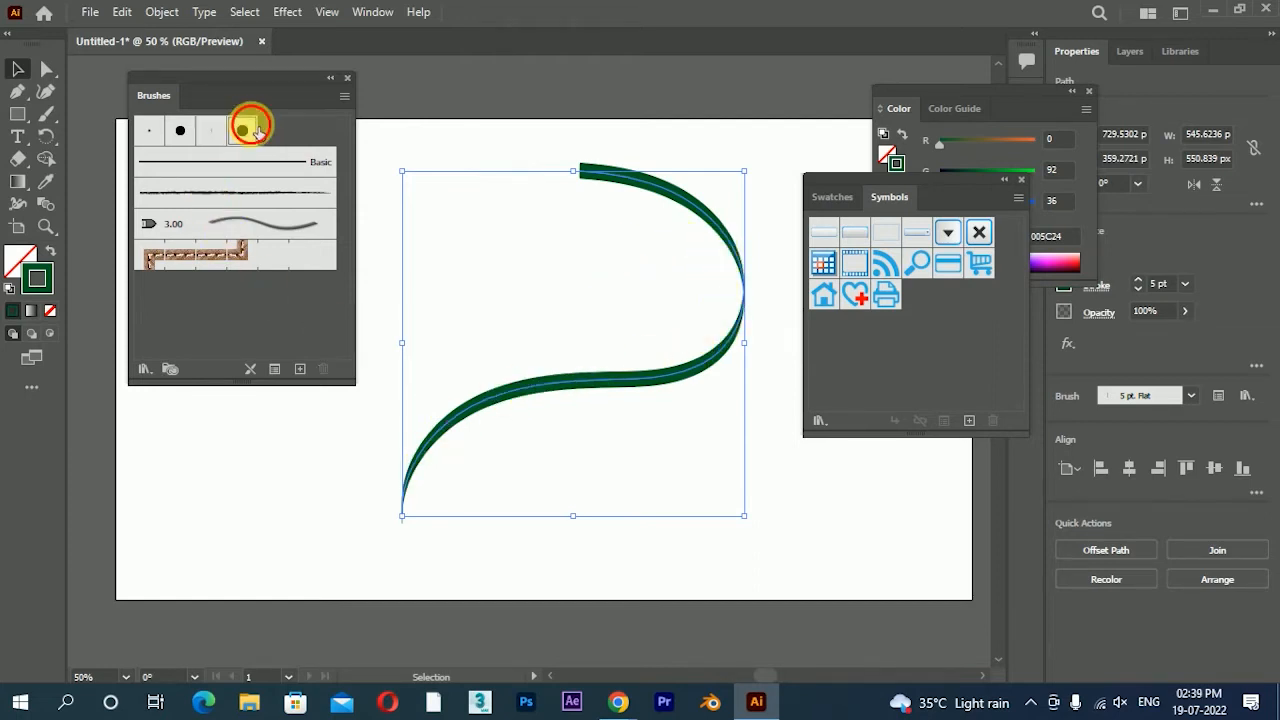
# - Apply the rough charcoal-like brush to the curve, inspect its texture, and set the stroke weight to 16 pt
pyautogui.click(251, 195)
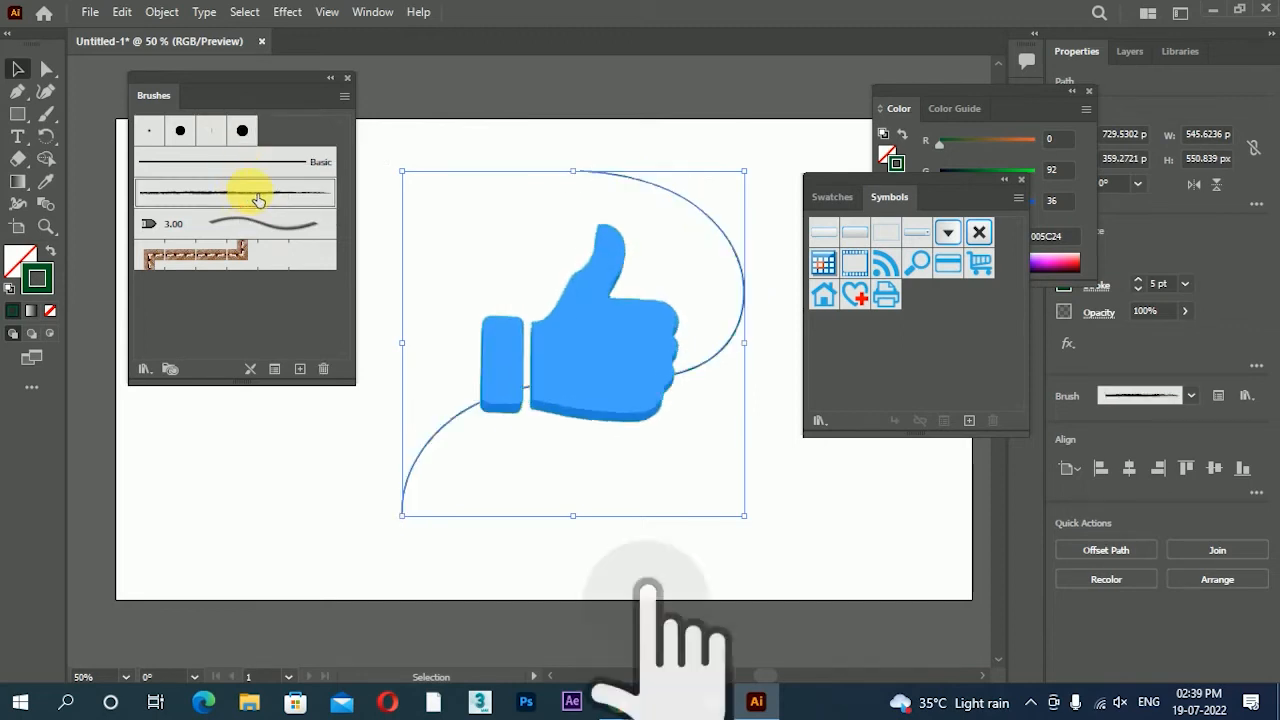
pyautogui.scroll(1, 727, 233)
pyautogui.scroll(7, 727, 233)
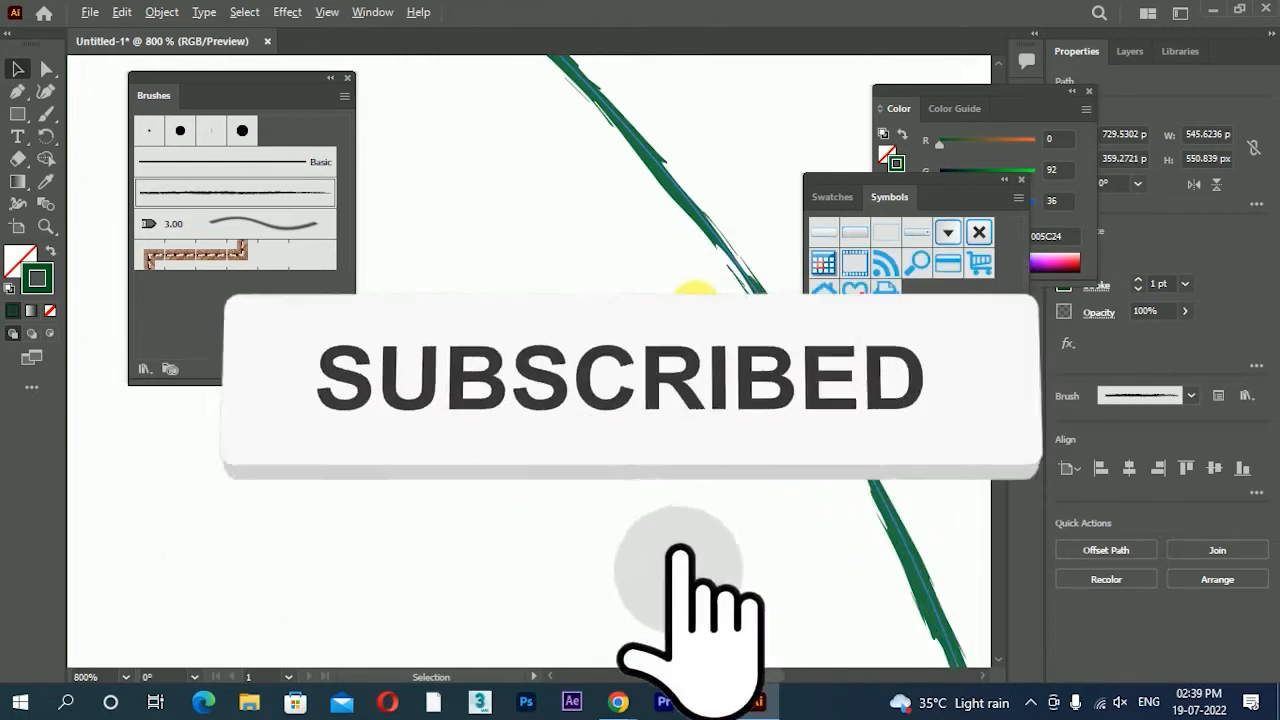
pyautogui.scroll(-7, 697, 262)
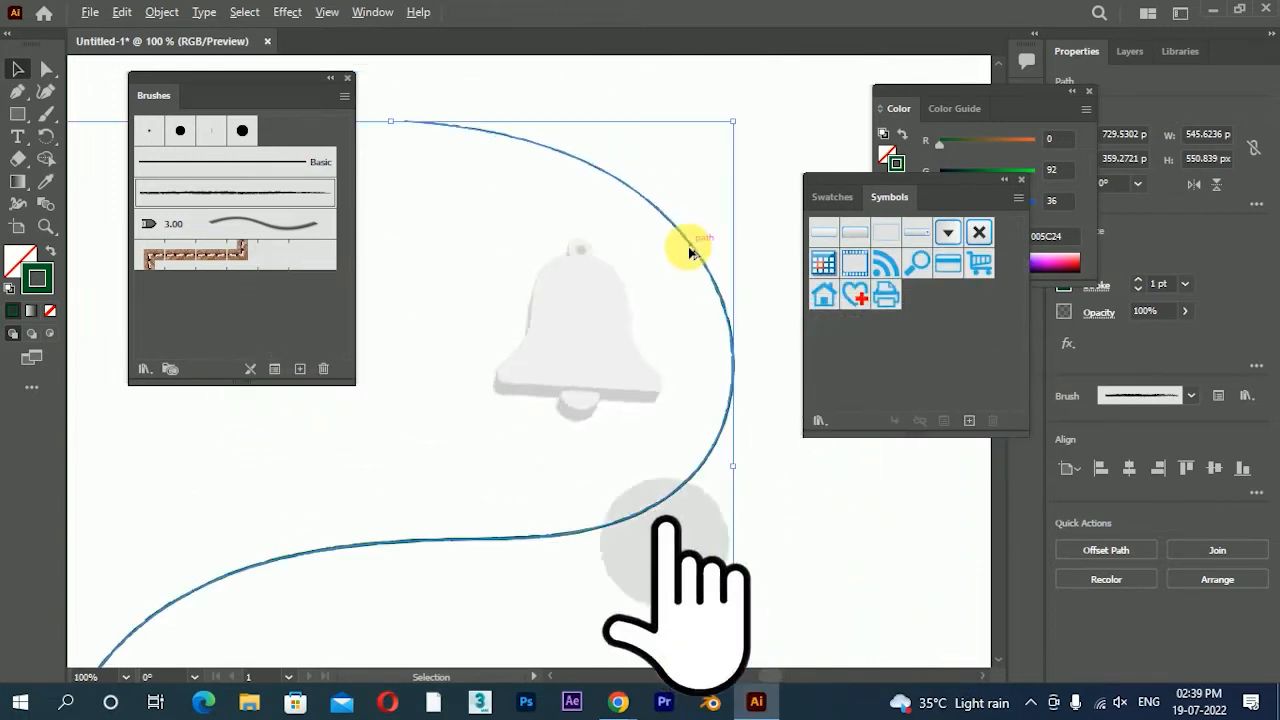
pyautogui.moveTo(644, 300); pyautogui.dragTo(646, 258)
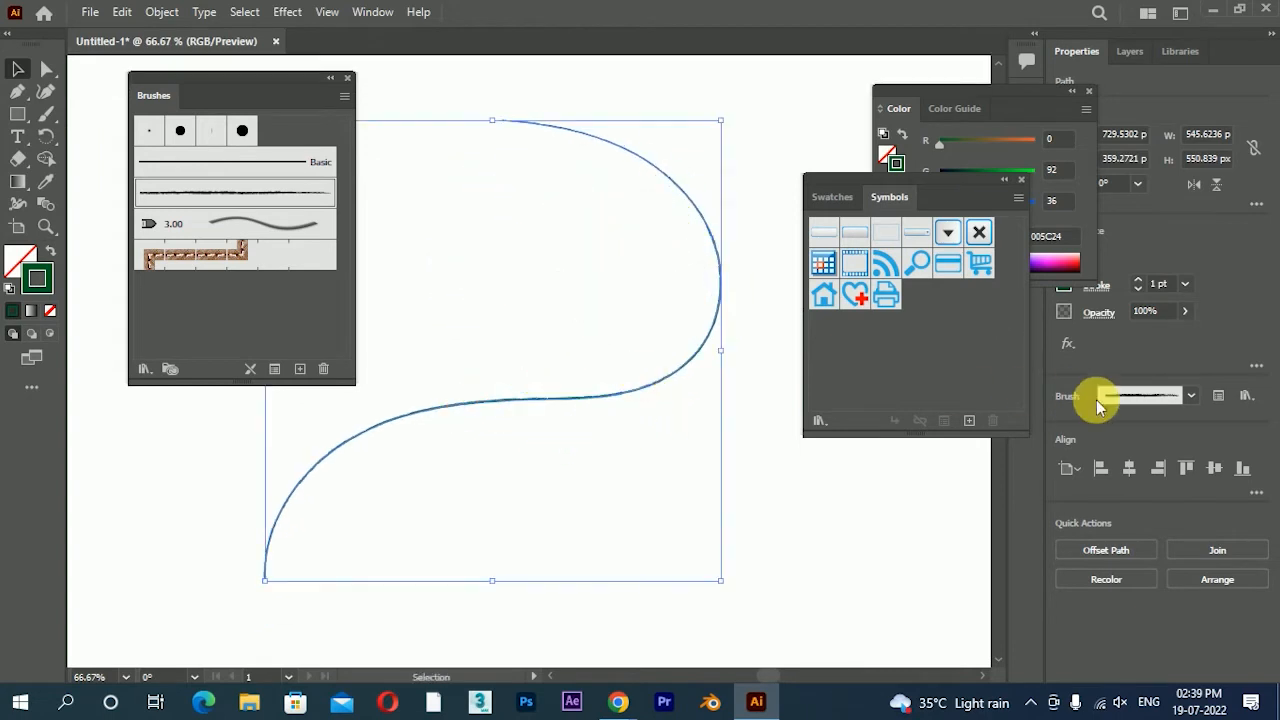
pyautogui.click(1186, 285)
pyautogui.click(1206, 543)
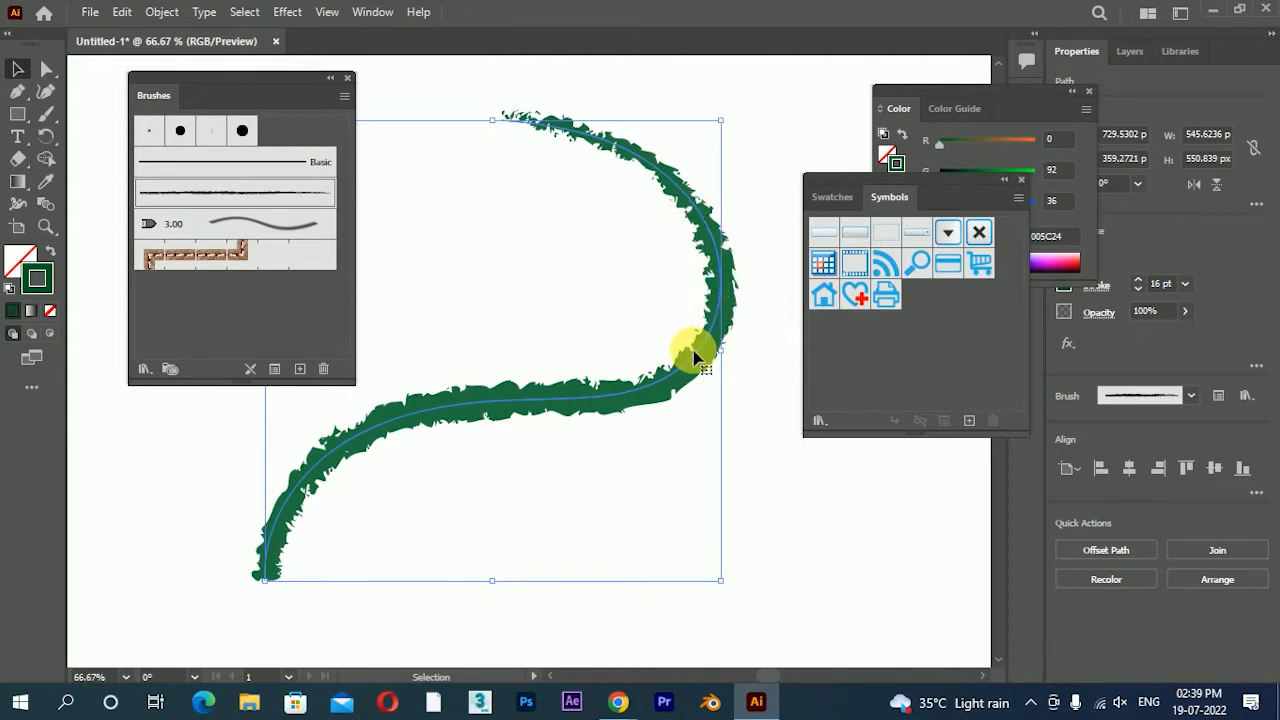
# - Apply the brown stitched pattern brush to the curve and inspect its detail up close
pyautogui.click(200, 256)
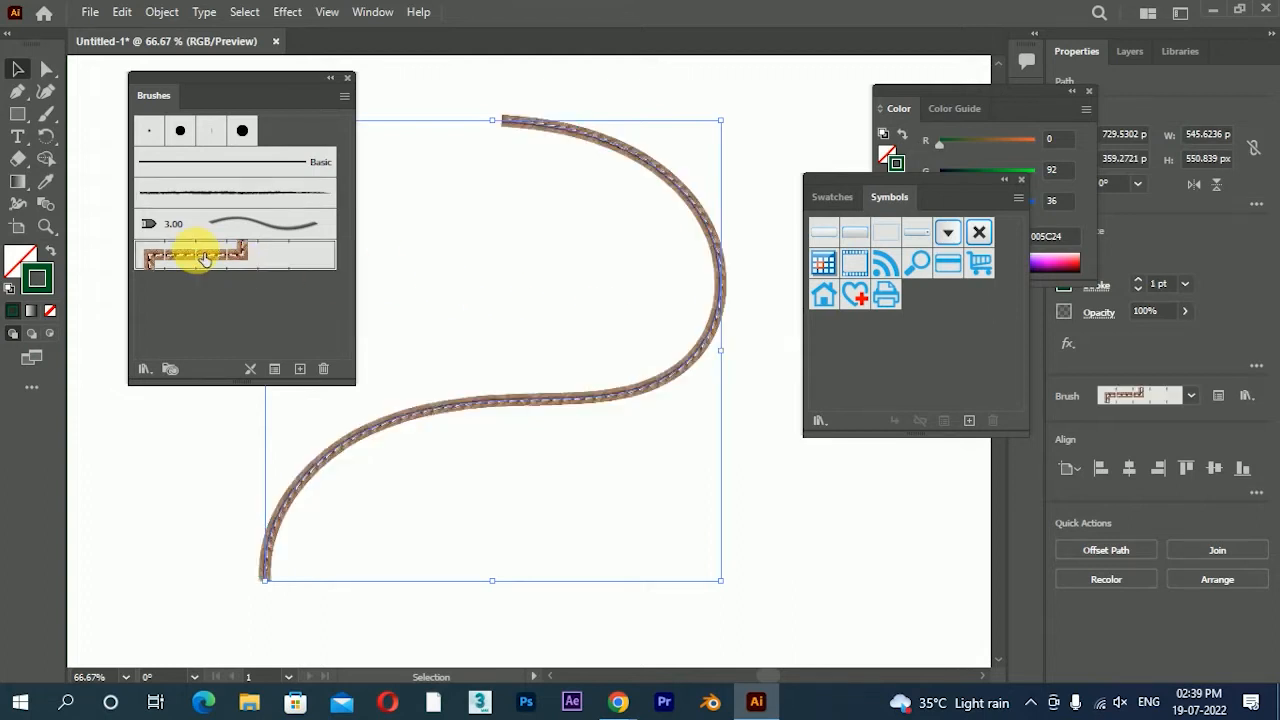
pyautogui.scroll(4, 711, 350)
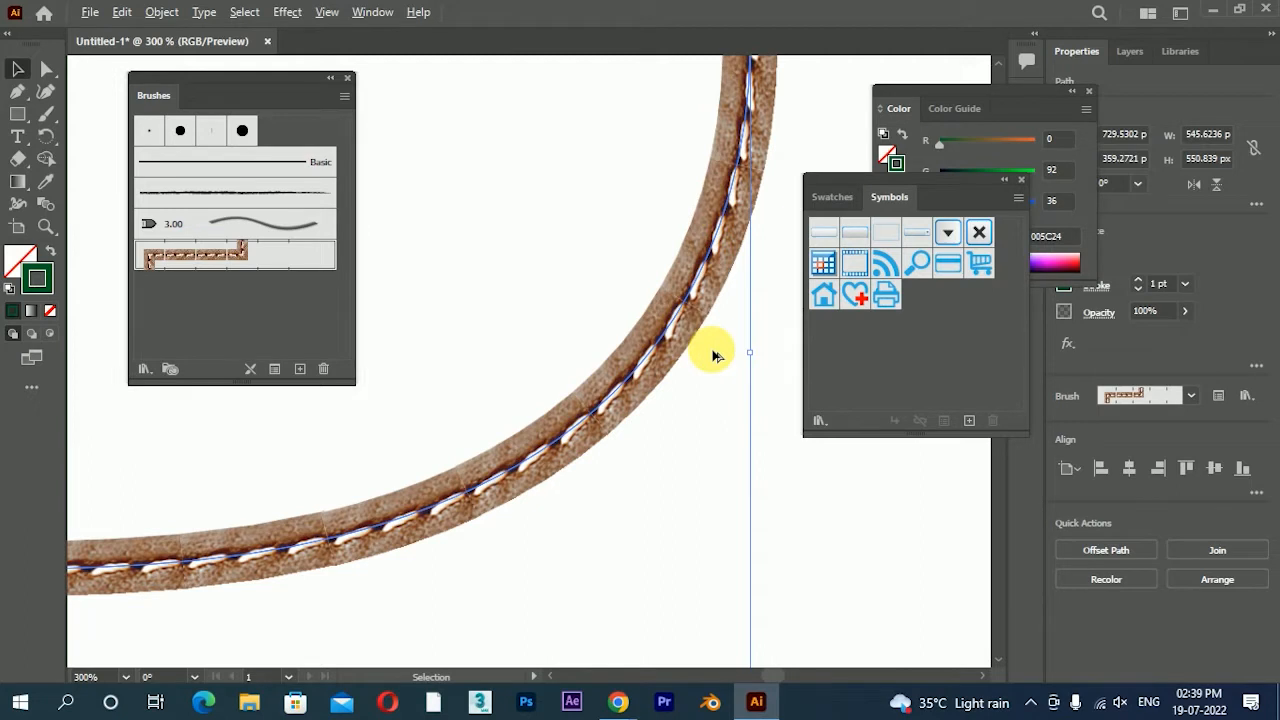
# - Apply the Cat's Tongue bristle brush to the curve and inspect the resulting stroke up close
pyautogui.scroll(-6, 714, 340)
pyautogui.scroll(2, 677, 355)
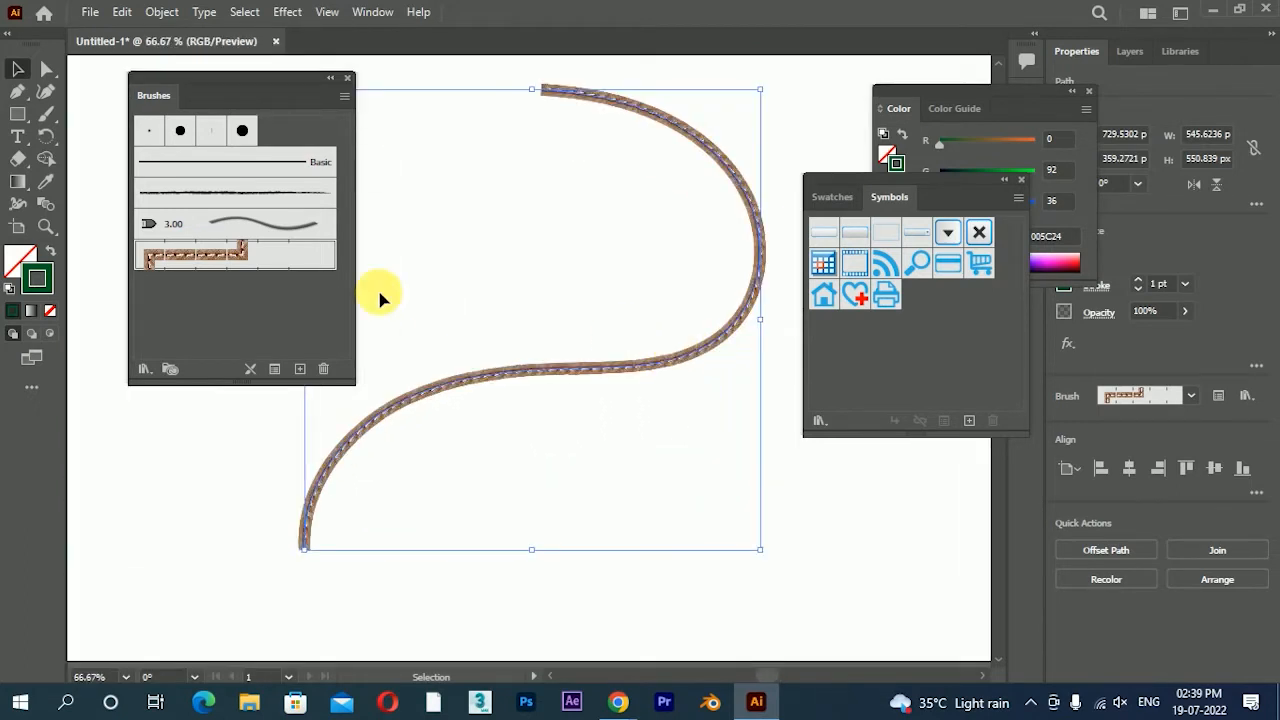
pyautogui.click(275, 232)
pyautogui.click(776, 338)
pyautogui.scroll(2, 720, 329)
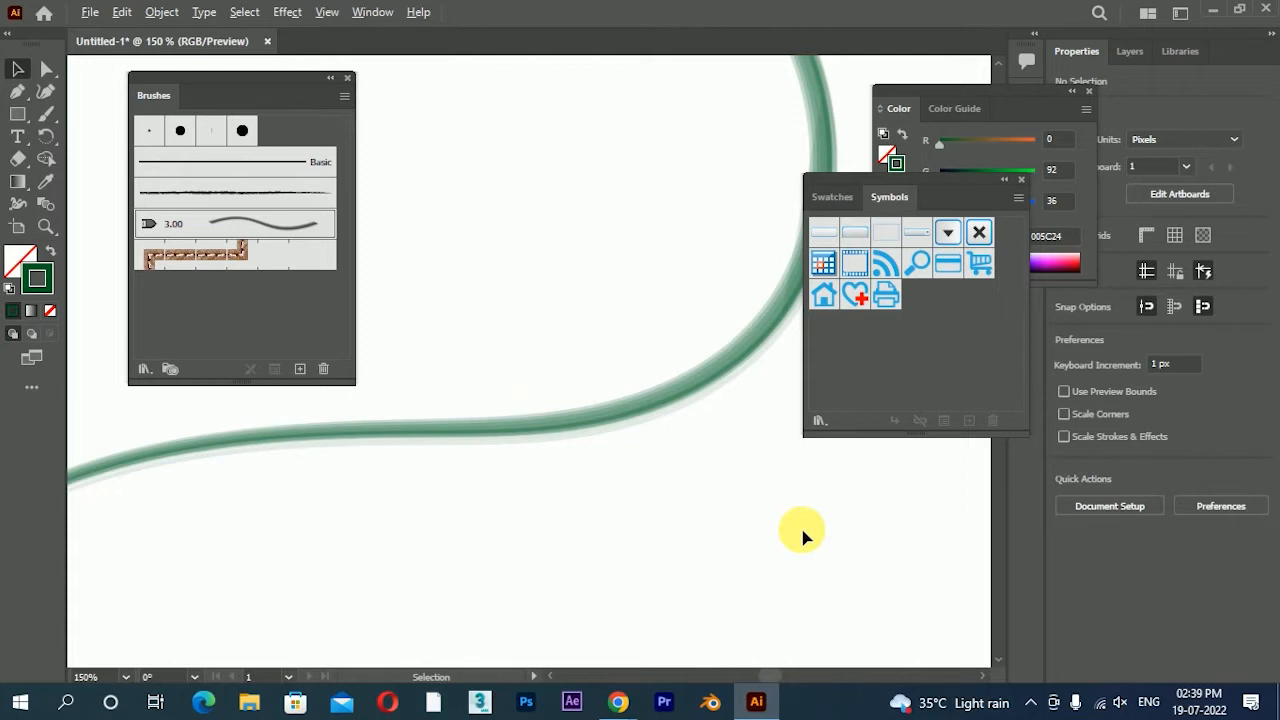
pyautogui.scroll(-2, 608, 366)
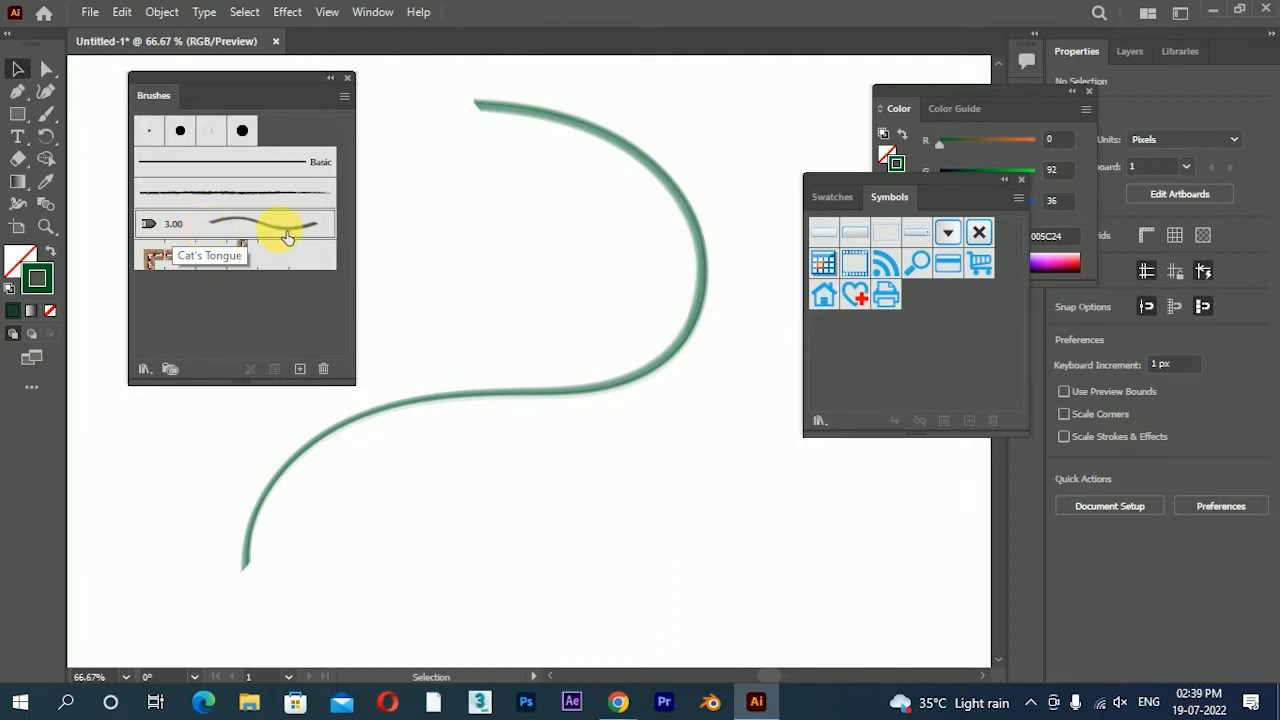
# - Select the curve, load the Arrows_Special brush library, and enlarge its list to show more brushes
pyautogui.click(690, 318)
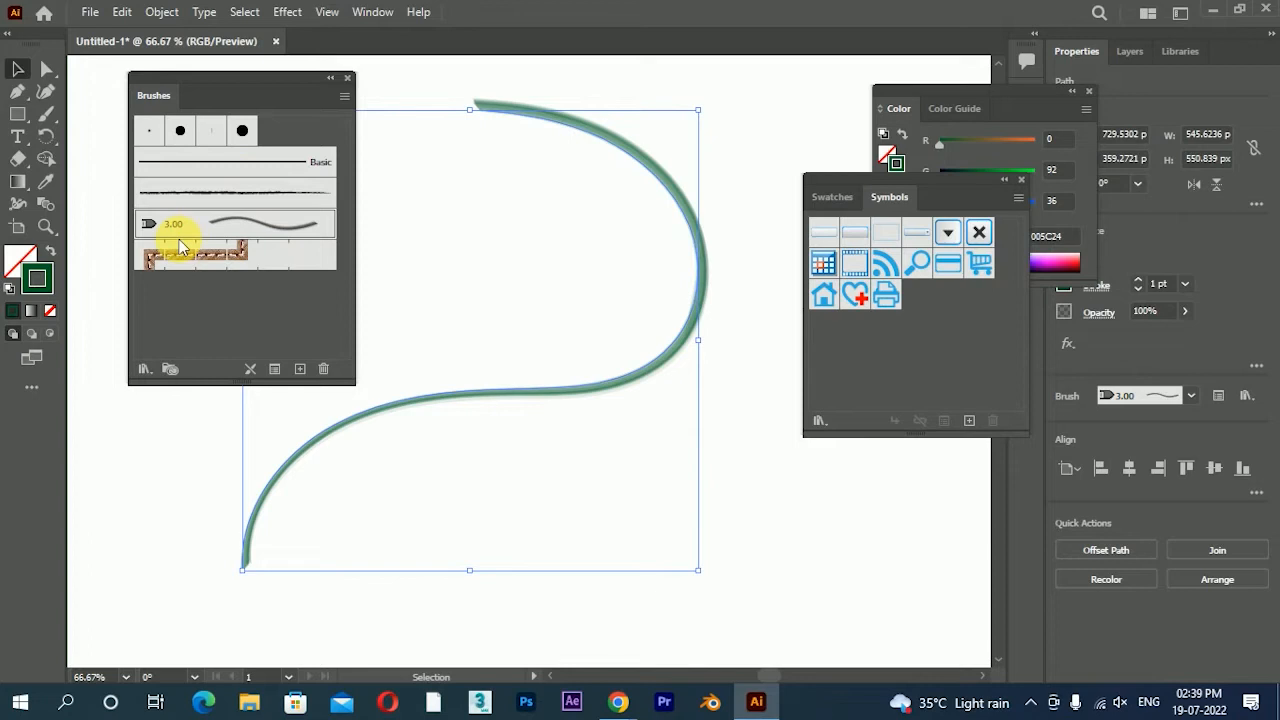
pyautogui.click(143, 370)
pyautogui.moveTo(182, 426)
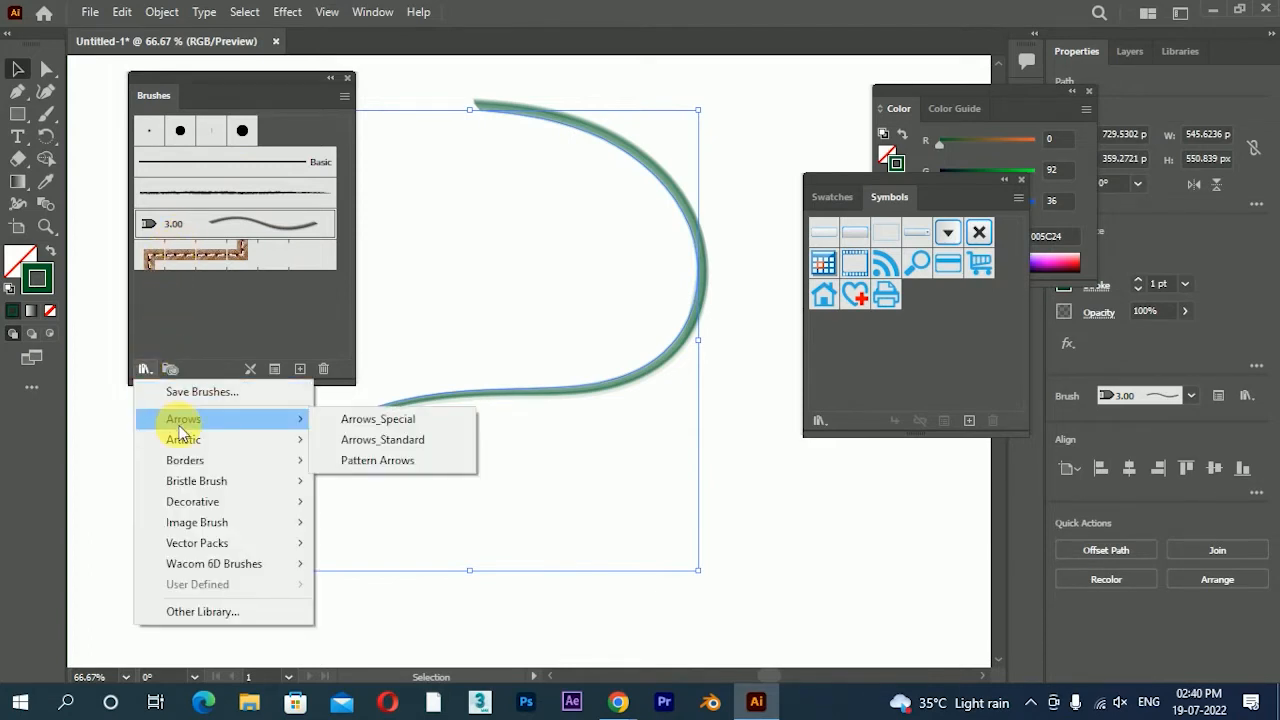
pyautogui.click(398, 420)
pyautogui.moveTo(695, 311); pyautogui.dragTo(908, 62)
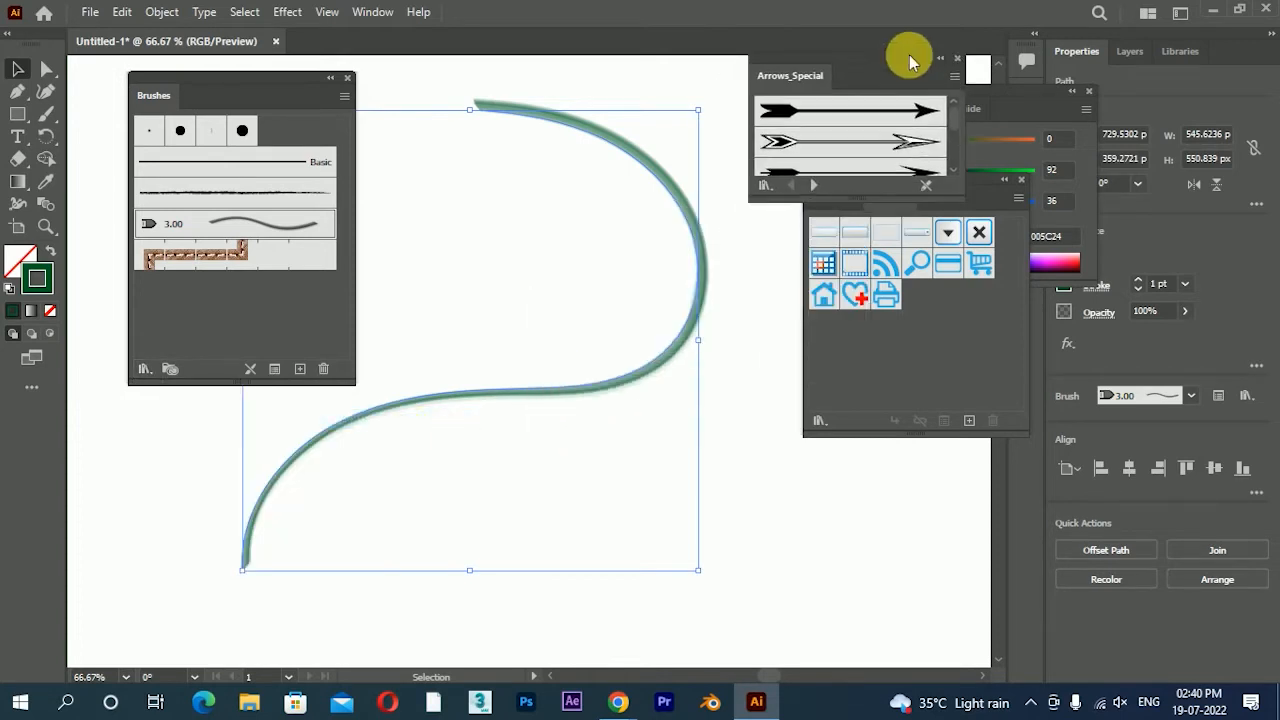
pyautogui.moveTo(868, 207); pyautogui.dragTo(866, 566)
# - Try a series of Arrows_Special brushes on the curve, finishing with the feathered arrow that has a partly white head
pyautogui.click(857, 108)
pyautogui.click(884, 142)
pyautogui.click(880, 204)
pyautogui.click(885, 267)
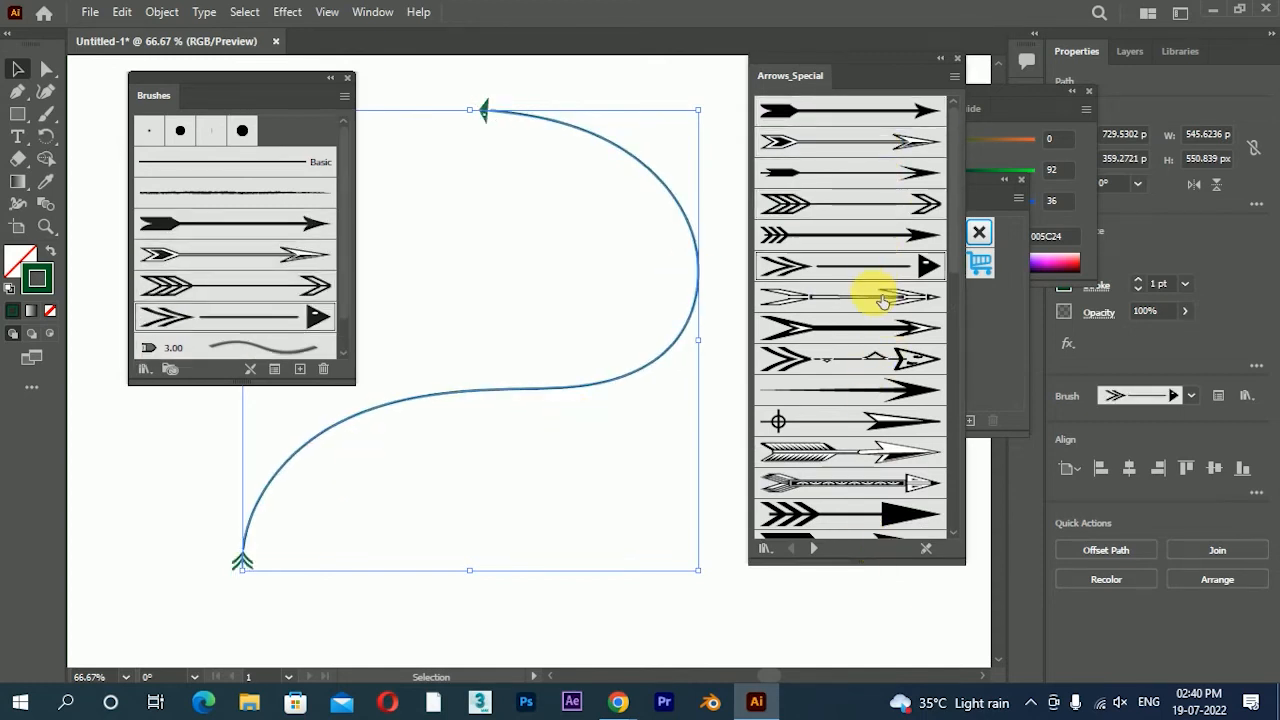
pyautogui.click(876, 297)
pyautogui.click(885, 360)
pyautogui.click(875, 400)
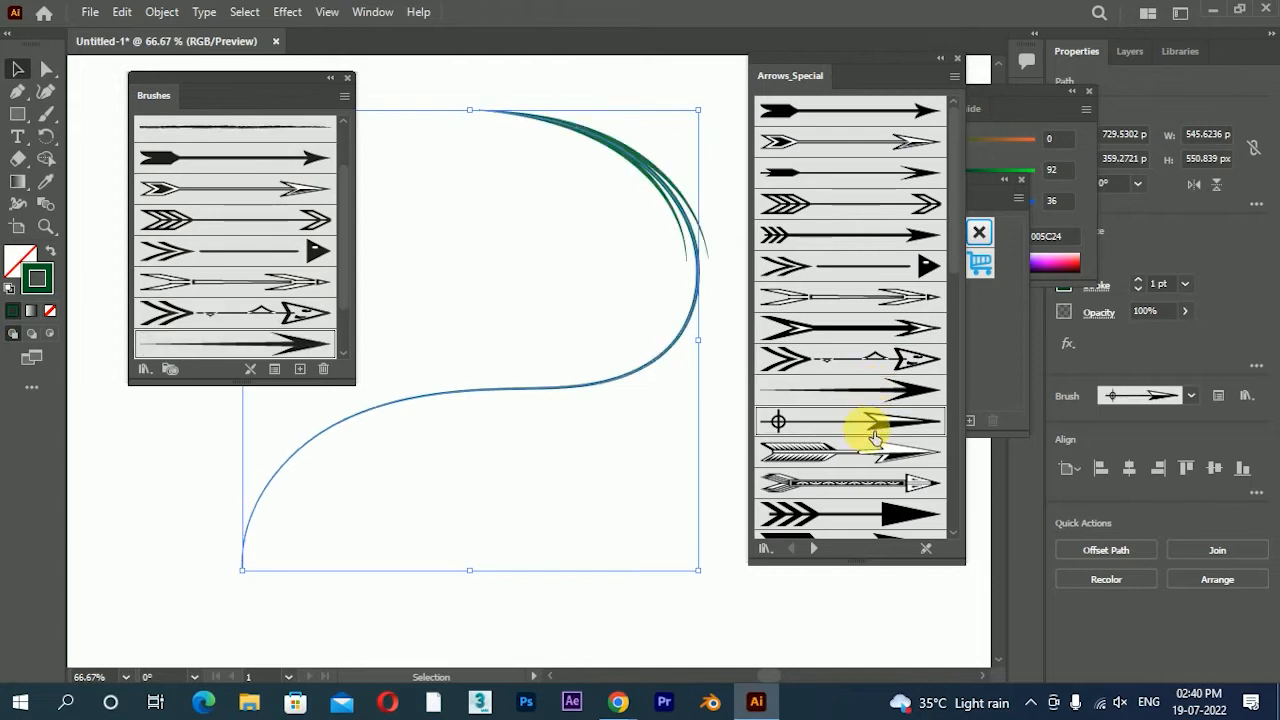
pyautogui.click(857, 425)
pyautogui.click(857, 448)
pyautogui.click(618, 428)
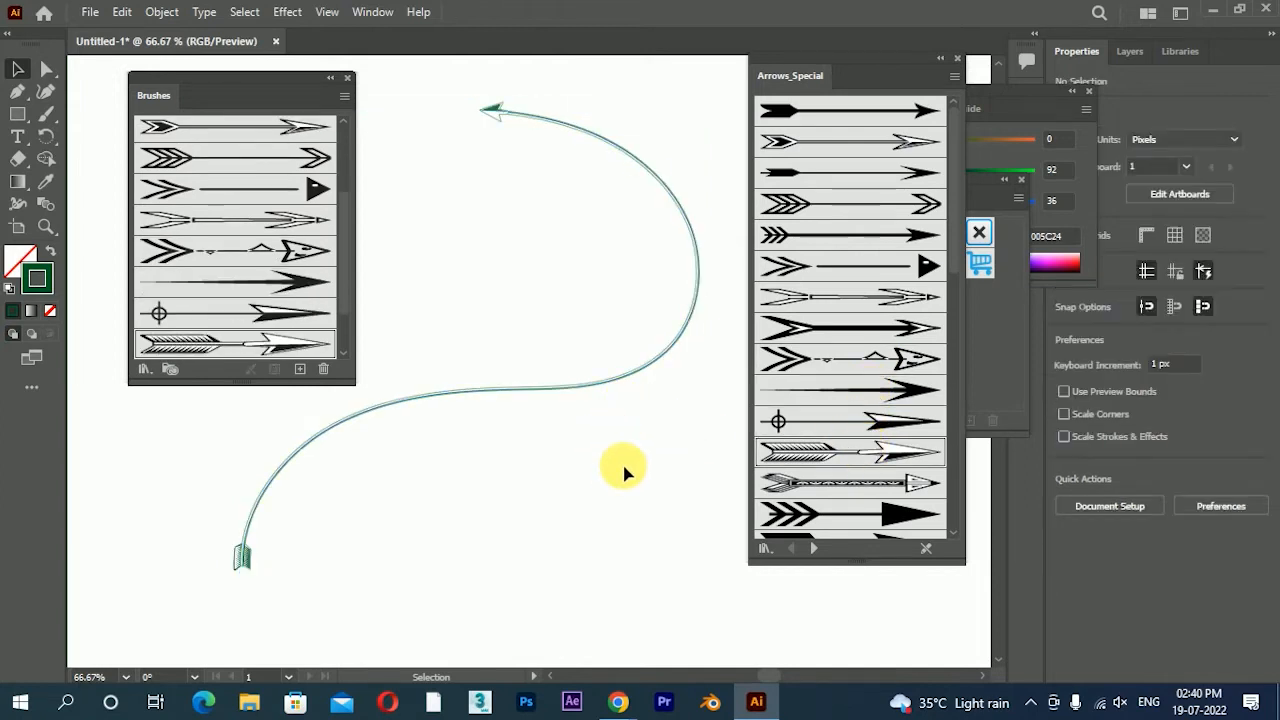
# - Apply the white pointing-hand brush Arrow 2.23 to the curve, replace it with the black-sleeved hand brush, and deselect
pyautogui.moveTo(578, 330); pyautogui.dragTo(650, 410)
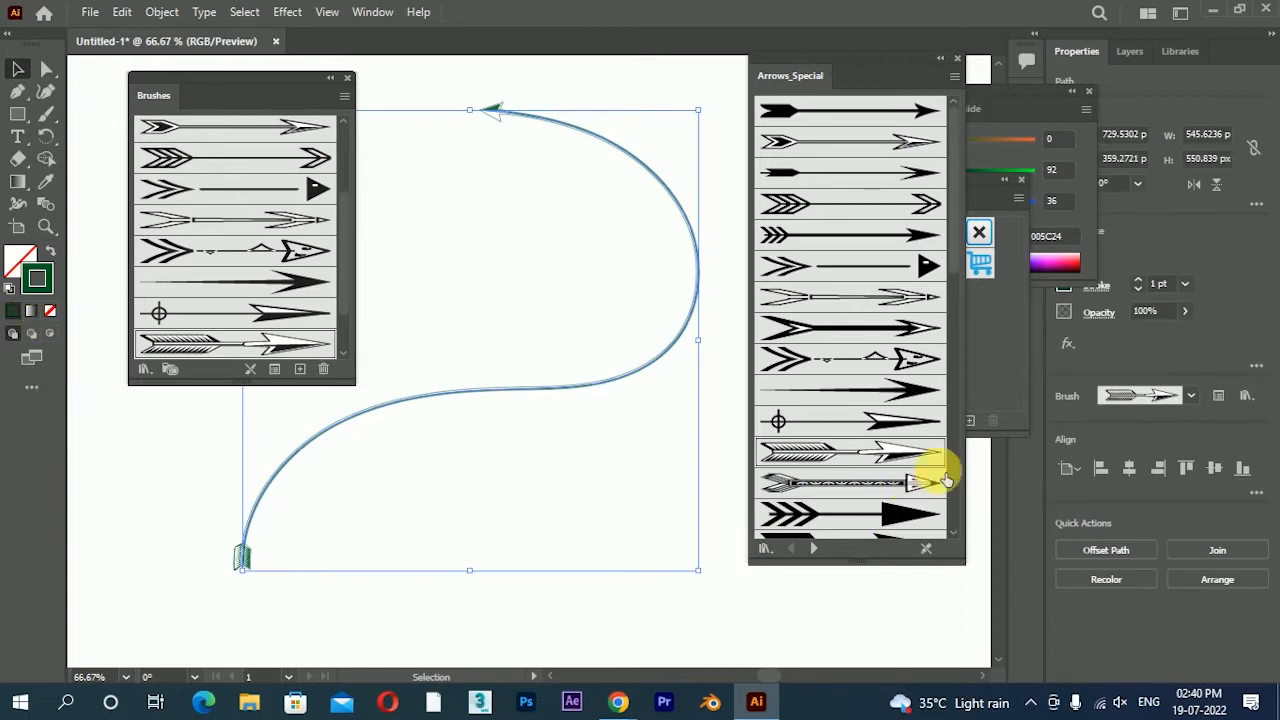
pyautogui.scroll(-10, 880, 450)
pyautogui.click(890, 342)
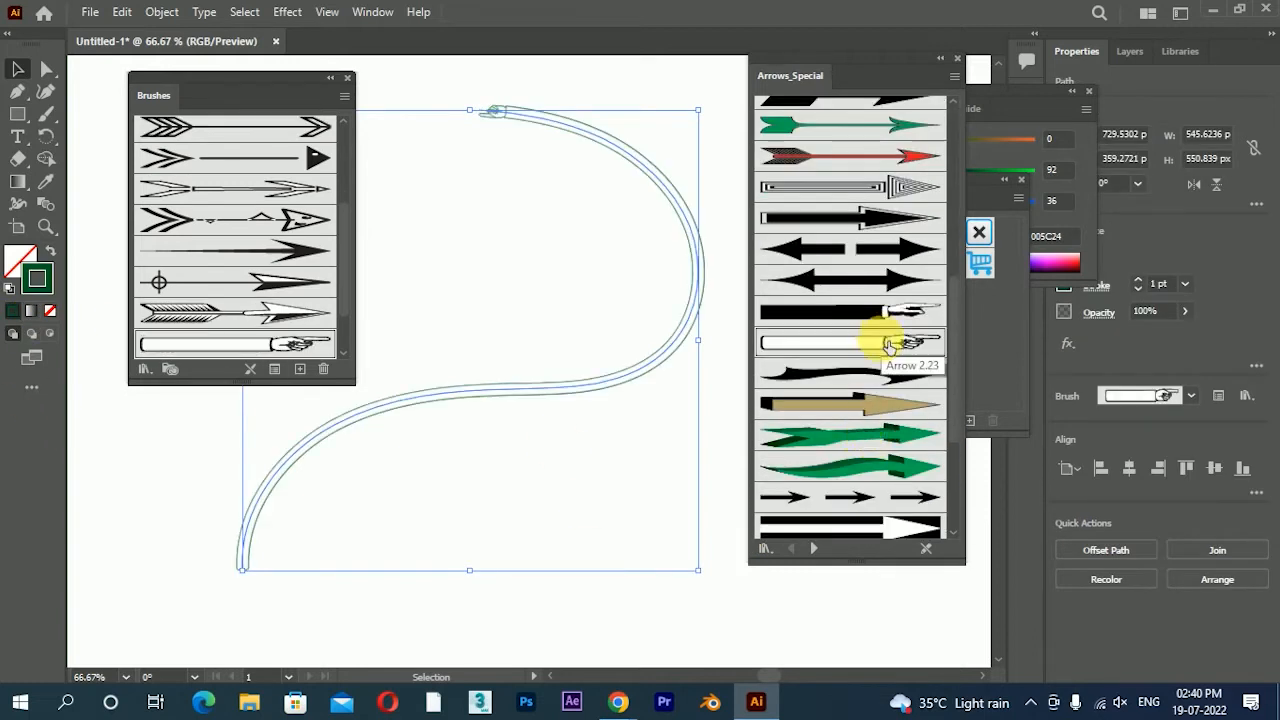
pyautogui.click(866, 312)
pyautogui.click(518, 458)
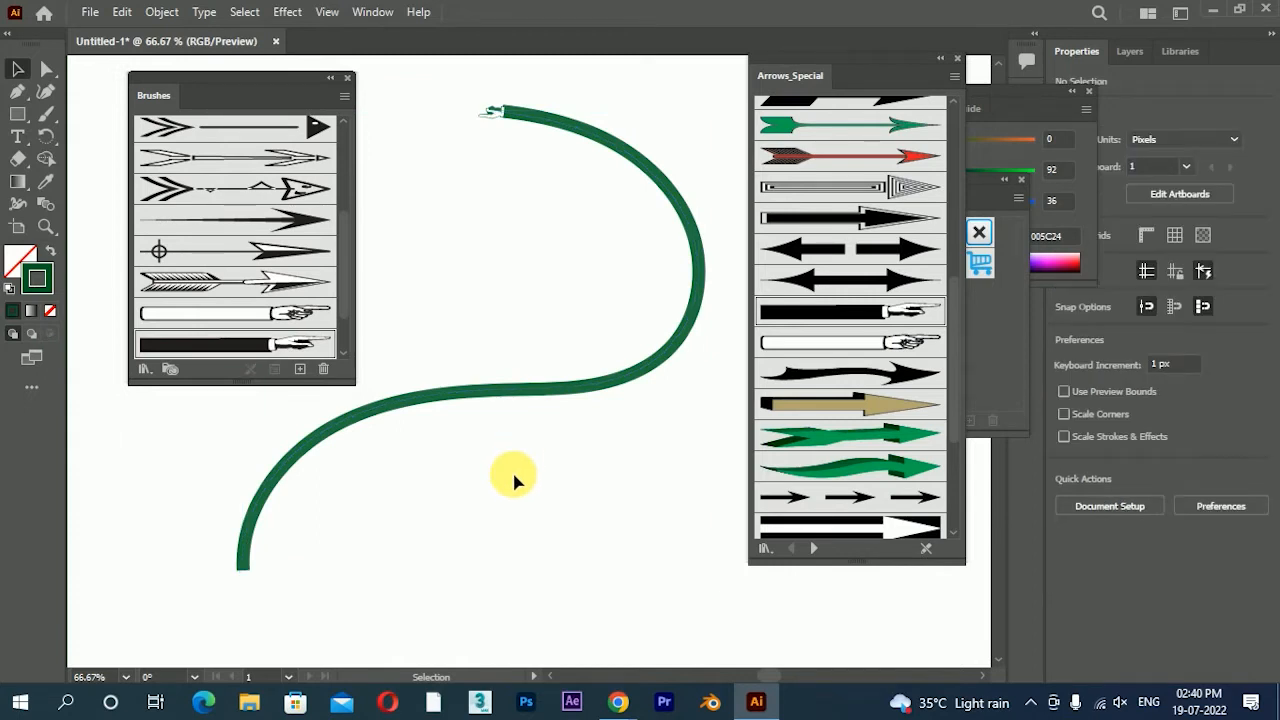
# - Try the green 3D, dashed black, yellow zigzag and blue curved arrow brushes on the curve, ending with the blue one
pyautogui.click(566, 393)
pyautogui.click(884, 436)
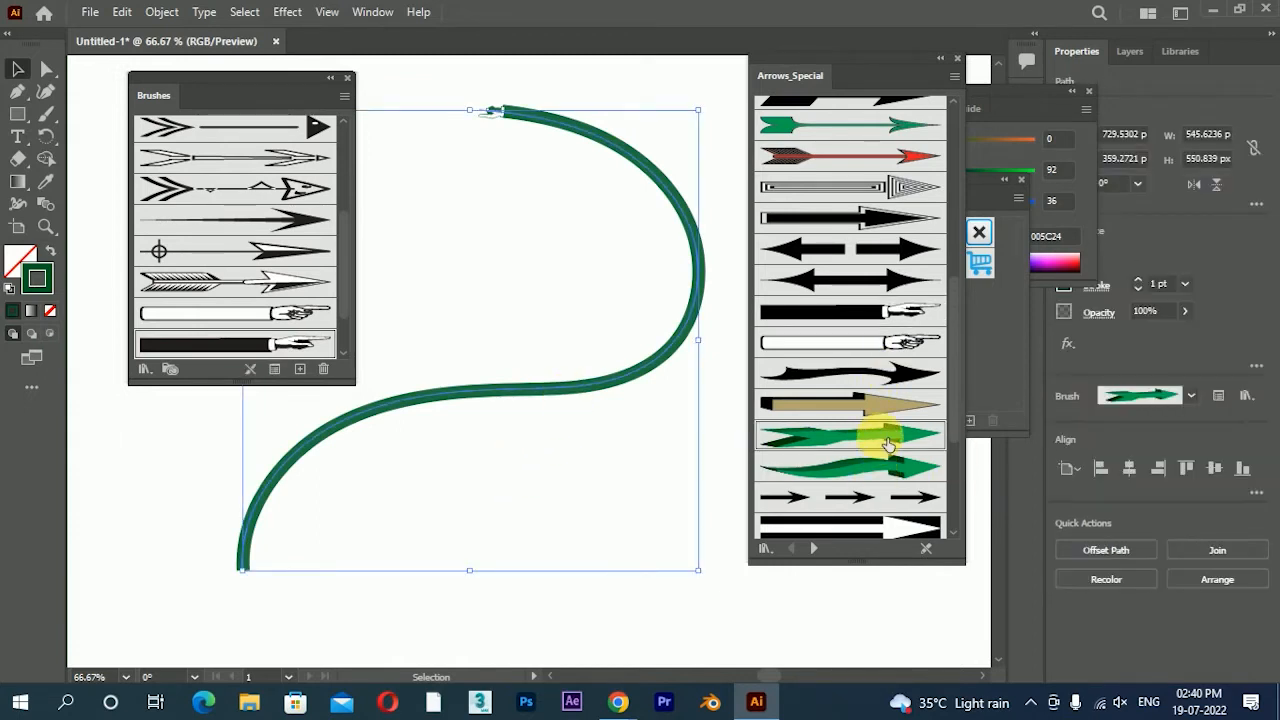
pyautogui.scroll(-3, 872, 452)
pyautogui.click(872, 459)
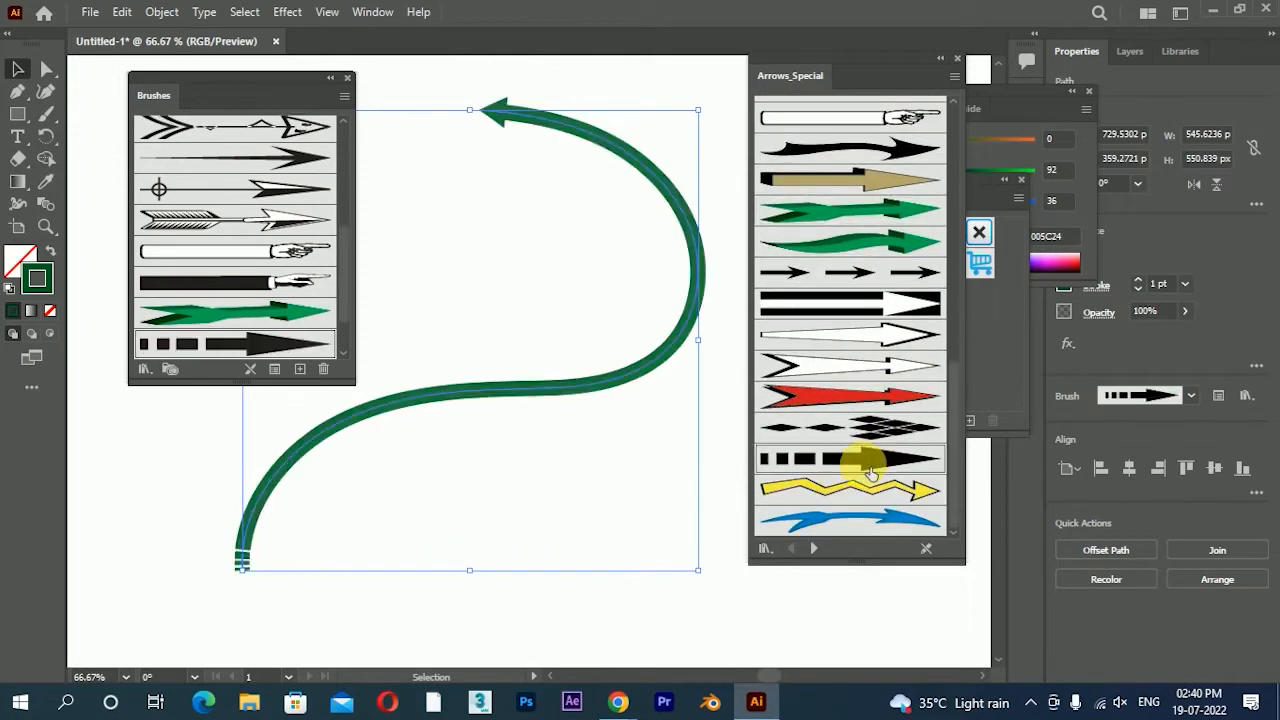
pyautogui.click(868, 490)
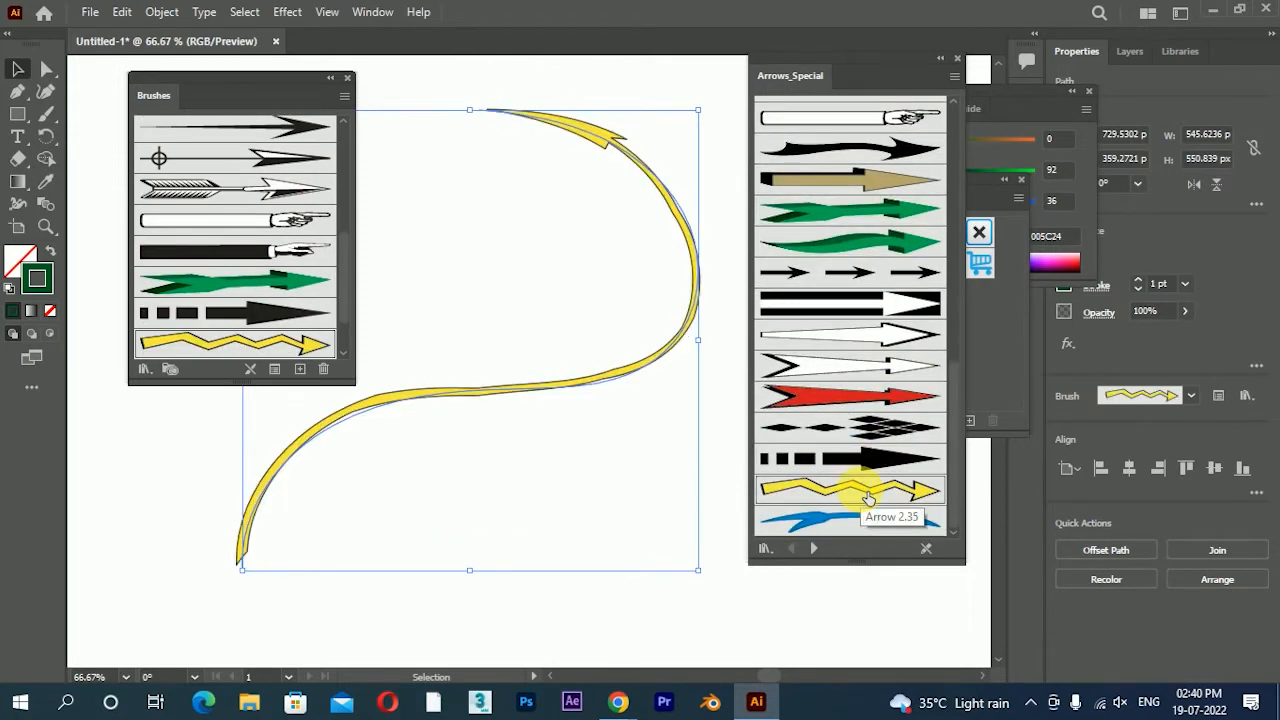
pyautogui.click(868, 514)
pyautogui.scroll(-1, 714, 414)
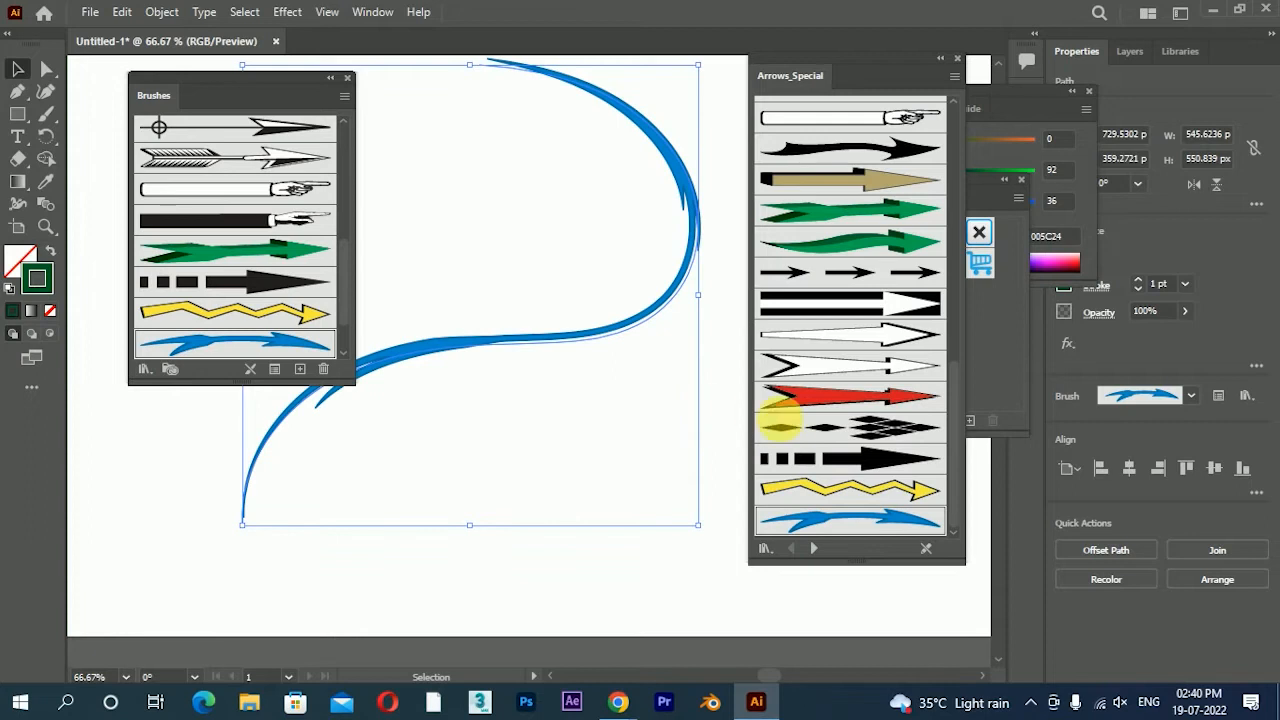
# - Switch to the Arrows_Standard library and compare its small repeating arrow brushes on the curve, ending with chevron Arrow 1.01
pyautogui.click(811, 549)
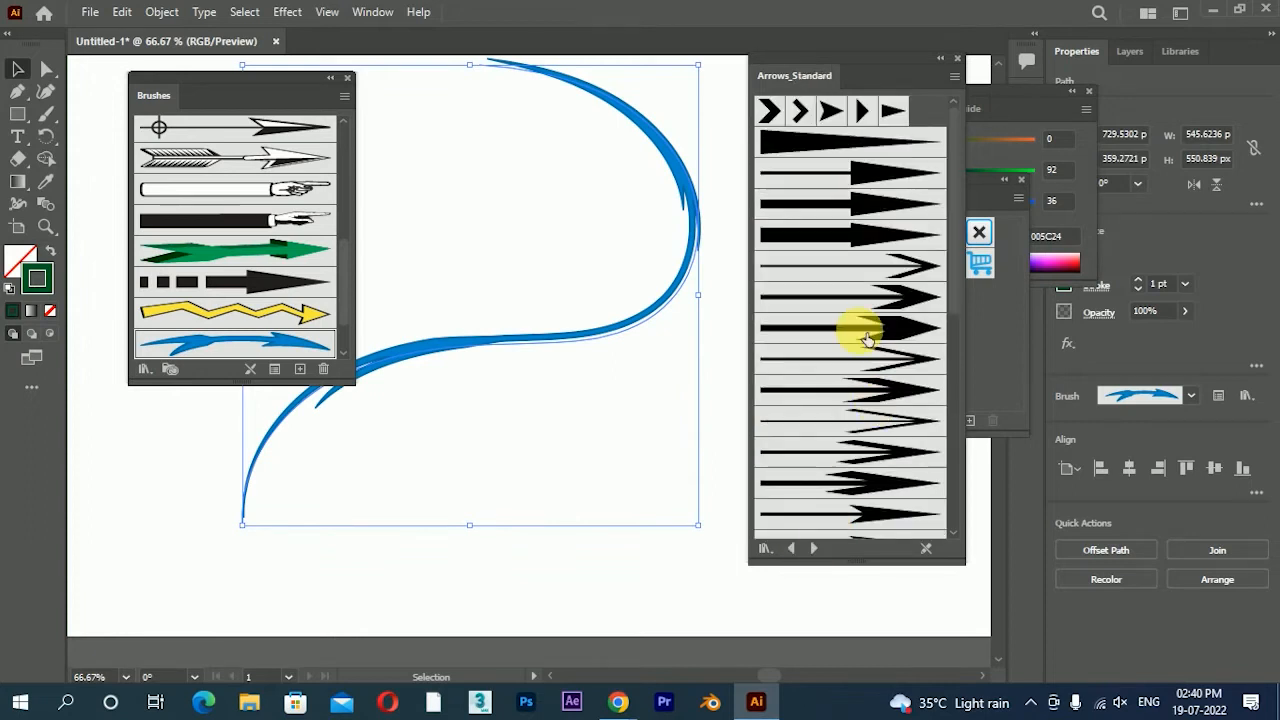
pyautogui.click(766, 112)
pyautogui.click(802, 112)
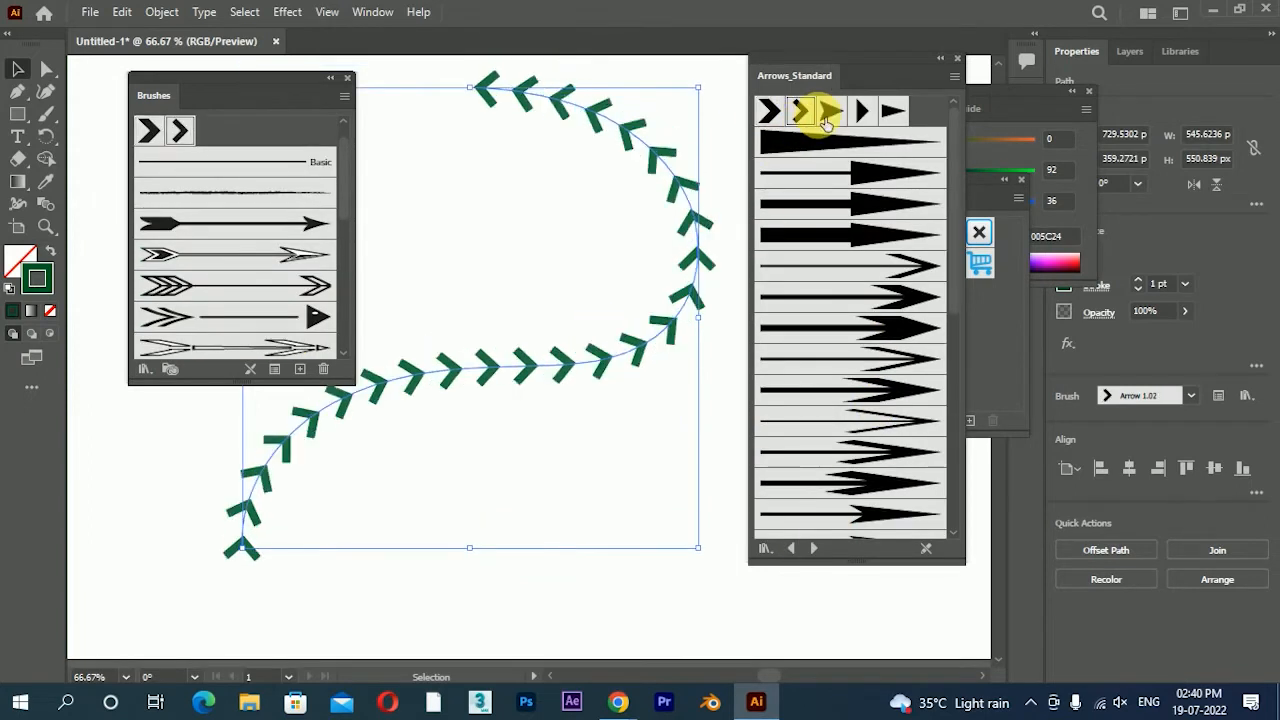
pyautogui.click(830, 112)
pyautogui.click(860, 112)
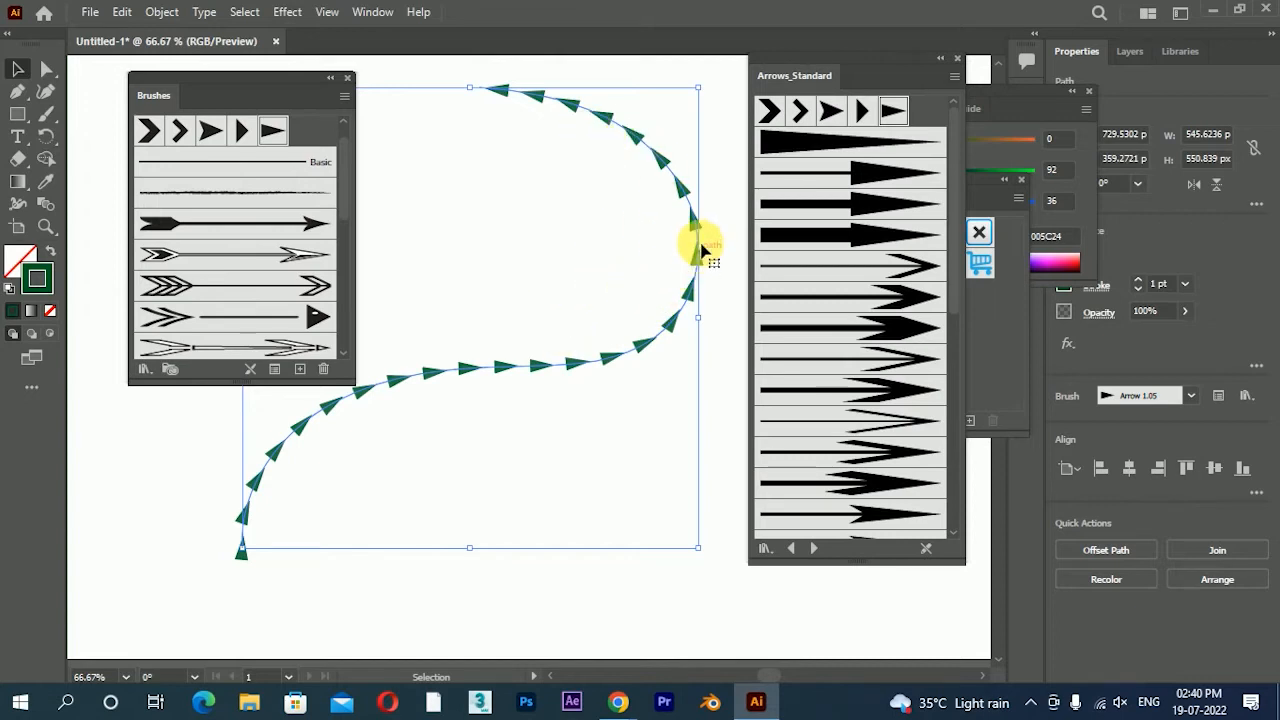
pyautogui.click(834, 116)
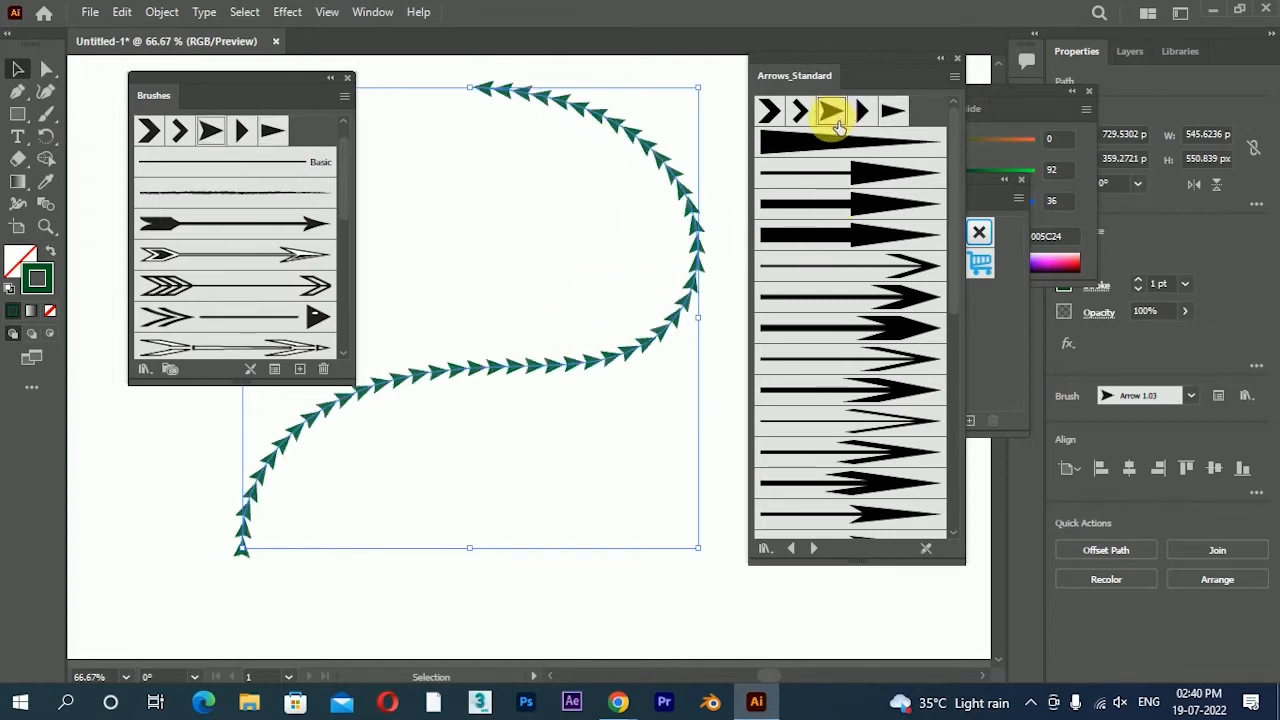
pyautogui.click(768, 111)
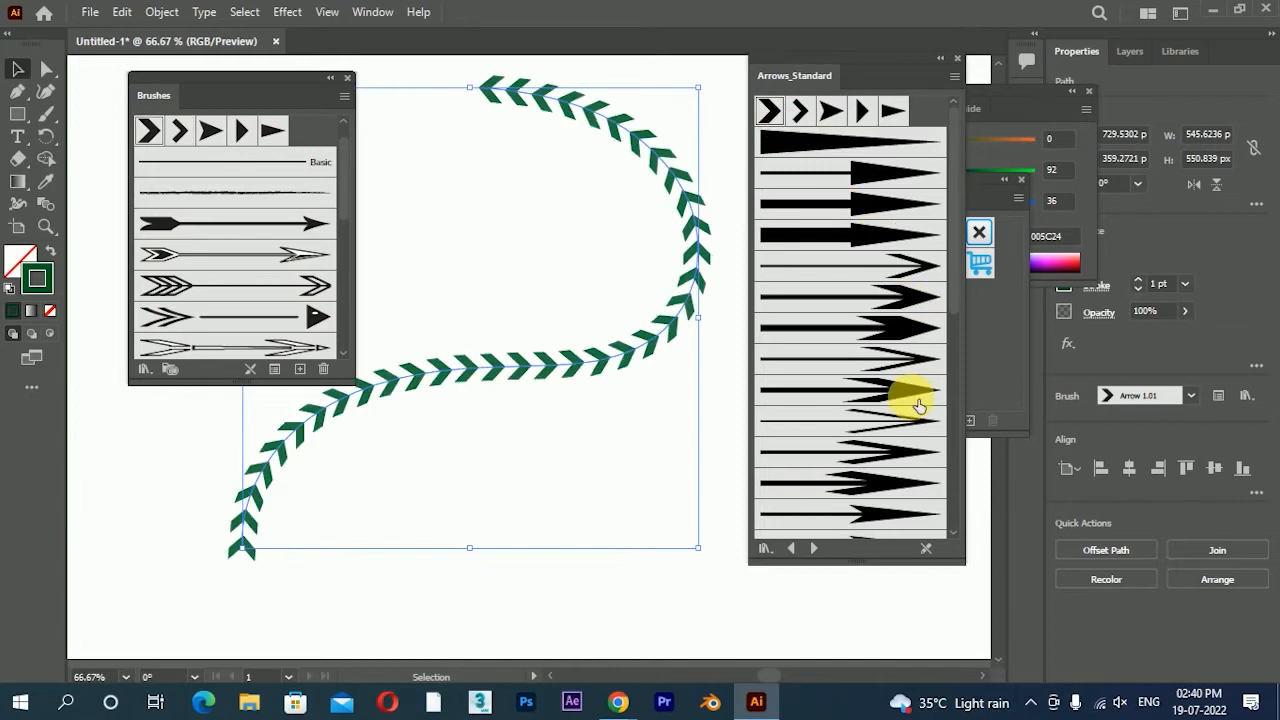
# - Apply a thin-shafted solid black arrow brush from Arrows_Standard to the curve and browse the remaining arrows
pyautogui.scroll(-3, 893, 423)
pyautogui.click(880, 410)
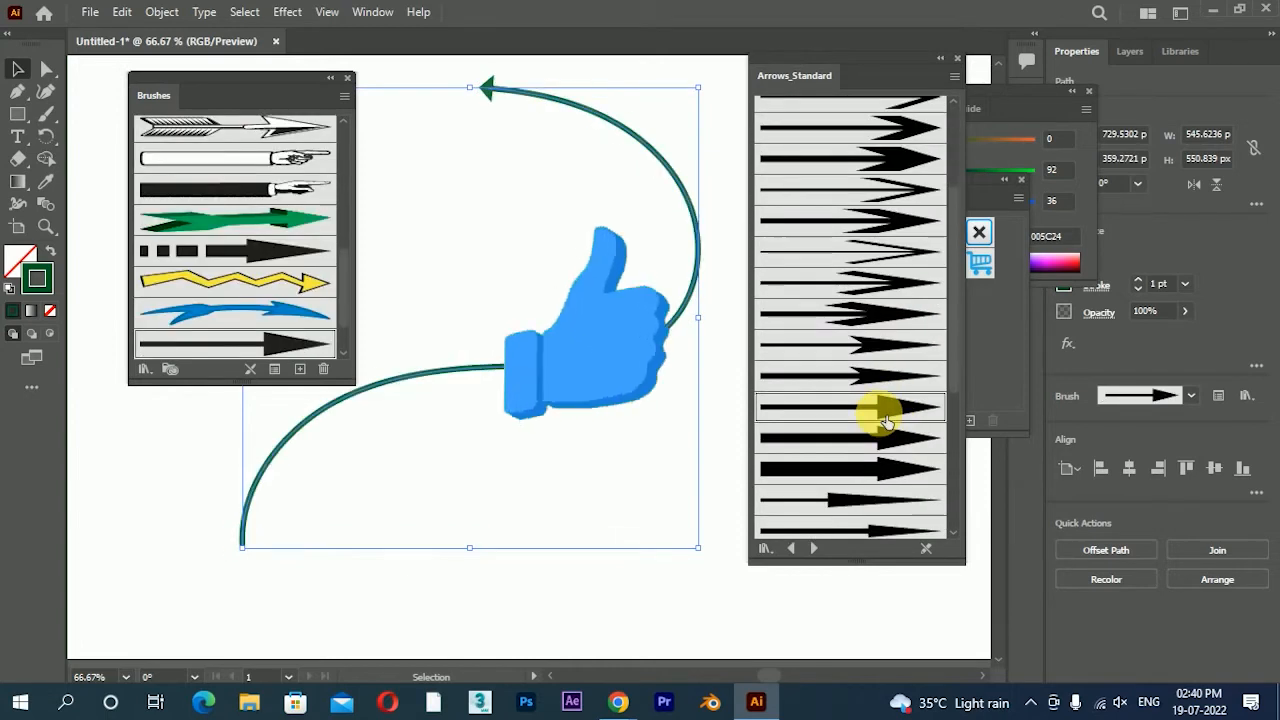
pyautogui.scroll(-3, 879, 413)
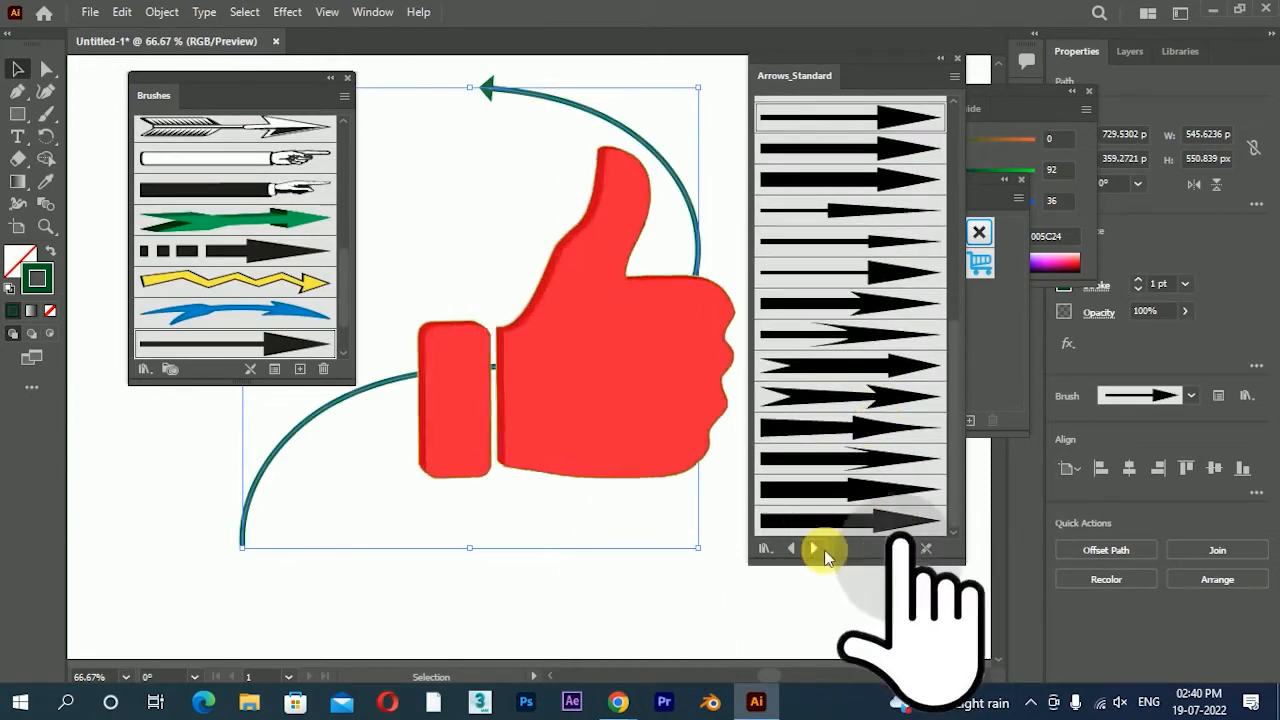
# - Switch to the Pattern Arrows library, apply the red outlined arrow to the curve, and set its stroke weight to 7 pt
pyautogui.click(814, 548)
pyautogui.click(849, 109)
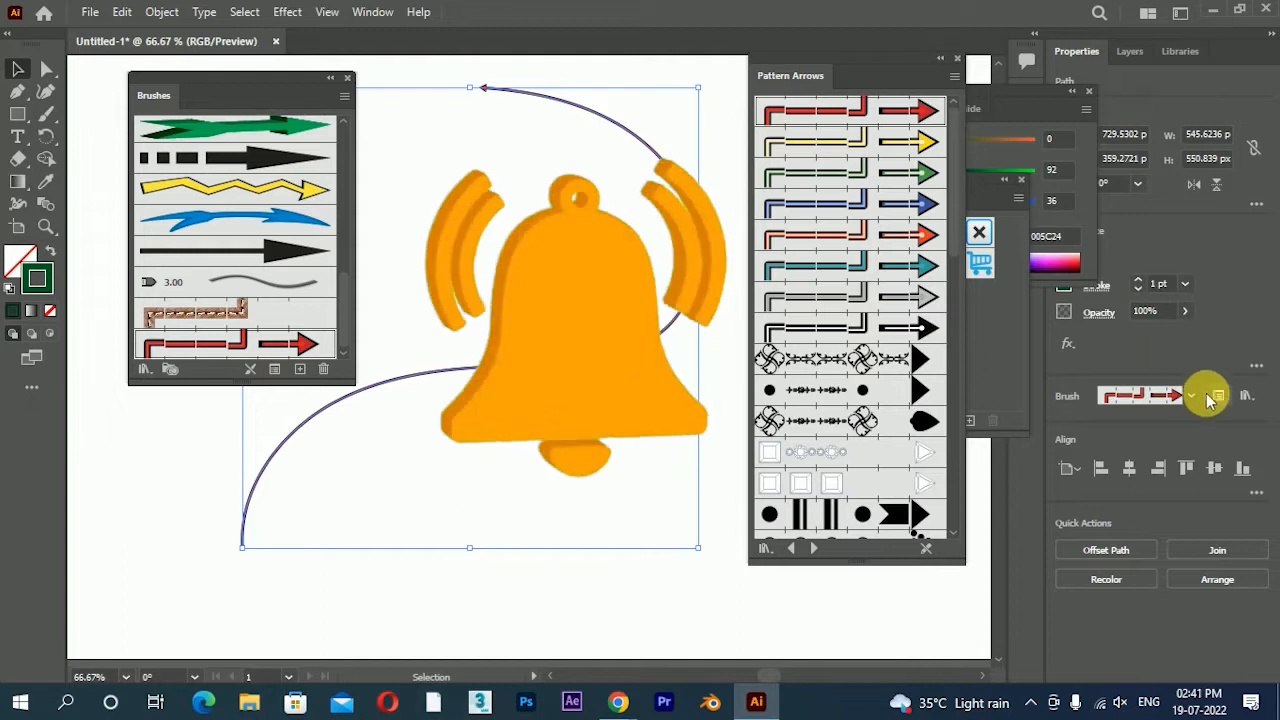
pyautogui.click(1190, 287)
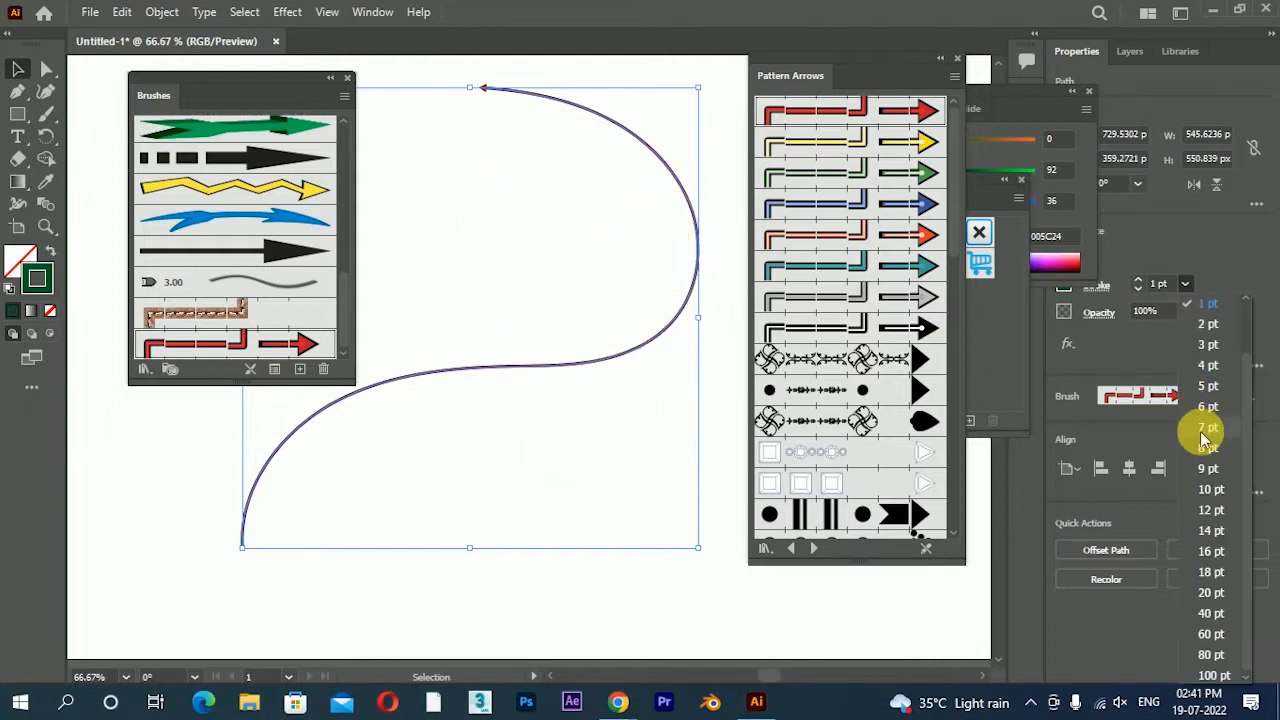
pyautogui.click(1200, 431)
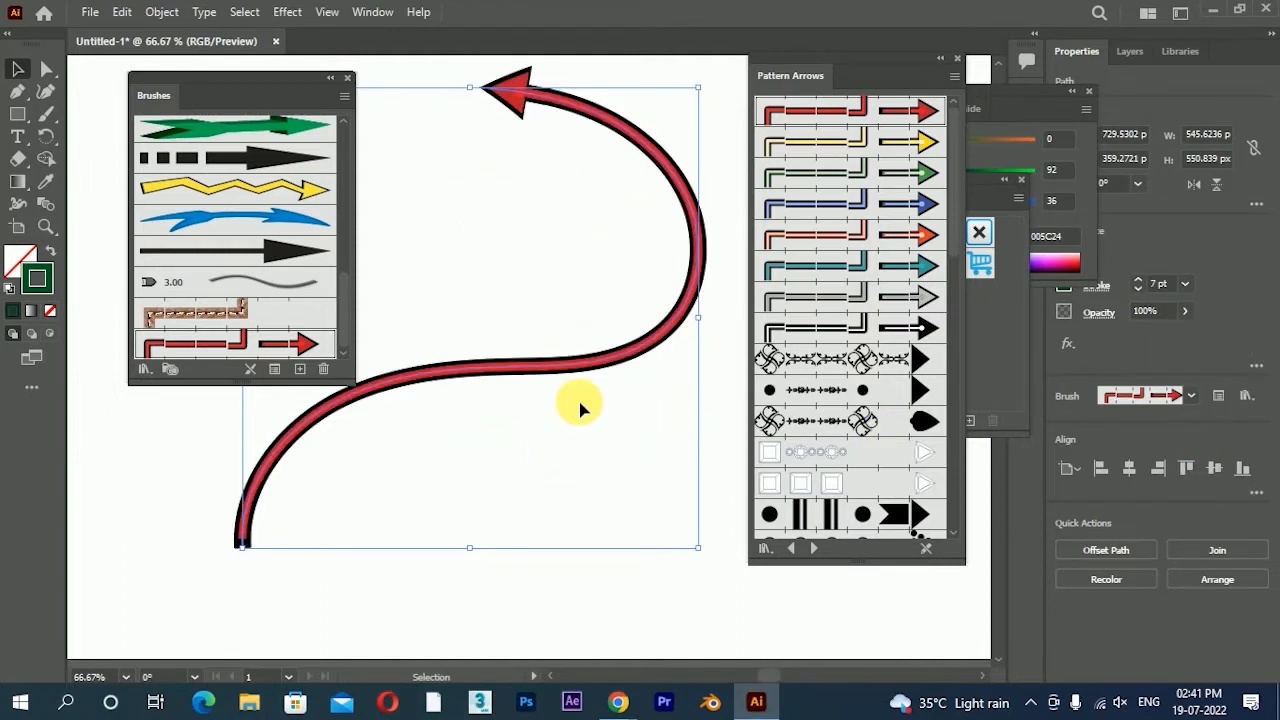
# - Try the gray outlined arrow and the three ornamental scroll pattern brushes on the curve, ending with the leaf-tipped one
pyautogui.click(816, 304)
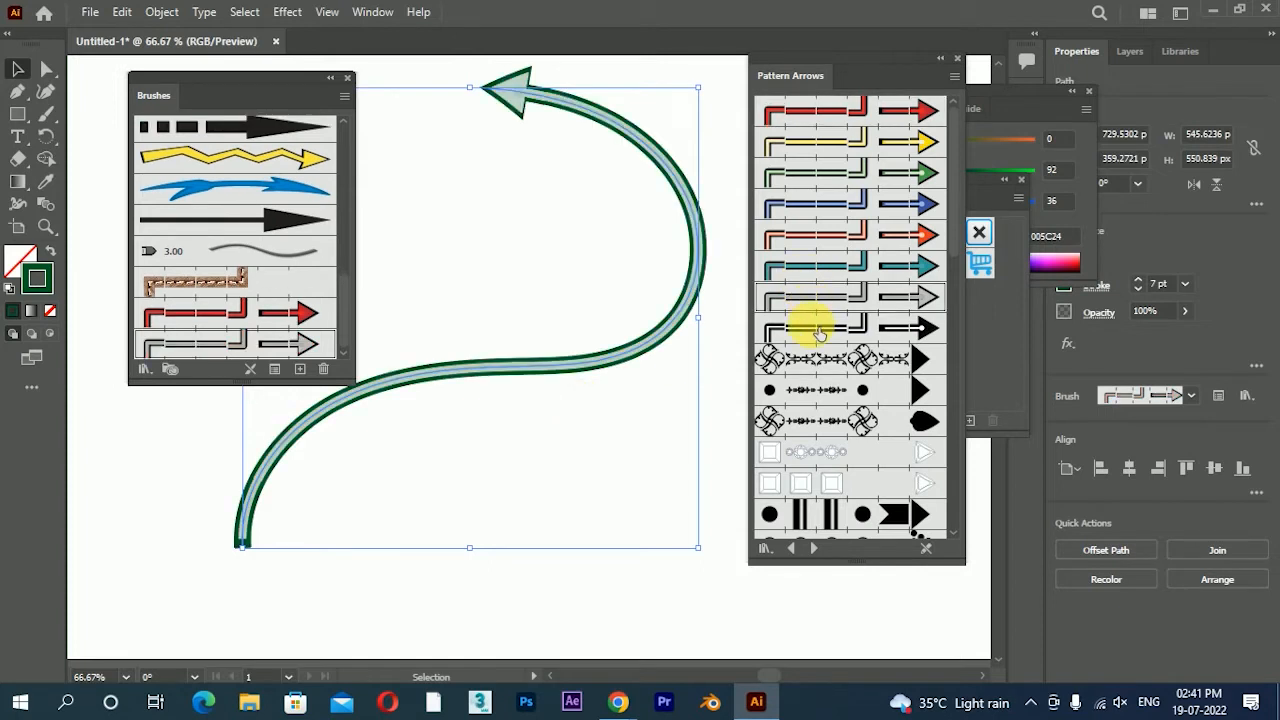
pyautogui.click(810, 358)
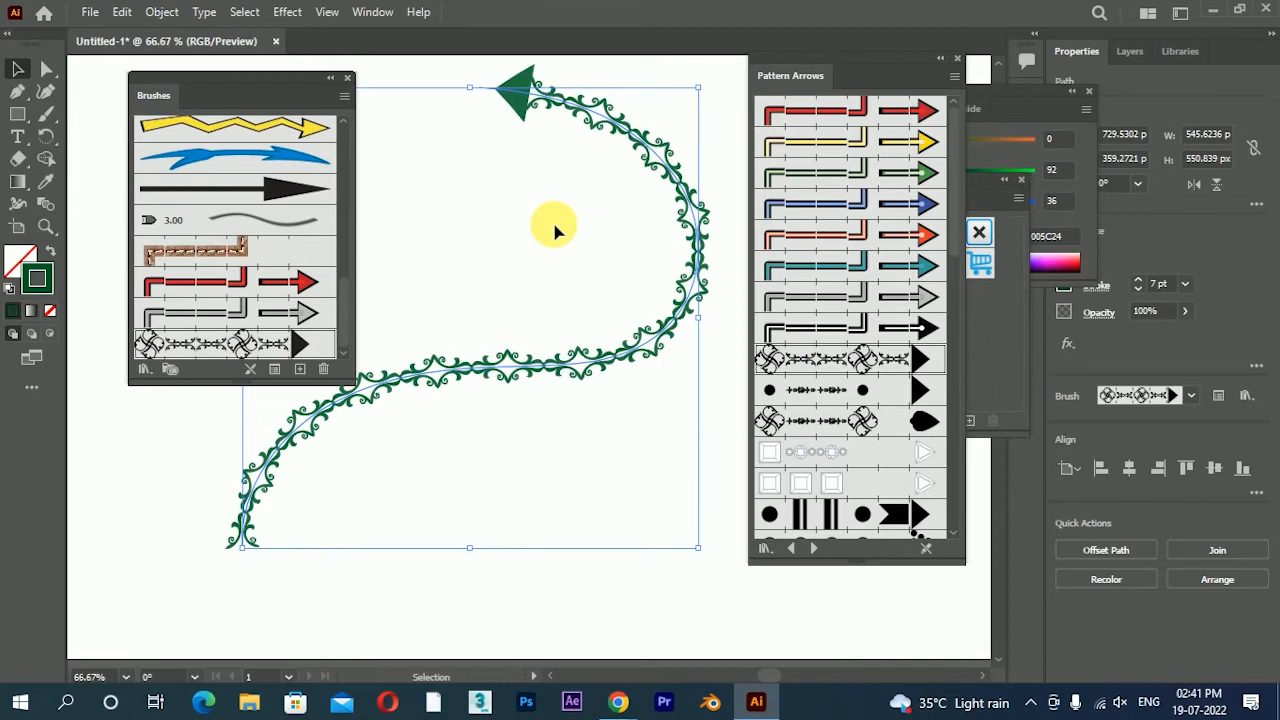
pyautogui.click(829, 389)
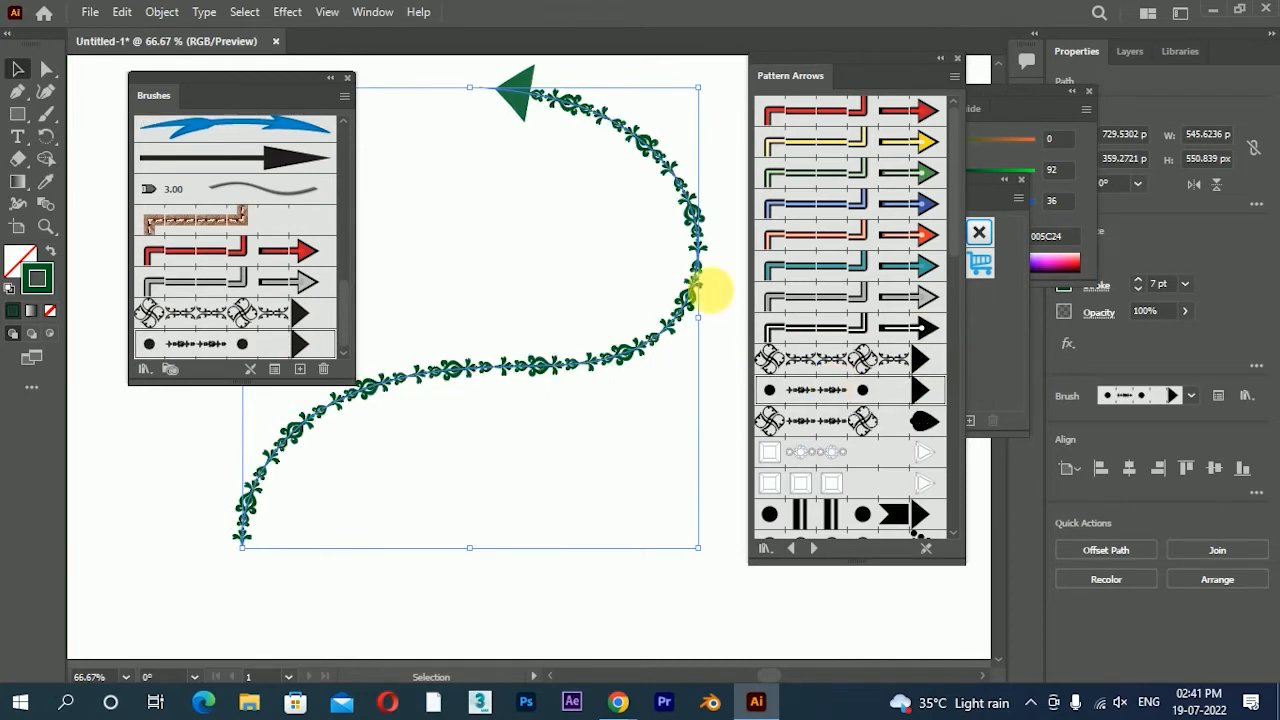
pyautogui.click(823, 420)
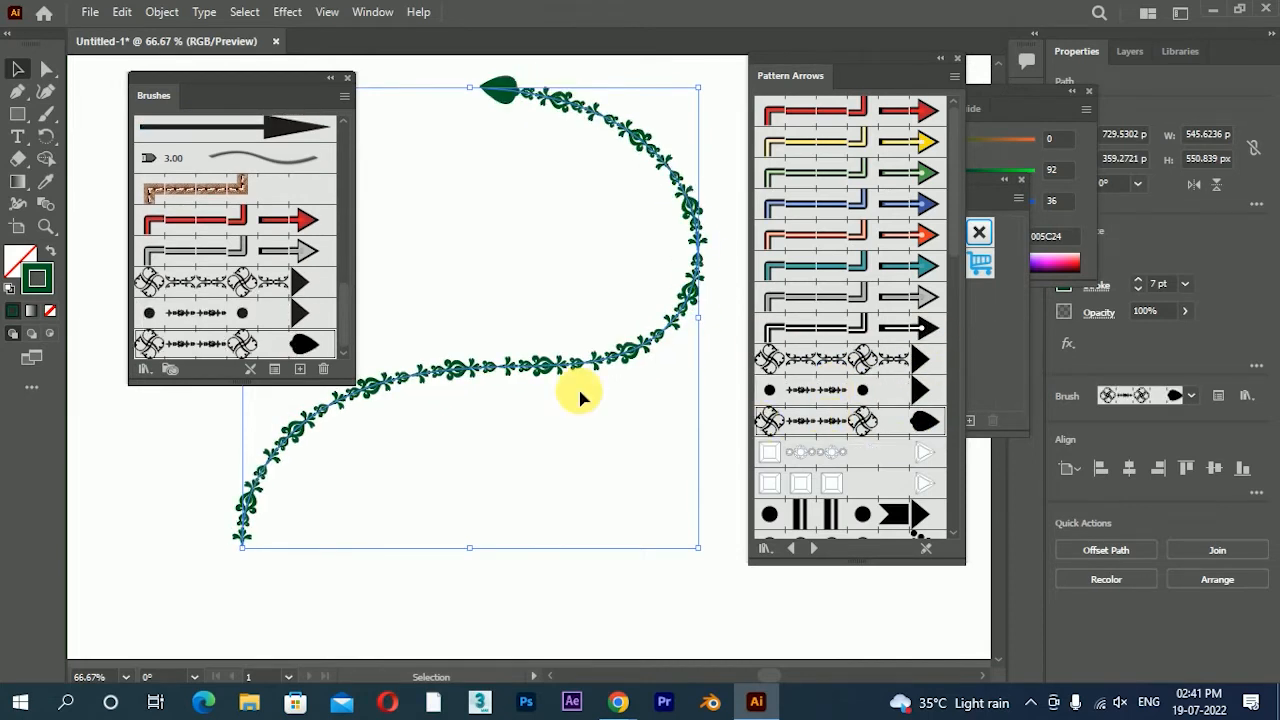
pyautogui.scroll(-1, 580, 344)
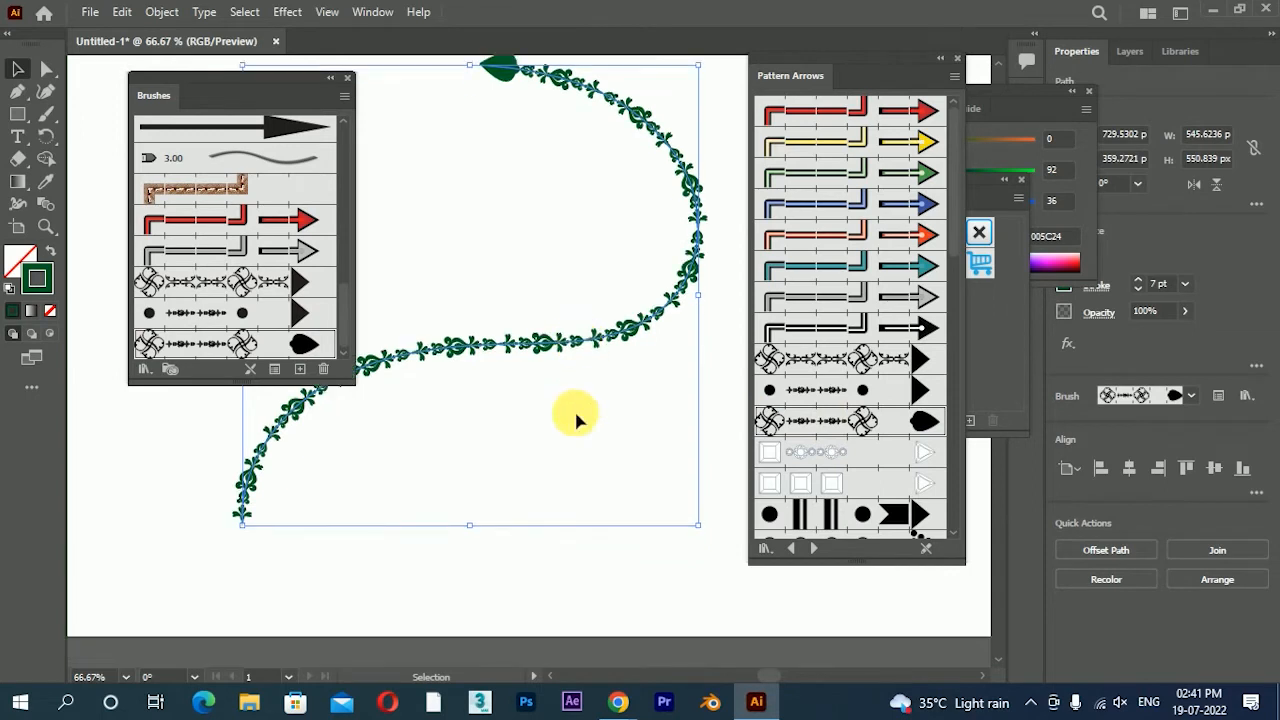
# - Try the white squares, dotted, Arrow Brush Squares and dot-and-bar pattern brushes on the curve, ending with the dot-and-bar one
pyautogui.click(800, 484)
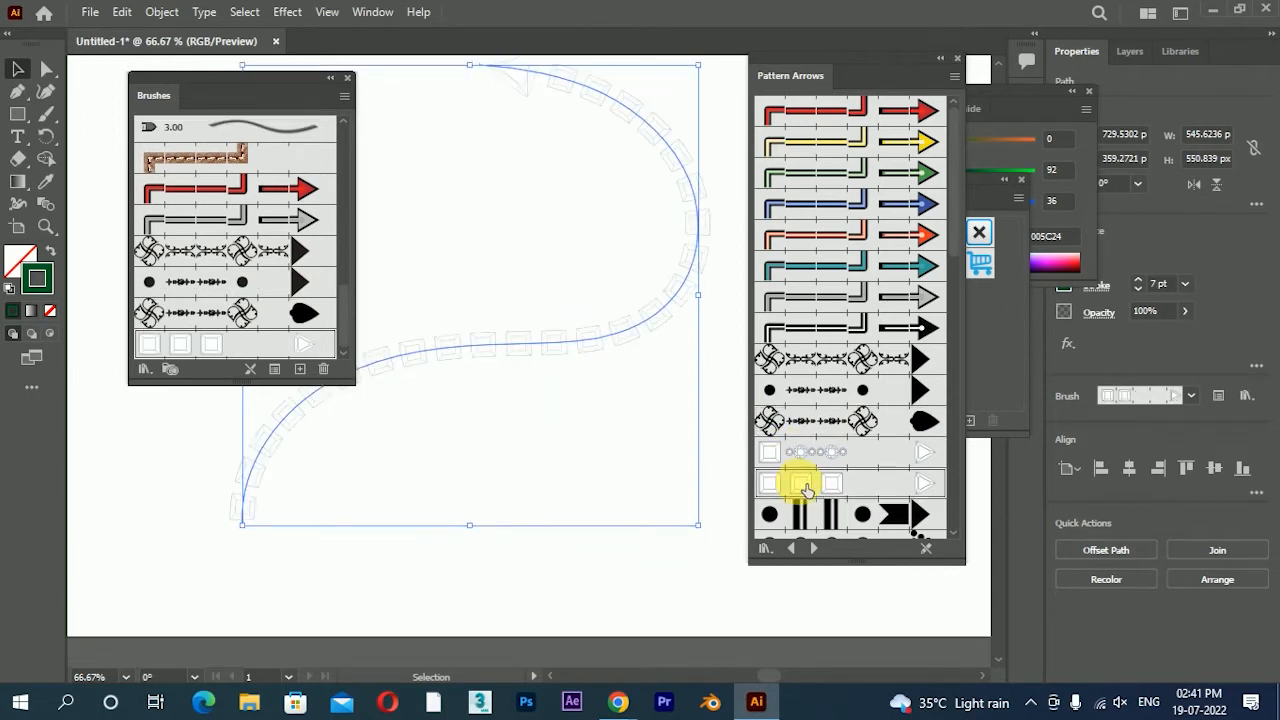
pyautogui.scroll(-3, 801, 486)
pyautogui.click(831, 463)
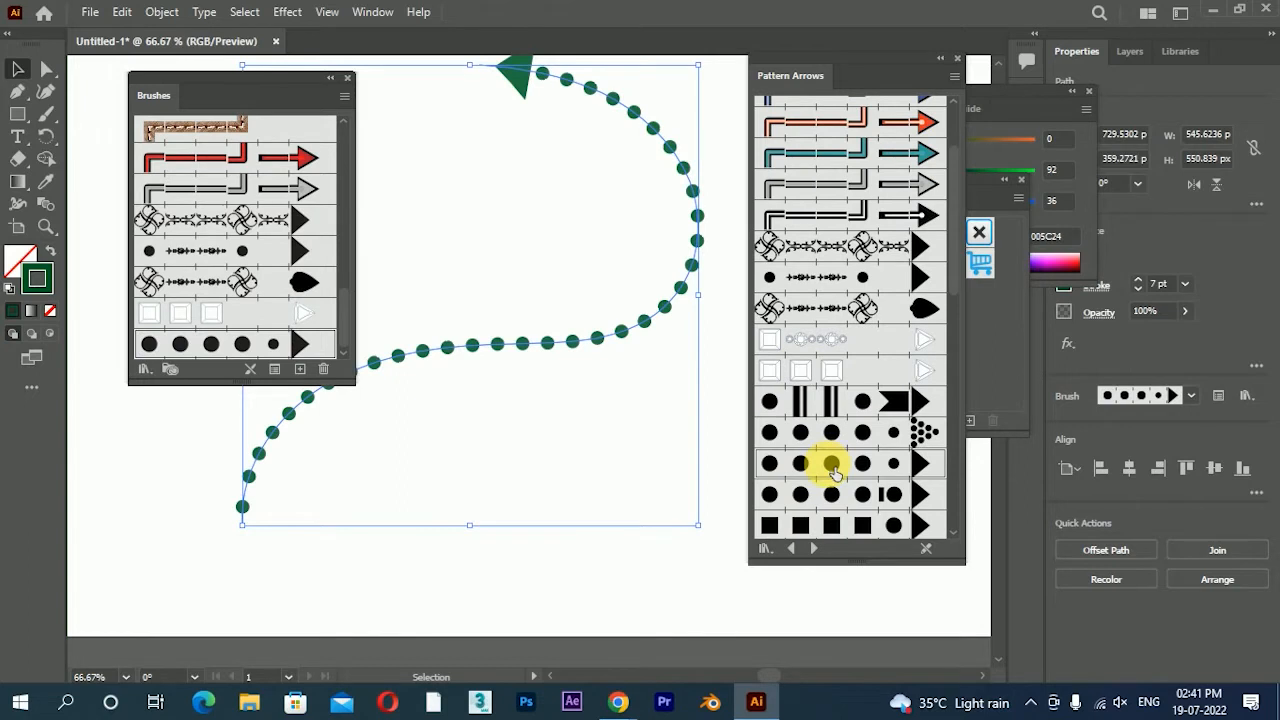
pyautogui.scroll(-3, 832, 472)
pyautogui.click(846, 413)
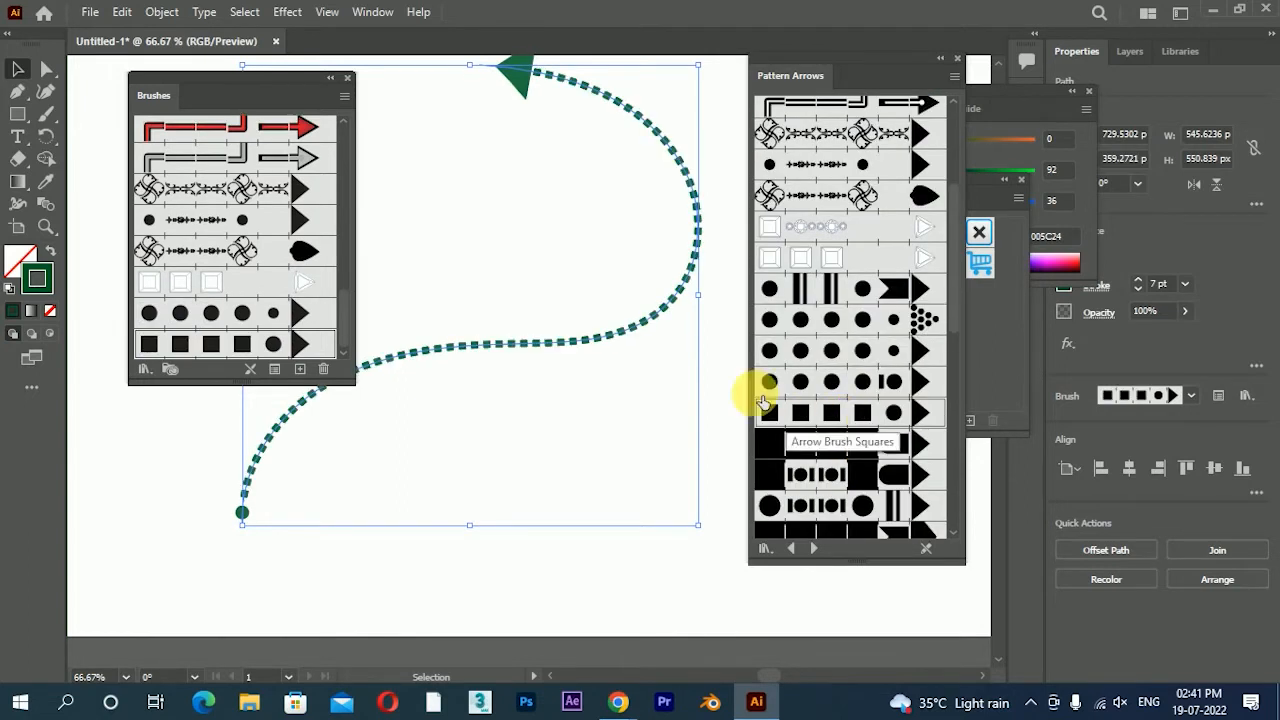
pyautogui.click(860, 484)
pyautogui.scroll(-5, 860, 480)
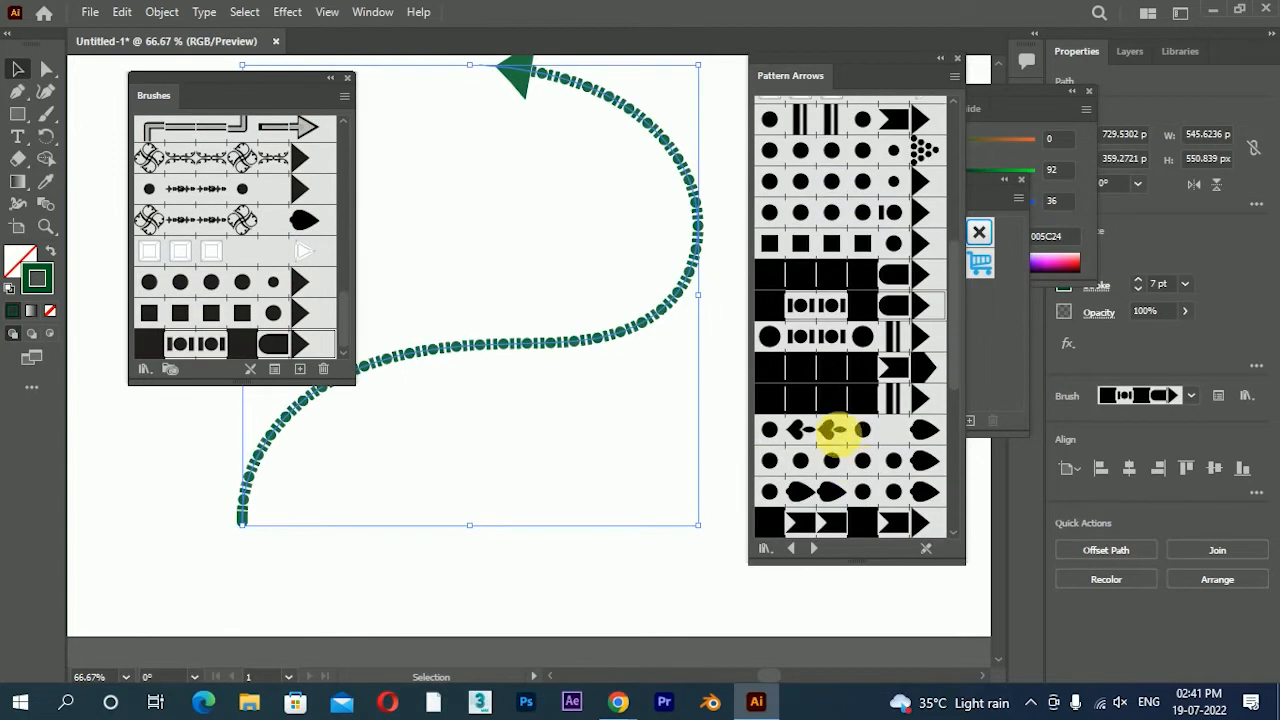
# - Try the heart-leaf, dotted bracket-ended and diamond pattern brushes on the curve, ending with the diamond one
pyautogui.click(836, 430)
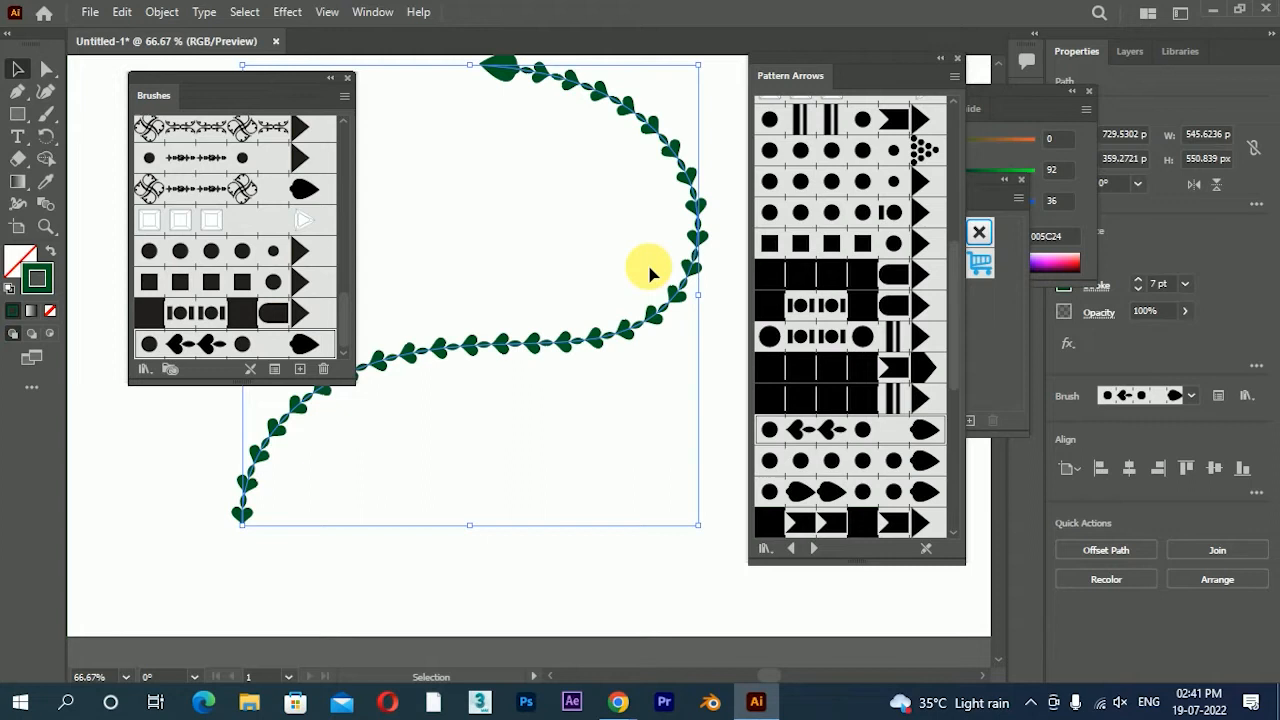
pyautogui.scroll(-6, 865, 362)
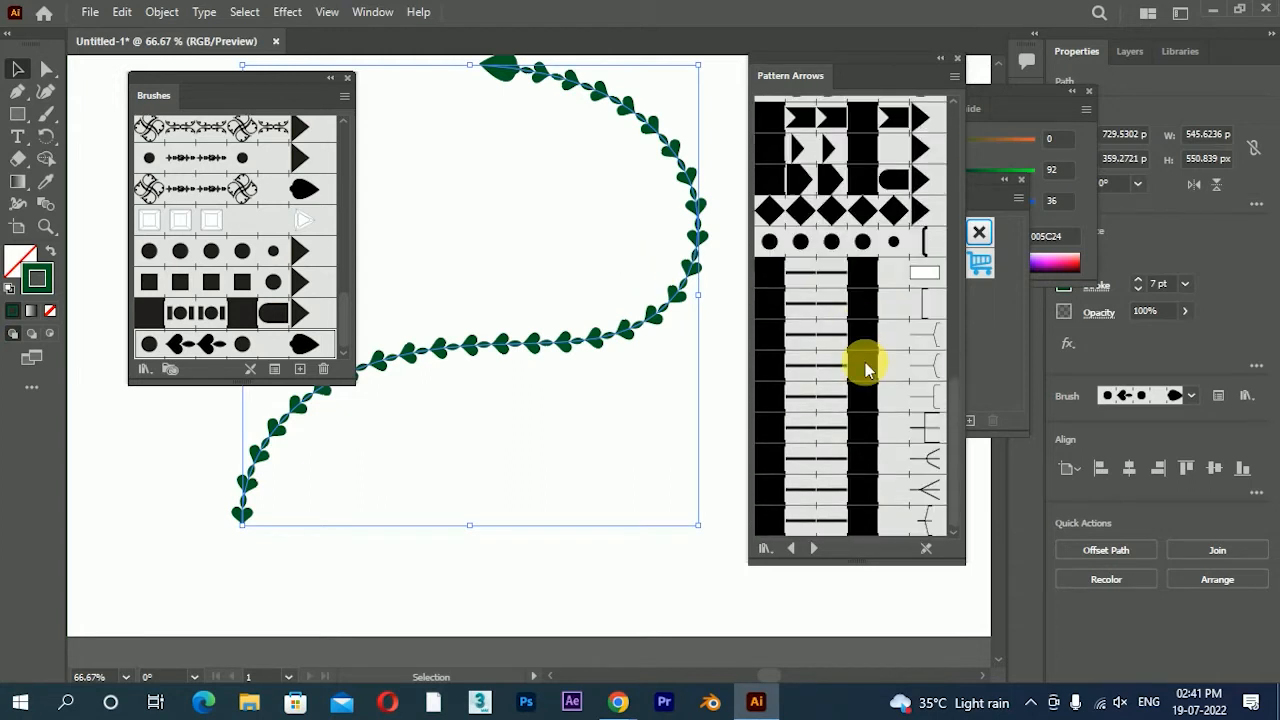
pyautogui.click(857, 241)
pyautogui.click(863, 211)
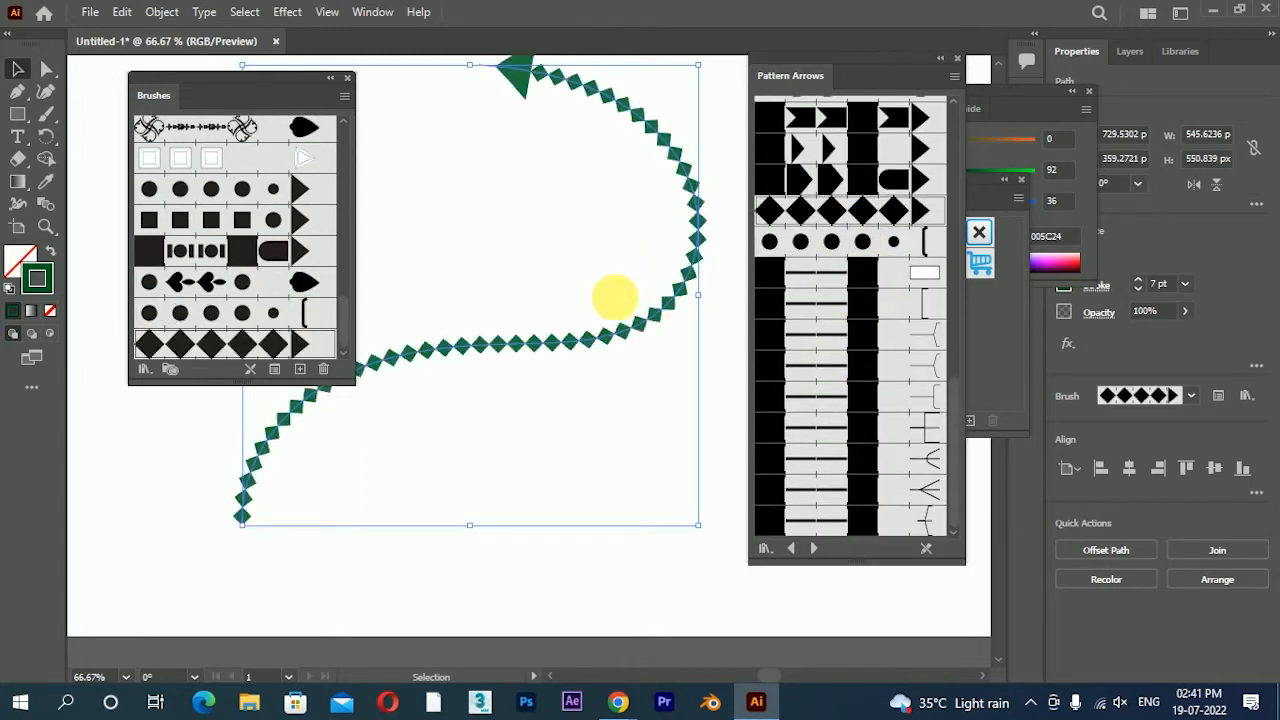
# - Switch to the Artistic_Calligraphic library and try its brushes on the curve, including 3 pt., 40 pt. and 50 pt. Flat, ending with 40 pt. Flat
pyautogui.click(813, 548)
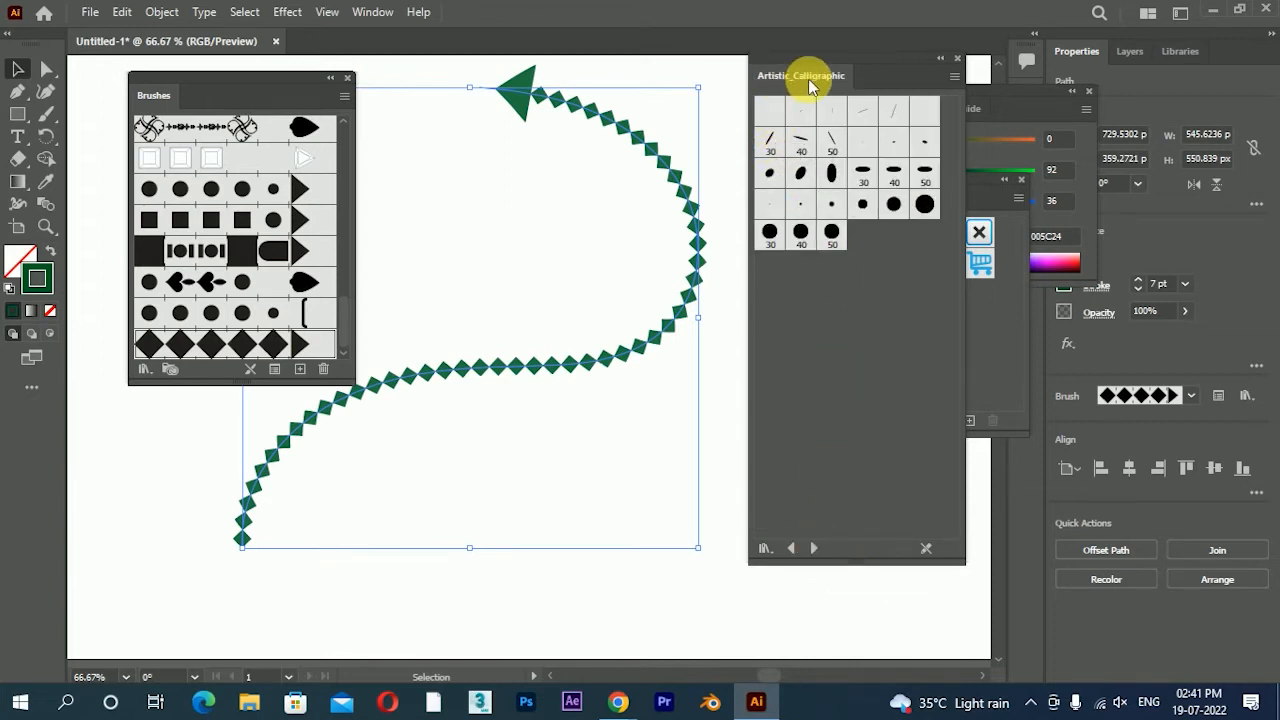
pyautogui.click(812, 119)
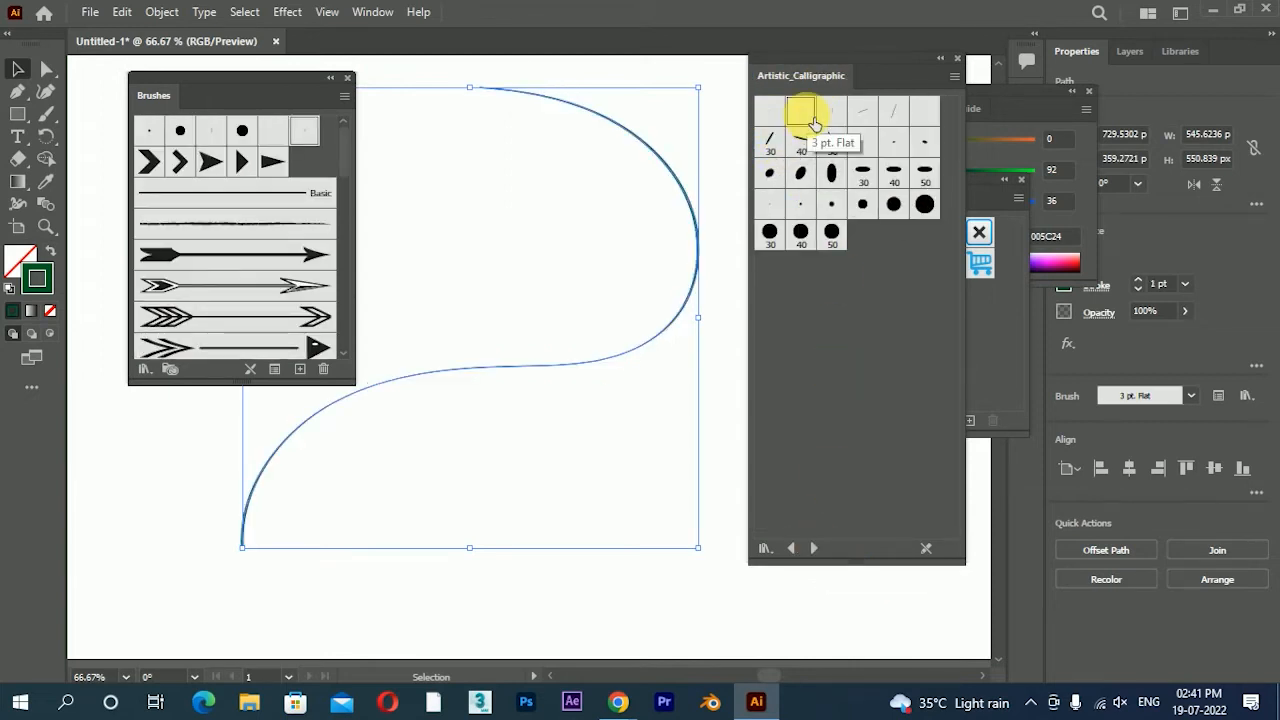
pyautogui.click(843, 119)
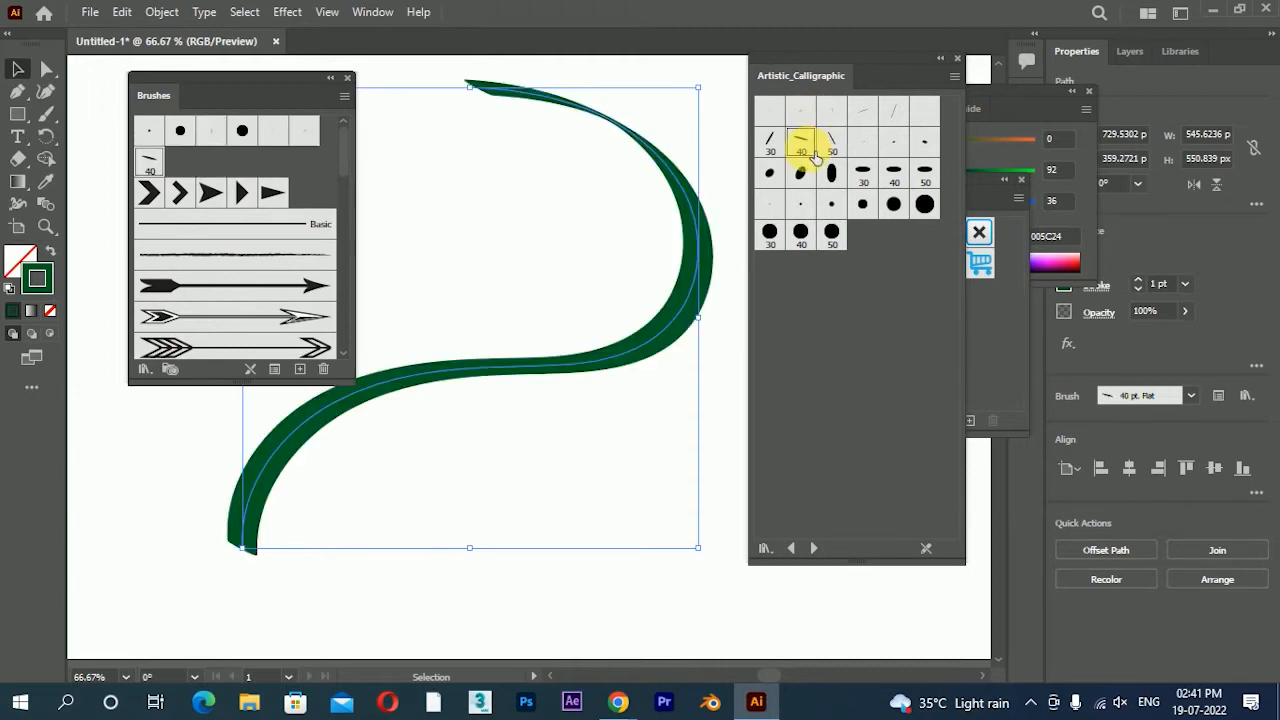
pyautogui.click(845, 146)
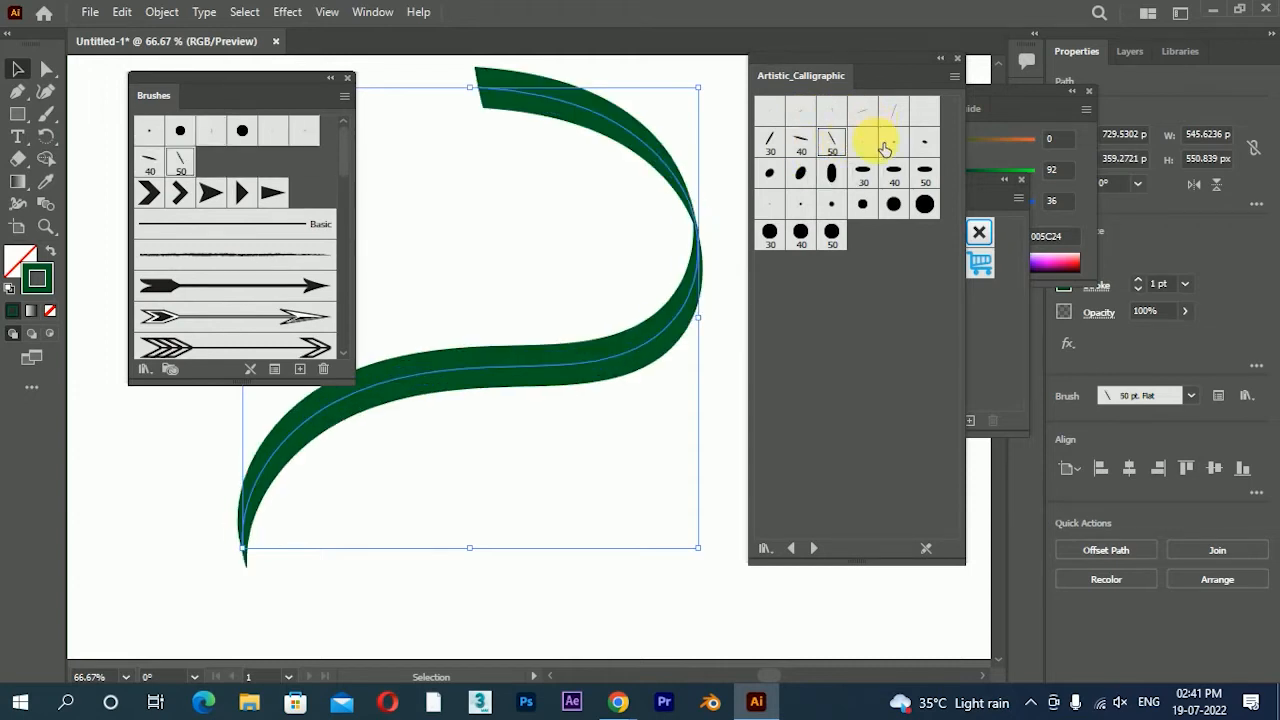
pyautogui.click(891, 141)
pyautogui.click(800, 146)
# - Hand-letter the word "India" beside the curve with the Paintbrush tool and the 40 pt. Flat calligraphic brush
pyautogui.scroll(-5, 640, 283)
pyautogui.hotkey('ctrl', '-')
pyautogui.hotkey('ctrl', '-')
pyautogui.moveTo(536, 318); pyautogui.dragTo(637, 368)
pyautogui.click(45, 113)
pyautogui.click(493, 379)
pyautogui.moveTo(420, 222)
pyautogui.mouseDown()
pyautogui.moveTo(457, 405)
pyautogui.moveTo(368, 392)
pyautogui.moveTo(414, 223)
pyautogui.moveTo(471, 294)
pyautogui.moveTo(546, 342)
pyautogui.mouseUp()
pyautogui.moveTo(596, 292)
pyautogui.mouseDown()
pyautogui.moveTo(547, 330)
pyautogui.moveTo(566, 216)
pyautogui.moveTo(584, 280)
pyautogui.moveTo(635, 310)
pyautogui.mouseUp()
pyautogui.moveTo(613, 255); pyautogui.dragTo(636, 302)
pyautogui.click(608, 233)
pyautogui.moveTo(659, 245)
pyautogui.mouseDown()
pyautogui.moveTo(680, 274)
pyautogui.moveTo(709, 257)
pyautogui.moveTo(661, 297)
pyautogui.mouseUp()
pyautogui.moveTo(613, 254); pyautogui.dragTo(633, 292)
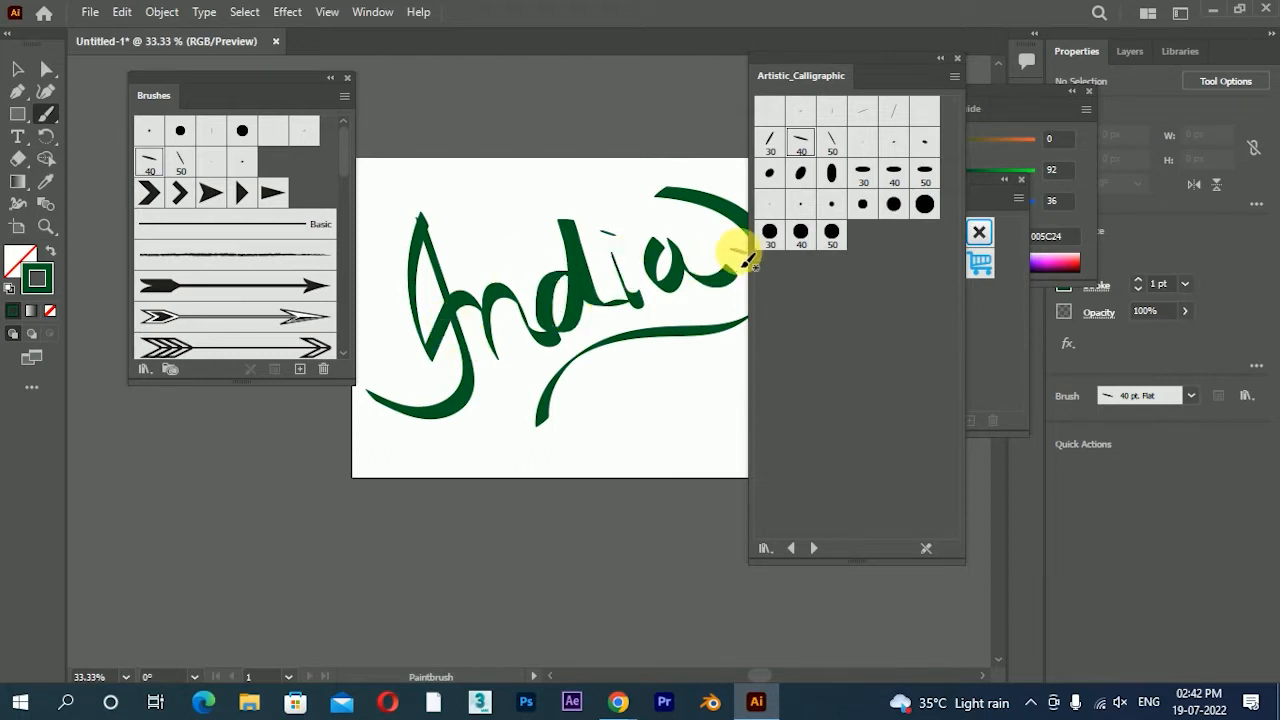
# - Delete all the hand-lettered India strokes and move the remaining curve toward the artboard's left side
pyautogui.click(10, 68)
pyautogui.moveTo(403, 191)
pyautogui.mouseDown()
pyautogui.moveTo(677, 297)
pyautogui.moveTo(643, 286)
pyautogui.moveTo(654, 271)
pyautogui.mouseUp()
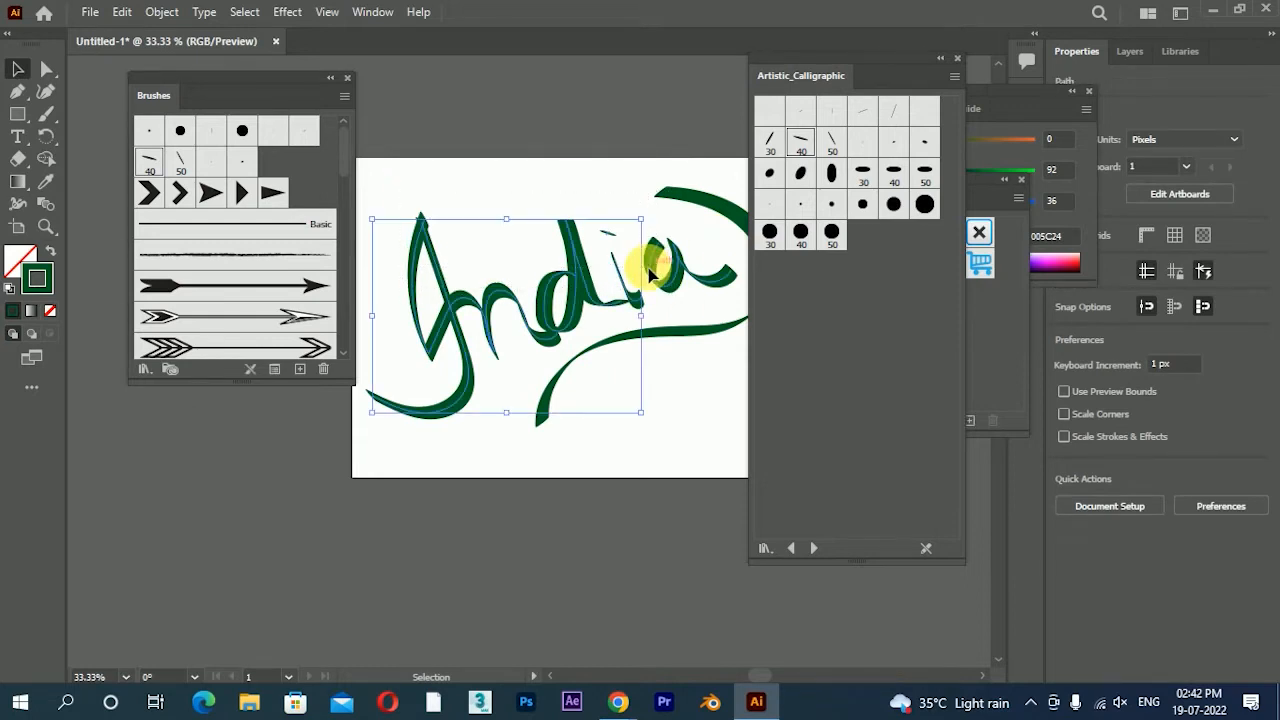
pyautogui.press('Delete')
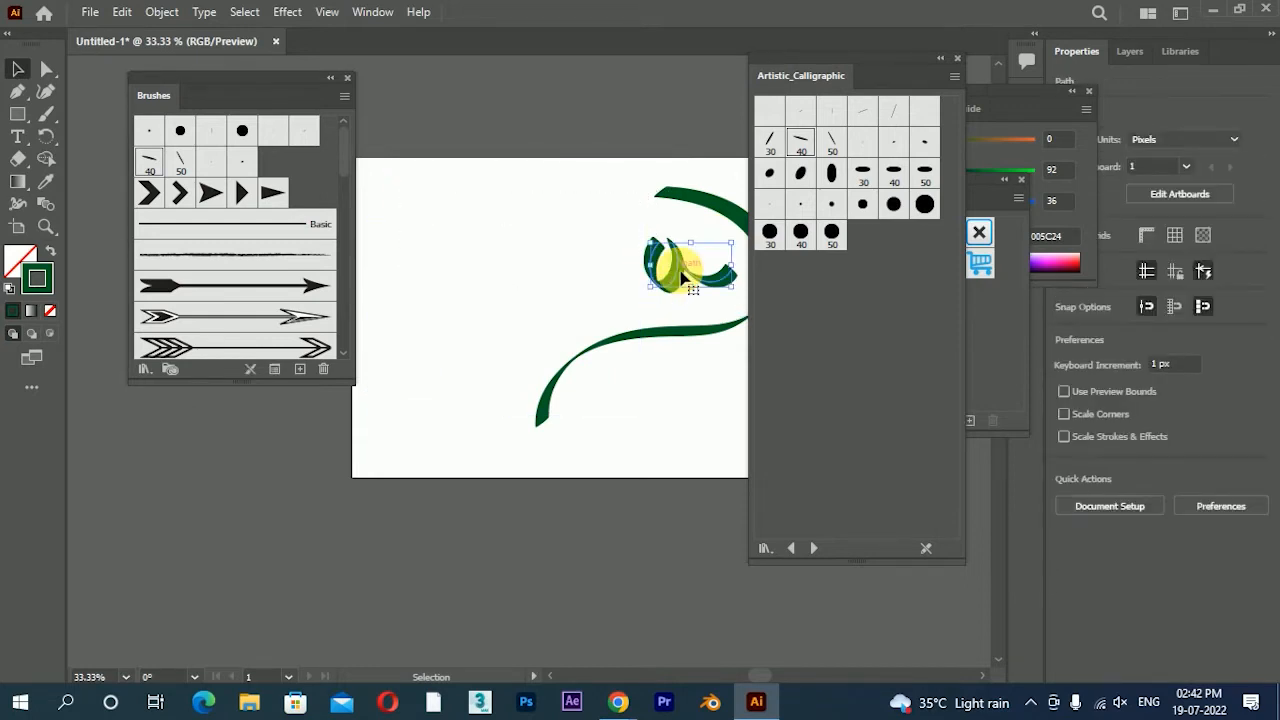
pyautogui.moveTo(614, 277)
pyautogui.mouseDown()
pyautogui.moveTo(700, 371)
pyautogui.moveTo(686, 337)
pyautogui.moveTo(577, 340)
pyautogui.mouseUp()
# - Try several calligraphic brushes on the curve, including 20 pt., 50 pt. and 5 pt. Oval, ending with 40 pt. Oval
pyautogui.click(831, 174)
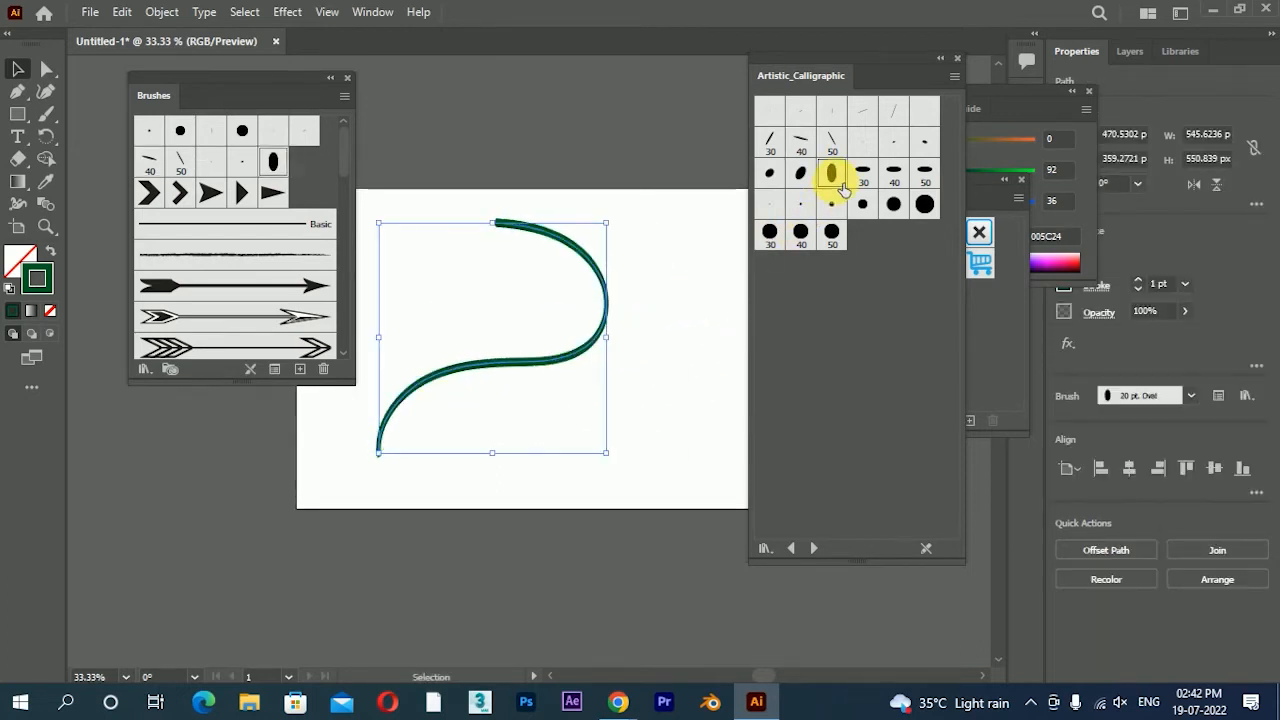
pyautogui.click(895, 177)
pyautogui.click(925, 175)
pyautogui.click(925, 142)
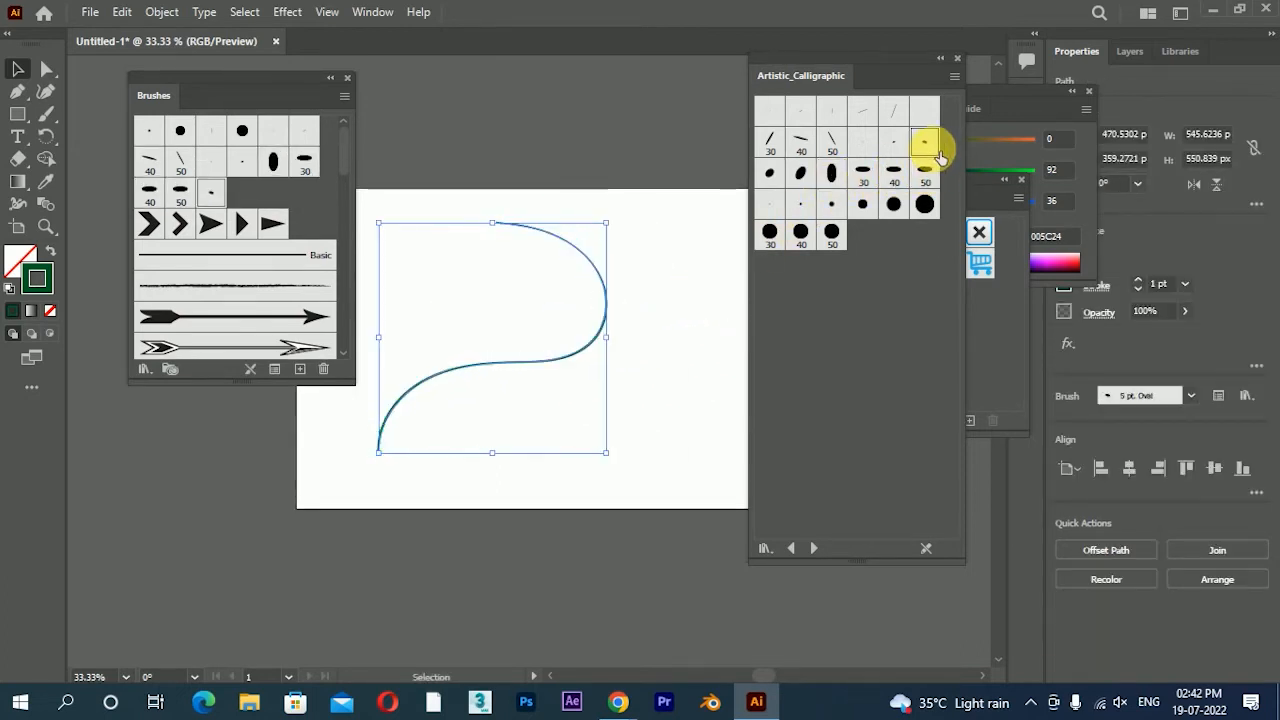
pyautogui.click(893, 142)
pyautogui.click(898, 178)
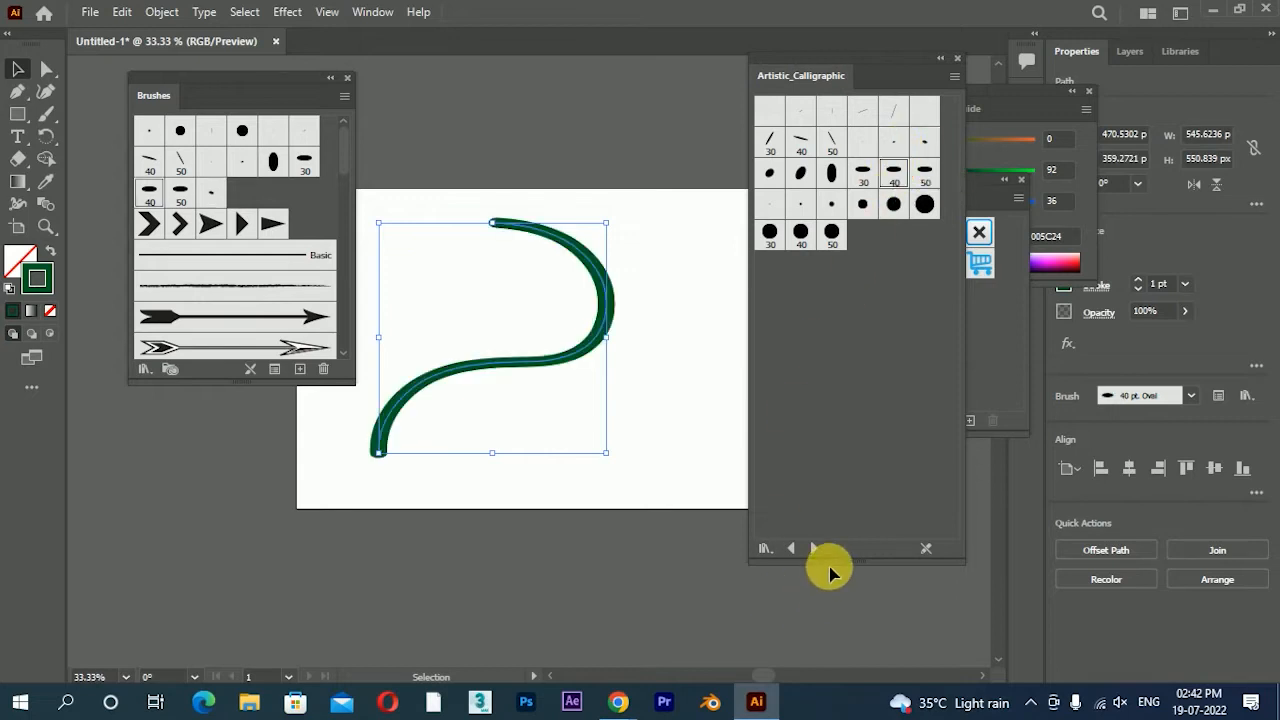
# - Switch to the Artistic_ChalkCharcoalPencil library and try the scribble, thick charcoal and rough chalk brushes on the curve, ending with the rough chalk one
pyautogui.click(816, 550)
pyautogui.click(884, 110)
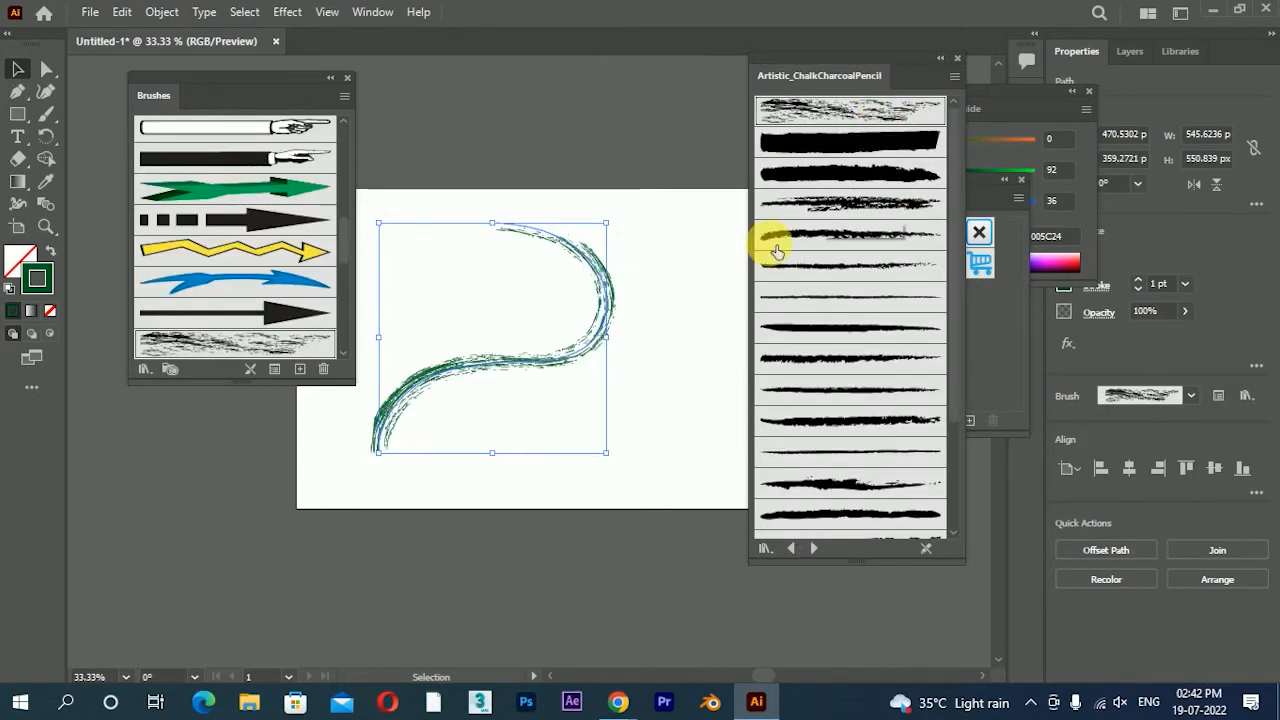
pyautogui.scroll(1, 552, 328)
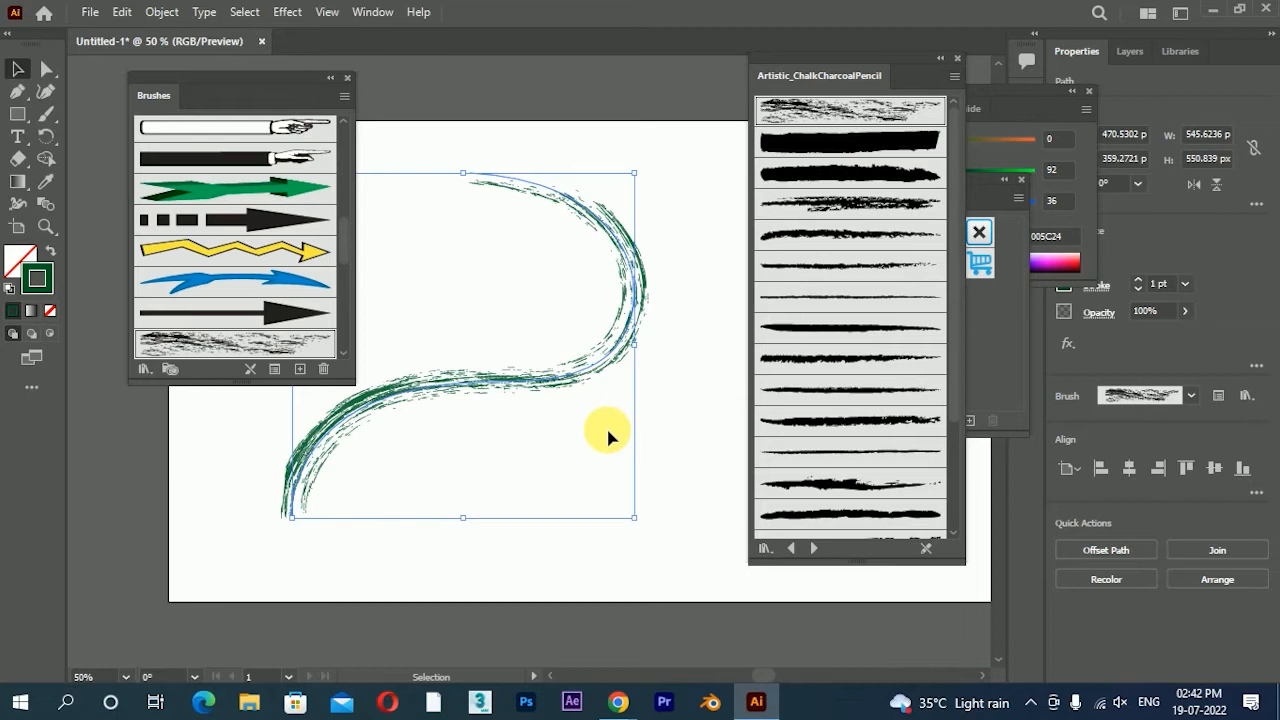
pyautogui.click(906, 175)
pyautogui.click(894, 205)
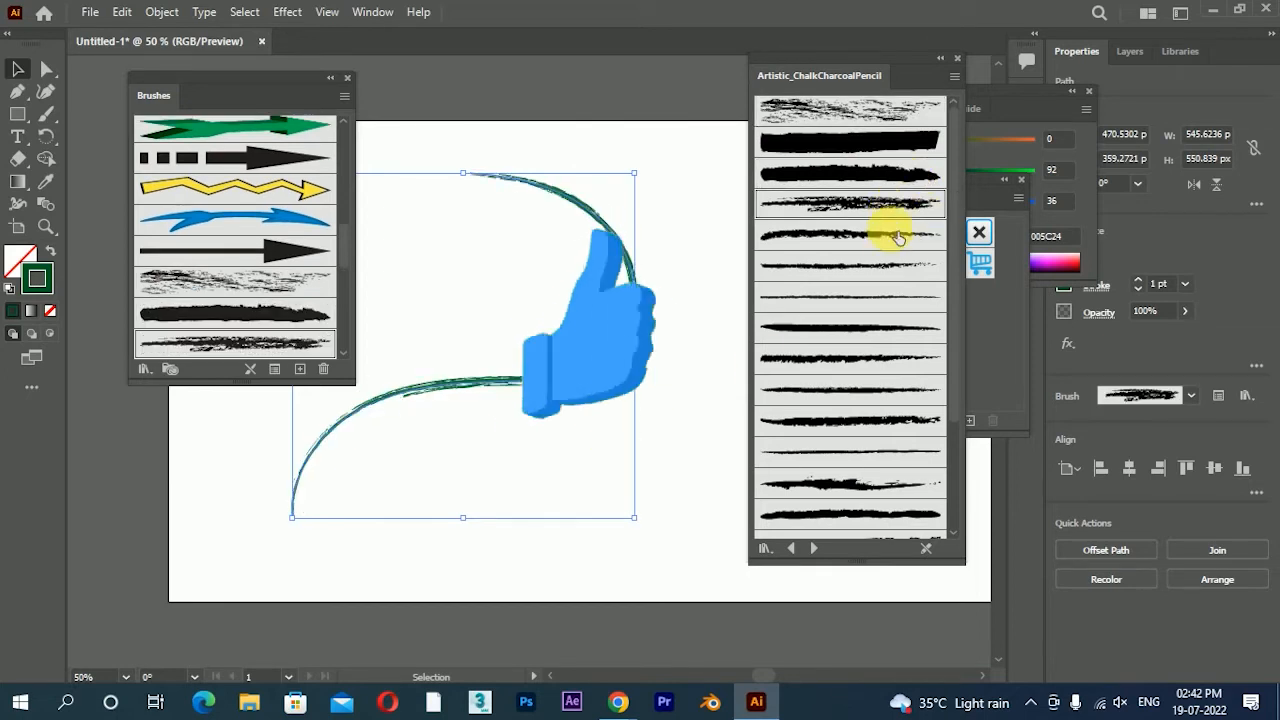
# - Try the next five thinner charcoal and pencil brushes on the curve in order, ending with the ragged-edged tapered stroke
pyautogui.click(898, 237)
pyautogui.click(882, 266)
pyautogui.click(876, 298)
pyautogui.click(877, 330)
pyautogui.click(871, 365)
# - Delete the brushed curve to leave the artboard empty
pyautogui.click(680, 390)
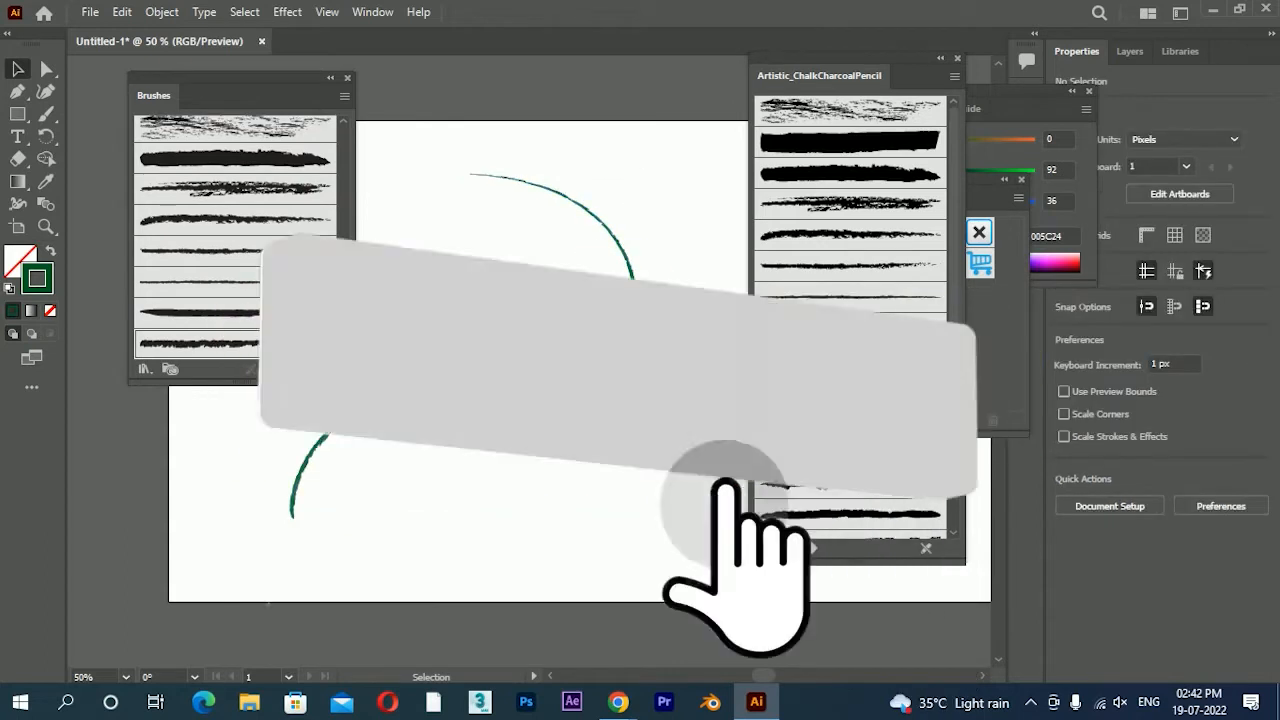
pyautogui.moveTo(709, 371); pyautogui.dragTo(540, 349)
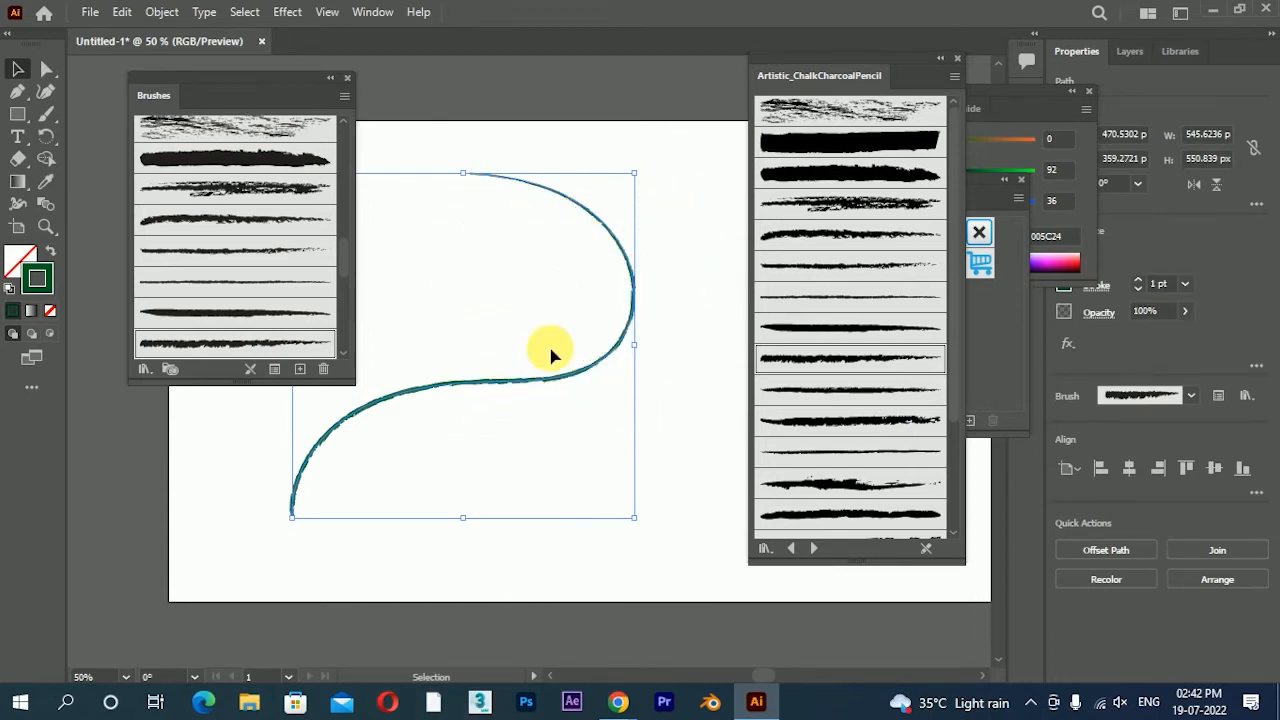
pyautogui.press('Delete')
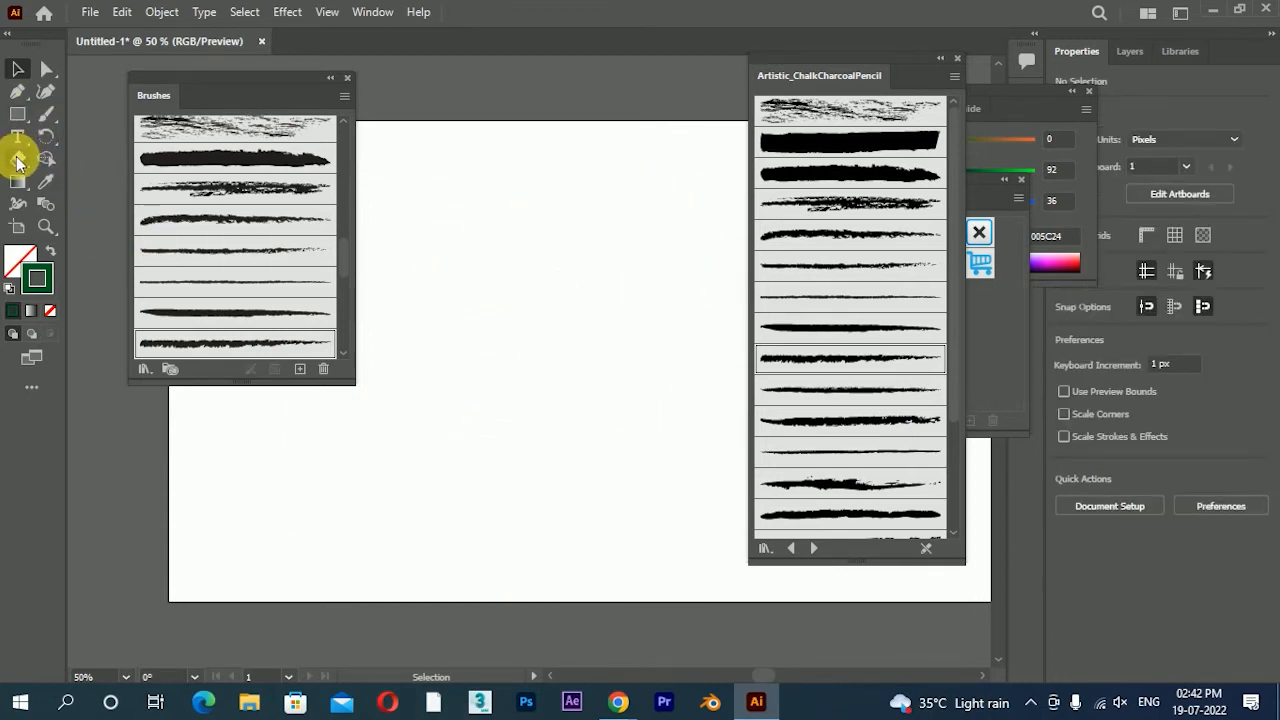
# - Add the text "INDIA" at the artboard's center and scale it up to about 158 pt
pyautogui.click(538, 294)
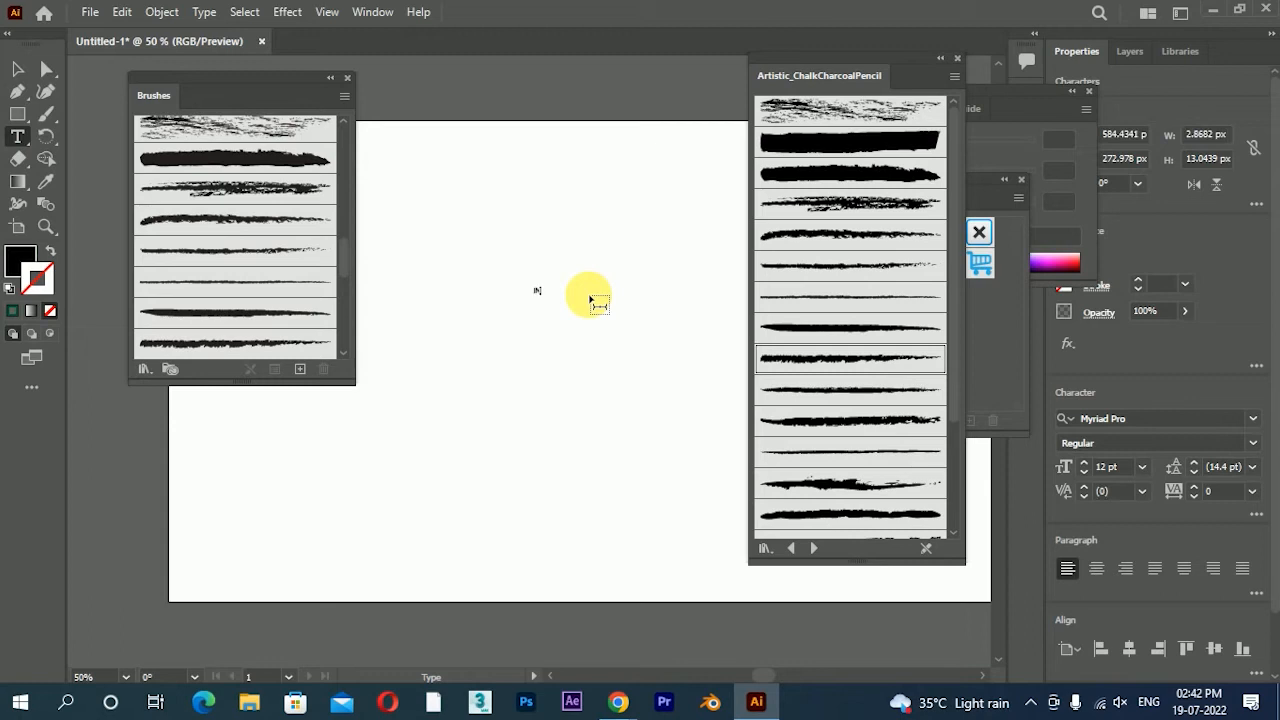
pyautogui.write('INDIA')
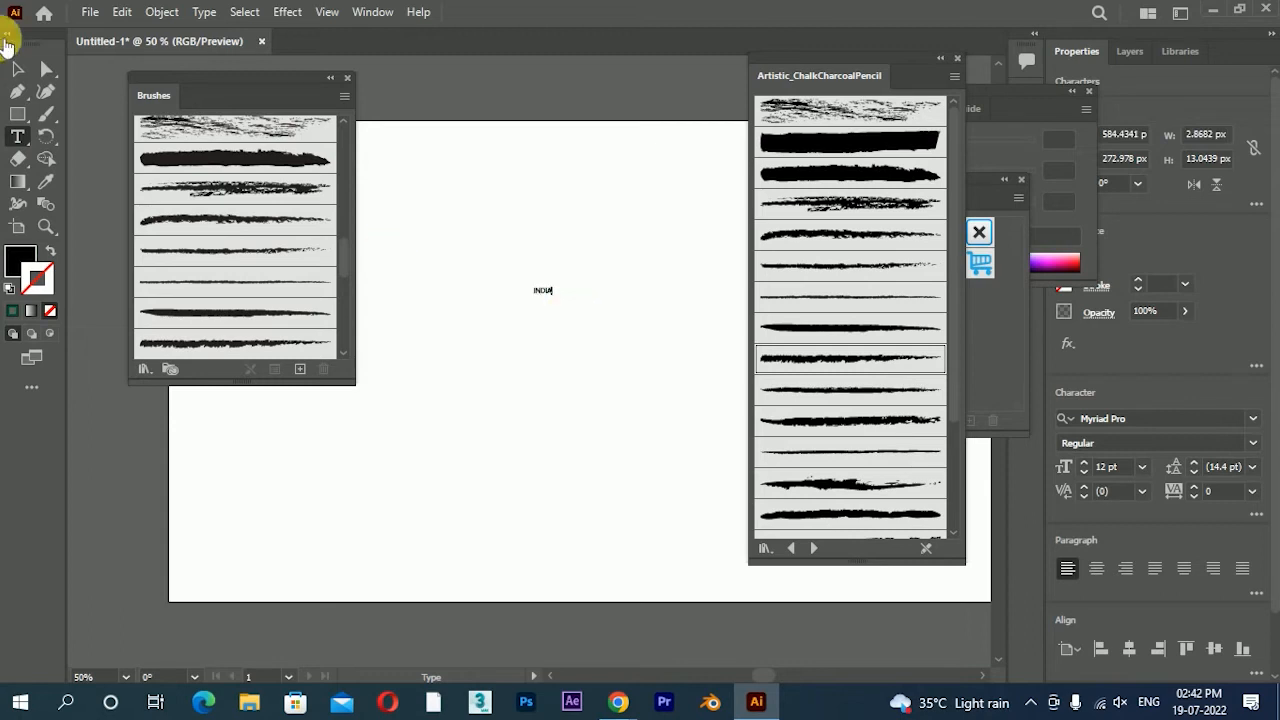
pyautogui.click(17, 68)
pyautogui.moveTo(564, 290); pyautogui.dragTo(643, 313)
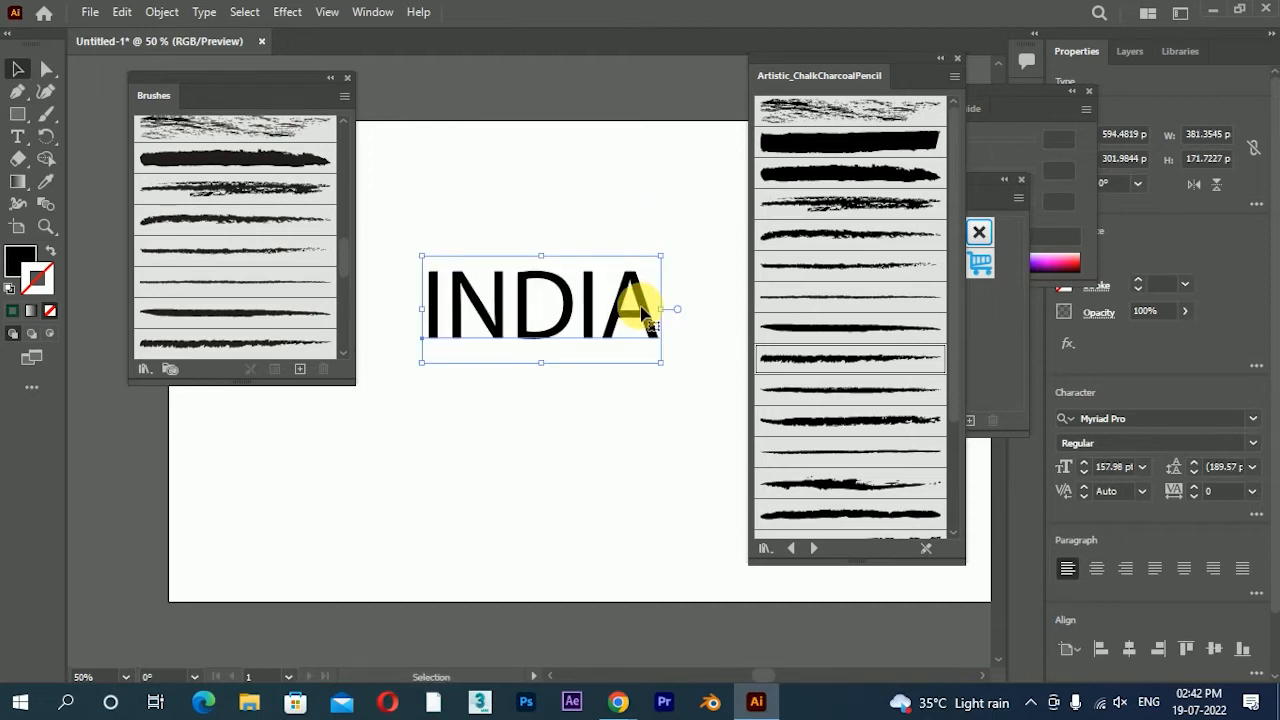
# - Set the INDIA text's font to Berlin Sans FB Demi Bold and swap its fill and stroke, giving no fill and a black stroke
pyautogui.rightClick(643, 313)
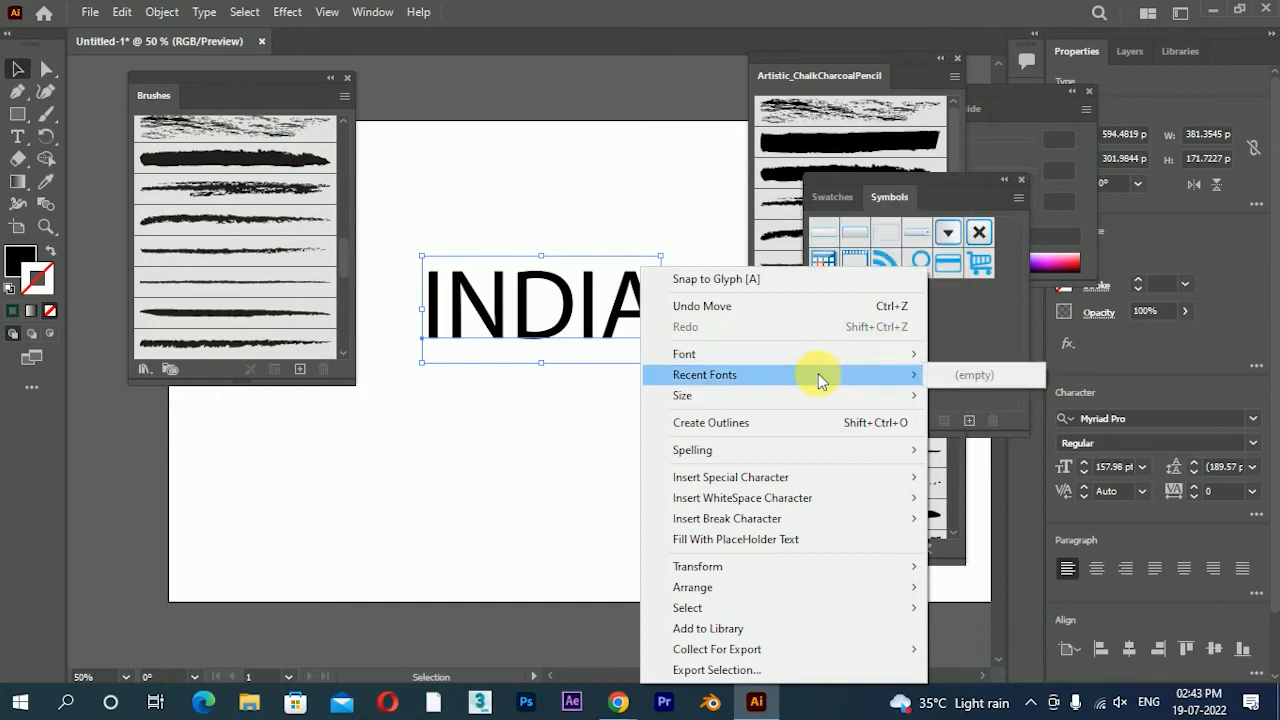
pyautogui.moveTo(843, 363)
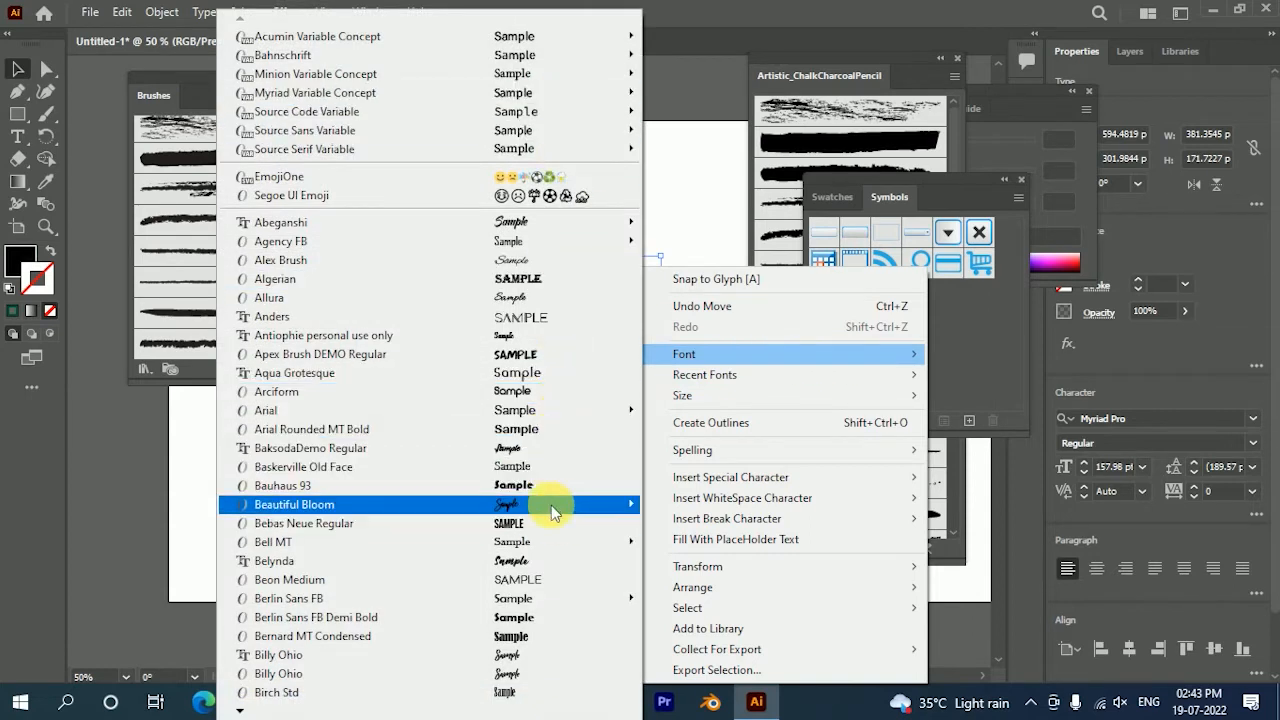
pyautogui.click(592, 617)
pyautogui.click(618, 530)
pyautogui.moveTo(536, 305); pyautogui.dragTo(530, 305)
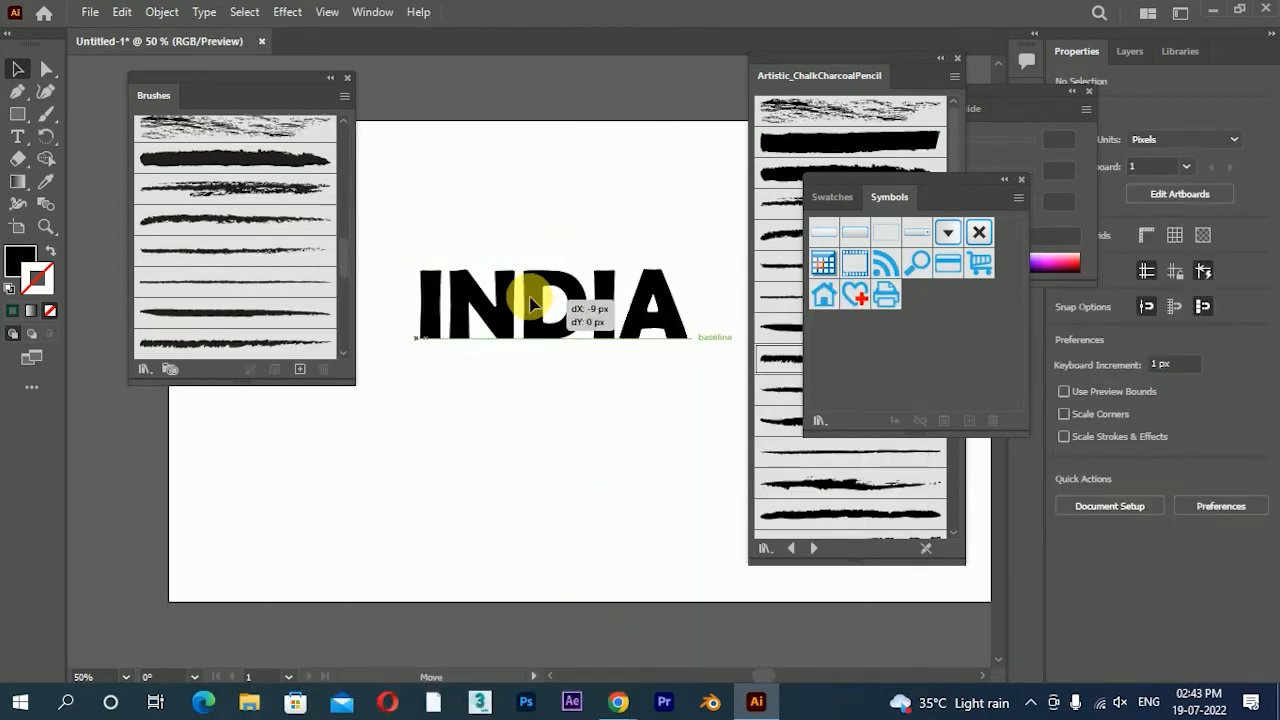
pyautogui.click(50, 251)
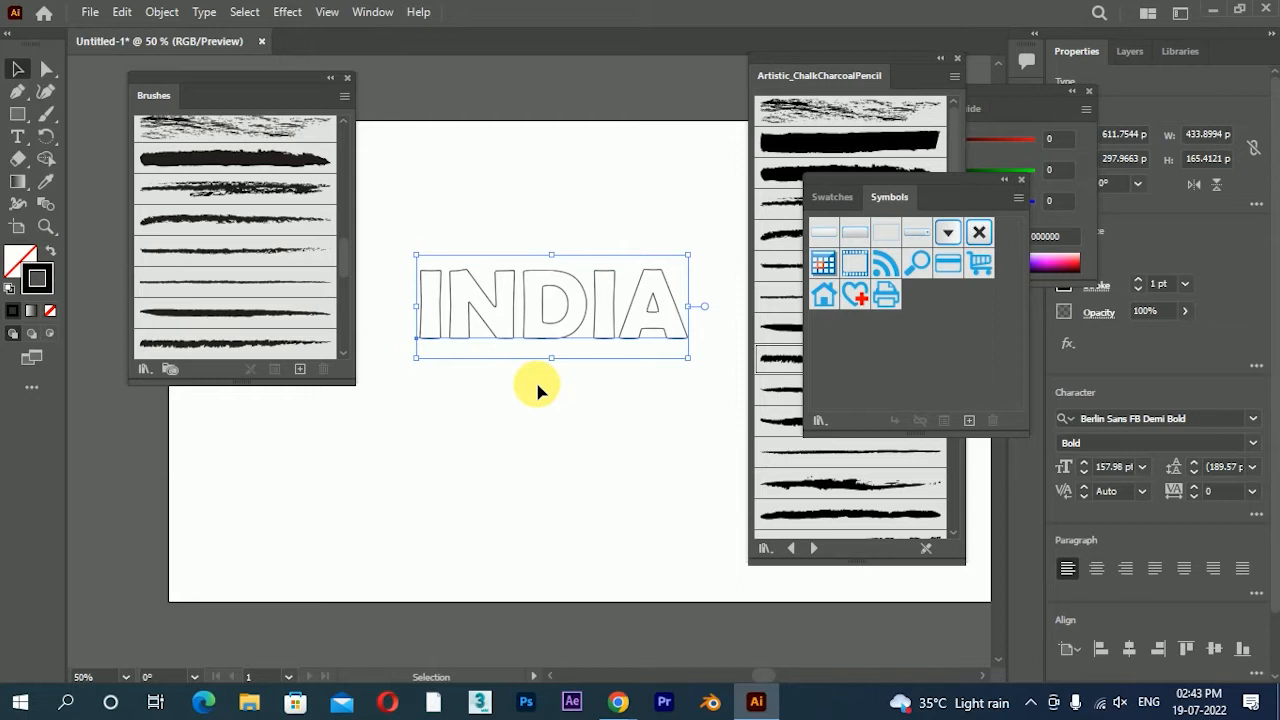
# - Convert the INDIA text to outlines and ungroup the letters
pyautogui.rightClick(557, 300)
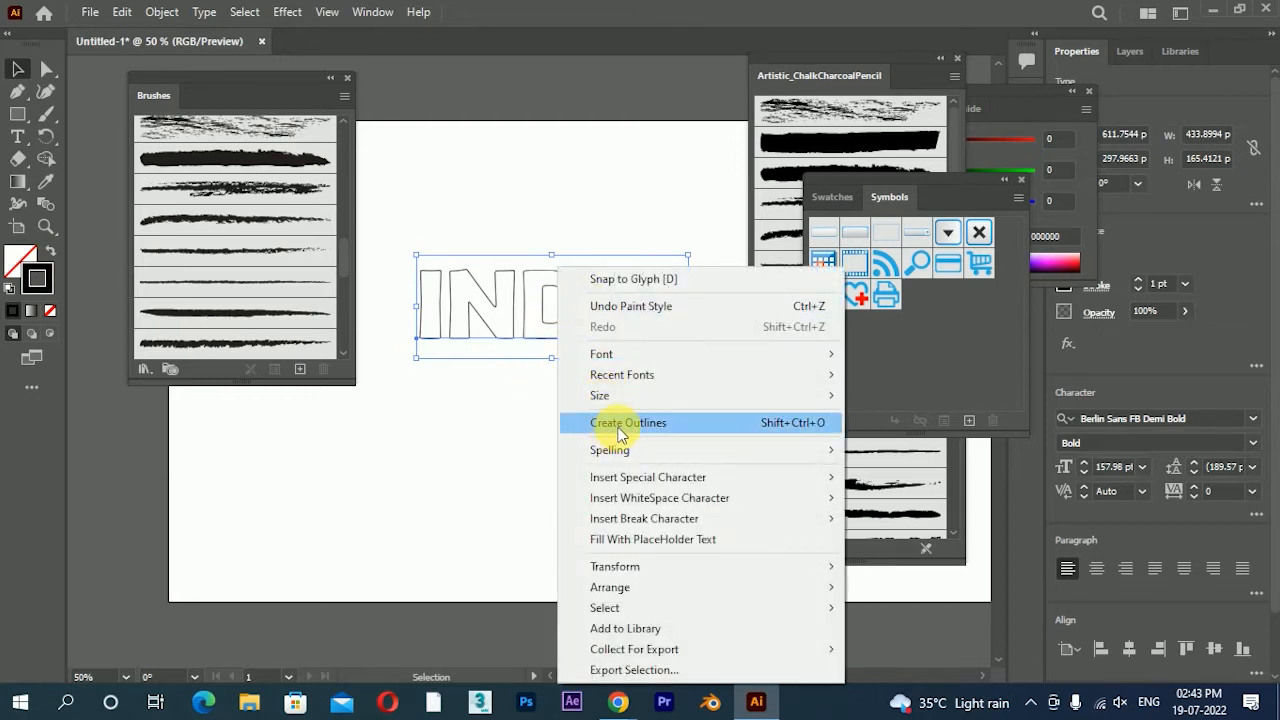
pyautogui.click(618, 432)
pyautogui.click(566, 445)
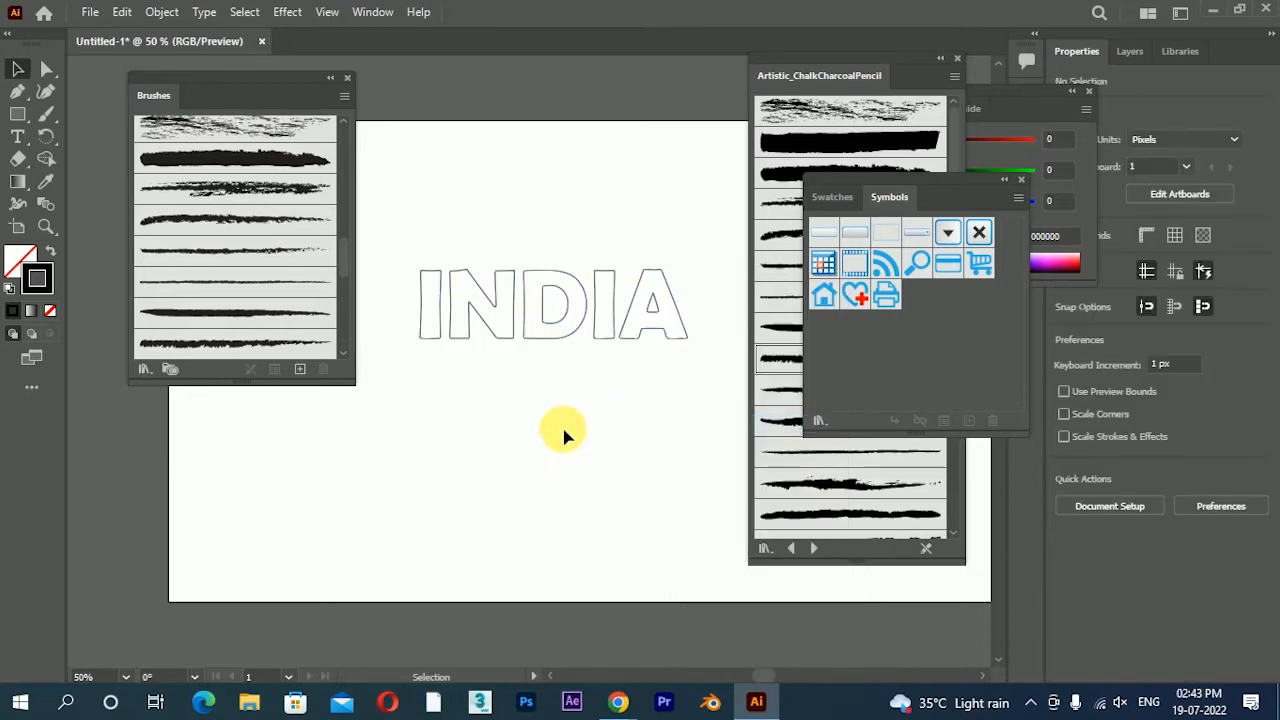
pyautogui.hotkey('ctrl', '+')
pyautogui.moveTo(620, 305); pyautogui.dragTo(623, 332)
pyautogui.rightClick(623, 334)
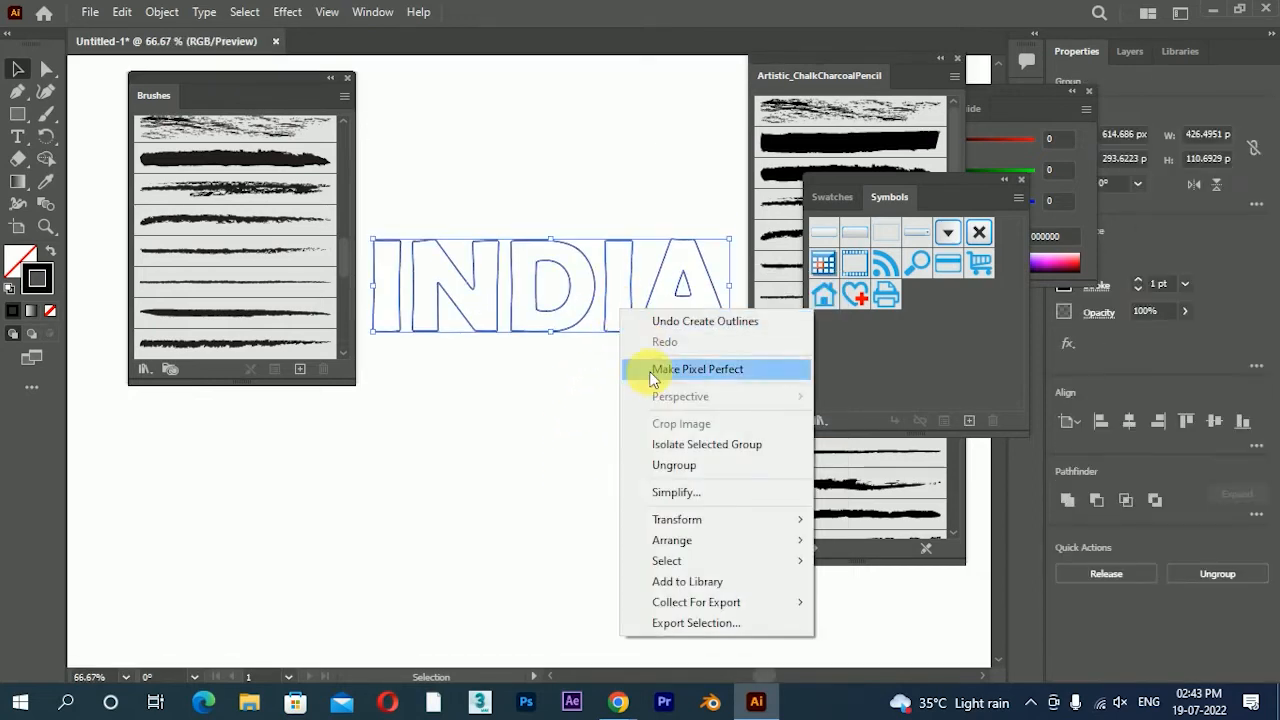
pyautogui.click(656, 464)
pyautogui.click(600, 468)
pyautogui.moveTo(521, 458); pyautogui.dragTo(561, 487)
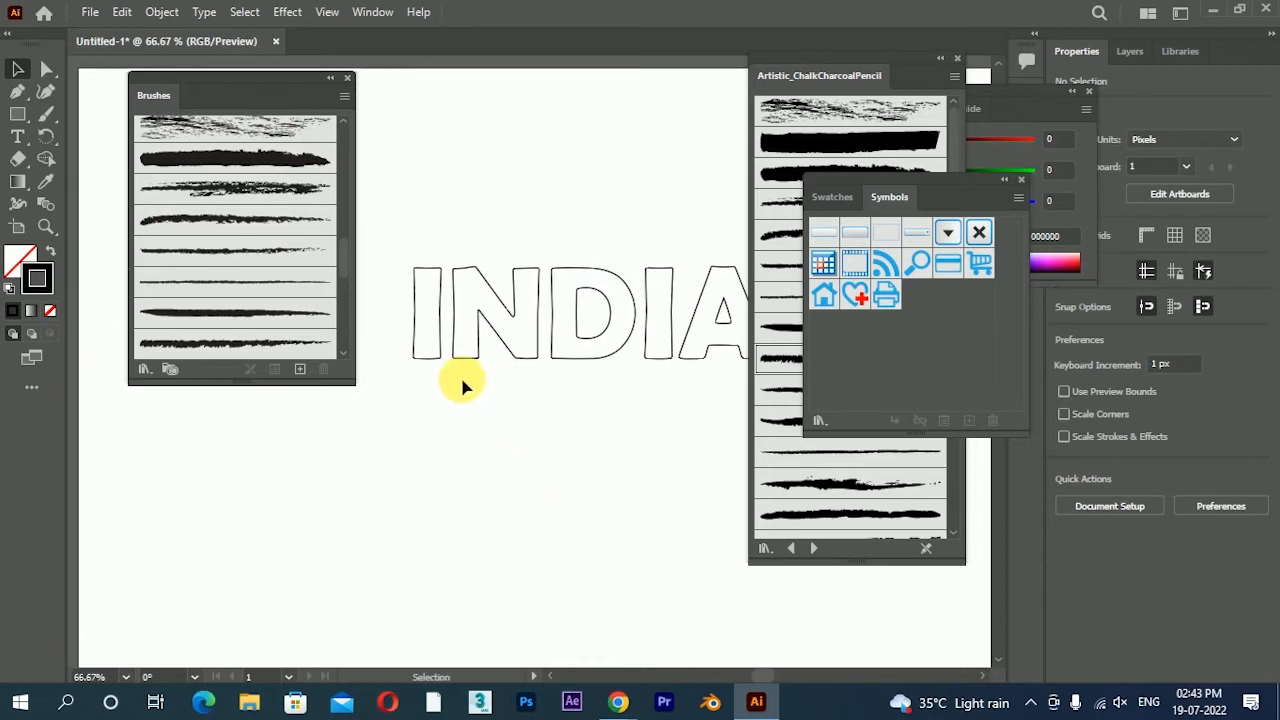
# - Apply the scribble chalk brush, first in Artistic_ChalkCharcoalPencil, to the outline of the letter I at the start of INDIA
pyautogui.click(432, 359)
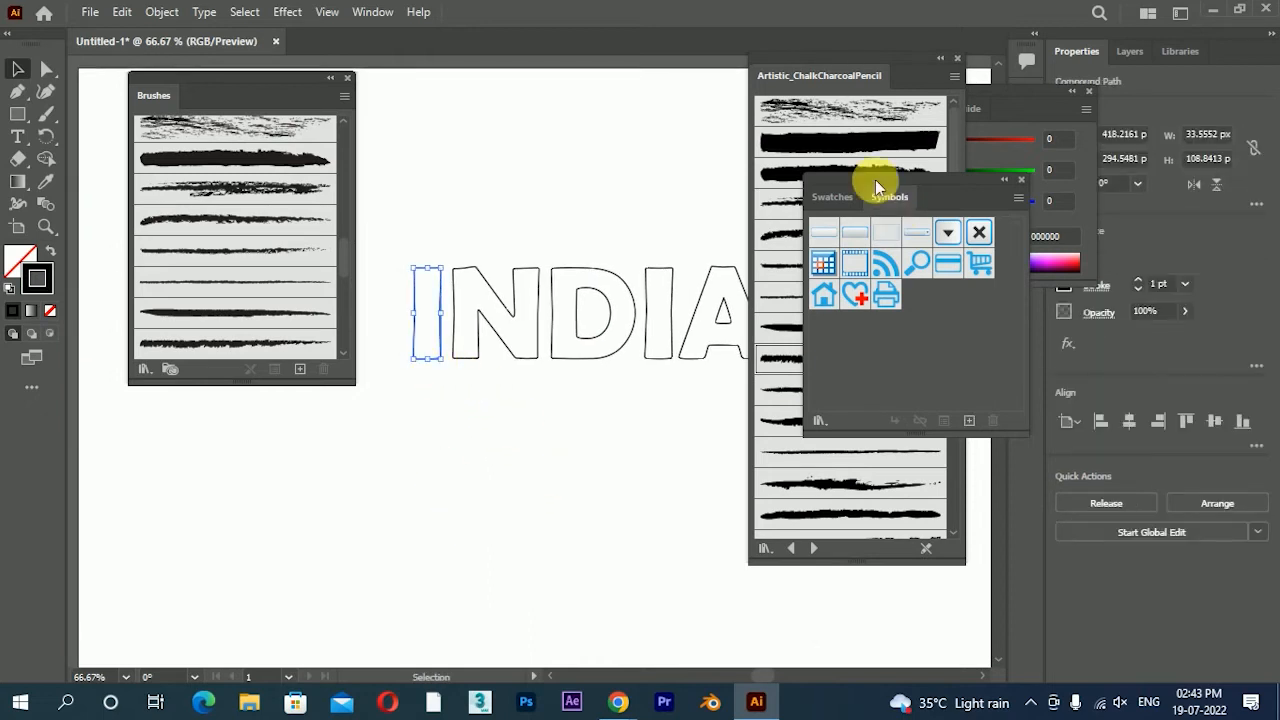
pyautogui.click(855, 109)
pyautogui.click(650, 458)
pyautogui.scroll(2, 430, 316)
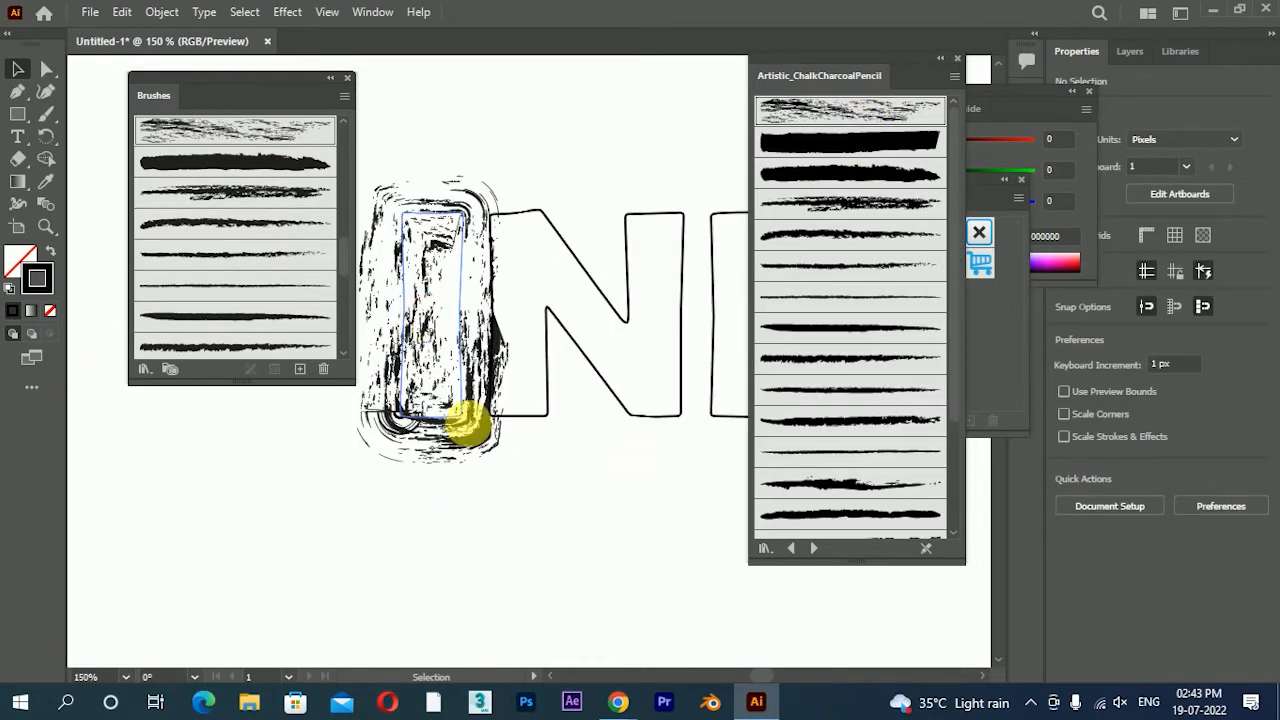
pyautogui.moveTo(546, 485); pyautogui.dragTo(503, 505)
# - Set the chalk-brushed first letter I's stroke weight to 0.25 pt
pyautogui.click(424, 470)
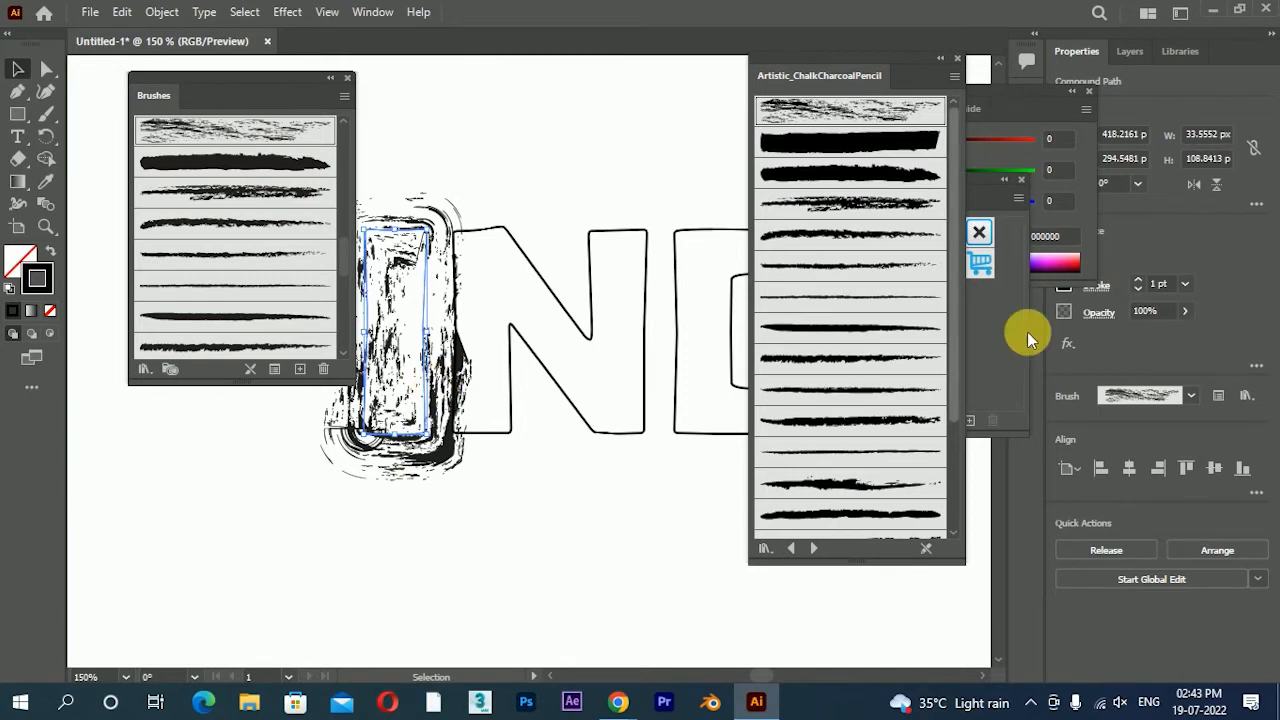
pyautogui.click(1188, 282)
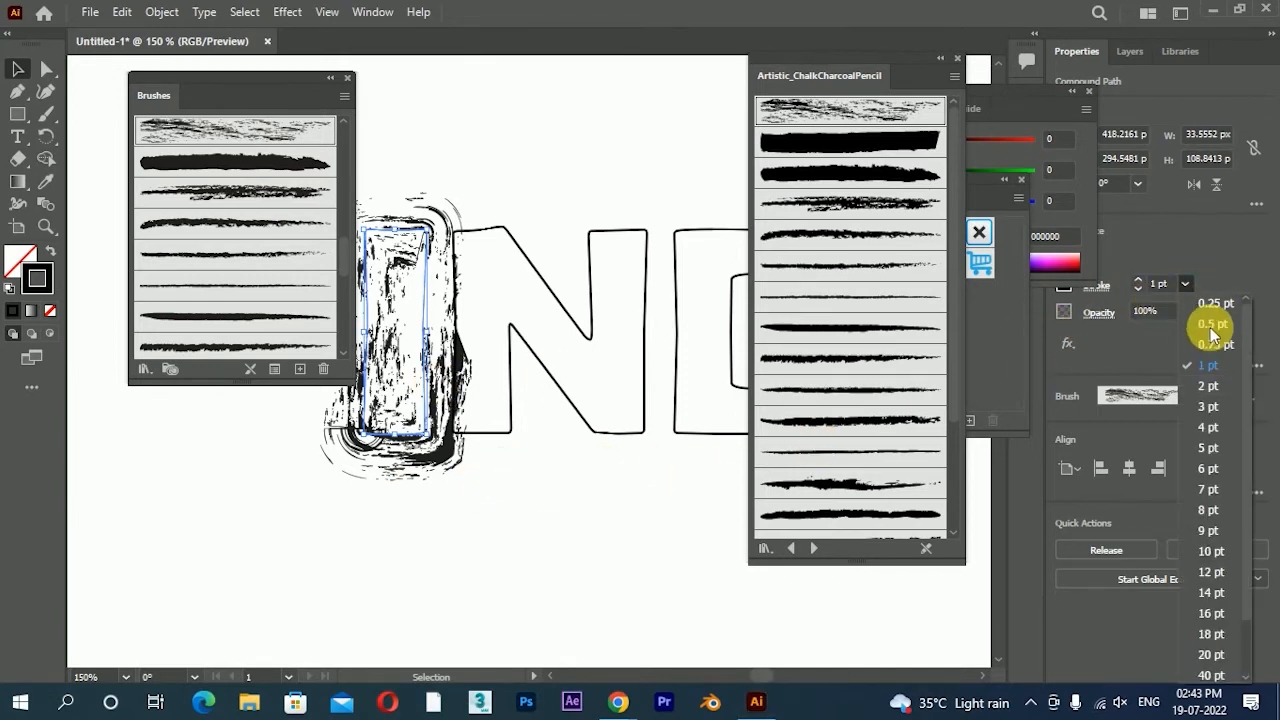
pyautogui.click(1210, 304)
pyautogui.click(538, 568)
pyautogui.moveTo(583, 477); pyautogui.dragTo(624, 315)
# - Apply the ninth Artistic_ChalkCharcoalPencil brush, a rough tapered stroke, to the outline of the letter N
pyautogui.click(563, 298)
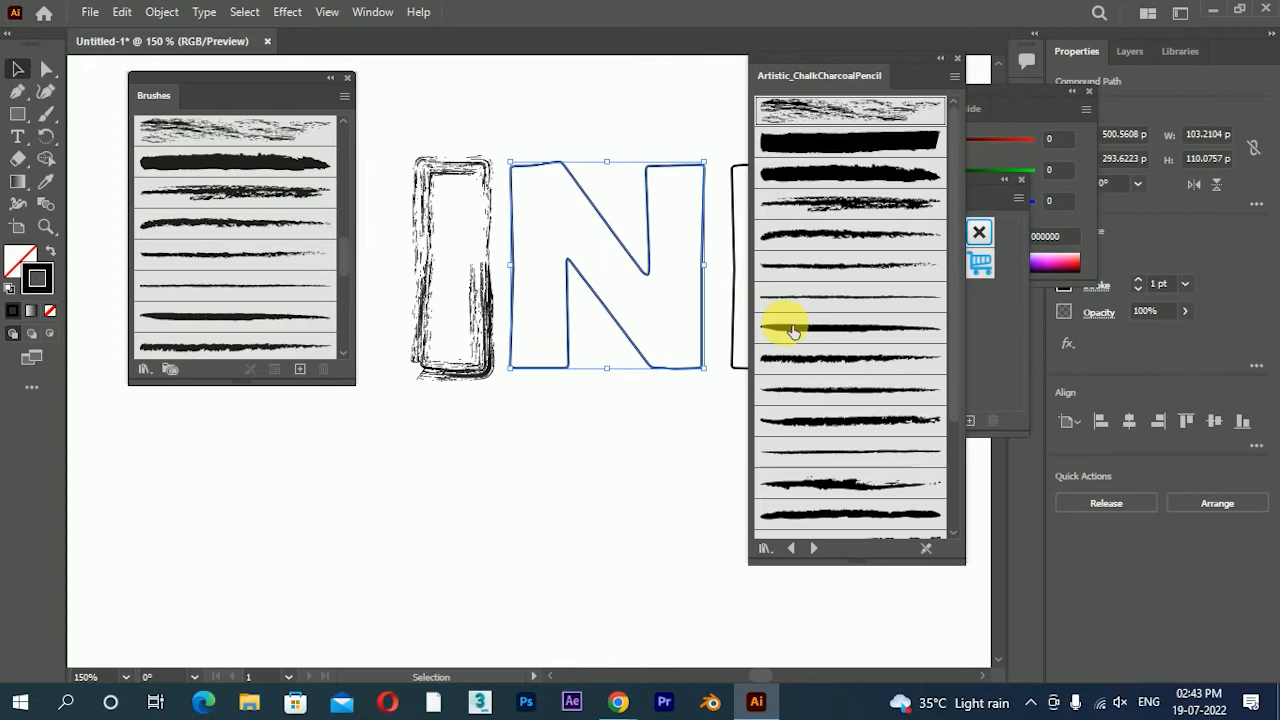
pyautogui.click(815, 358)
pyautogui.click(654, 496)
pyautogui.moveTo(676, 502); pyautogui.dragTo(414, 570)
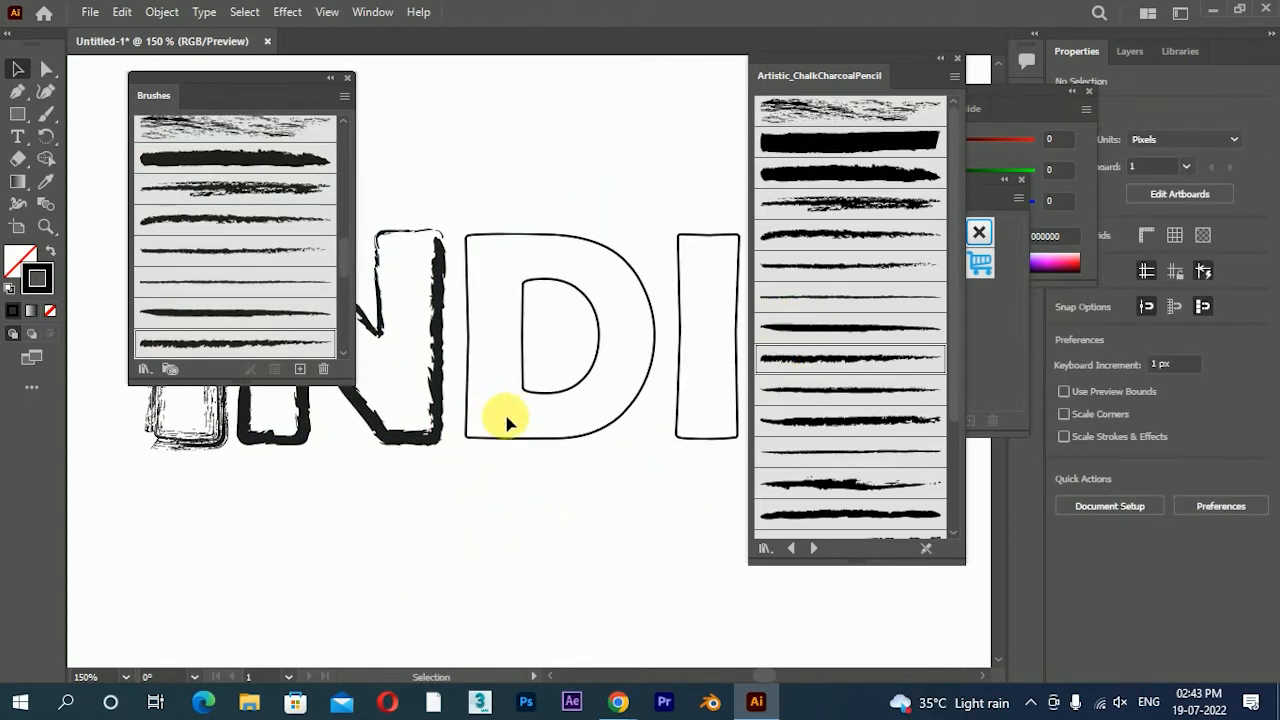
# - Apply the thirteenth Artistic_ChalkCharcoalPencil brush, a jagged stroke that is thick in the middle, to the outline of the D
pyautogui.click(507, 435)
pyautogui.click(800, 484)
pyautogui.click(537, 588)
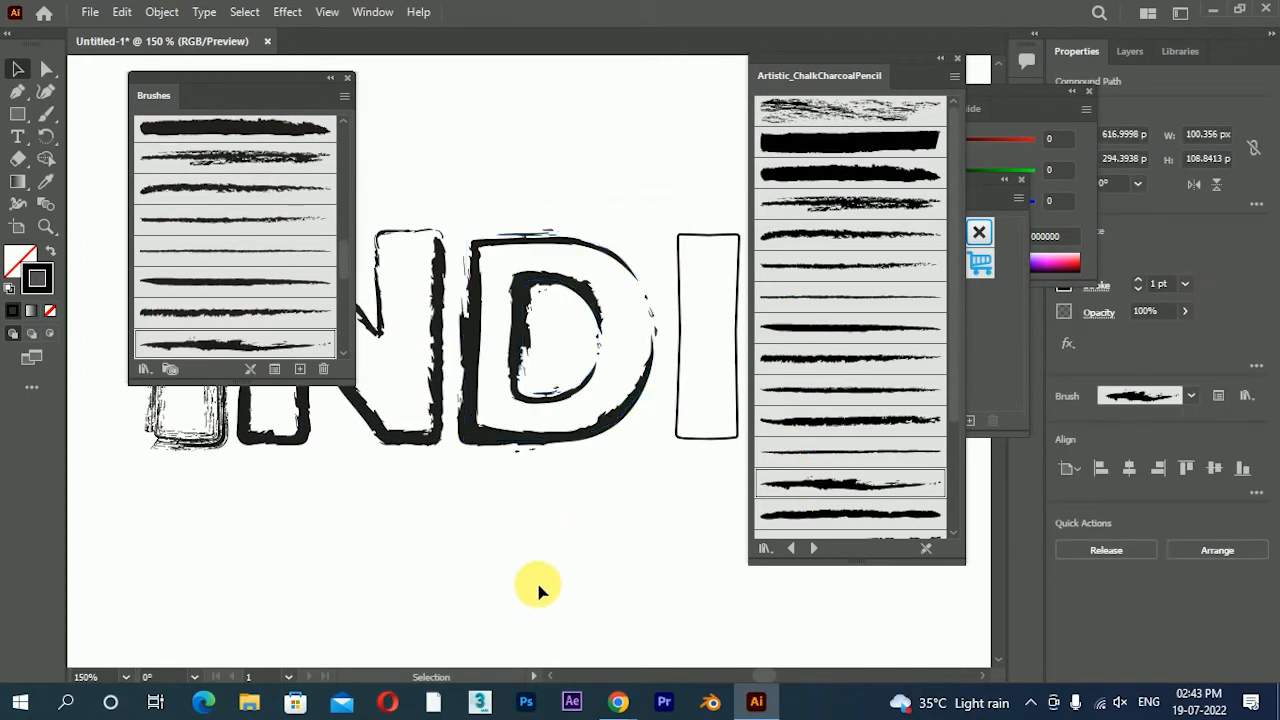
pyautogui.scroll(-2, 507, 452)
pyautogui.moveTo(508, 452); pyautogui.dragTo(403, 508)
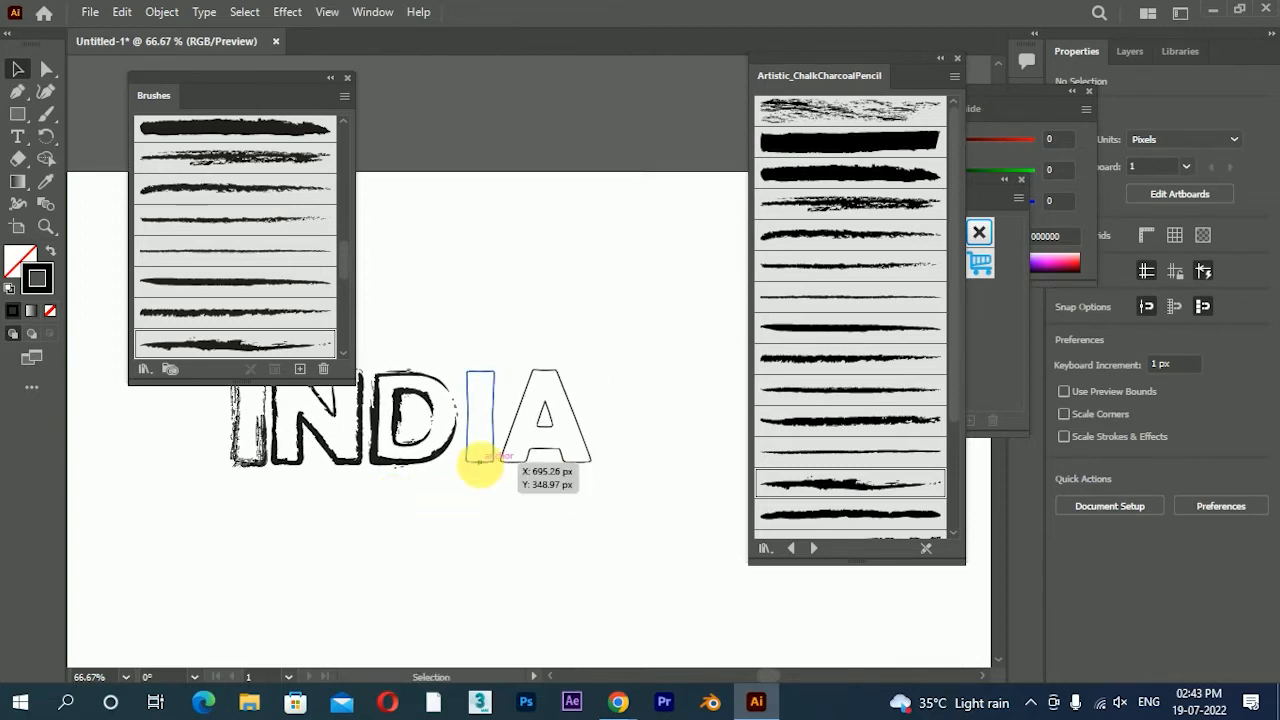
# - Apply the fifteenth Artistic_ChalkCharcoalPencil brush, a thick stroke with a ragged lower edge, to the second letter I of INDIA
pyautogui.click(477, 449)
pyautogui.scroll(-3, 810, 398)
pyautogui.click(823, 394)
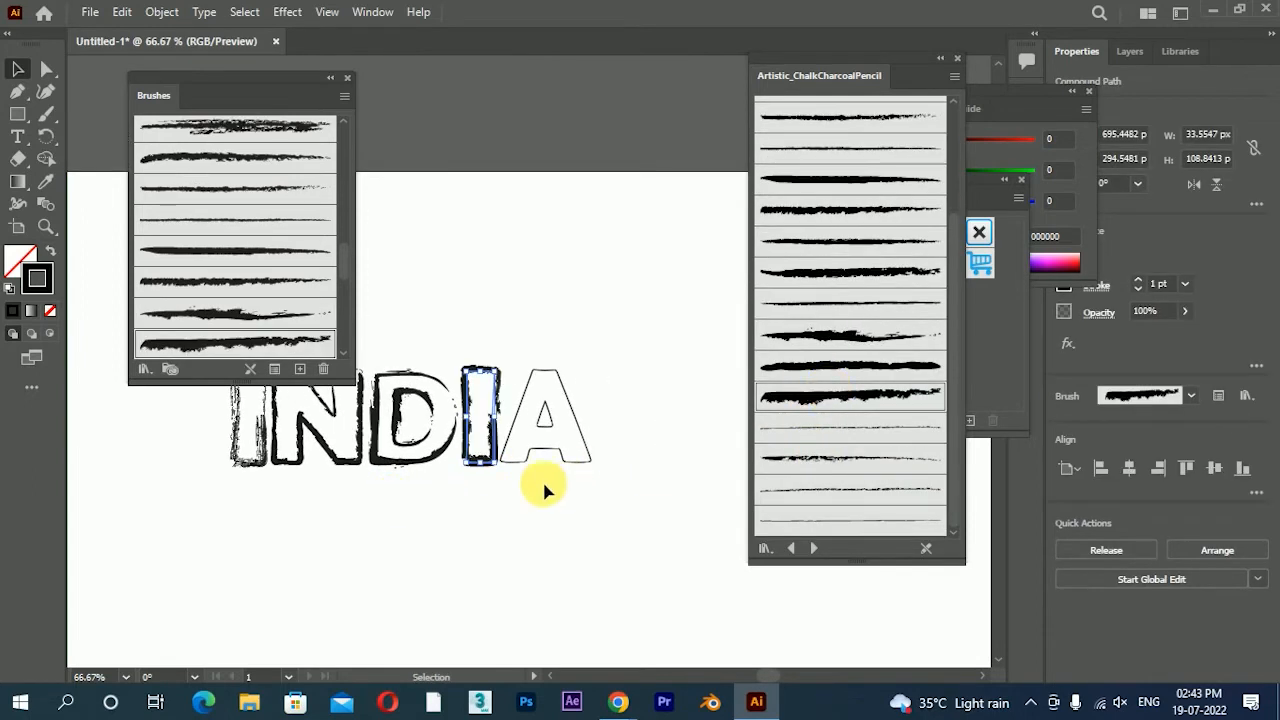
# - Apply the fourth Artistic_ChalkCharcoalPencil brush, a coarse scribbled stroke, to the outline of the letter A
pyautogui.click(520, 445)
pyautogui.scroll(1, 520, 445)
pyautogui.click(550, 430)
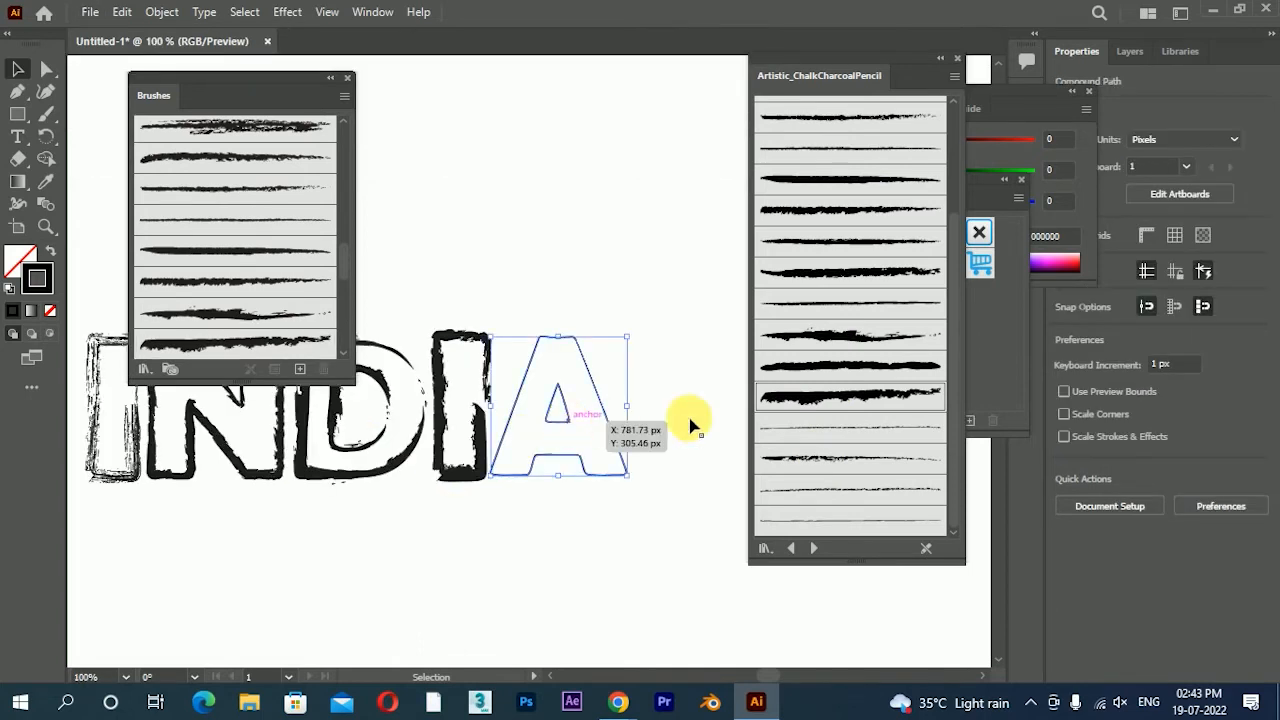
pyautogui.scroll(5, 848, 462)
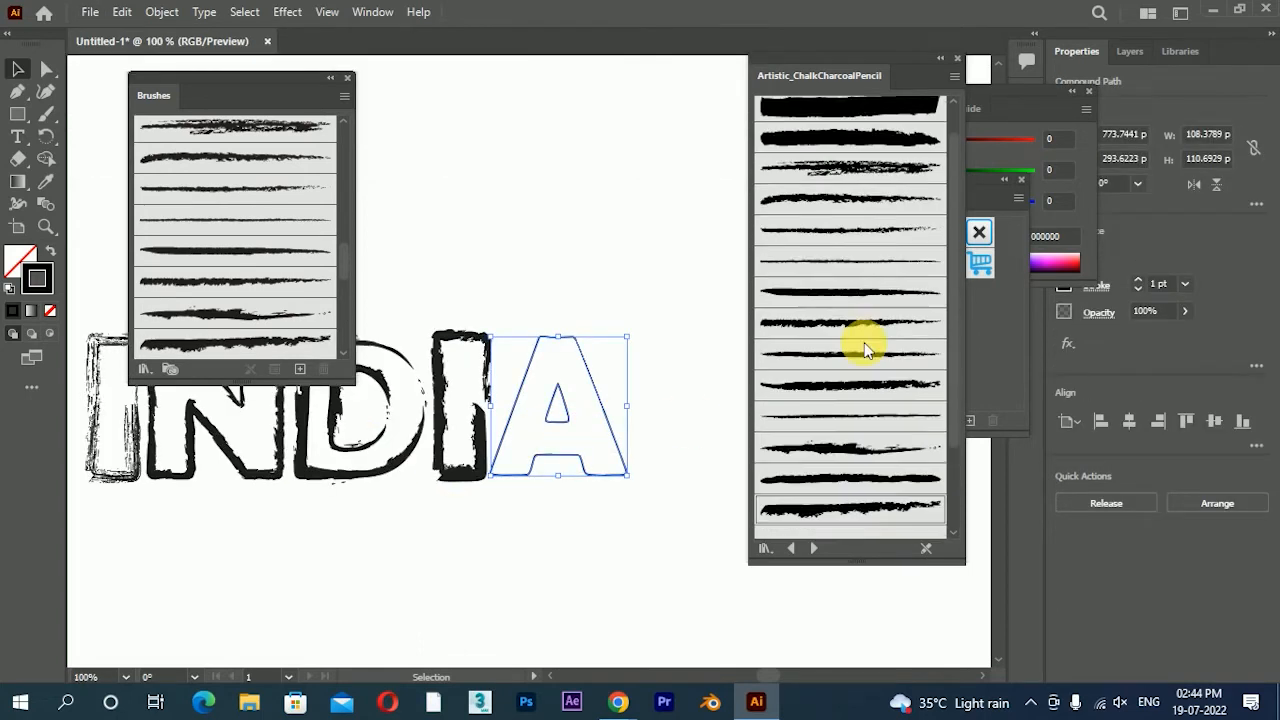
pyautogui.click(831, 203)
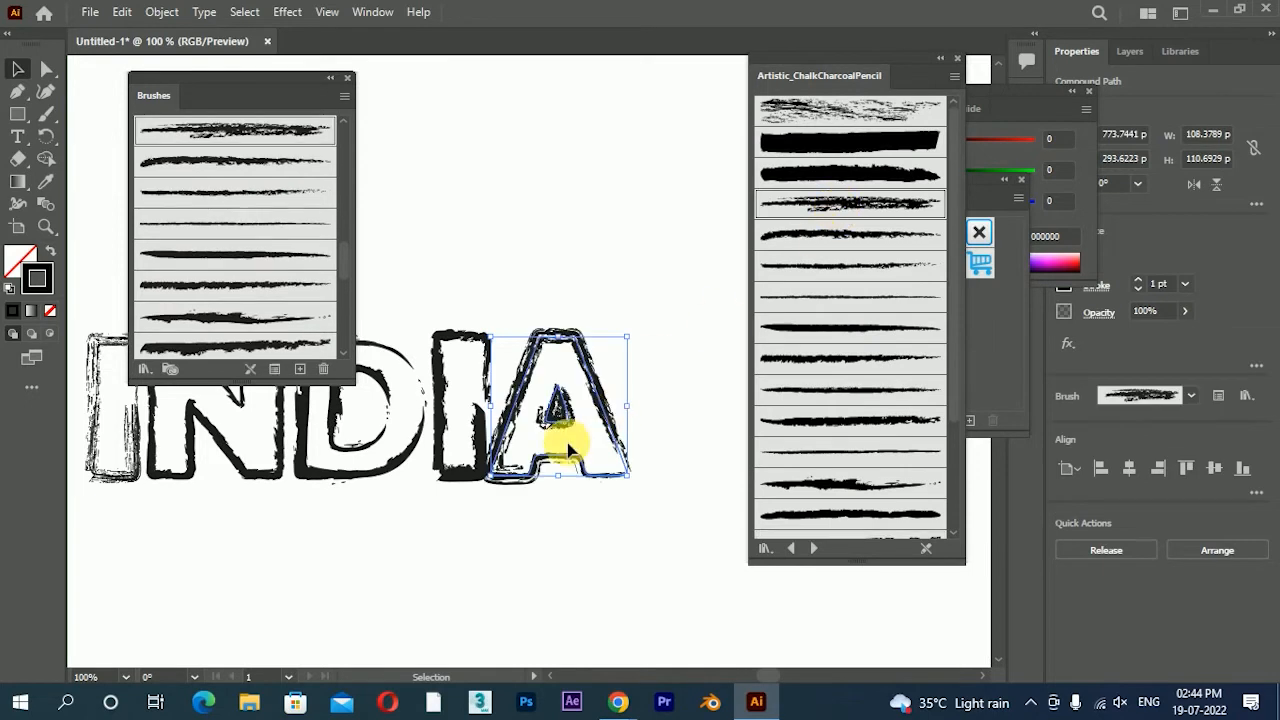
pyautogui.click(654, 457)
# - Give the second I and the A a dark green stroke with RGB 0, 91, 0
pyautogui.scroll(-1, 652, 458)
pyautogui.moveTo(591, 477); pyautogui.dragTo(538, 483)
pyautogui.click(1035, 94)
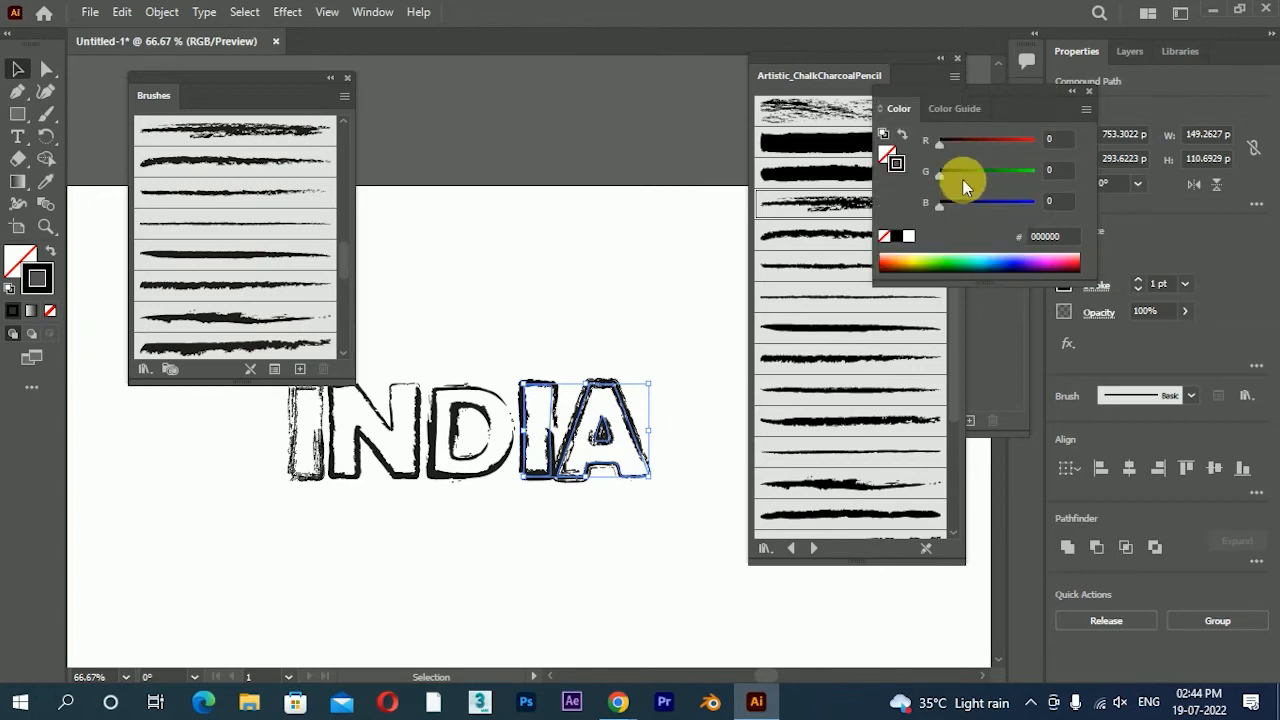
pyautogui.moveTo(962, 179); pyautogui.dragTo(1066, 180)
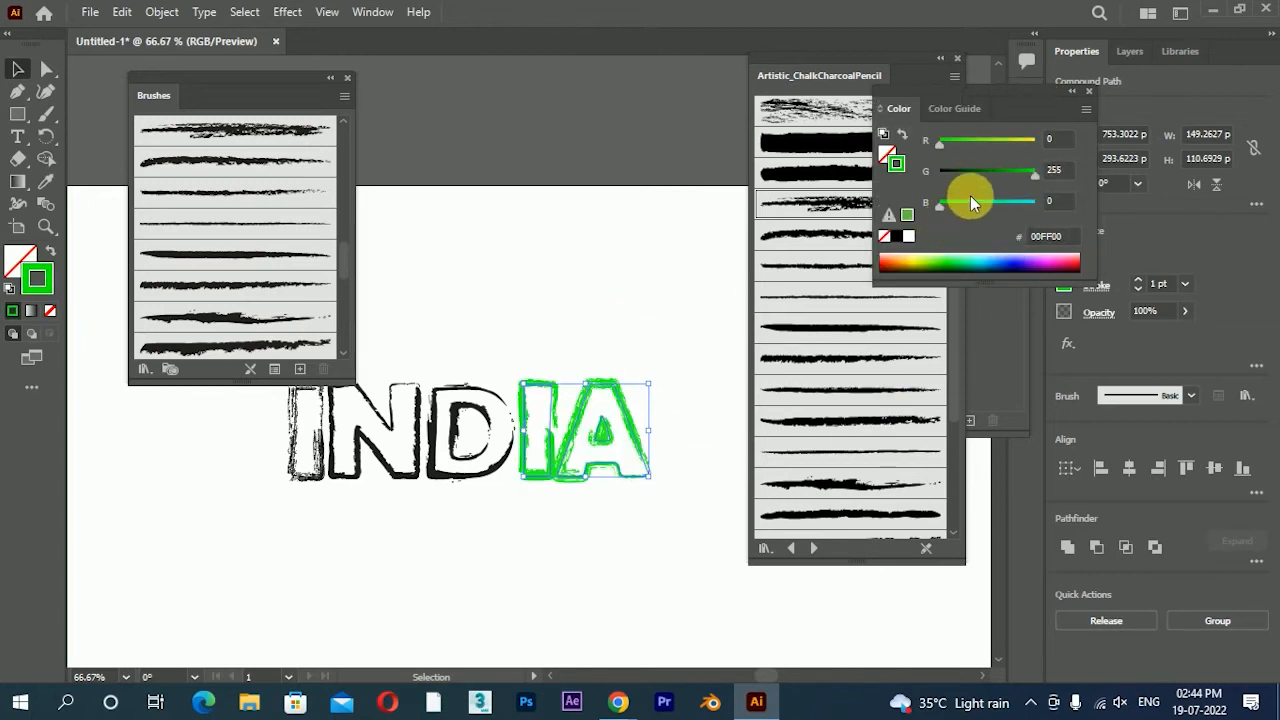
pyautogui.moveTo(974, 173); pyautogui.dragTo(974, 173)
pyautogui.click(670, 245)
# - Give the first I and the N an orange stroke with RGB 236, 117, 0
pyautogui.moveTo(426, 472); pyautogui.dragTo(576, 489)
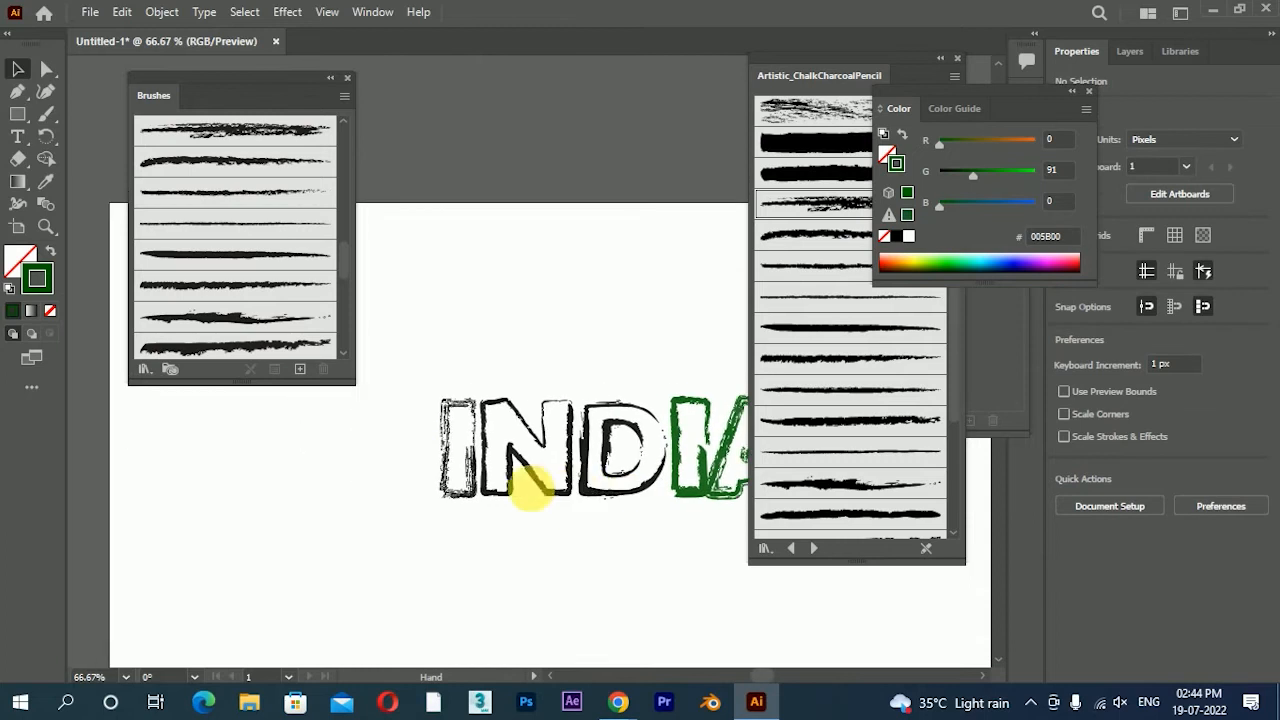
pyautogui.click(530, 505)
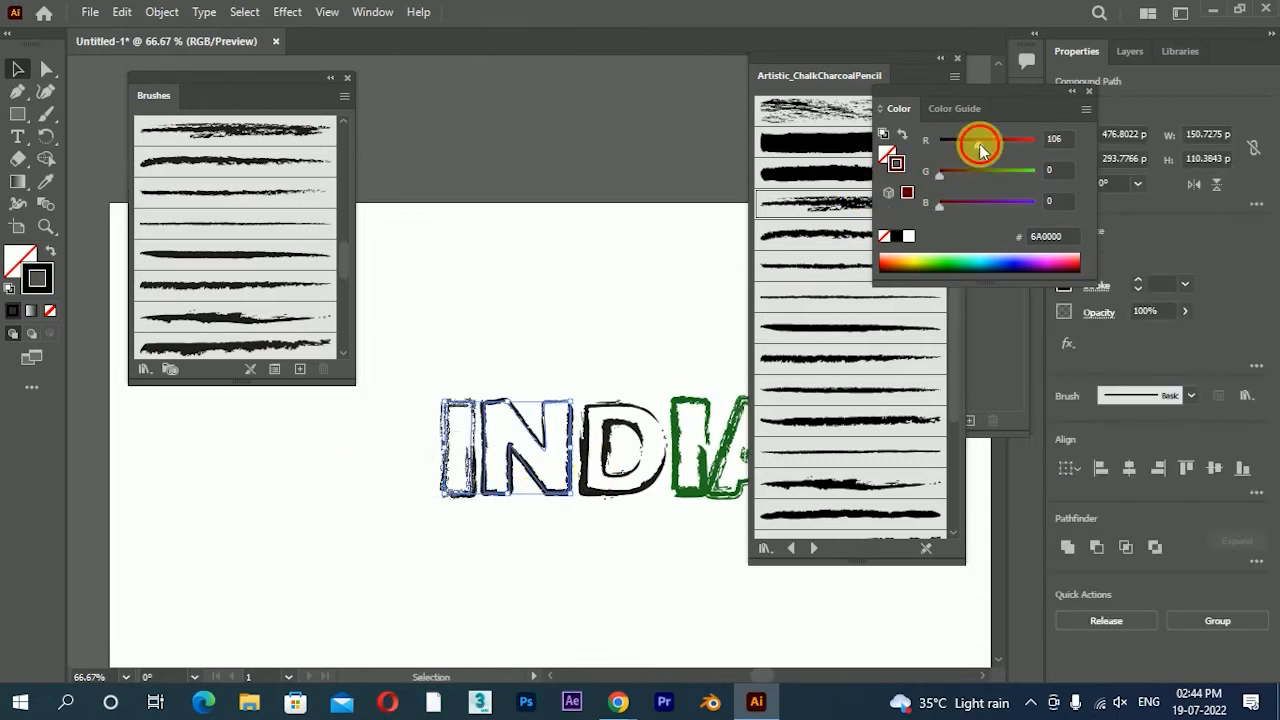
pyautogui.moveTo(980, 147); pyautogui.dragTo(1028, 144)
pyautogui.moveTo(960, 177); pyautogui.dragTo(983, 177)
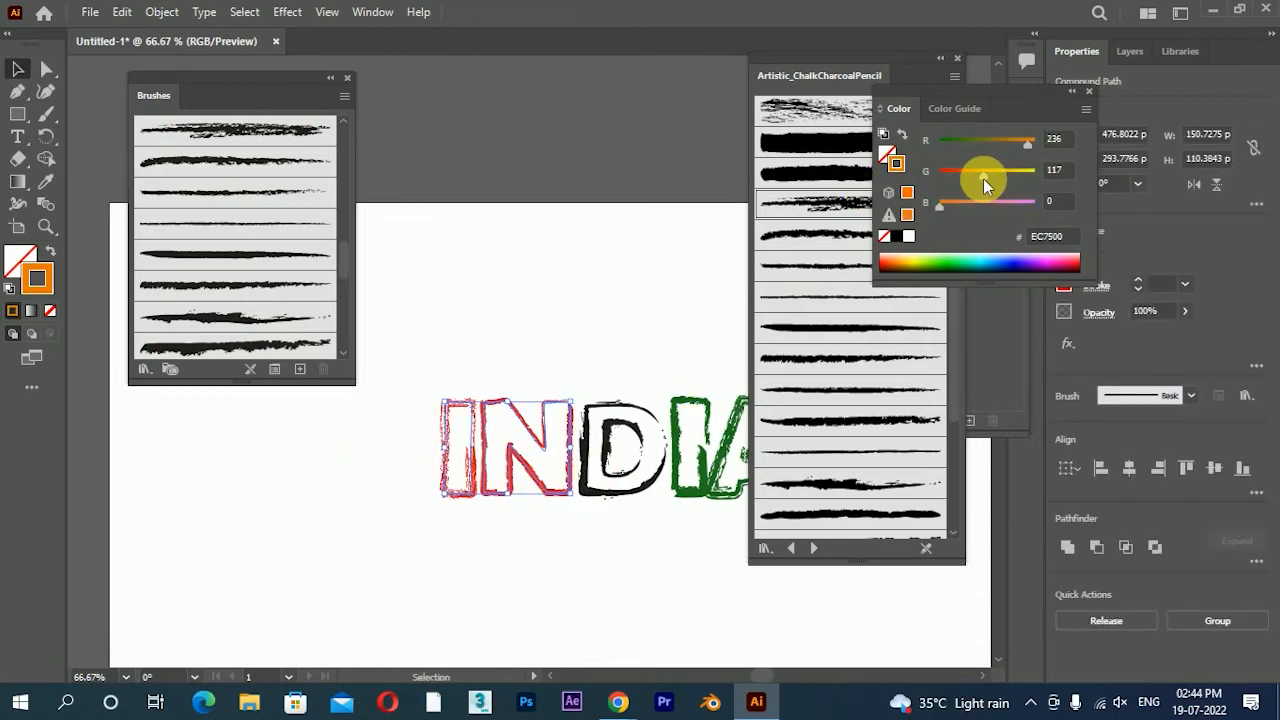
pyautogui.click(583, 250)
# - Load the Artistic_Ink brush library and paint an S-shaped stroke about 193 by 182 px above INDIA with the Paintbrush tool
pyautogui.moveTo(566, 620); pyautogui.dragTo(511, 554)
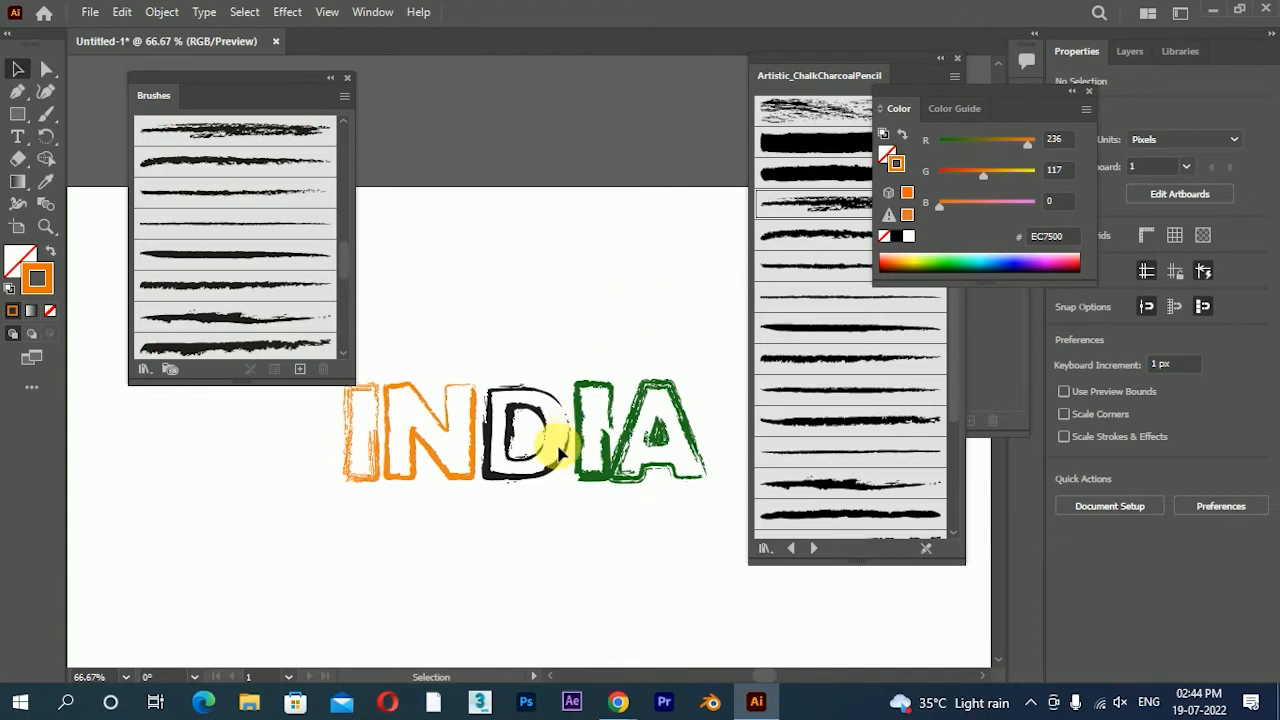
pyautogui.click(558, 472)
pyautogui.click(814, 550)
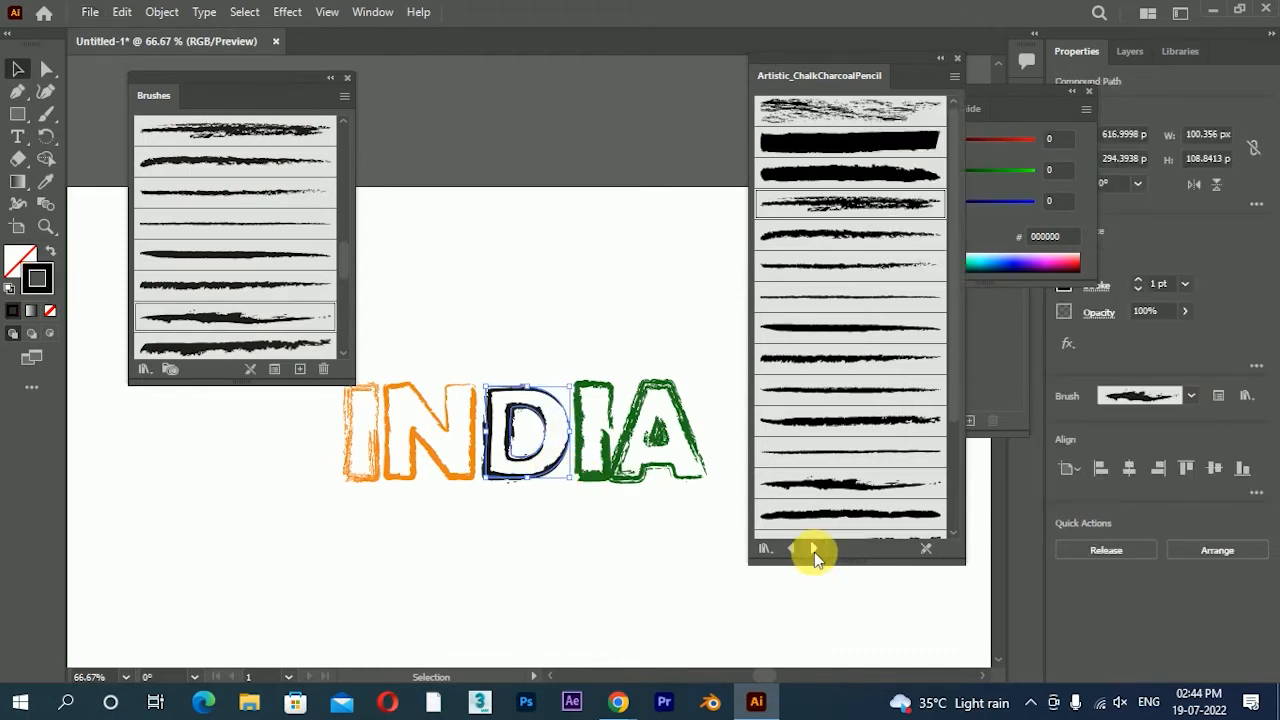
pyautogui.click(814, 550)
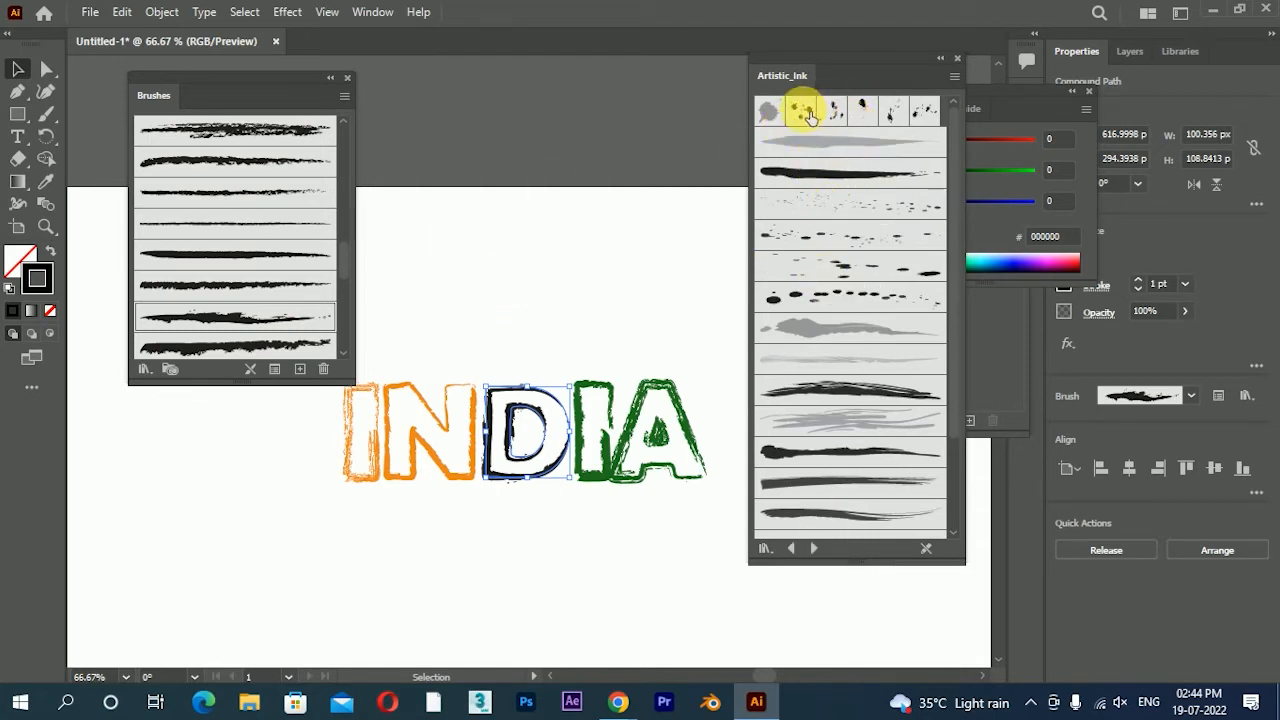
pyautogui.click(45, 113)
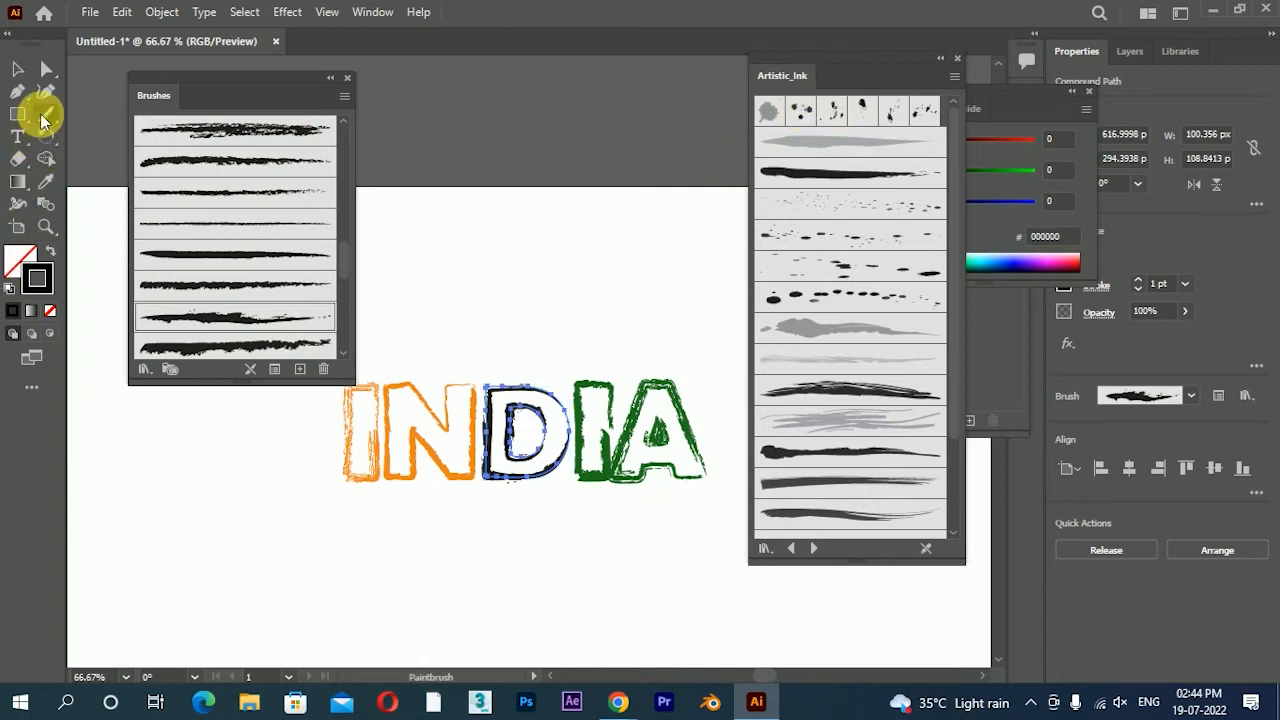
pyautogui.moveTo(619, 181); pyautogui.dragTo(612, 188)
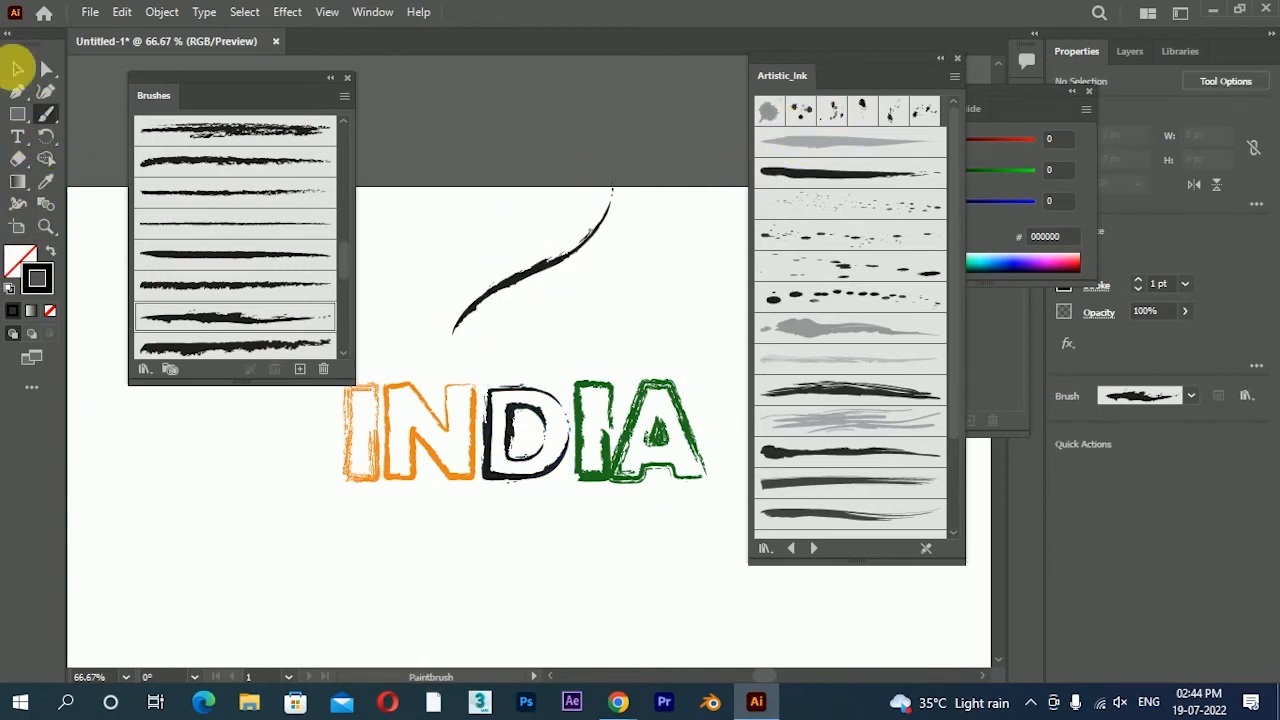
# - Apply the Ink Splats brush from Artistic_Ink to the painted curve and shift the curve about 14 px to the left
pyautogui.click(15, 72)
pyautogui.click(556, 272)
pyautogui.click(801, 111)
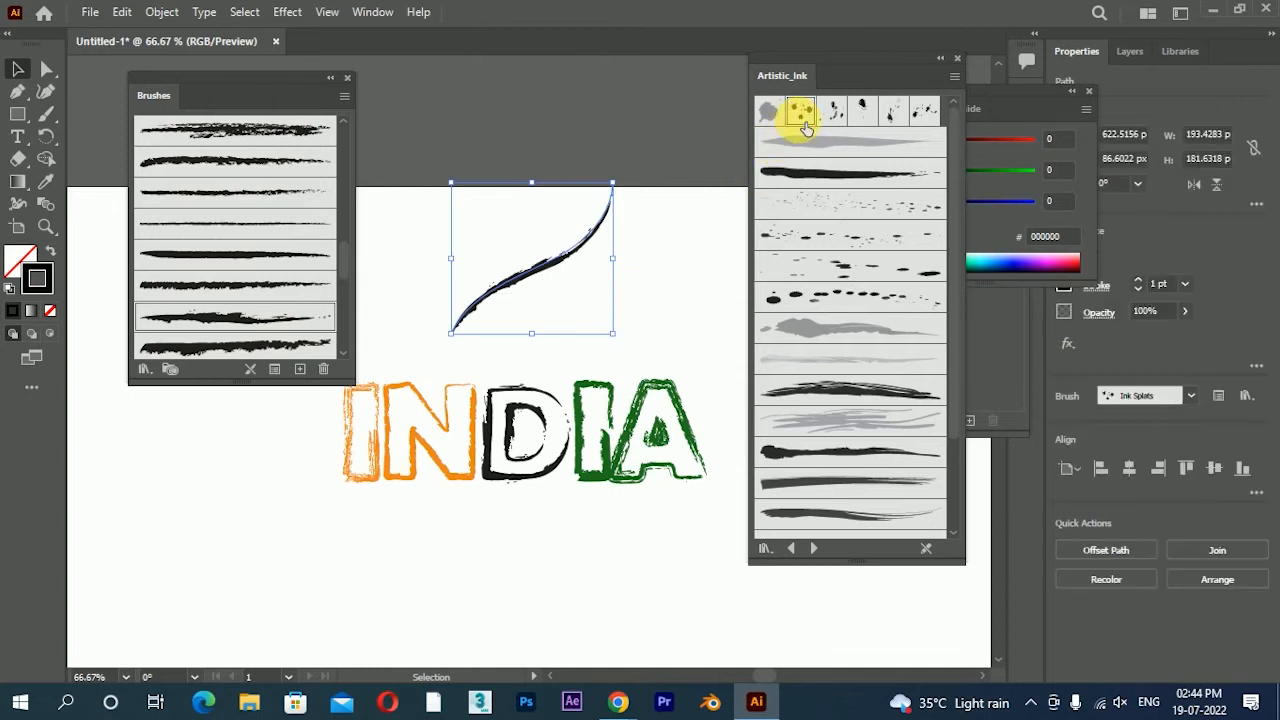
pyautogui.click(680, 230)
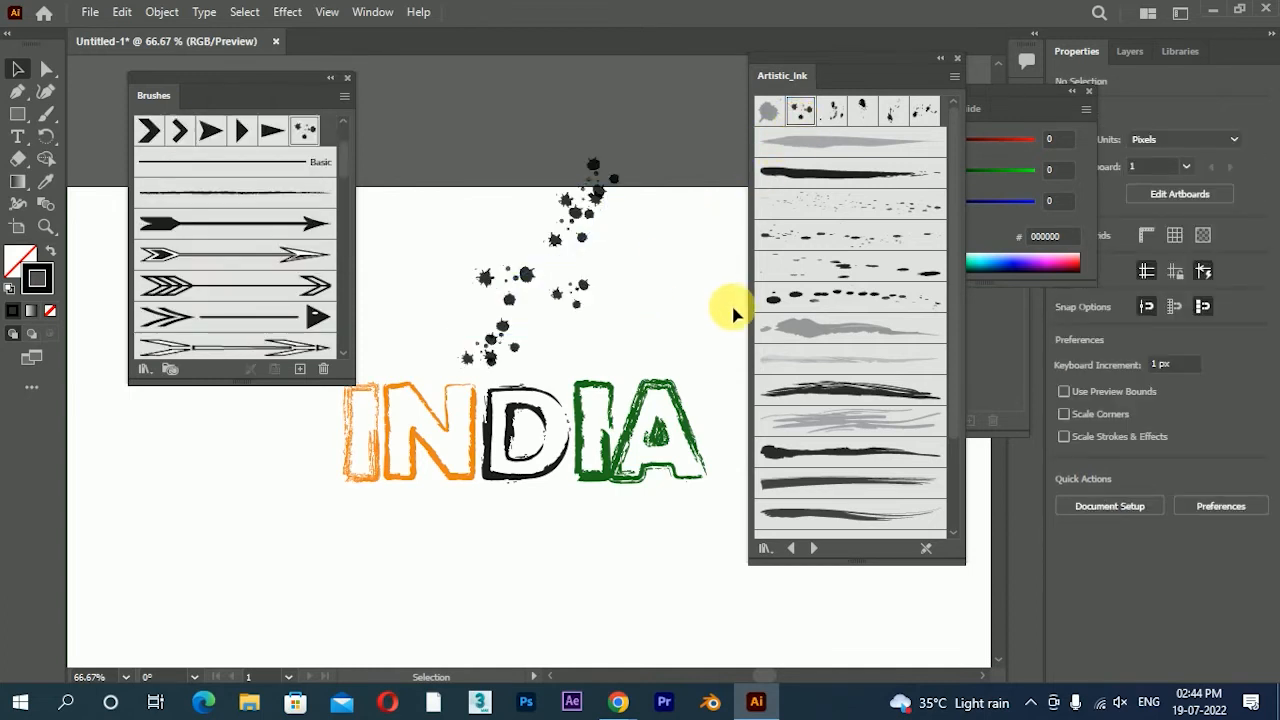
pyautogui.moveTo(595, 220); pyautogui.dragTo(584, 215)
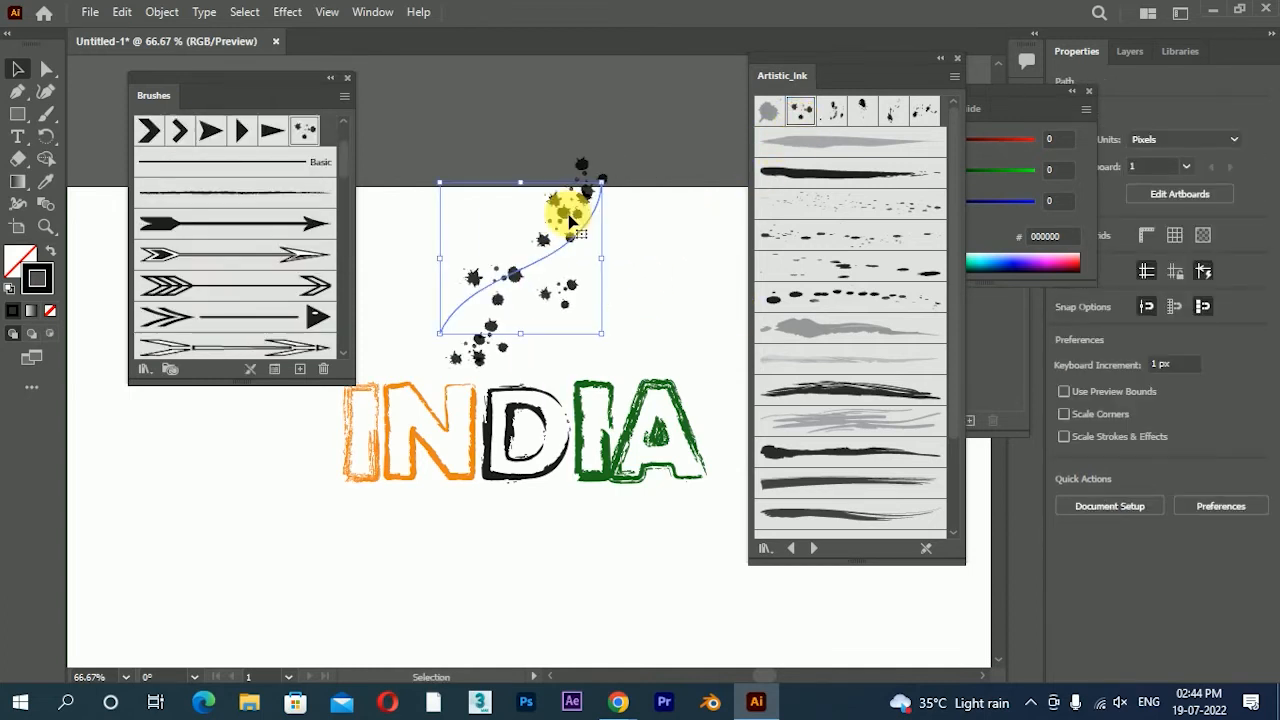
# - Try the Ink Spots, Ink Spatter 1 and other scattered-drop brushes from Artistic_Ink on the curve above INDIA
pyautogui.click(835, 111)
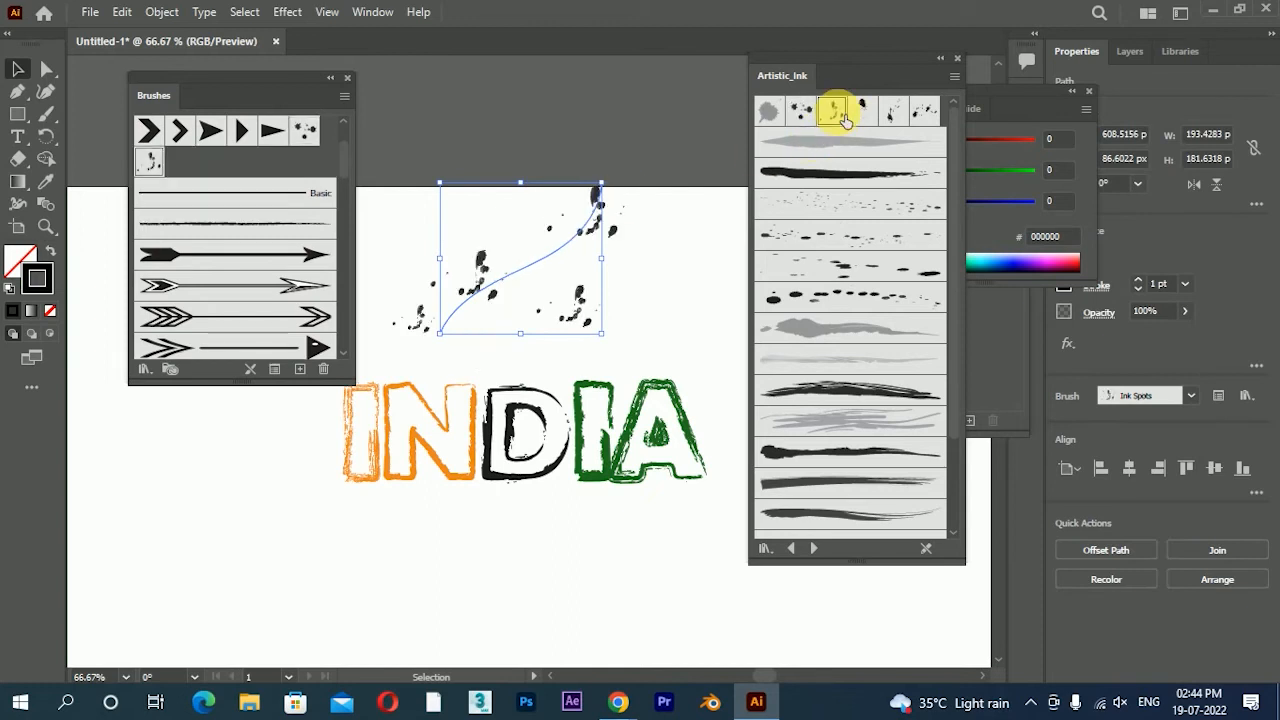
pyautogui.click(864, 116)
pyautogui.click(891, 111)
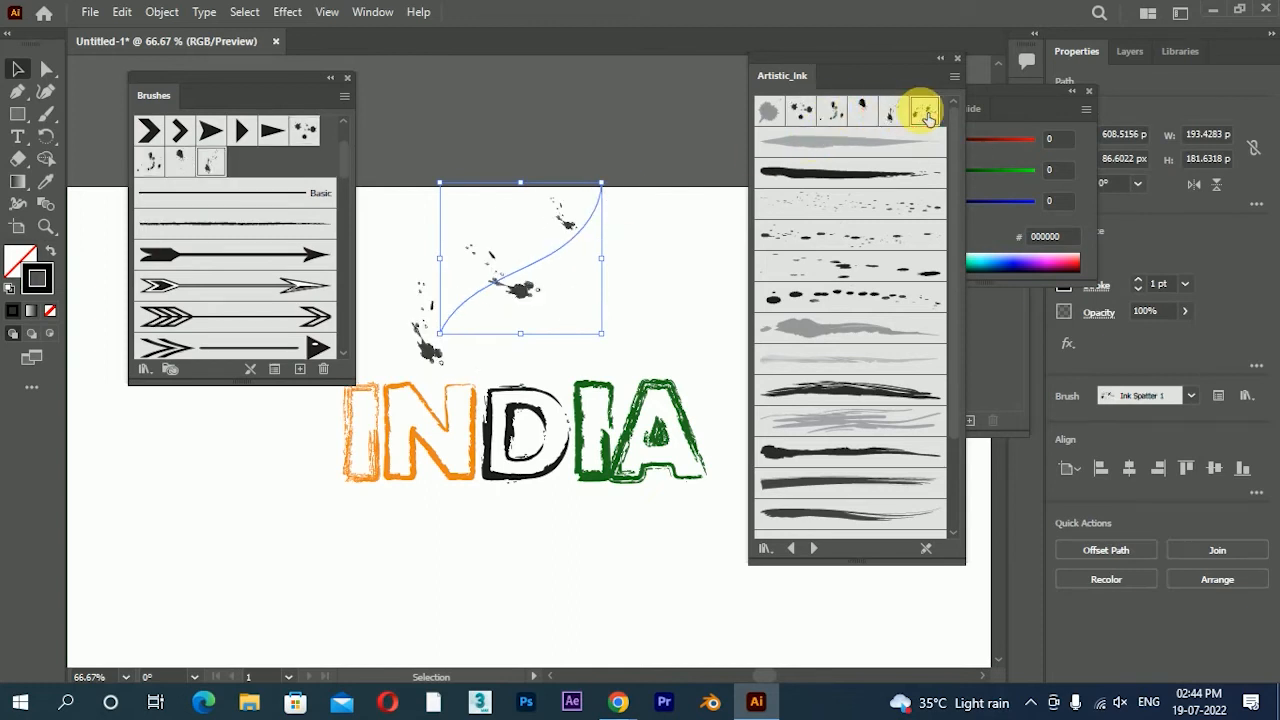
pyautogui.click(923, 110)
pyautogui.click(898, 224)
pyautogui.click(886, 270)
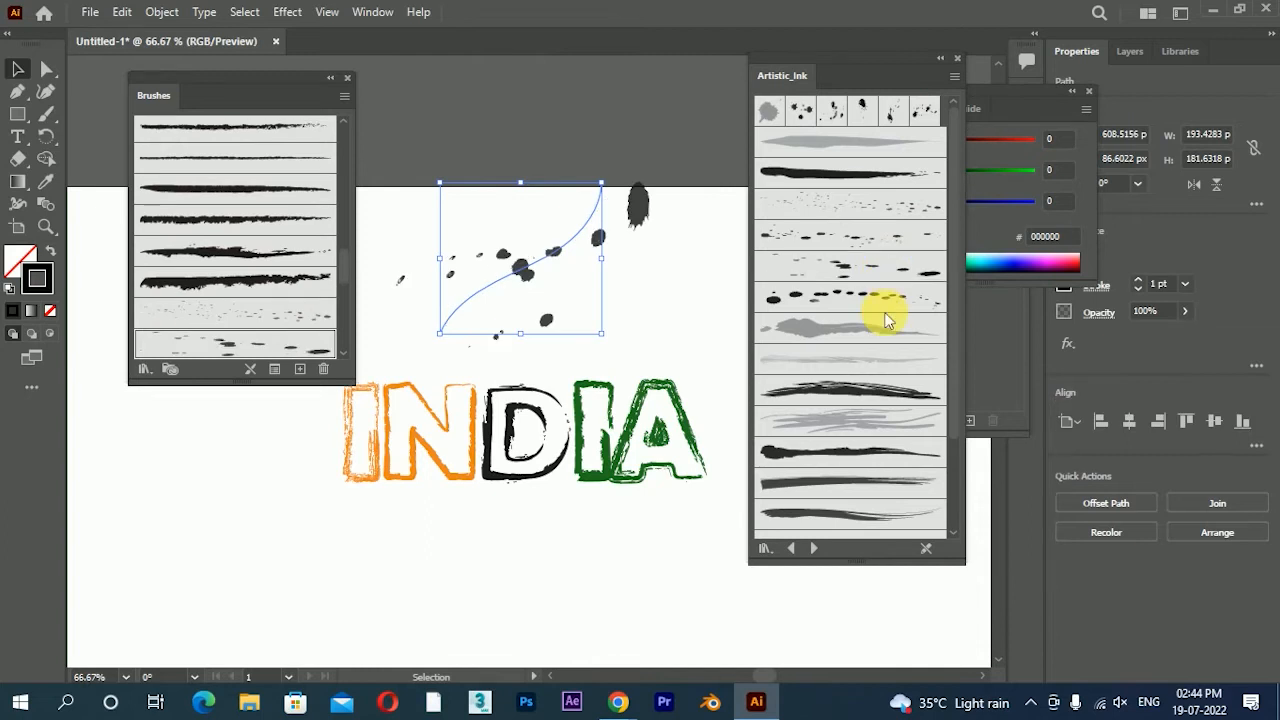
# - Try the dark and gray multi-line ink brushes and a tapered dry-ink brush from Artistic_Ink on the curve
pyautogui.click(880, 392)
pyautogui.click(865, 422)
pyautogui.scroll(-3, 852, 450)
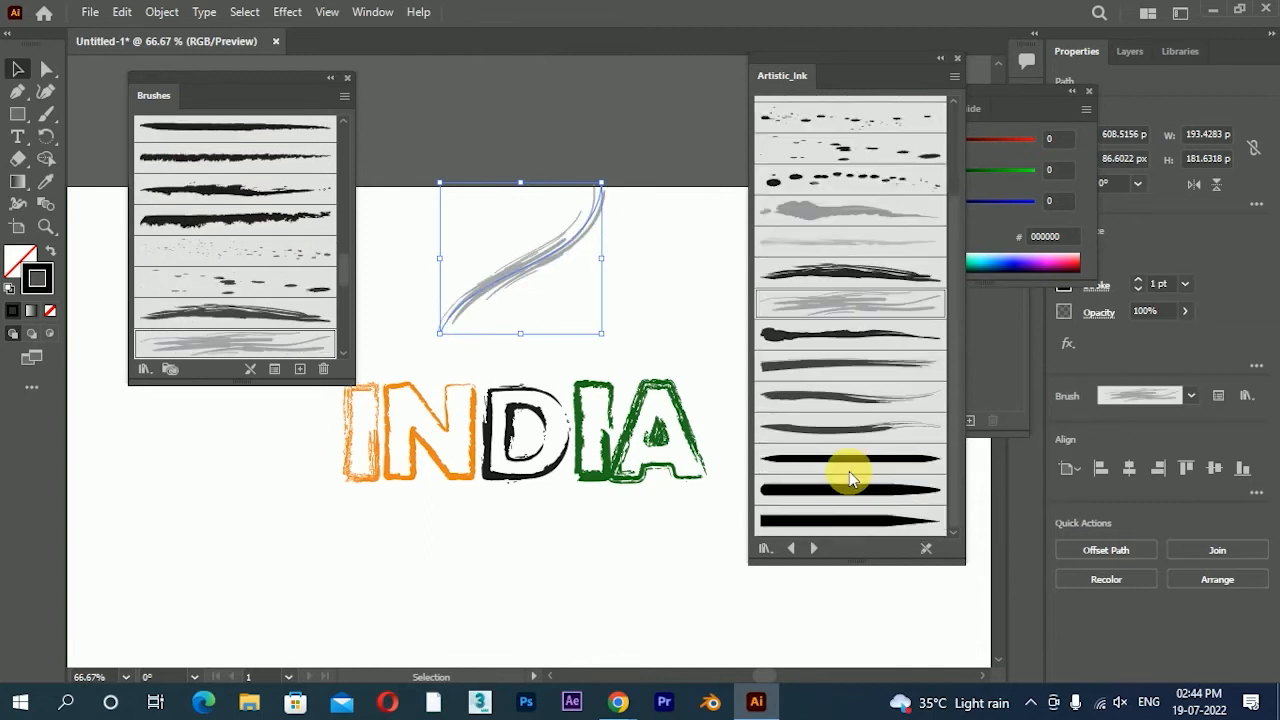
pyautogui.click(848, 430)
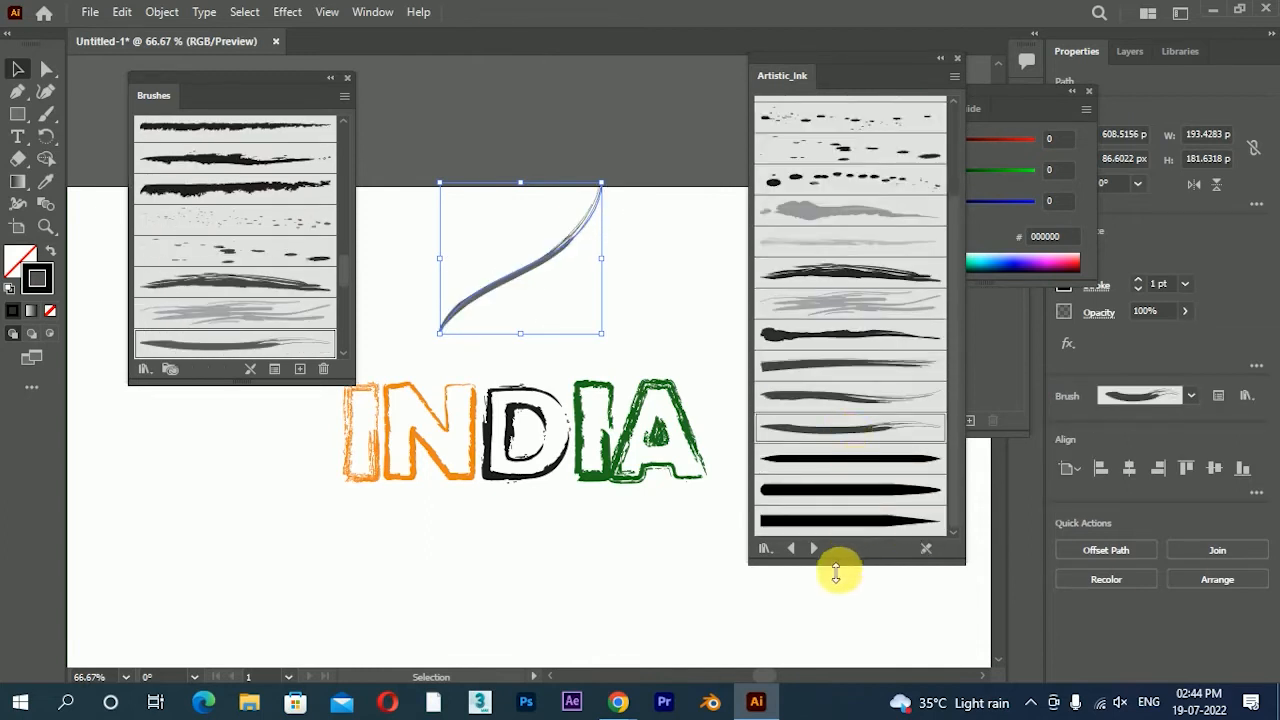
# - Load the Artistic_Paintbrush library and try its sixth, seventh, eighth and tenth brushes on the curve
pyautogui.click(815, 550)
pyautogui.click(849, 265)
pyautogui.click(860, 308)
pyautogui.click(853, 325)
pyautogui.click(852, 390)
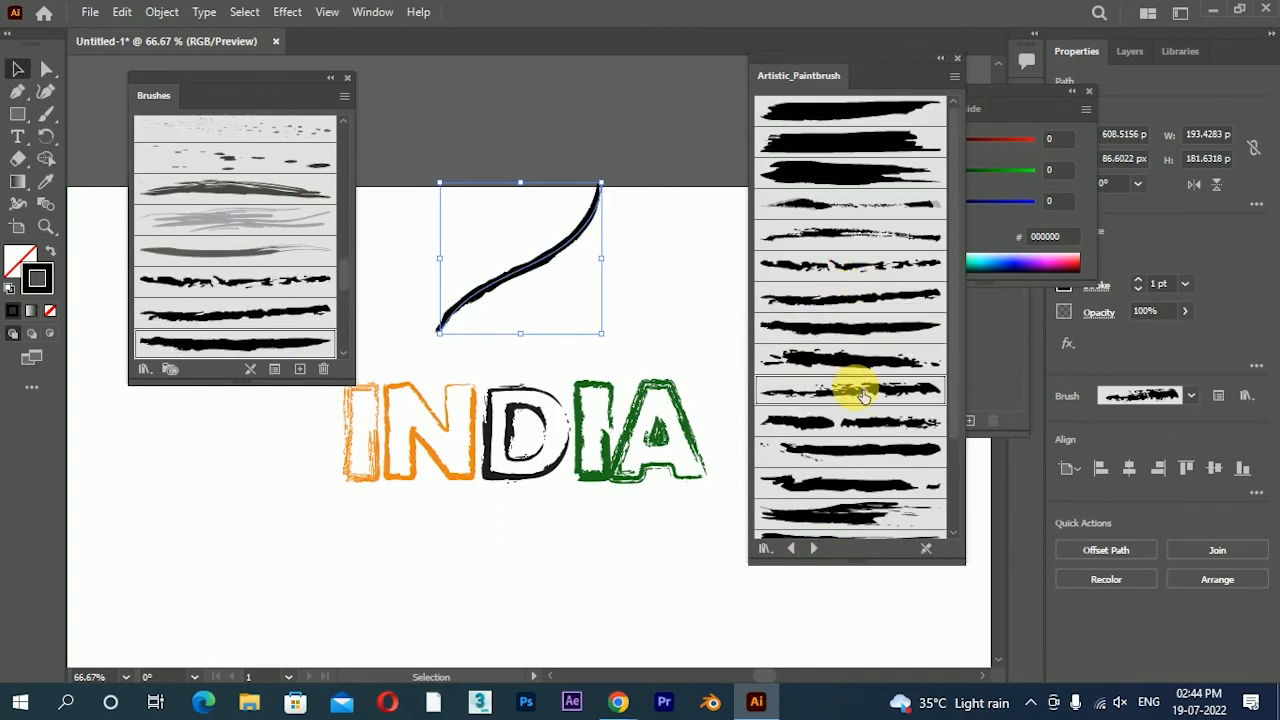
# - Apply the fourteenth Artistic_Paintbrush brush, a broad stroke with a split dry end, to the outline of the D
pyautogui.click(537, 488)
pyautogui.click(832, 515)
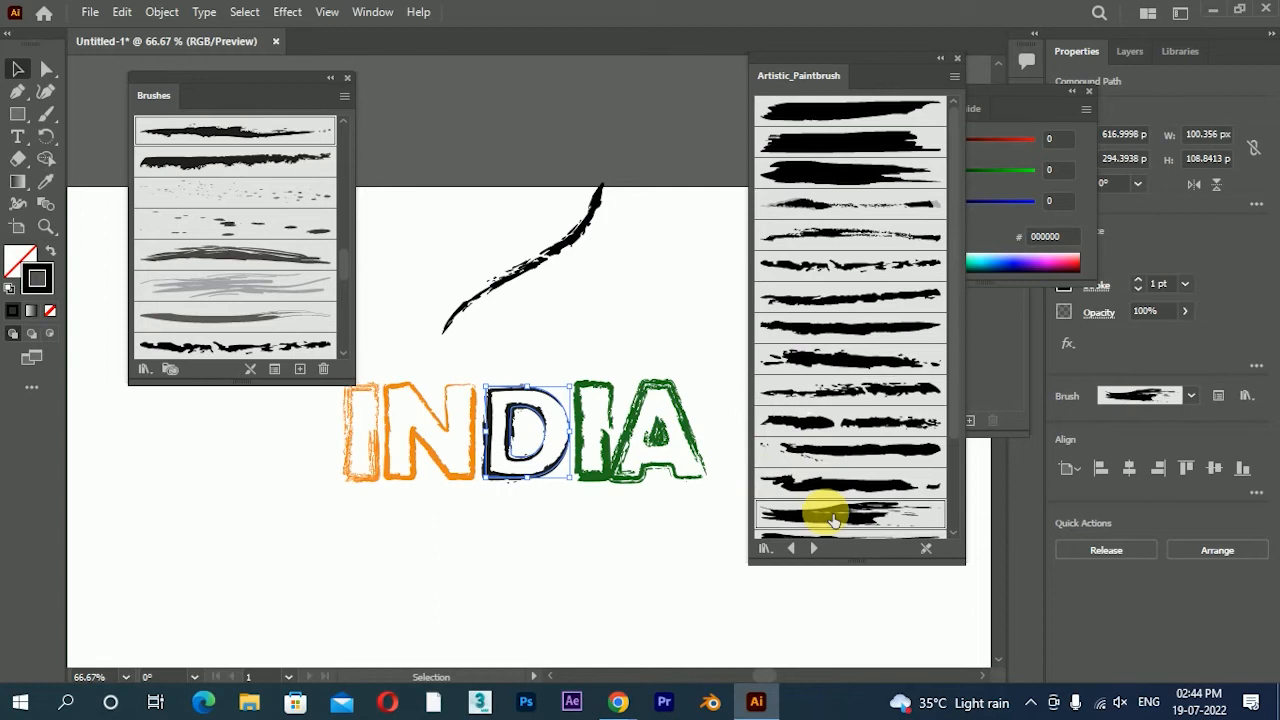
pyautogui.click(541, 535)
pyautogui.scroll(1, 538, 540)
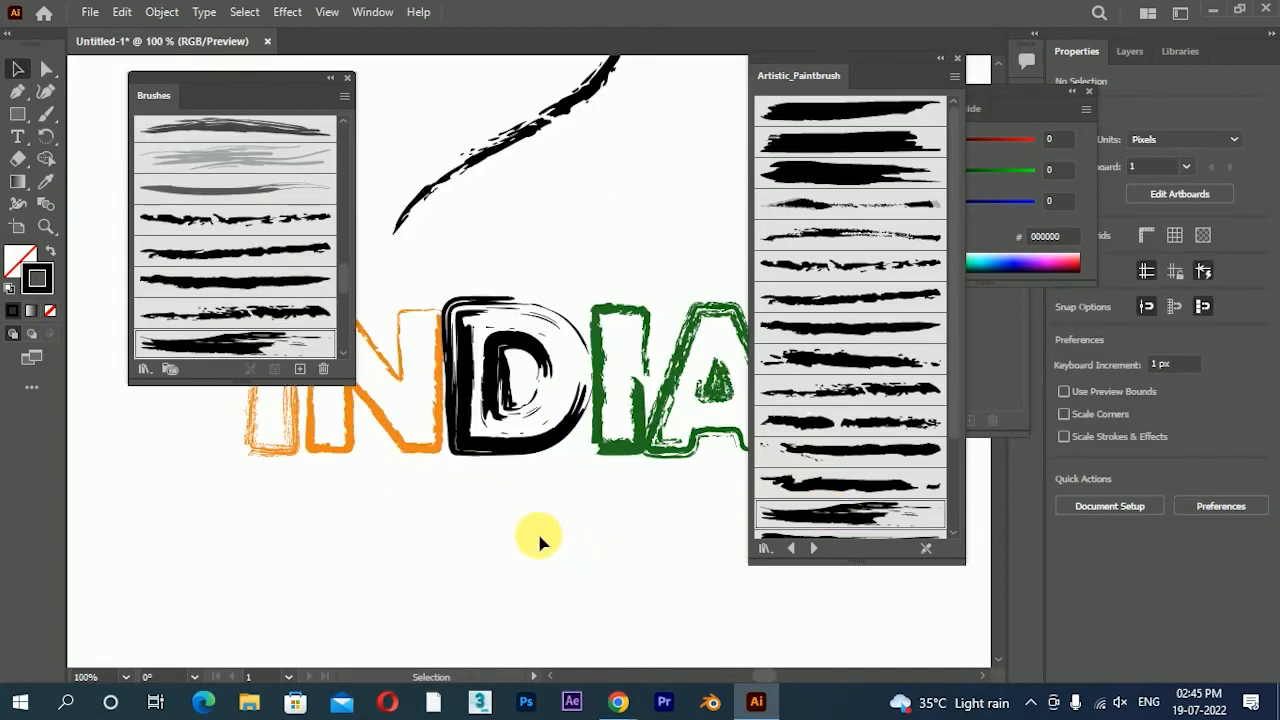
# - Apply the streaky dry brush just above the gray one at the end of Artistic_Paintbrush to the curve above INDIA
pyautogui.click(521, 135)
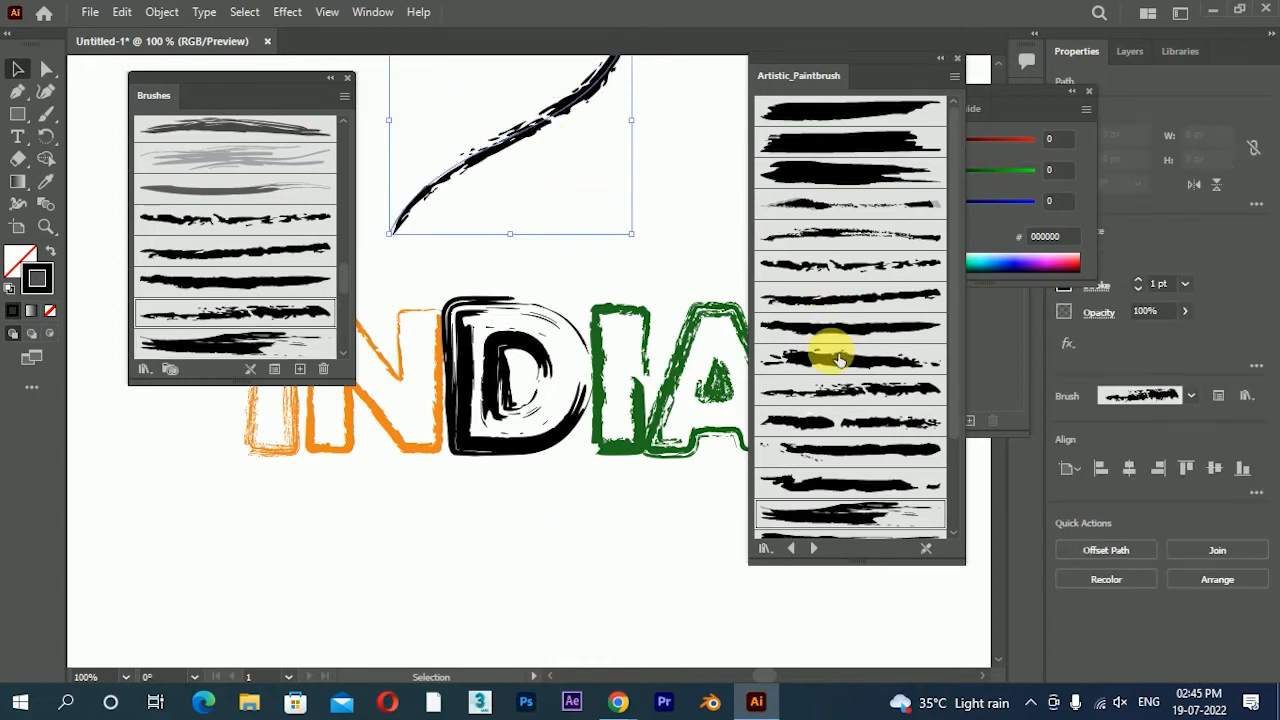
pyautogui.scroll(-3, 838, 360)
pyautogui.click(840, 490)
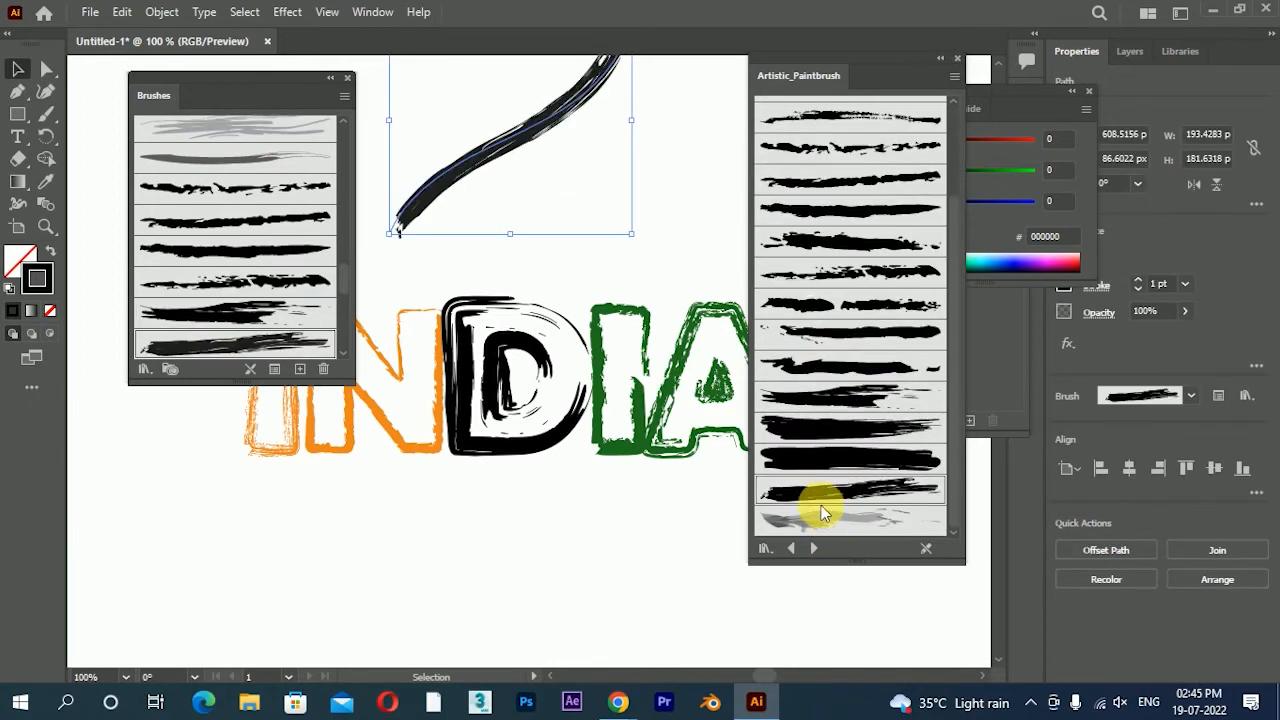
# - Load the Artistic_ScrollPen library and apply its third brush, a set of parallel tapering lines, to the curve
pyautogui.scroll(3, 498, 262)
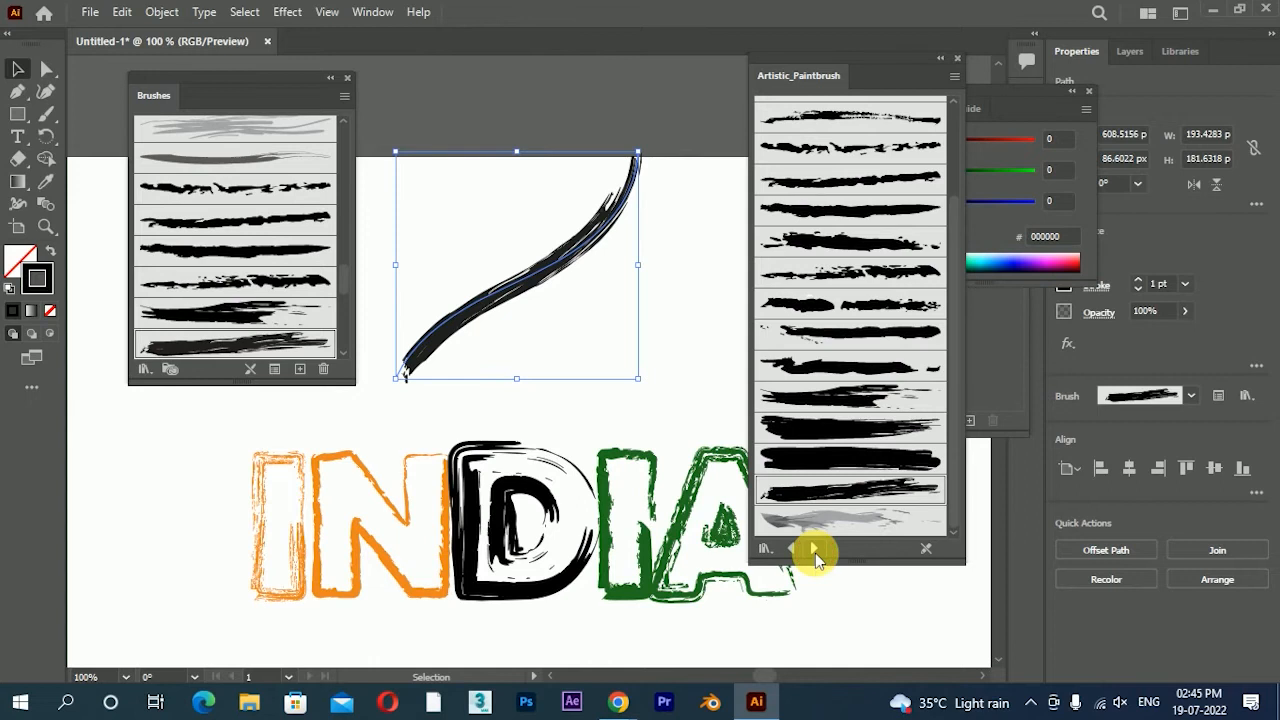
pyautogui.click(814, 549)
pyautogui.click(843, 174)
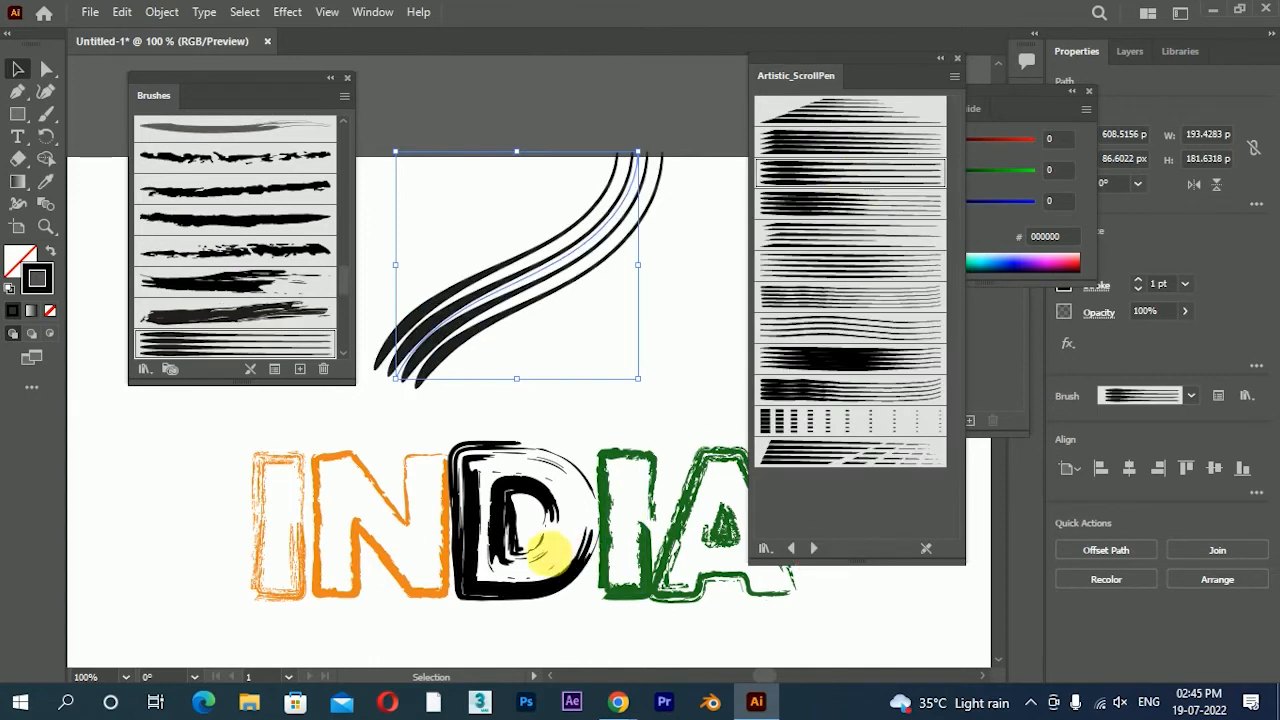
# - Apply the eighth Artistic_ScrollPen brush, a set of wavy parallel lines, to the outline of the letter D
pyautogui.click(548, 550)
pyautogui.click(843, 327)
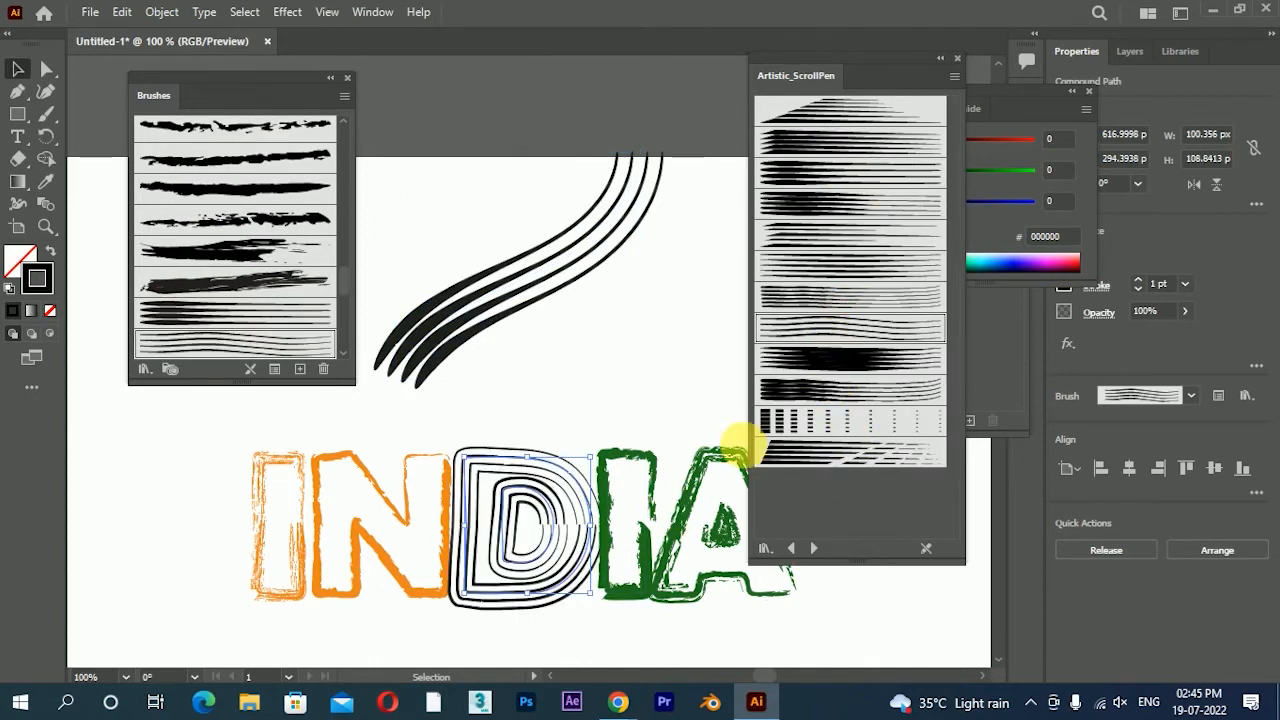
pyautogui.click(651, 621)
pyautogui.moveTo(623, 514); pyautogui.dragTo(565, 338)
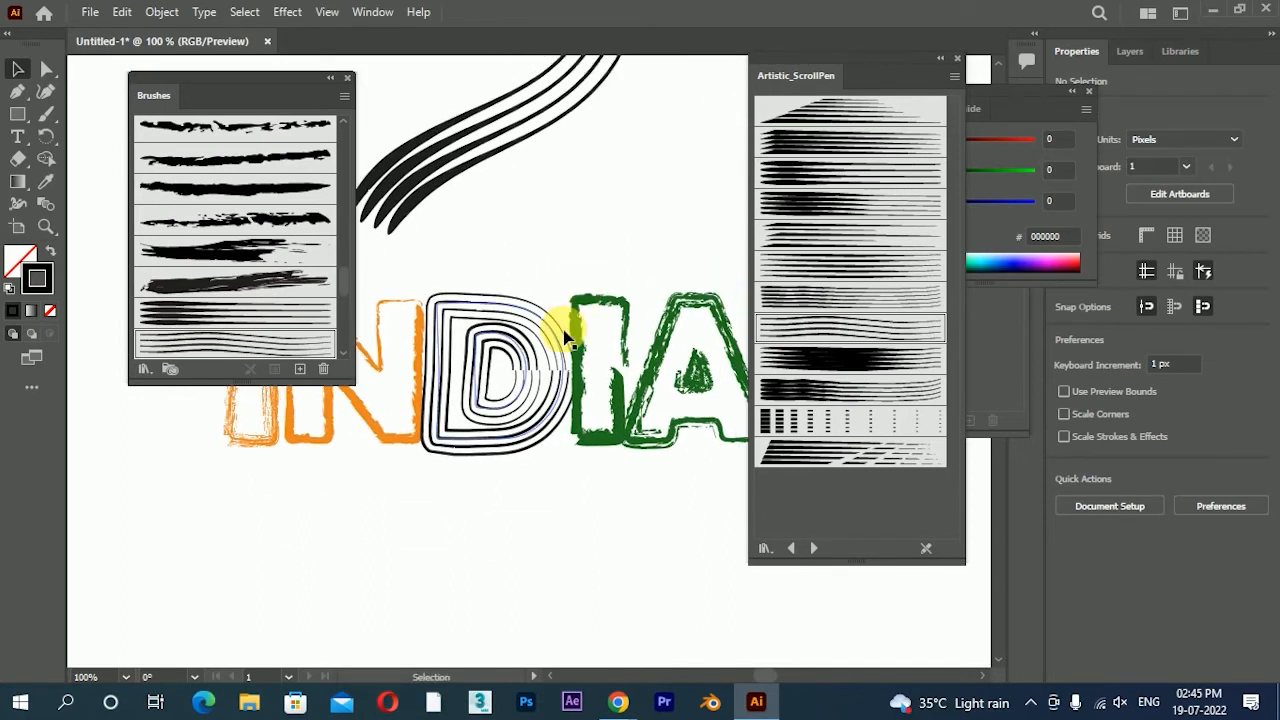
# - Load the Artistic_Watercolor library and apply its second brush, a pale gray wash, to the outline of the letter D
pyautogui.click(500, 357)
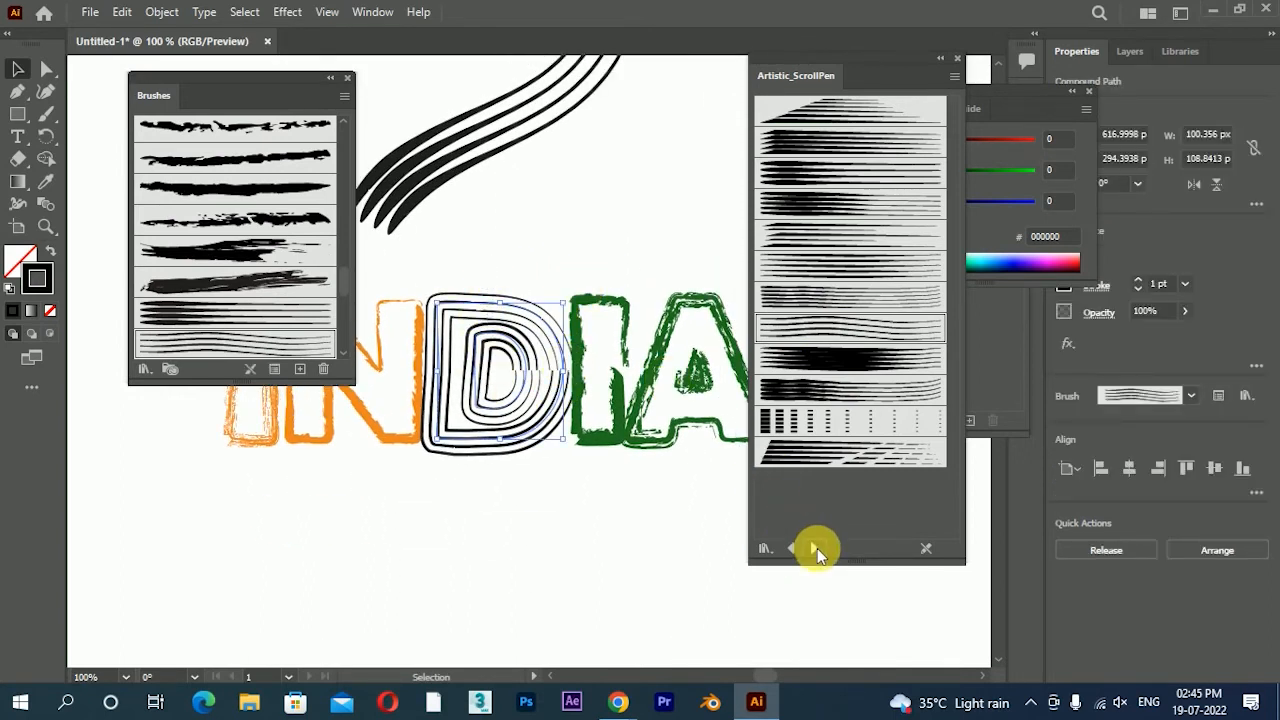
pyautogui.click(817, 548)
pyautogui.click(865, 180)
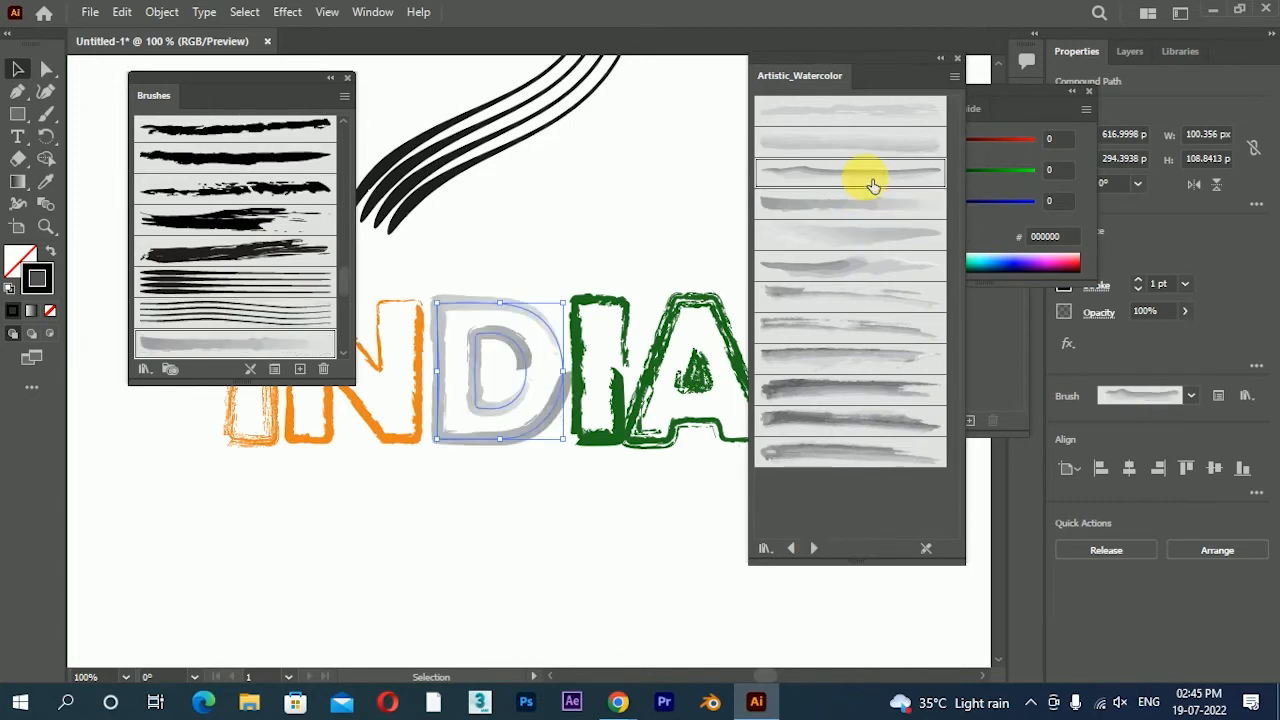
pyautogui.click(872, 185)
pyautogui.click(873, 143)
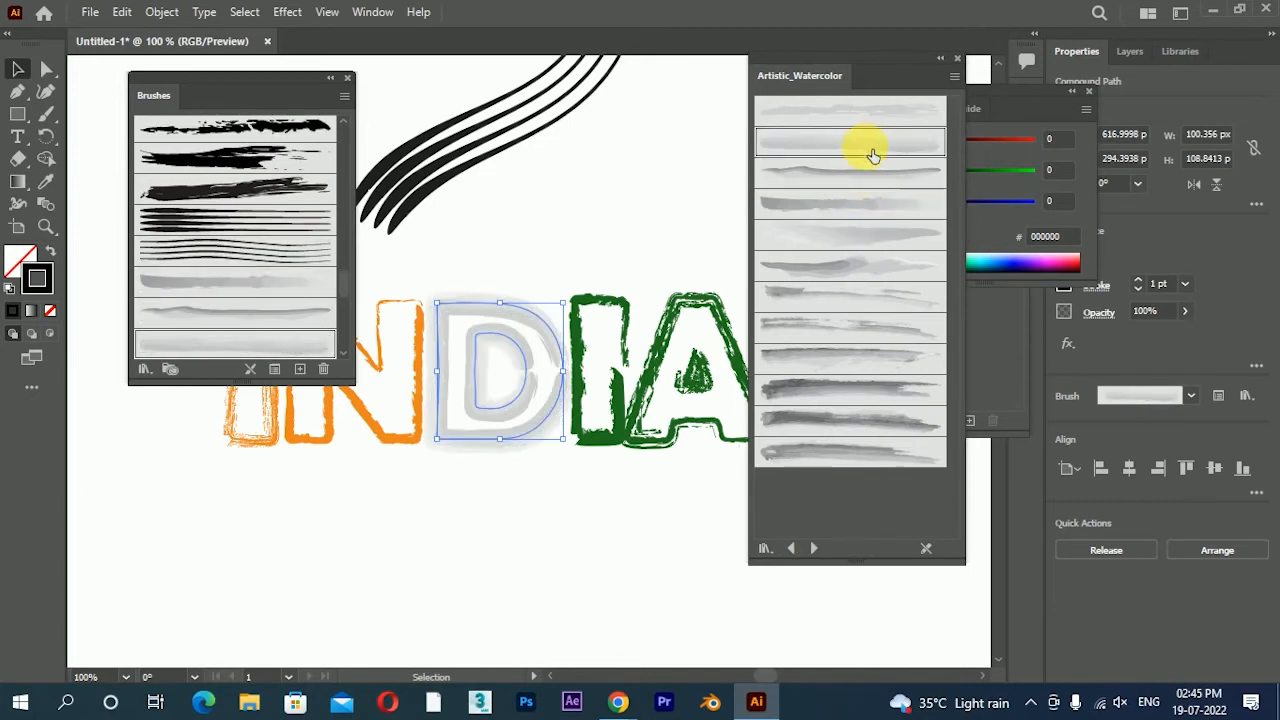
# - Try the darker eleventh and tenth Artistic_Watercolor brushes on the D, ending with the ninth, a streaky gray stroke
pyautogui.click(875, 424)
pyautogui.click(871, 393)
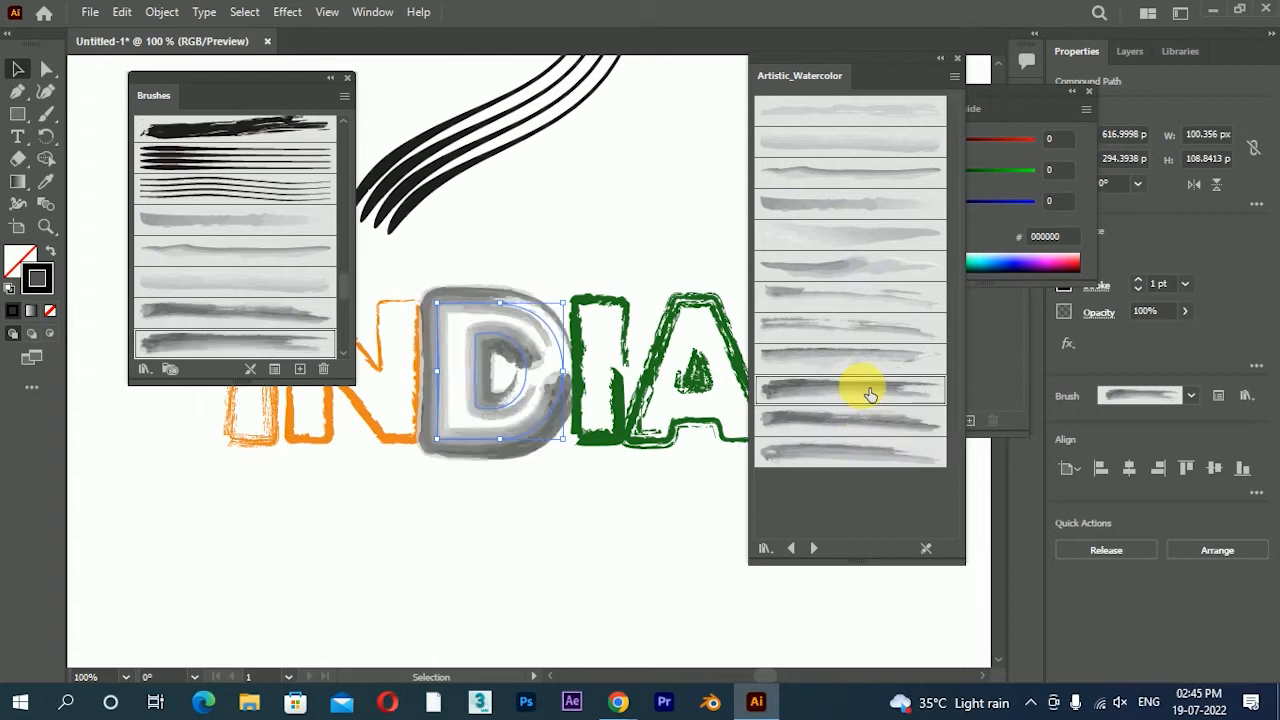
pyautogui.click(860, 358)
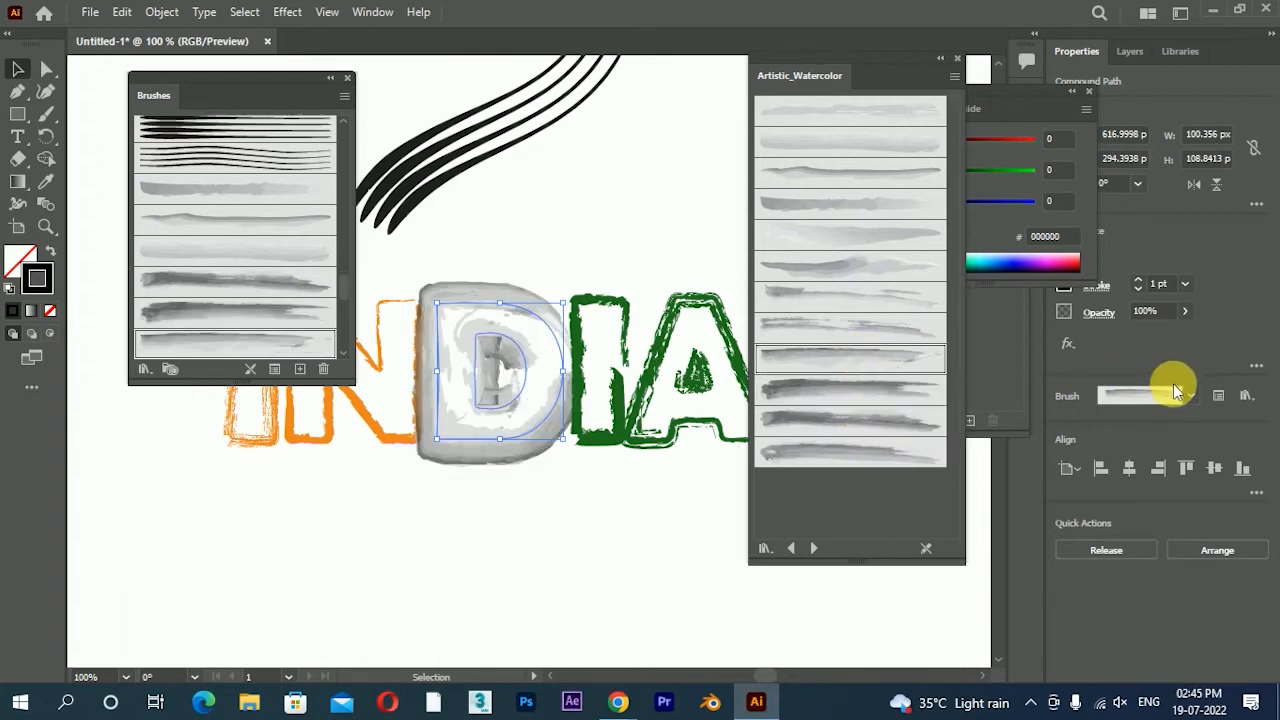
# - Try a 0.25 pt stroke weight on the watercolor D and settle on 0.5 pt
pyautogui.click(1186, 285)
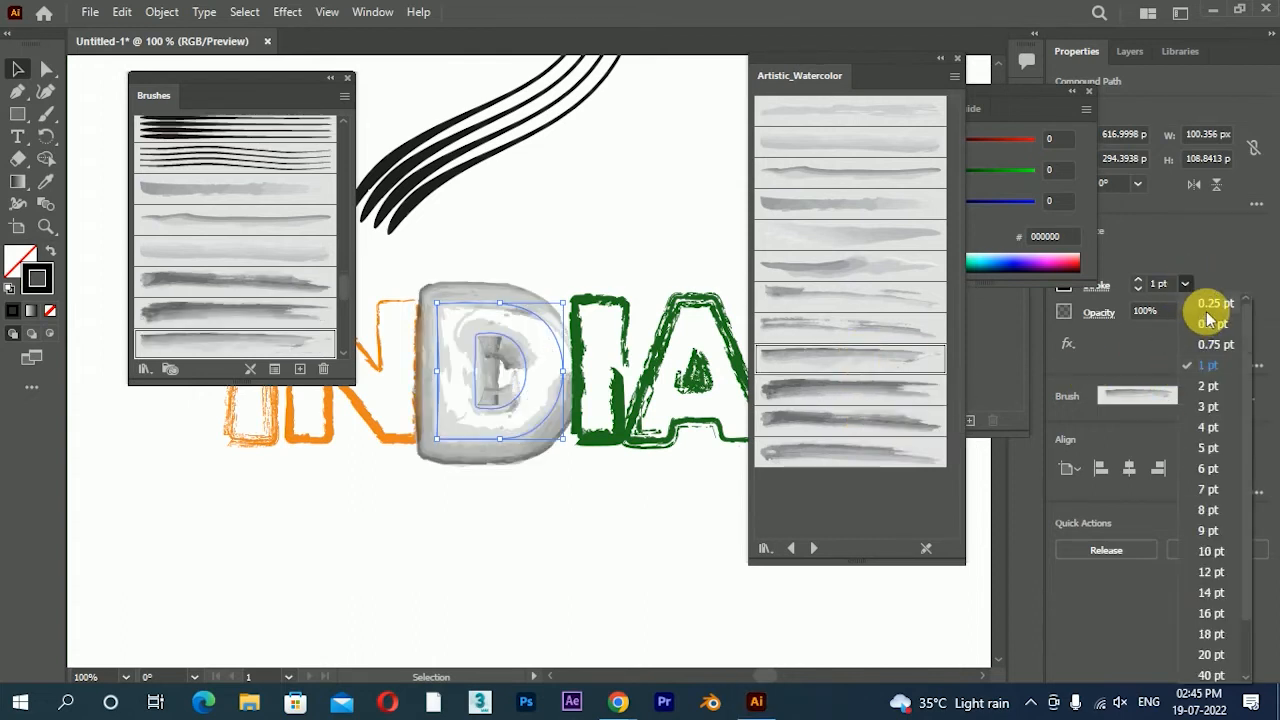
pyautogui.click(1210, 323)
pyautogui.click(611, 568)
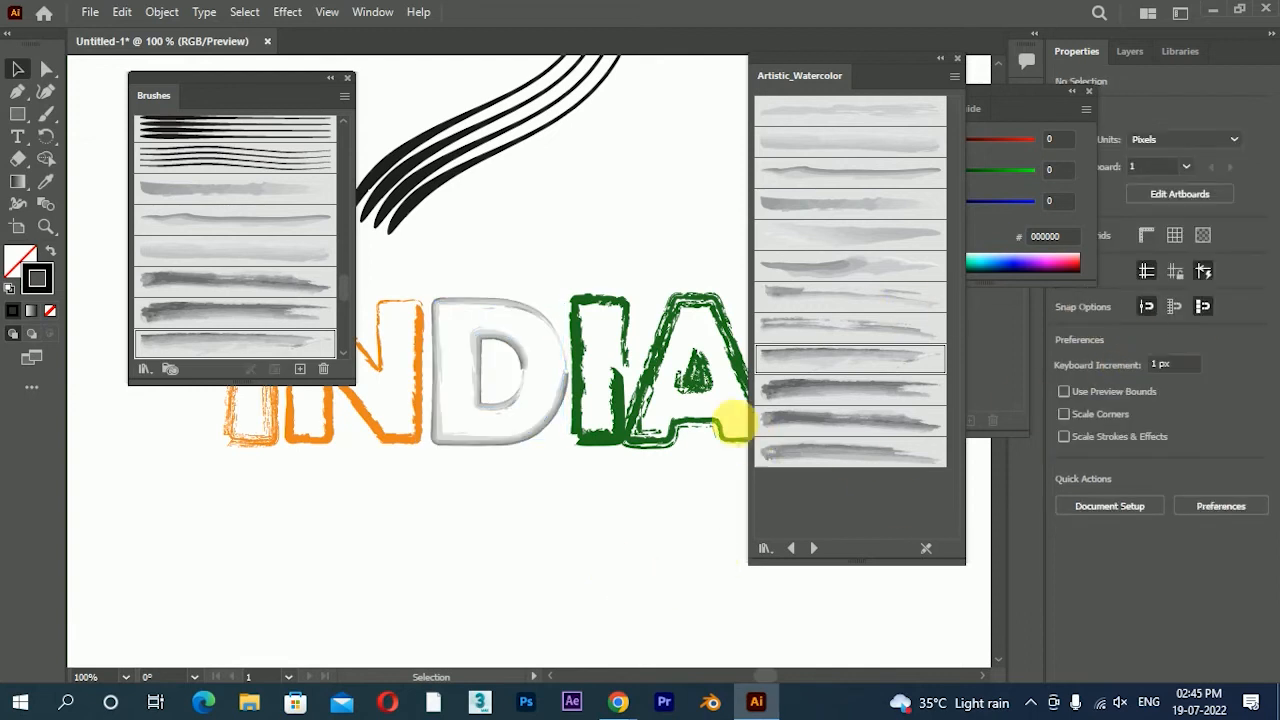
pyautogui.click(514, 329)
pyautogui.click(1186, 285)
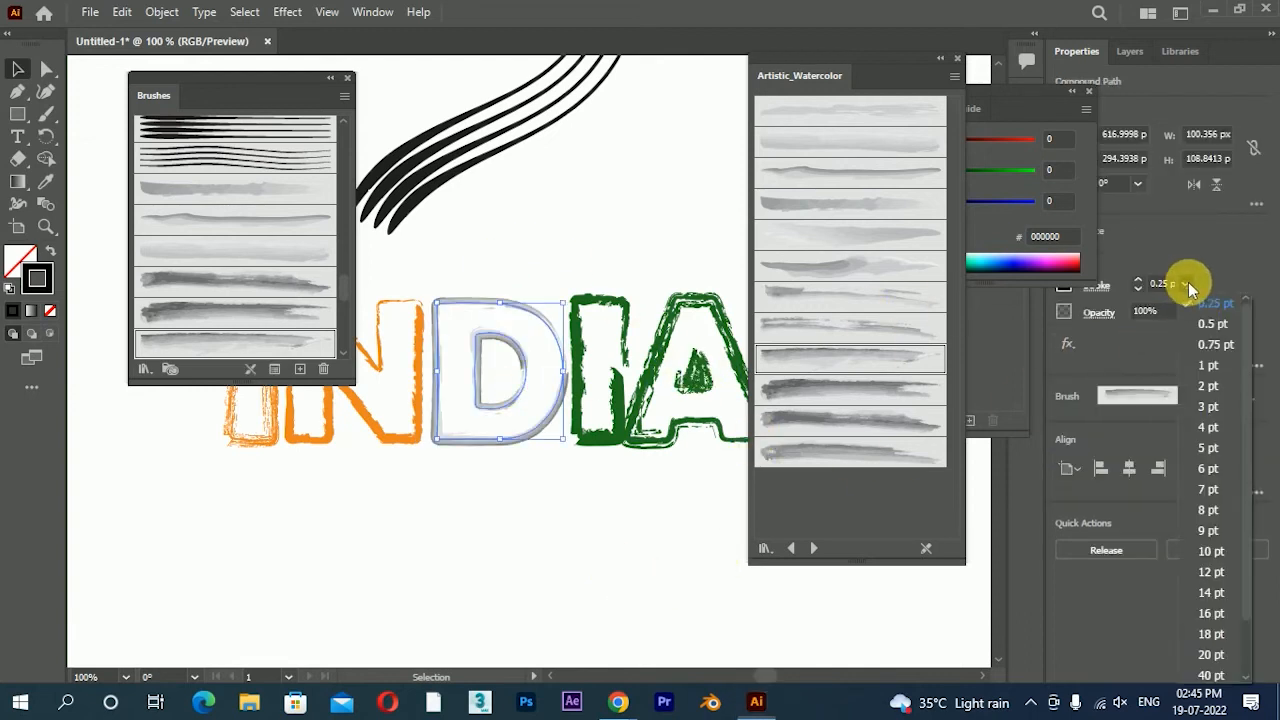
pyautogui.click(1207, 324)
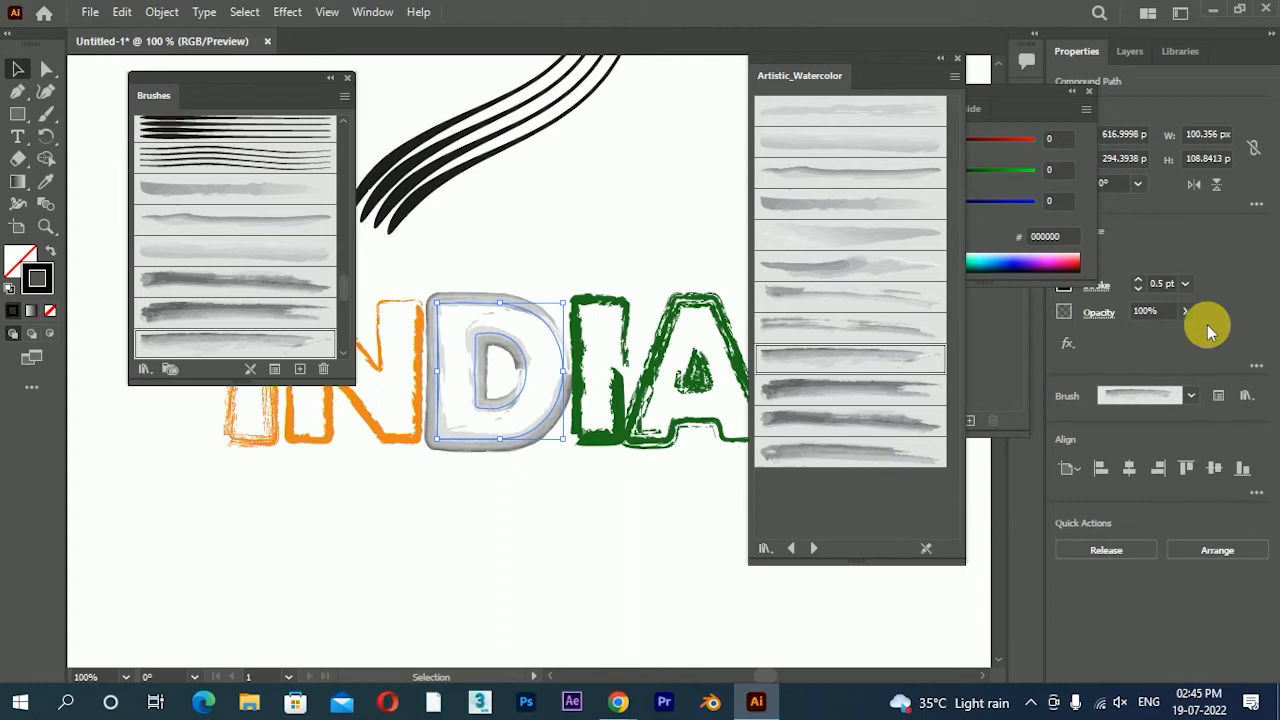
# - Load the Borders_Dashed library and draw a rectangle about 208 by 282 px below the word INDIA
pyautogui.click(815, 548)
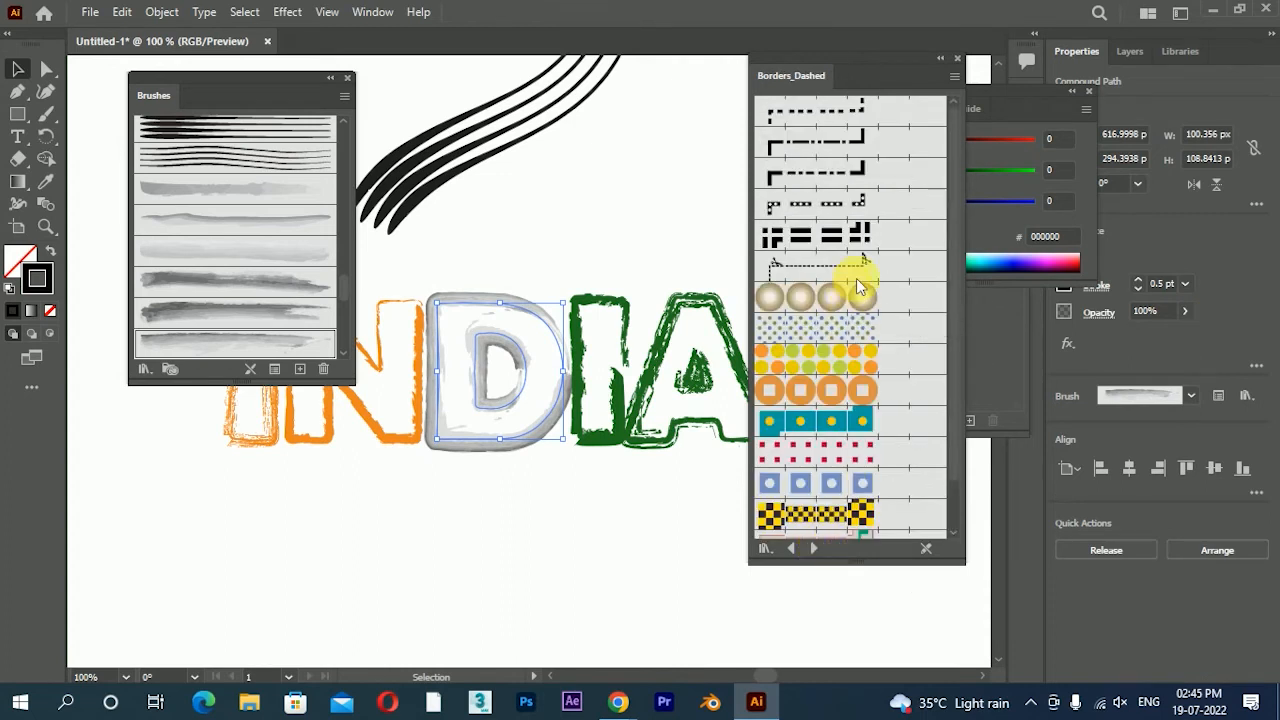
pyautogui.scroll(-2, 618, 339)
pyautogui.moveTo(574, 443); pyautogui.dragTo(611, 400)
pyautogui.scroll(1, 611, 400)
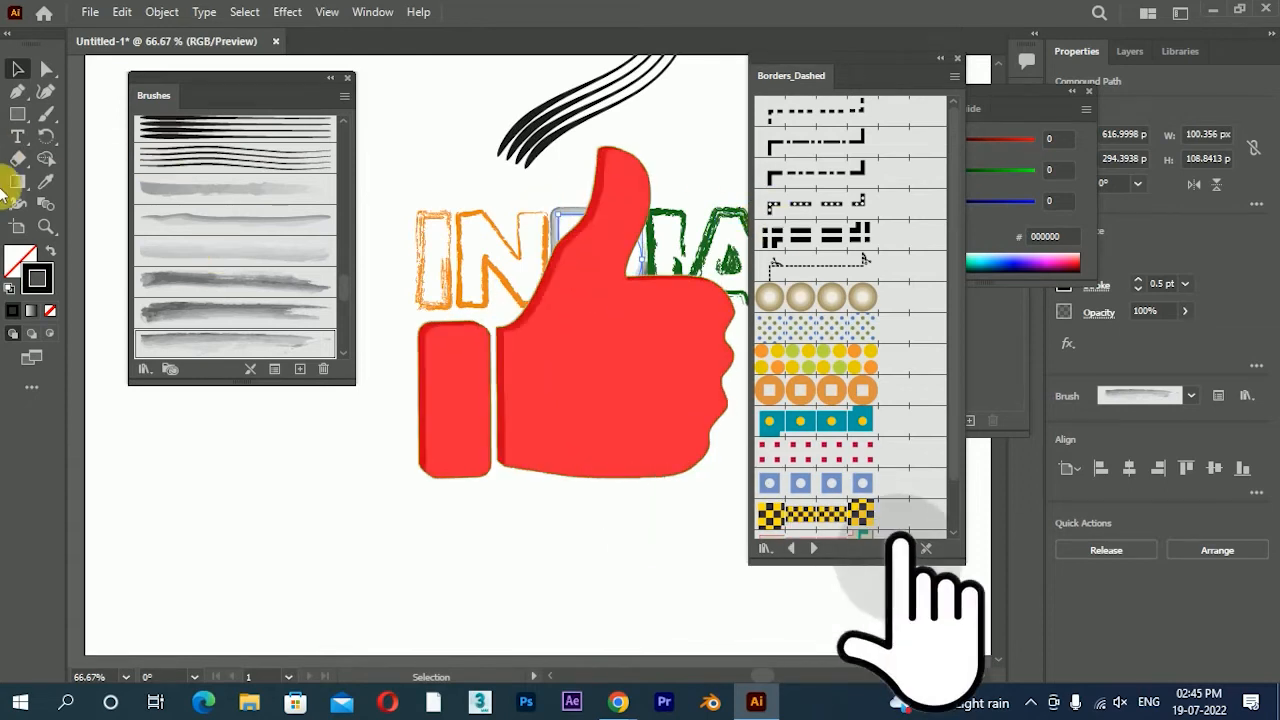
pyautogui.click(12, 114)
pyautogui.moveTo(481, 472); pyautogui.dragTo(655, 589)
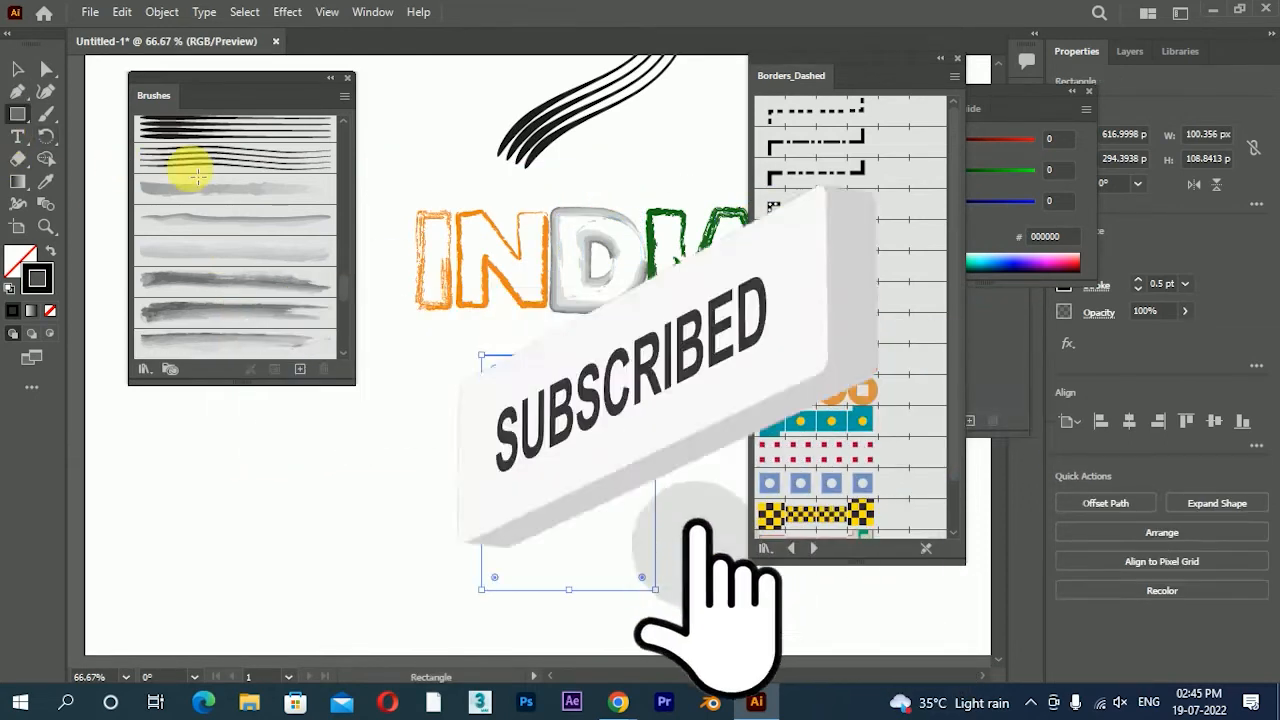
pyautogui.click(17, 70)
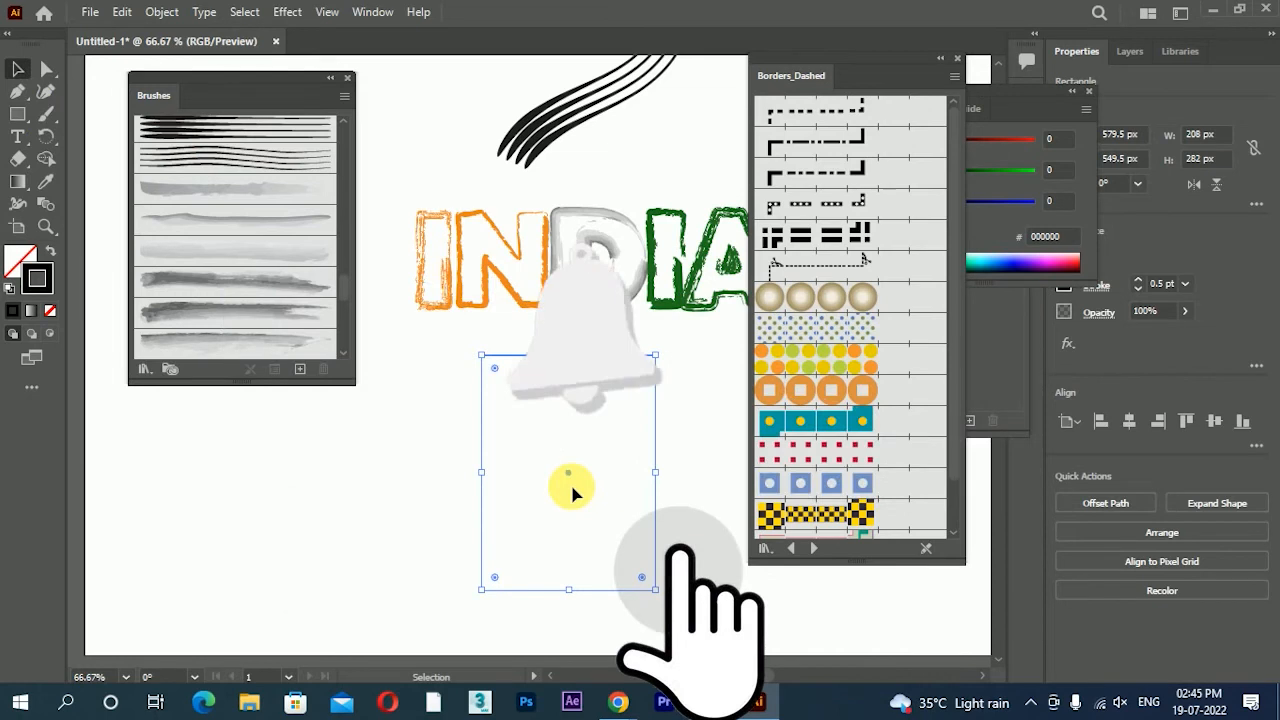
# - Fill the new rectangle with a dark orange colour after trying yellow
pyautogui.click(1025, 117)
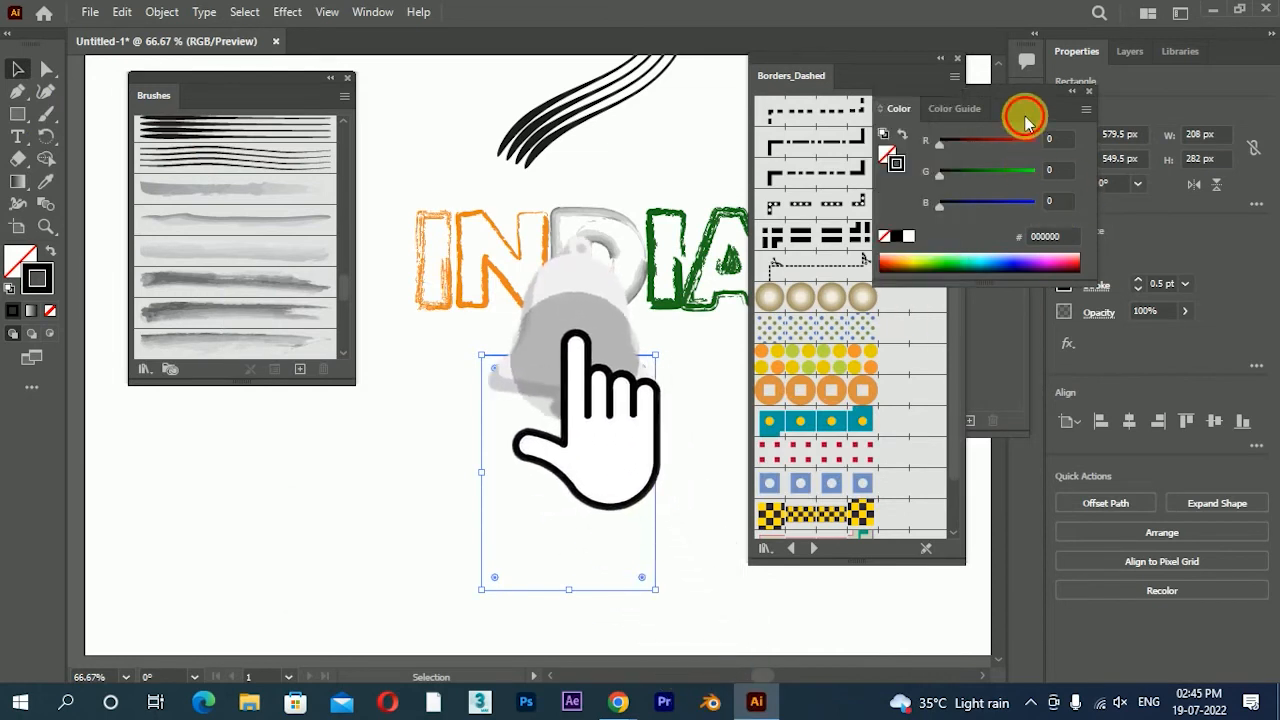
pyautogui.click(20, 259)
pyautogui.click(910, 262)
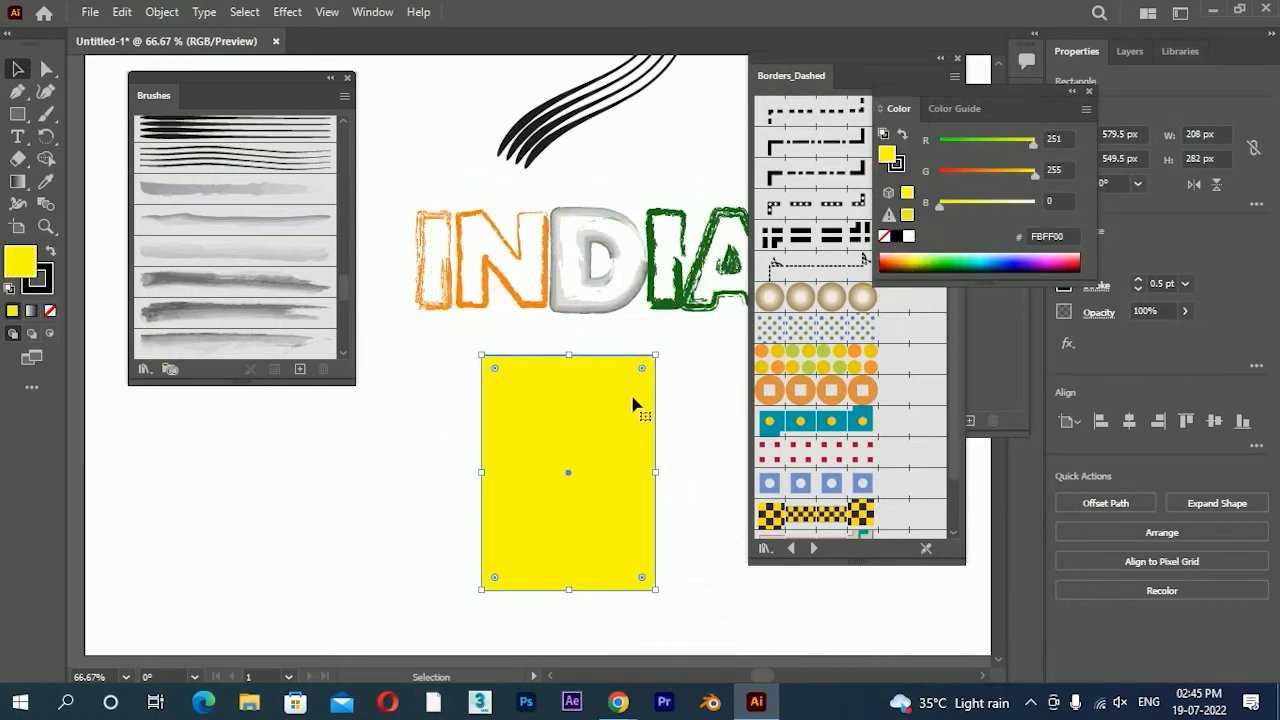
pyautogui.click(895, 270)
pyautogui.click(691, 400)
# - Apply the eighth Borders_Dashed brush, rows of small blue and olive dots, to the rectangle's stroke
pyautogui.click(623, 418)
pyautogui.click(48, 282)
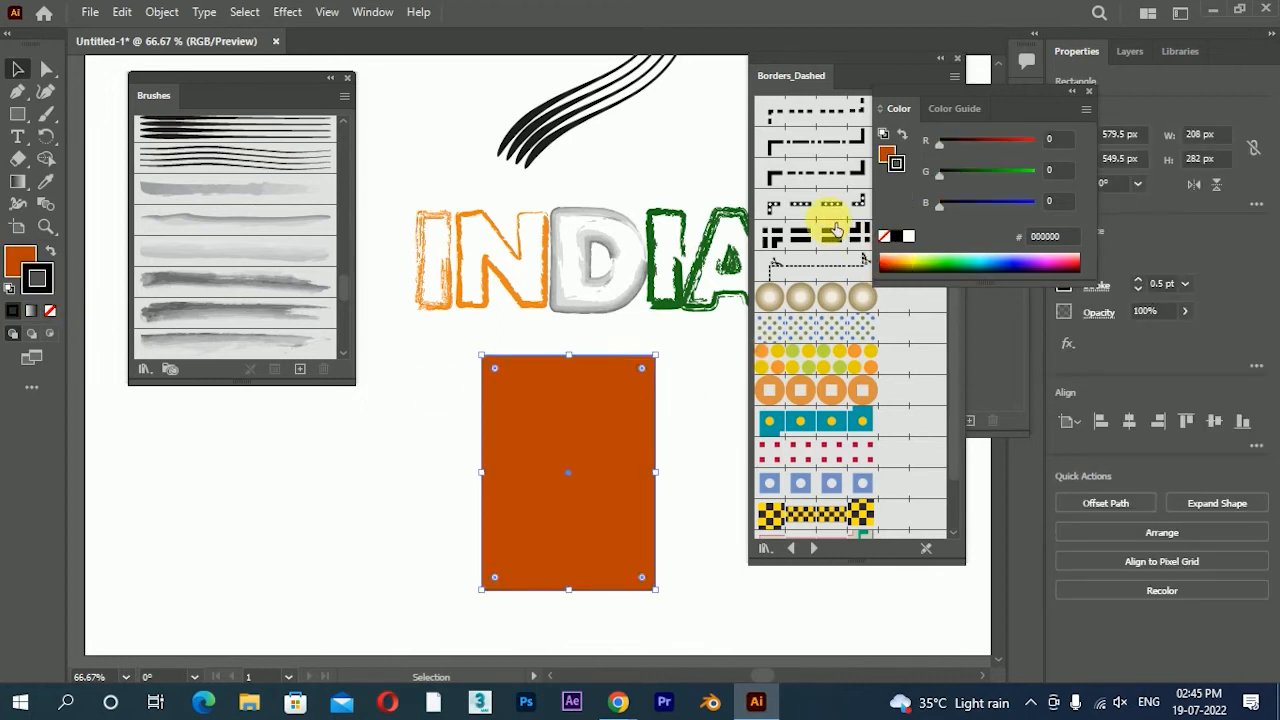
pyautogui.click(823, 338)
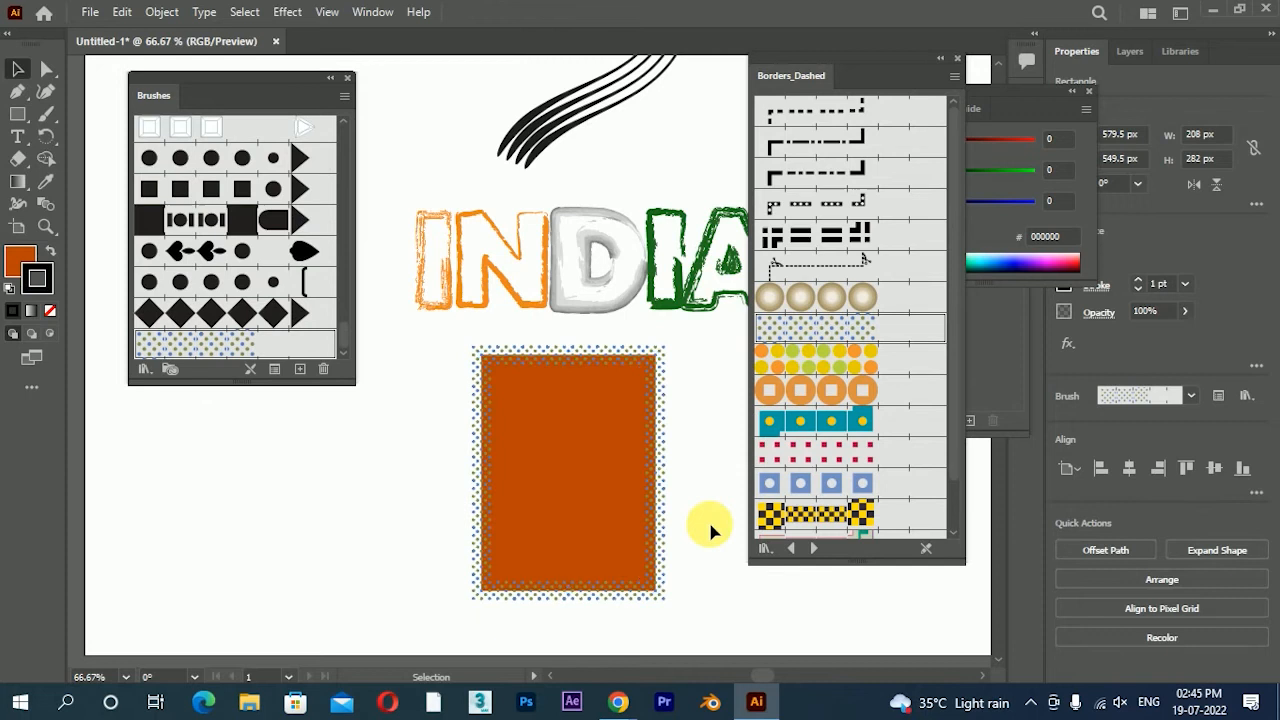
pyautogui.click(711, 525)
pyautogui.scroll(2, 707, 525)
pyautogui.moveTo(560, 530); pyautogui.dragTo(651, 454)
pyautogui.scroll(-1, 651, 454)
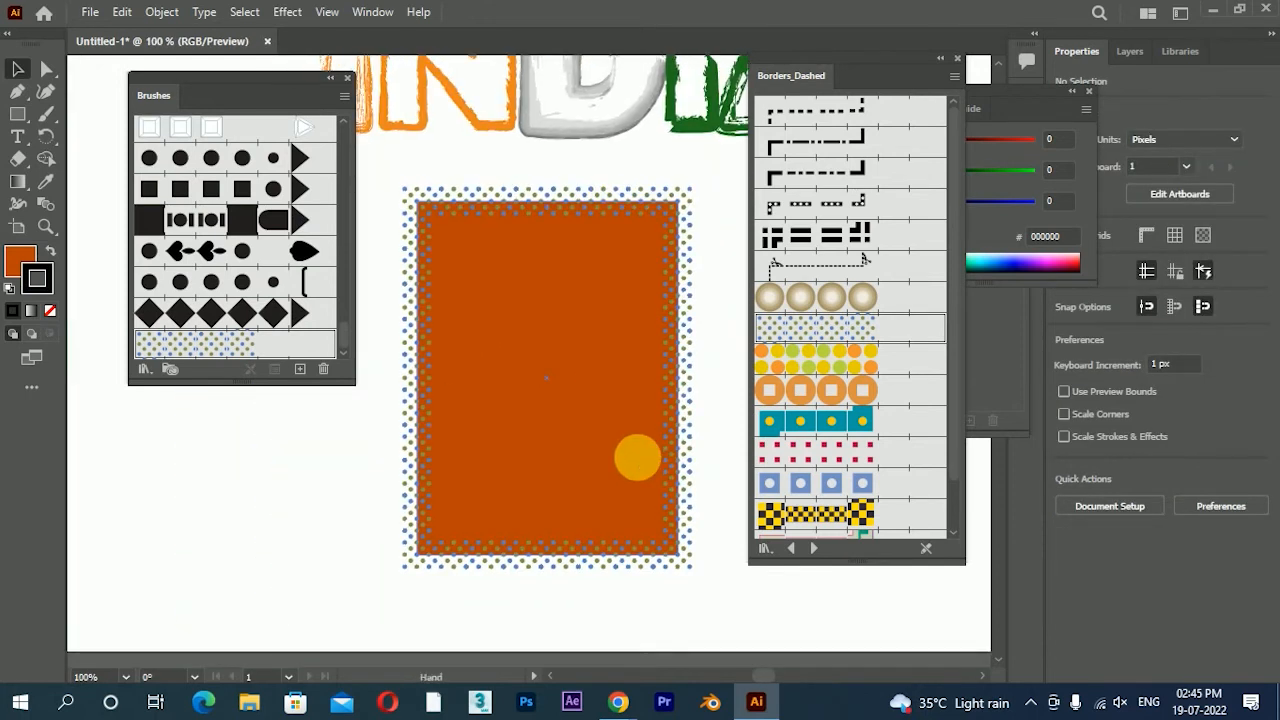
# - Try the yellow-and-black checkered border brush on the rectangle and replace it with the fifth one, black double dashes
pyautogui.click(713, 400)
pyautogui.click(690, 400)
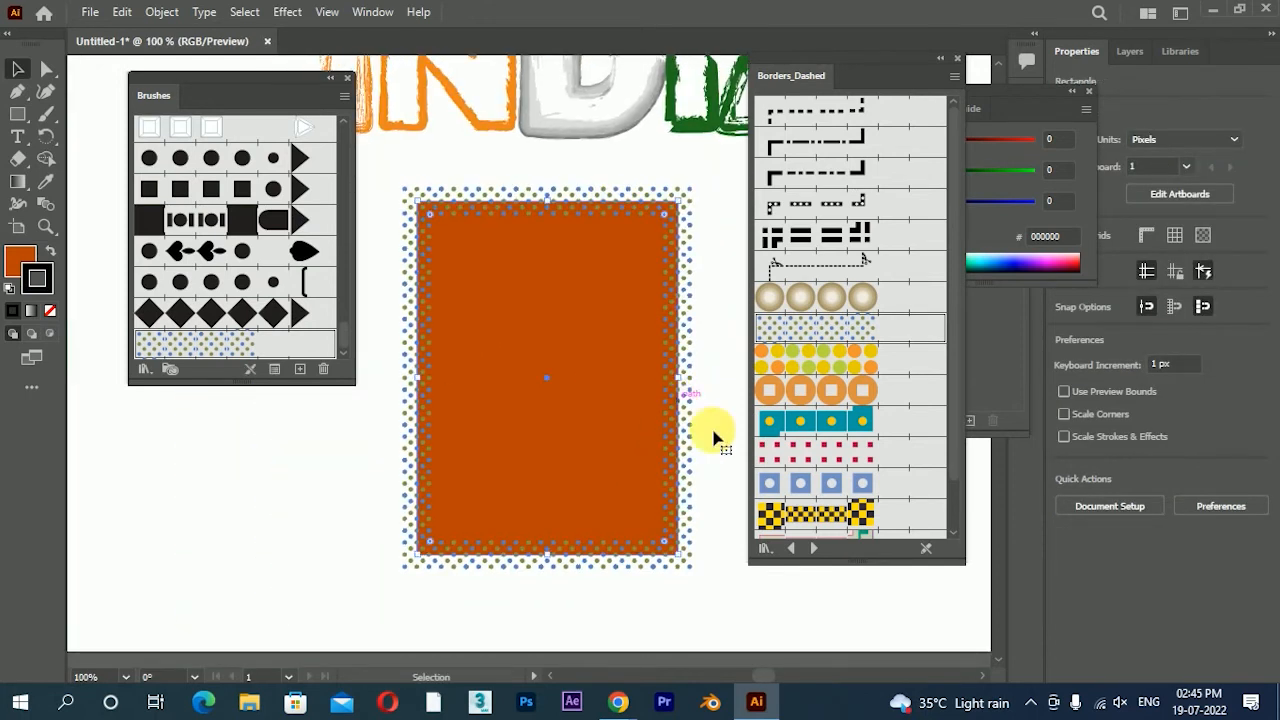
pyautogui.click(816, 514)
pyautogui.click(832, 245)
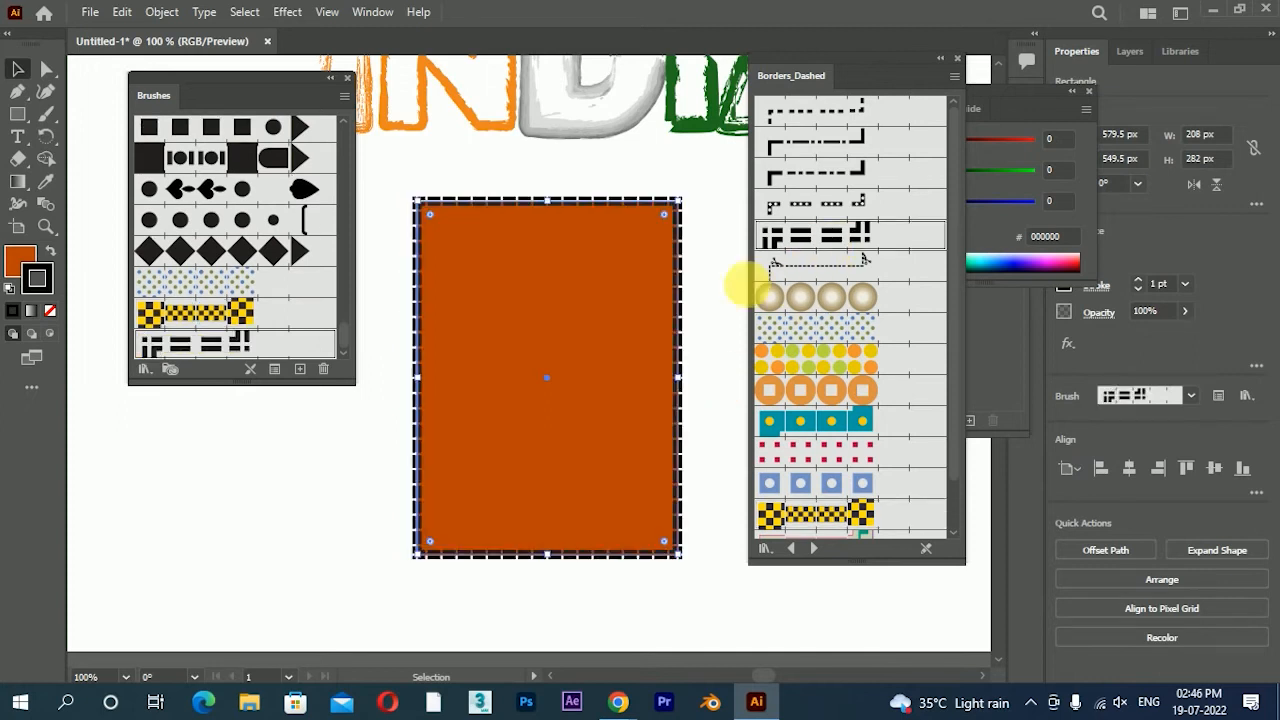
# - Try the third, second and sixth Borders_Dashed brushes on the rectangle, ending with the gold bead brush
pyautogui.click(808, 176)
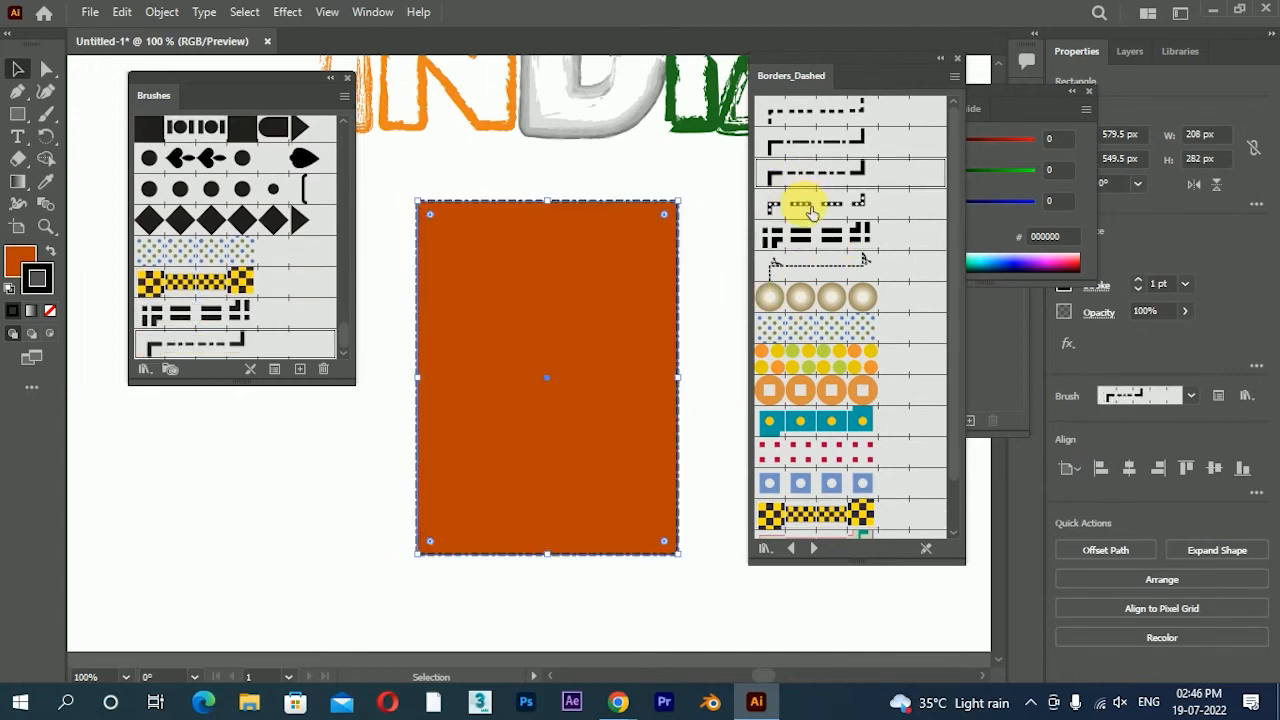
pyautogui.click(858, 148)
pyautogui.click(838, 268)
pyautogui.click(720, 416)
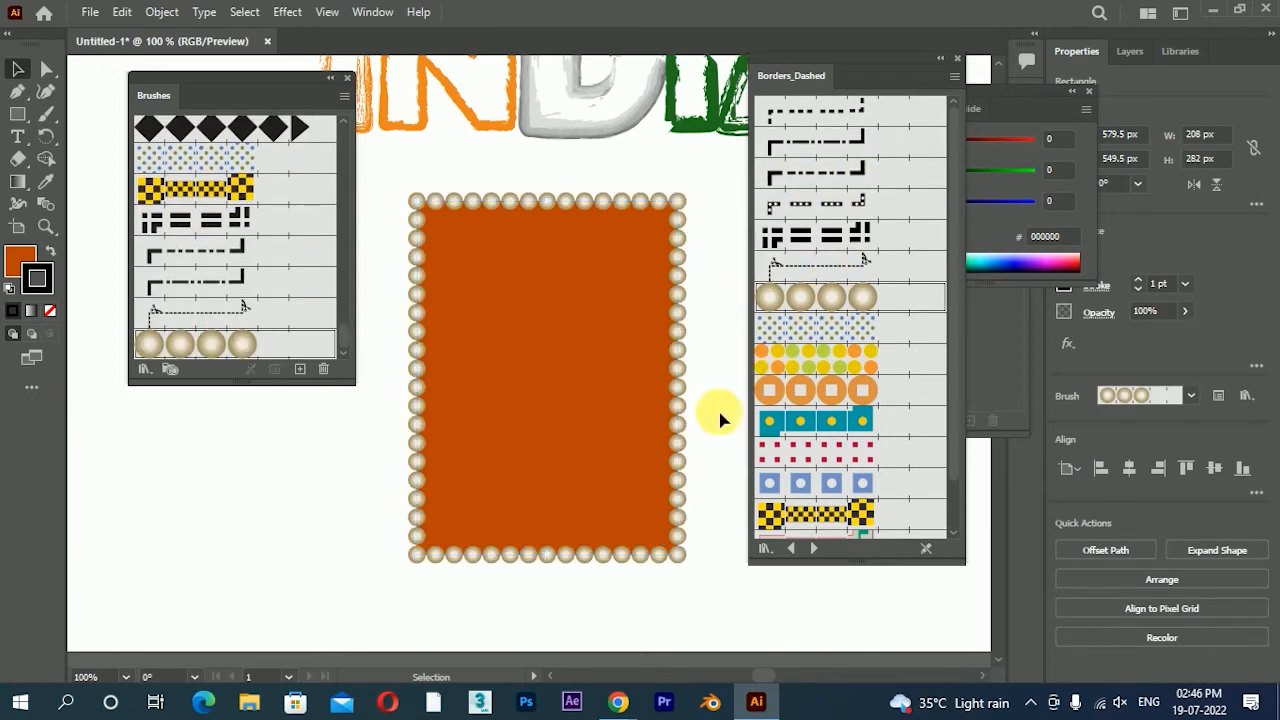
# - Apply the Dashed Circles 1.3 brush to the orange rectangle's border
pyautogui.moveTo(653, 503); pyautogui.dragTo(636, 475)
pyautogui.click(658, 430)
pyautogui.click(829, 365)
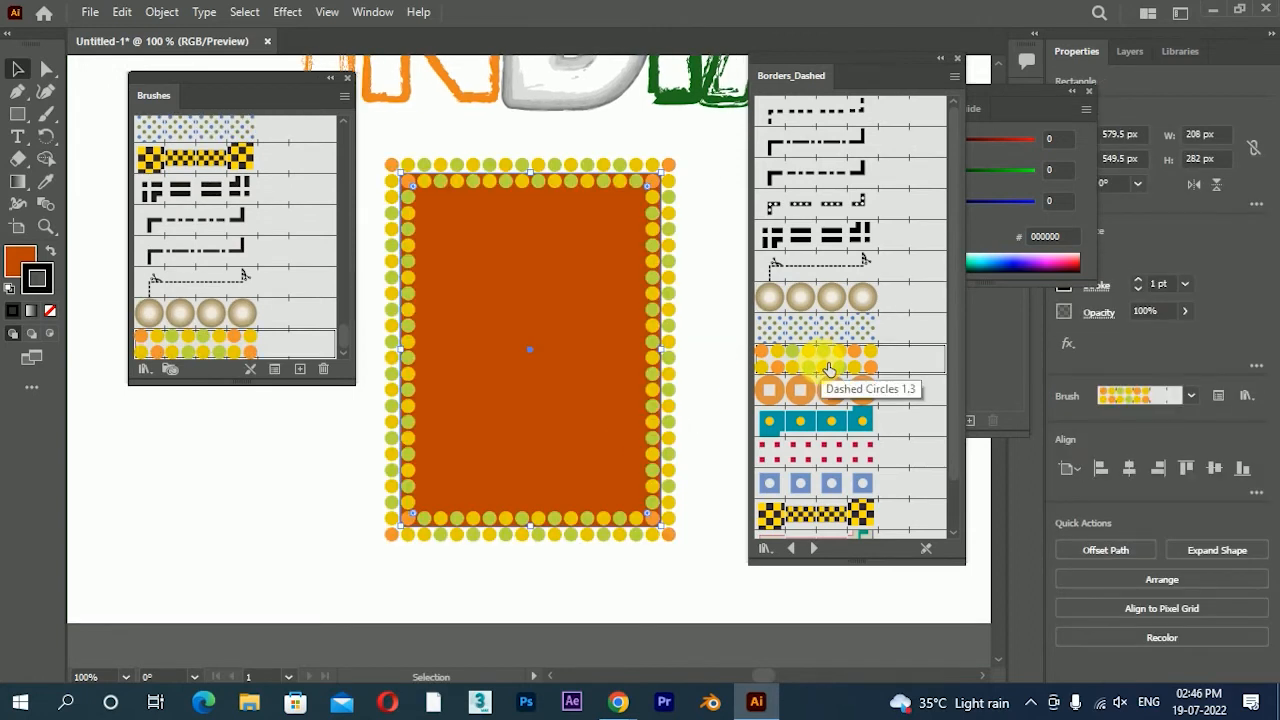
# - Try the teal toothed border brush on the rectangle, ending with the last Borders_Dashed brush of blue squares and pink circles
pyautogui.scroll(-2, 829, 370)
pyautogui.click(830, 490)
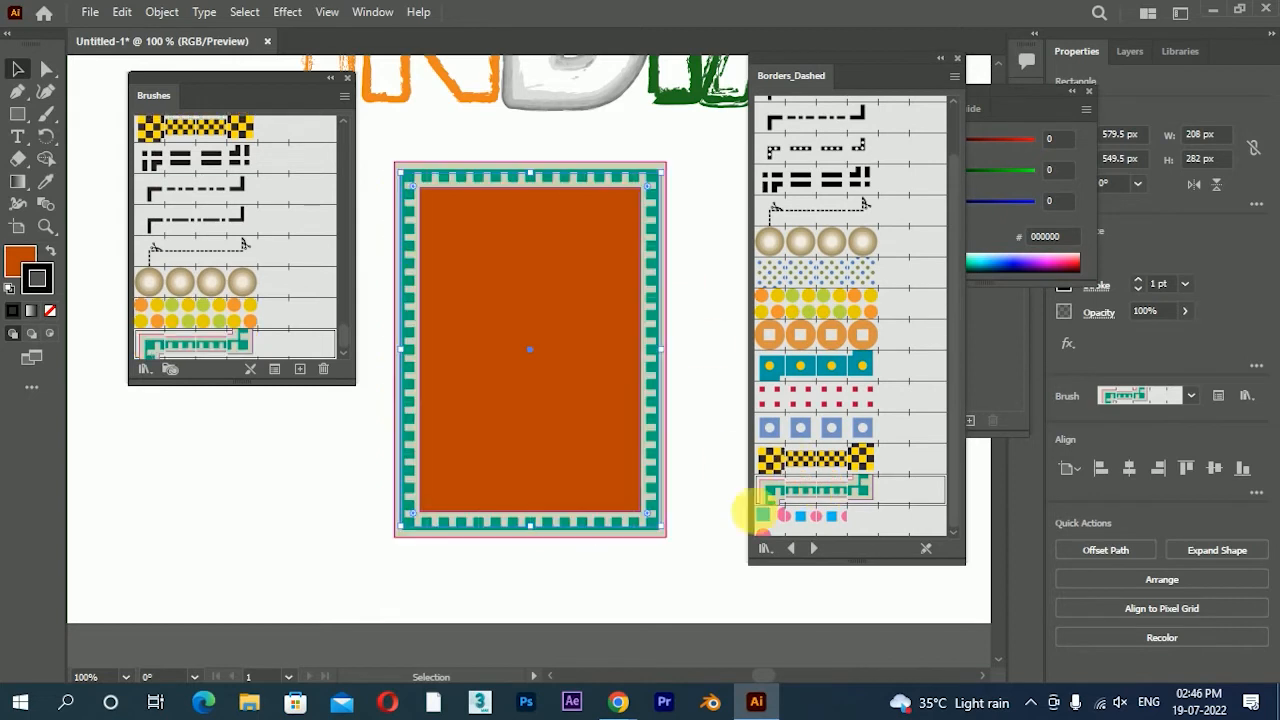
pyautogui.click(815, 517)
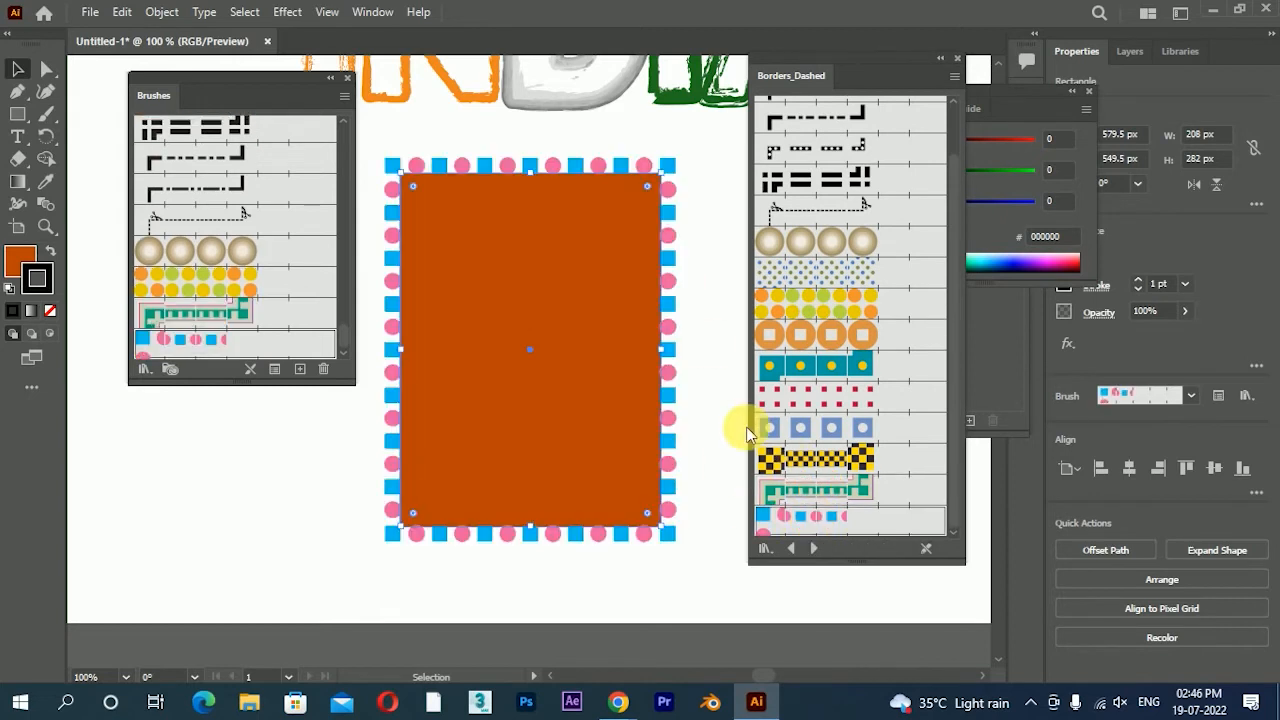
# - Switch the rectangle's border back to the black double-dash brush, the fifth in Borders_Dashed
pyautogui.scroll(2, 850, 316)
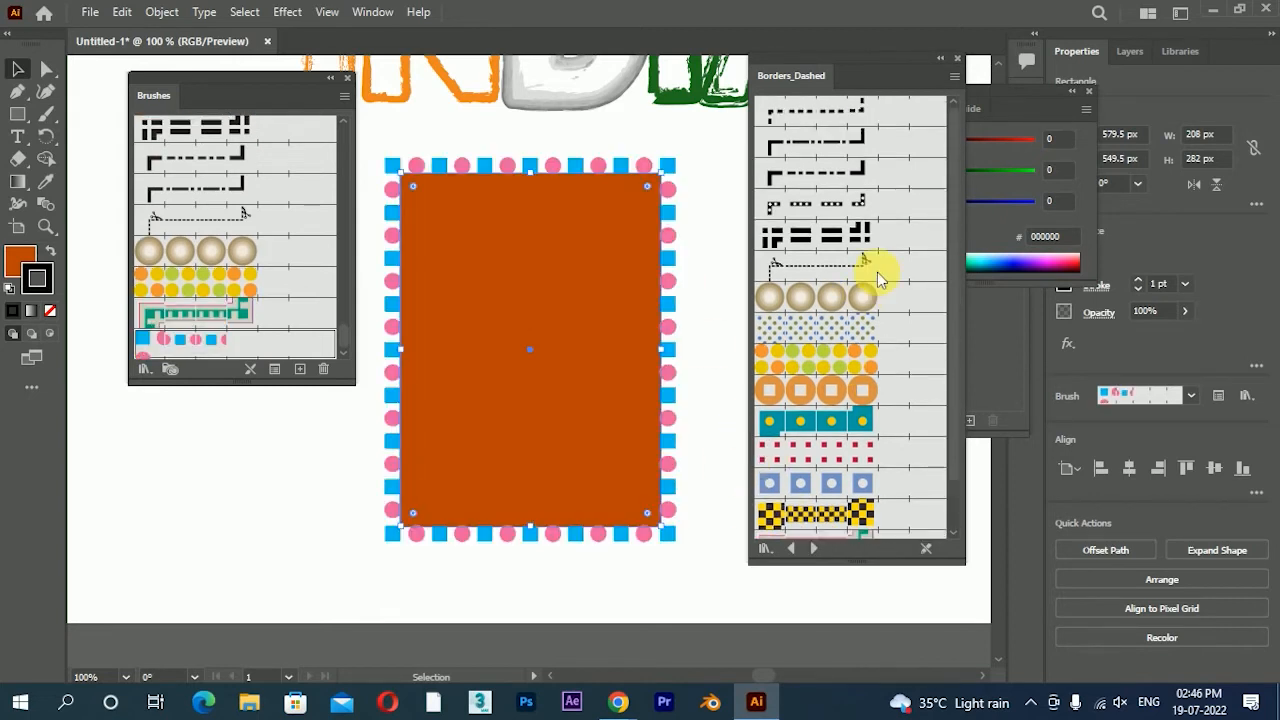
pyautogui.click(885, 278)
pyautogui.click(890, 237)
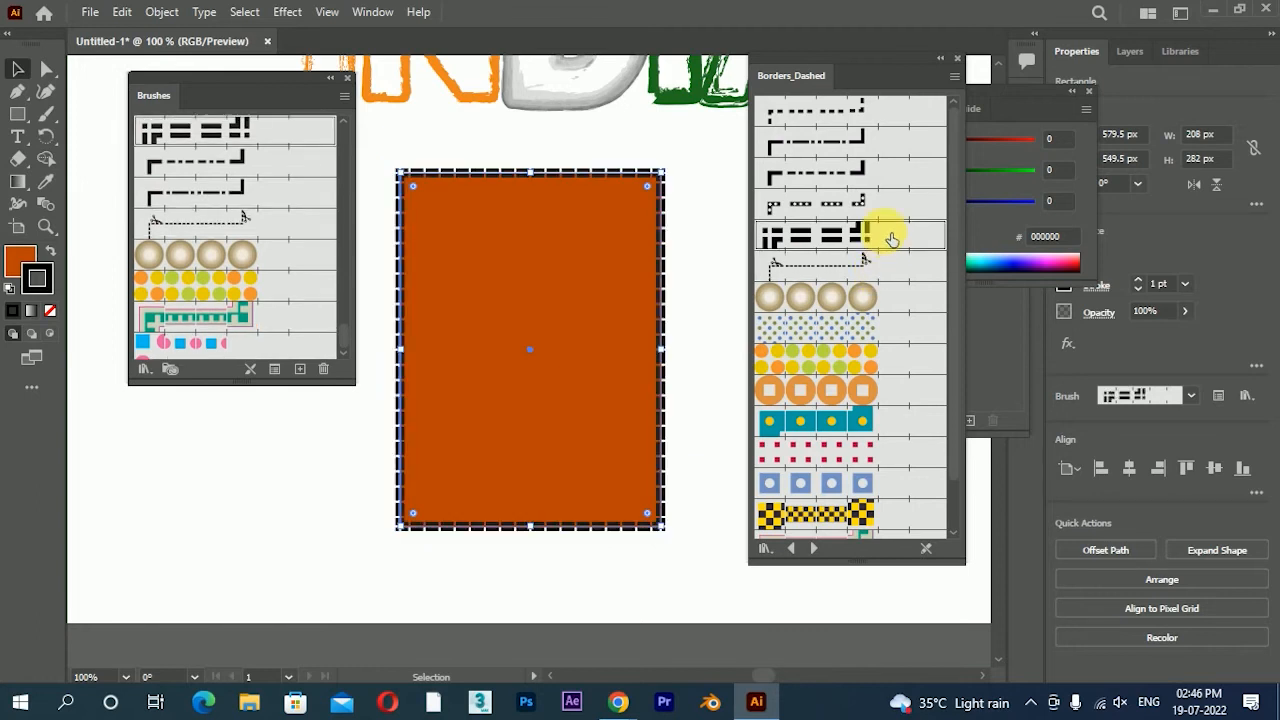
# - Load the Borders_Decorative library and apply its first three brushes in turn to the rectangle, ending with the green scroll pattern
pyautogui.scroll(-2, 858, 367)
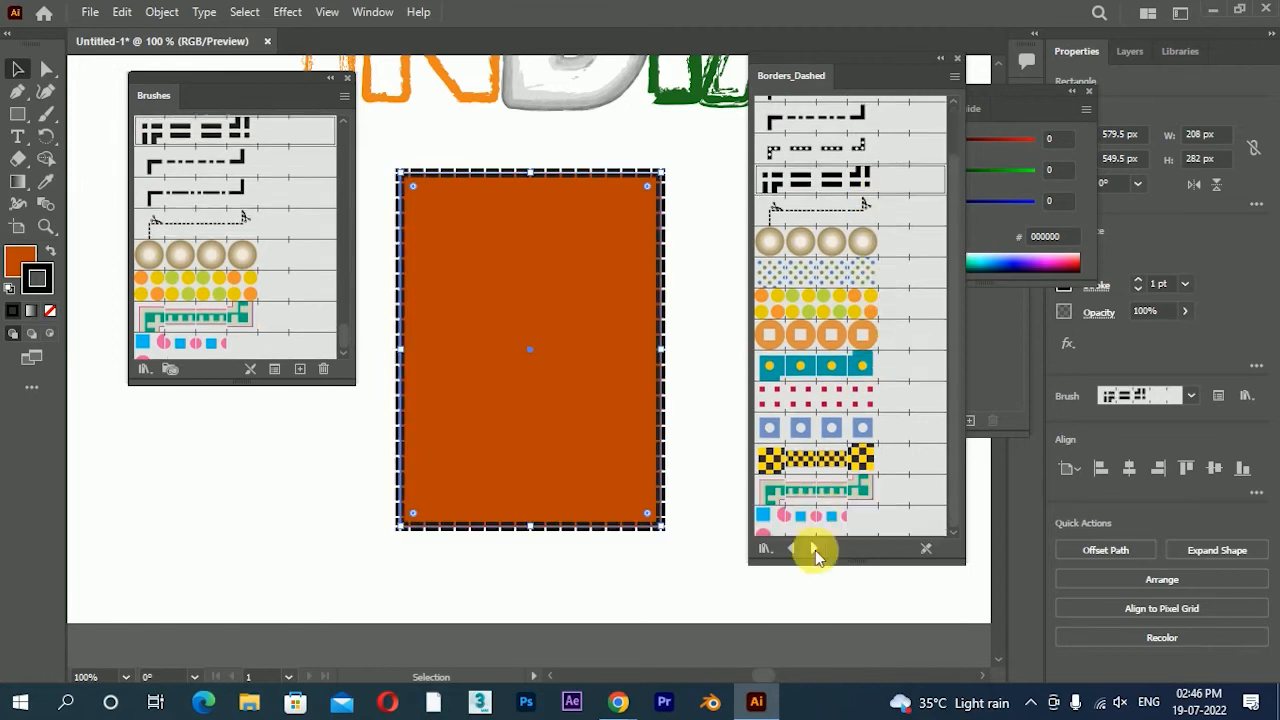
pyautogui.click(814, 549)
pyautogui.click(862, 128)
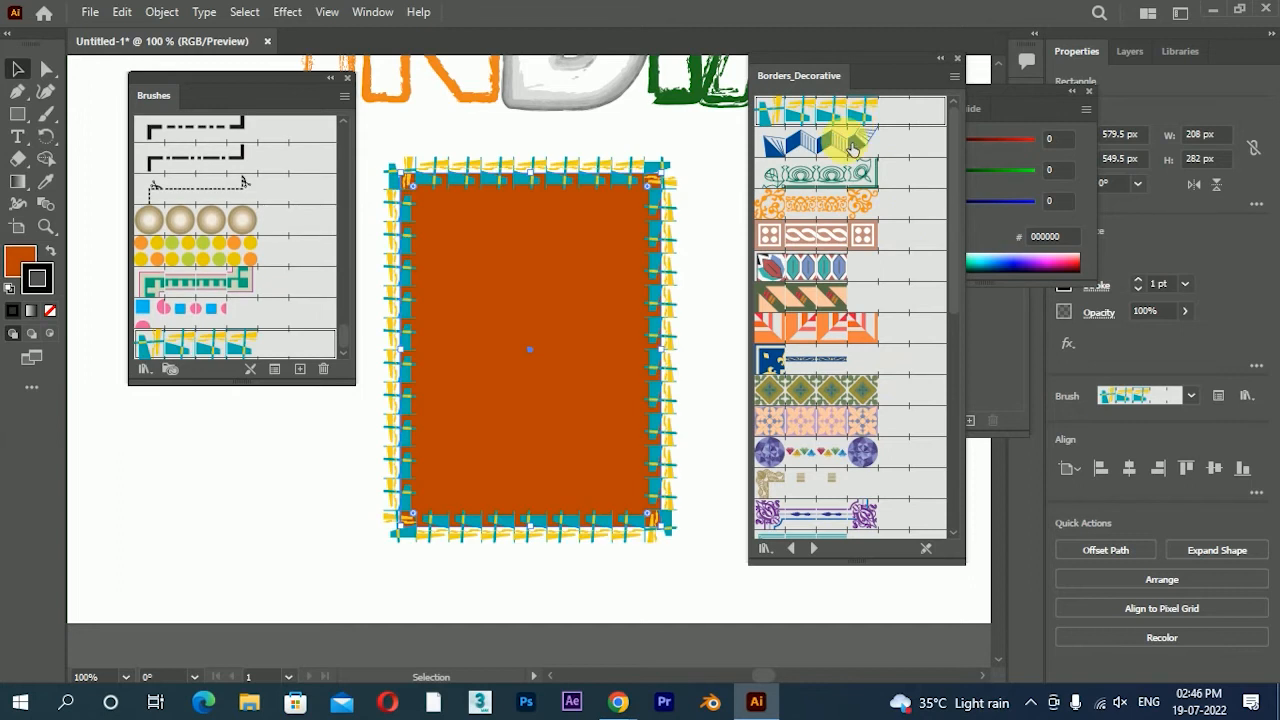
pyautogui.click(852, 145)
pyautogui.click(849, 180)
# - Apply the fourth to sixth Borders_Decorative brushes in turn, ending with the teal and blue leaf border
pyautogui.click(846, 206)
pyautogui.click(845, 235)
pyautogui.click(843, 267)
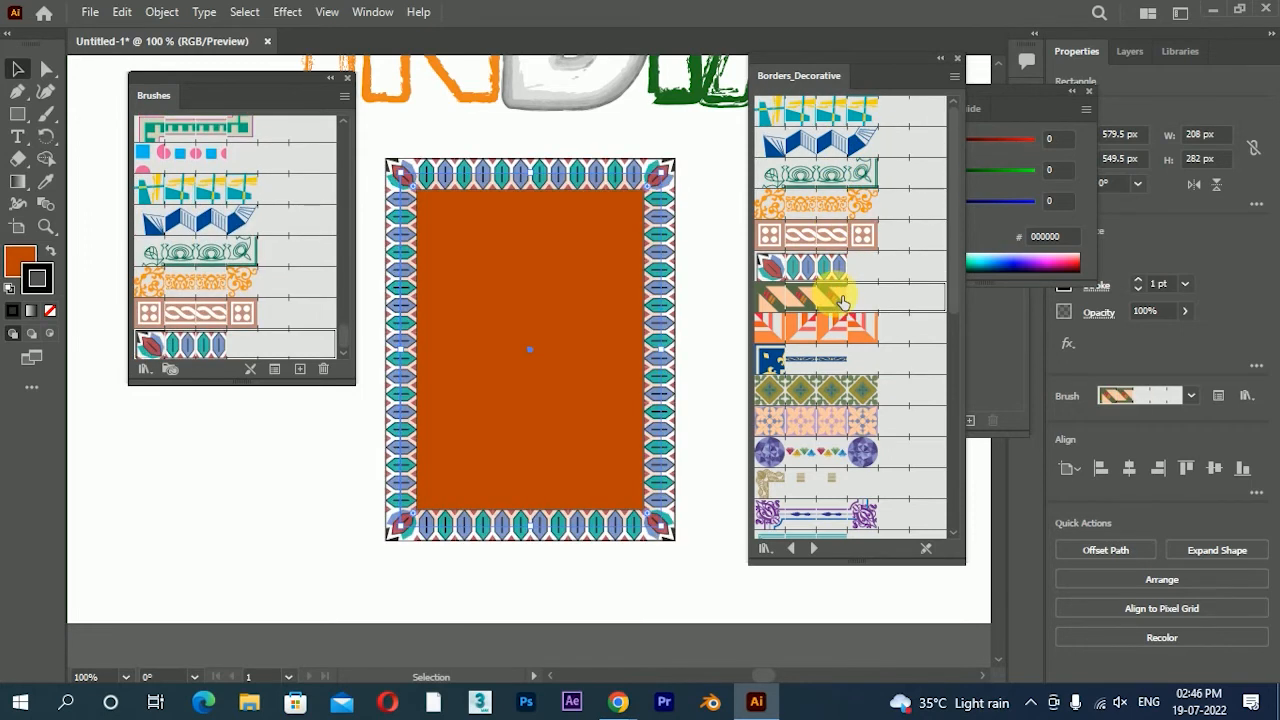
# - Apply the seventh to ninth Borders_Decorative brushes in turn, ending with the dark blue border with gold scrolls
pyautogui.click(840, 297)
pyautogui.click(840, 327)
pyautogui.click(843, 370)
# - Try the tan corner, coloured gem and pink floral border brushes on the rectangle, ending with Floral 1
pyautogui.scroll(-3, 840, 390)
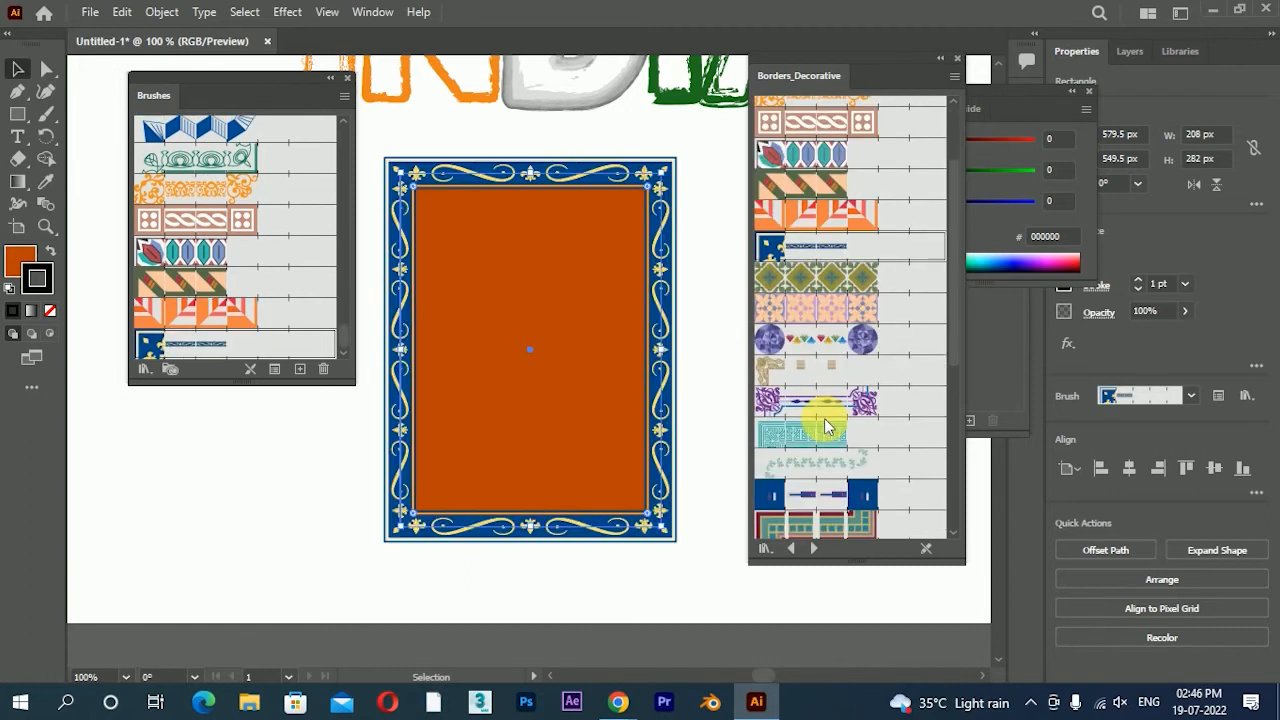
pyautogui.click(855, 300)
pyautogui.click(851, 286)
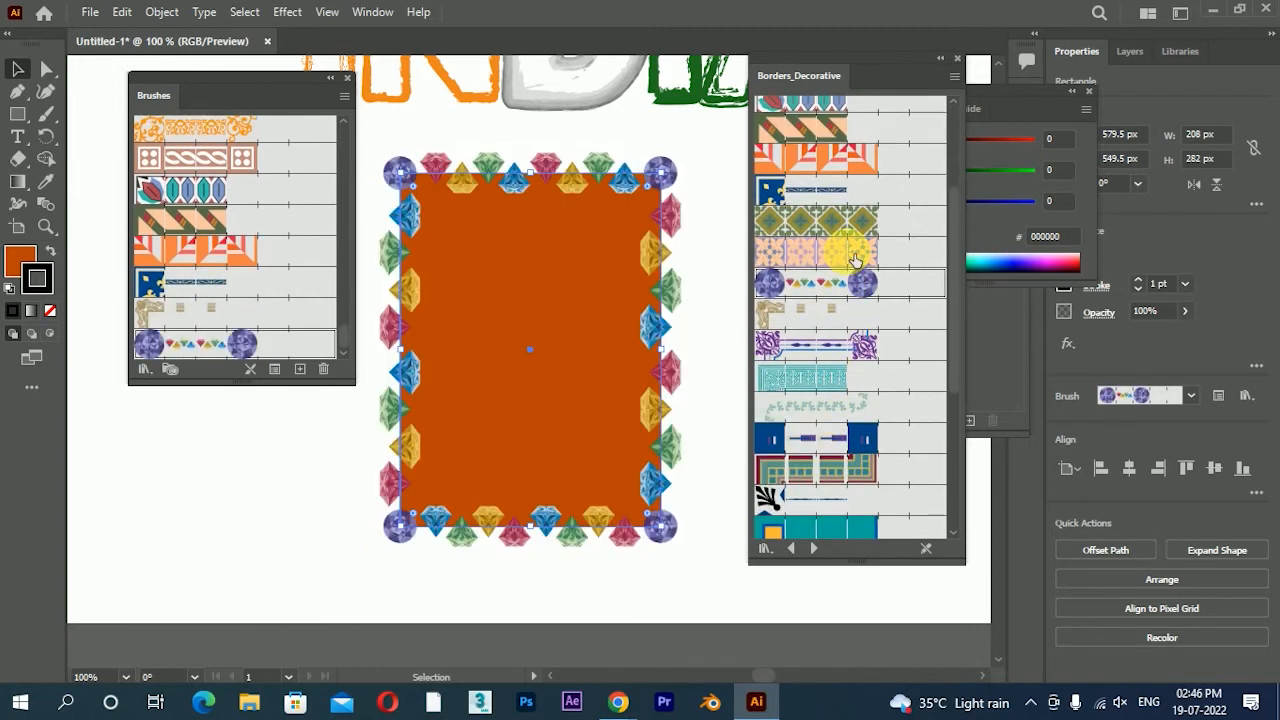
pyautogui.click(855, 262)
pyautogui.click(853, 221)
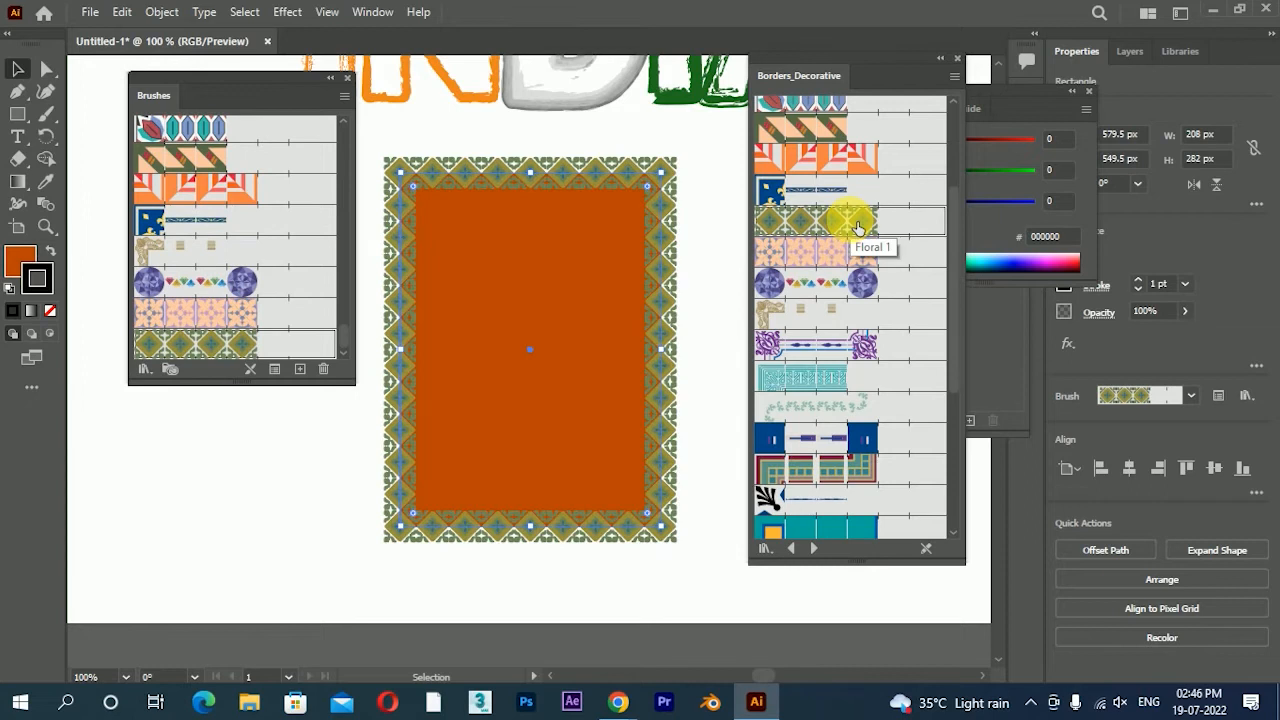
# - Try the plain teal and black leaf-corner brushes on the rectangle, ending with the dark red and teal geometric frame
pyautogui.scroll(-3, 843, 347)
pyautogui.click(845, 305)
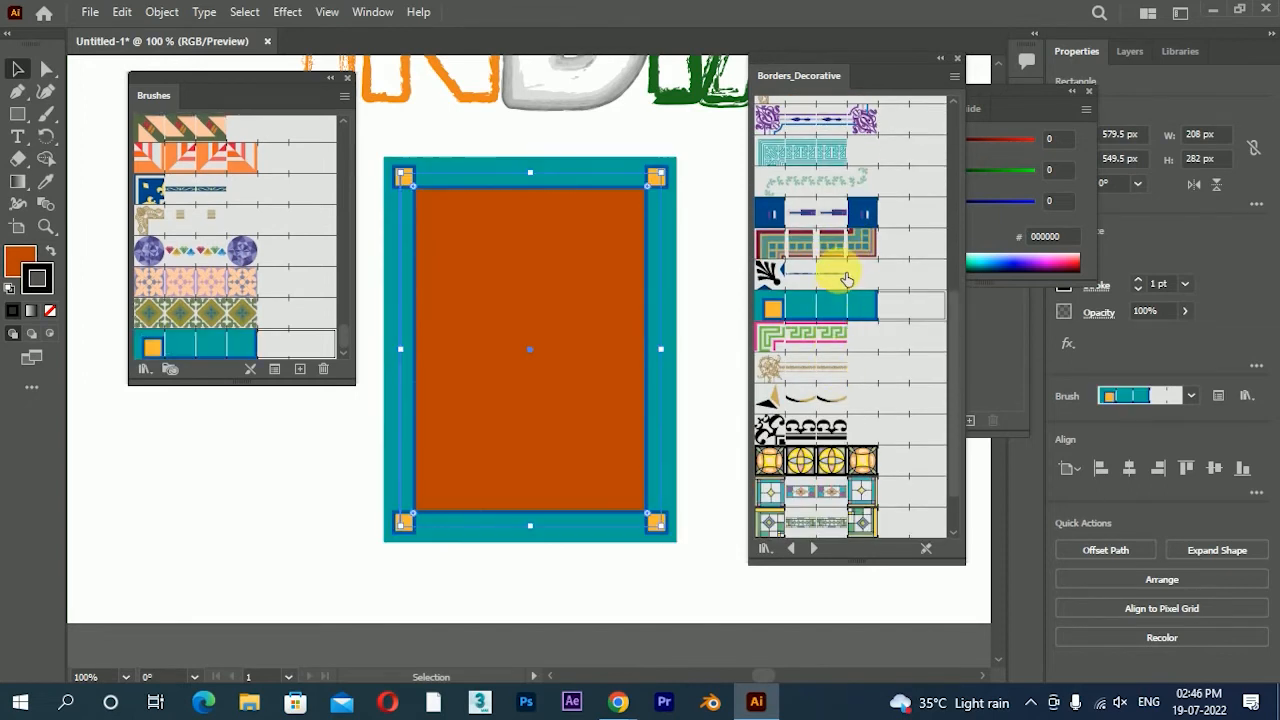
pyautogui.click(845, 271)
pyautogui.click(843, 243)
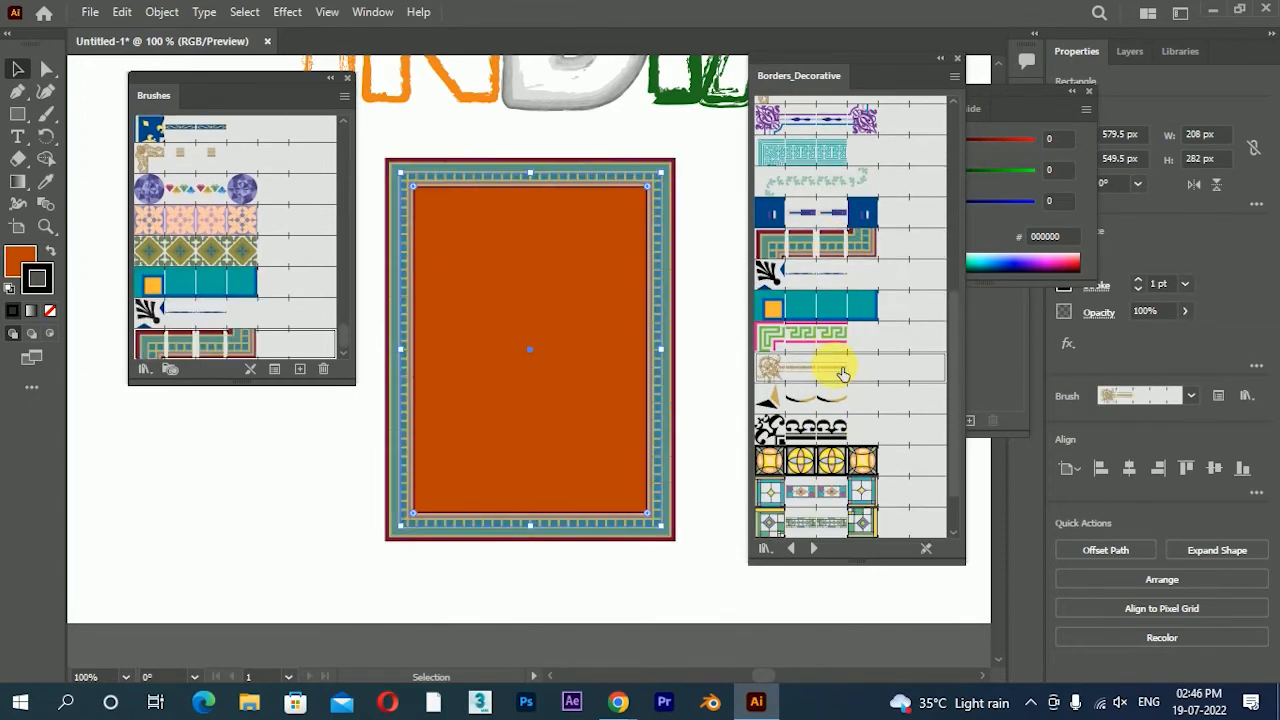
# - Try the tan rosette, green-and-pink key and gold-and-black corner border brushes on the rectangle
pyautogui.click(828, 367)
pyautogui.click(829, 337)
pyautogui.scroll(-2, 838, 378)
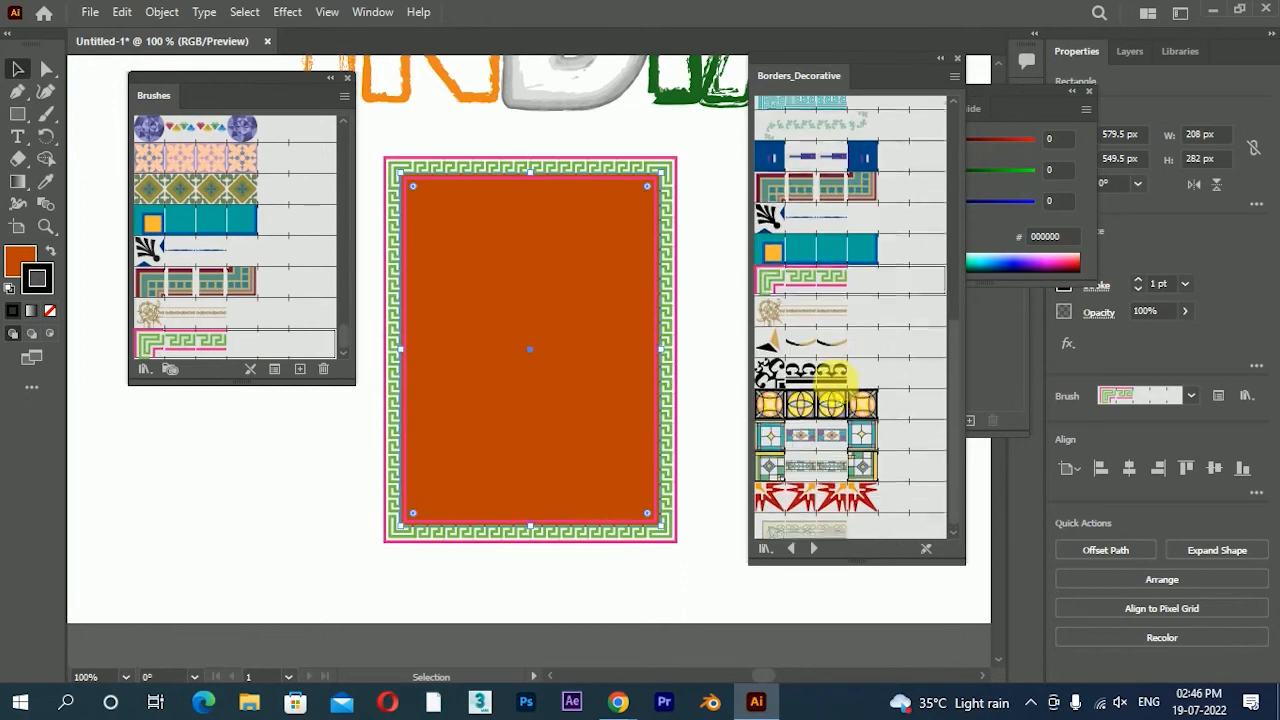
pyautogui.click(813, 333)
# - Try the yellow stained glass, teal stained glass and red starburst border brushes on the rectangle
pyautogui.click(820, 400)
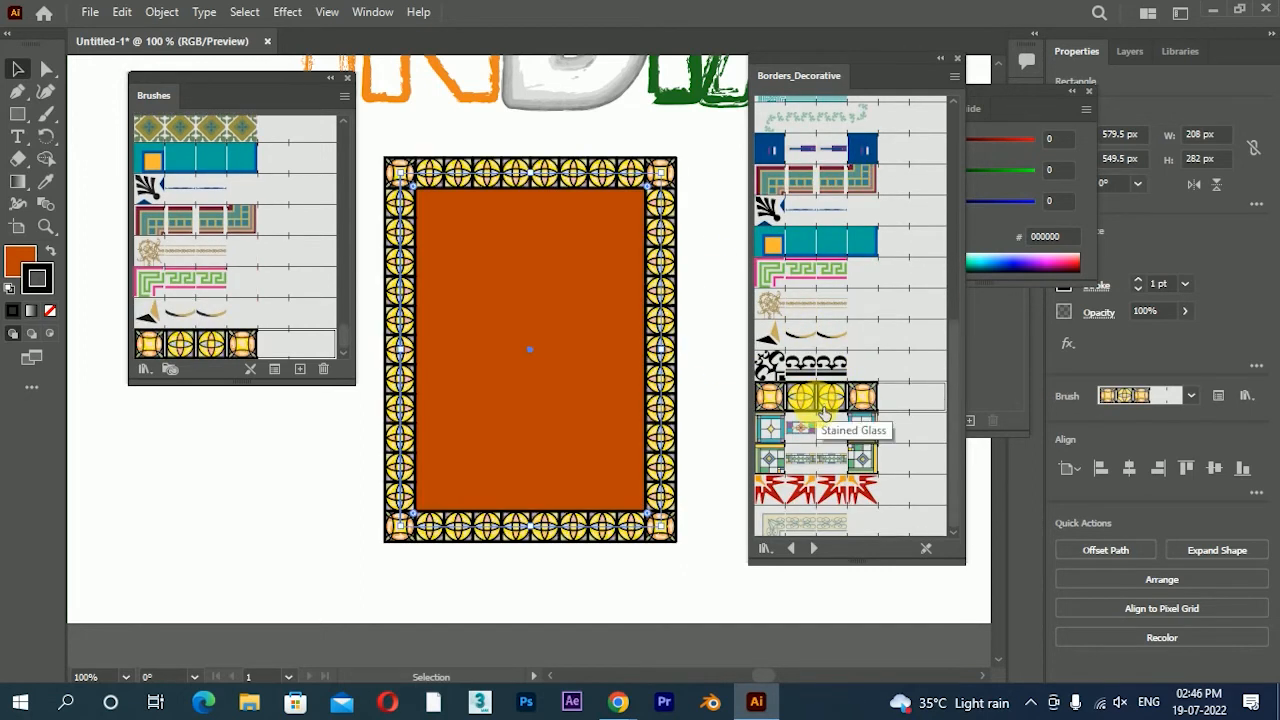
pyautogui.click(836, 430)
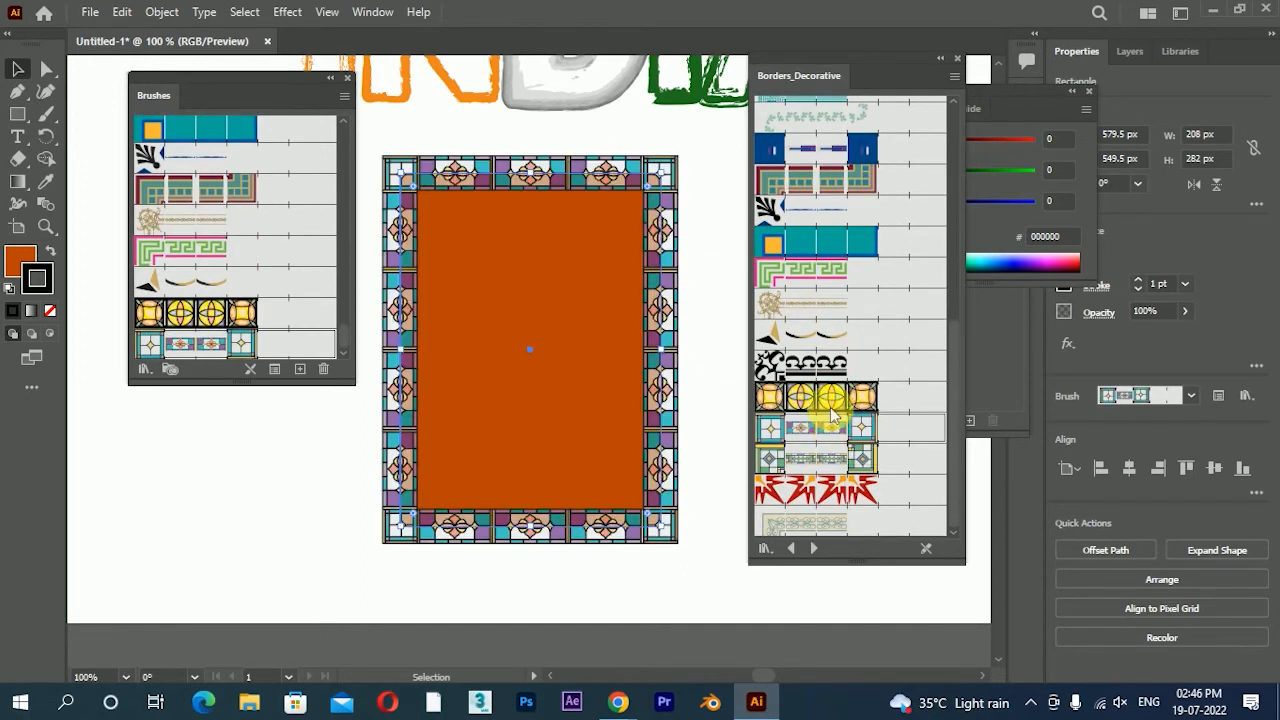
pyautogui.click(818, 492)
# - Open the Borders_Frames library and try its brown, torn cream, olive and dark wood frames on the rectangle
pyautogui.click(812, 549)
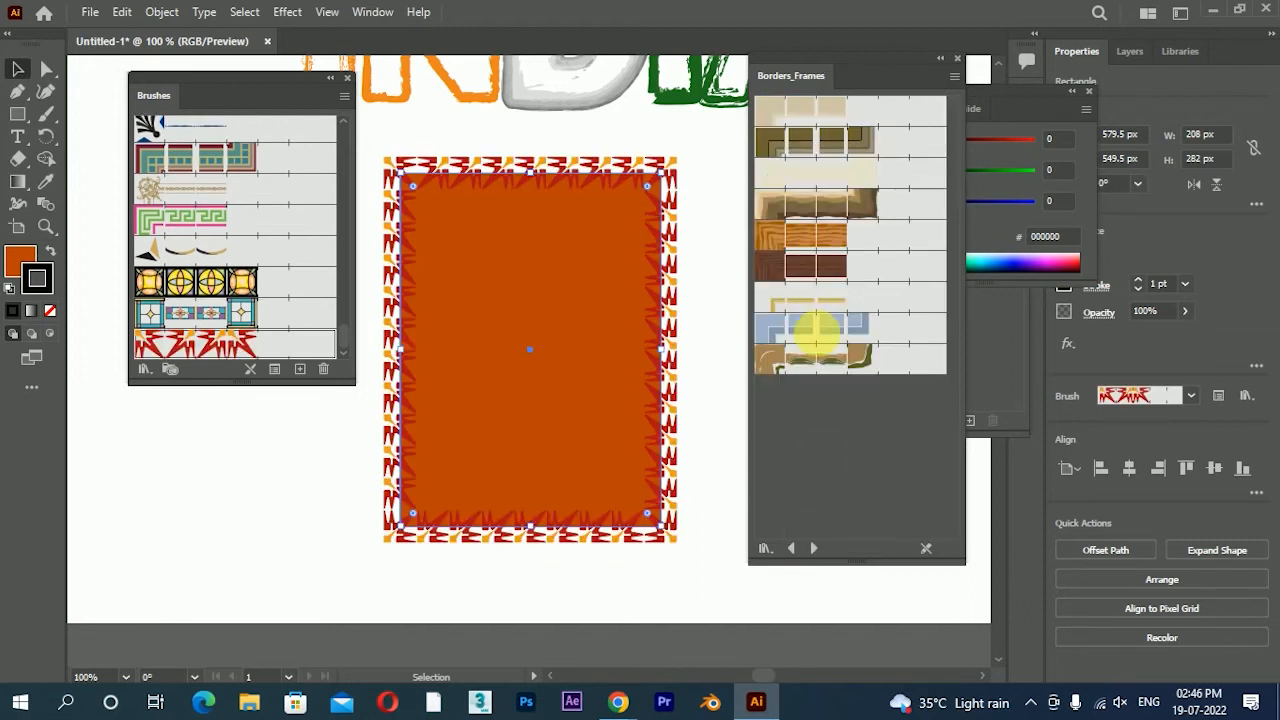
pyautogui.click(848, 145)
pyautogui.click(850, 170)
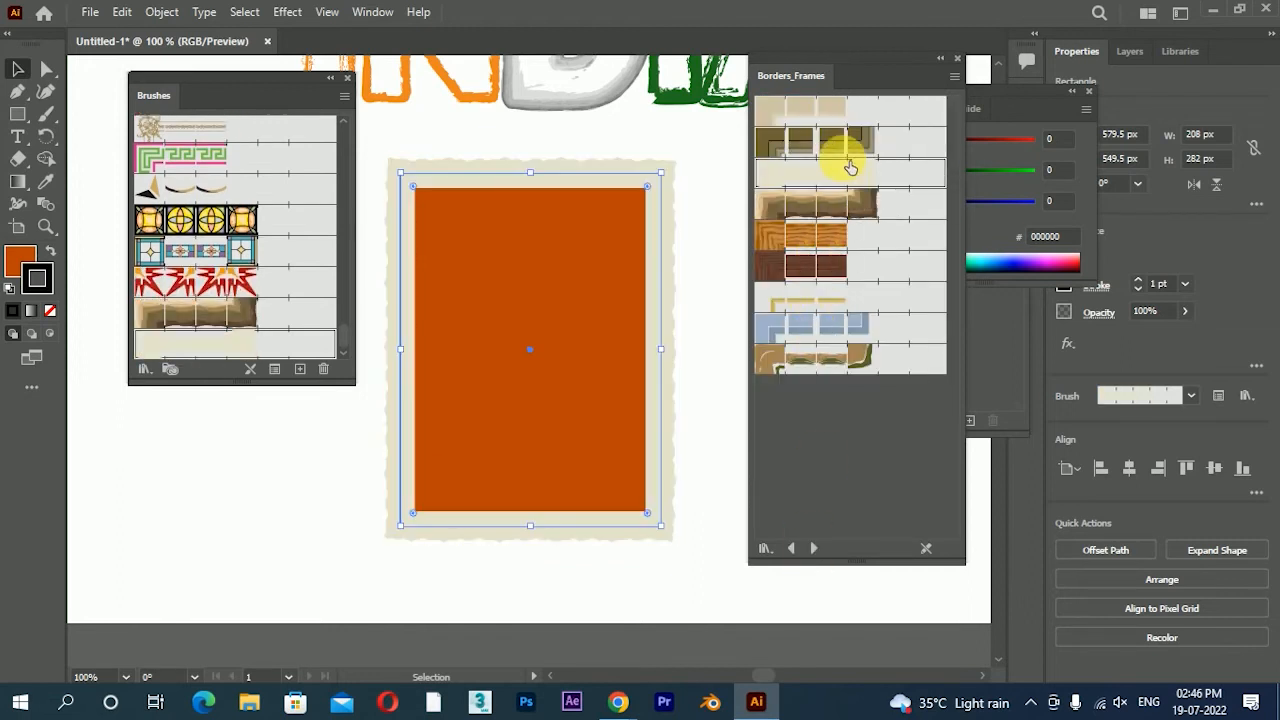
pyautogui.click(847, 148)
pyautogui.click(830, 268)
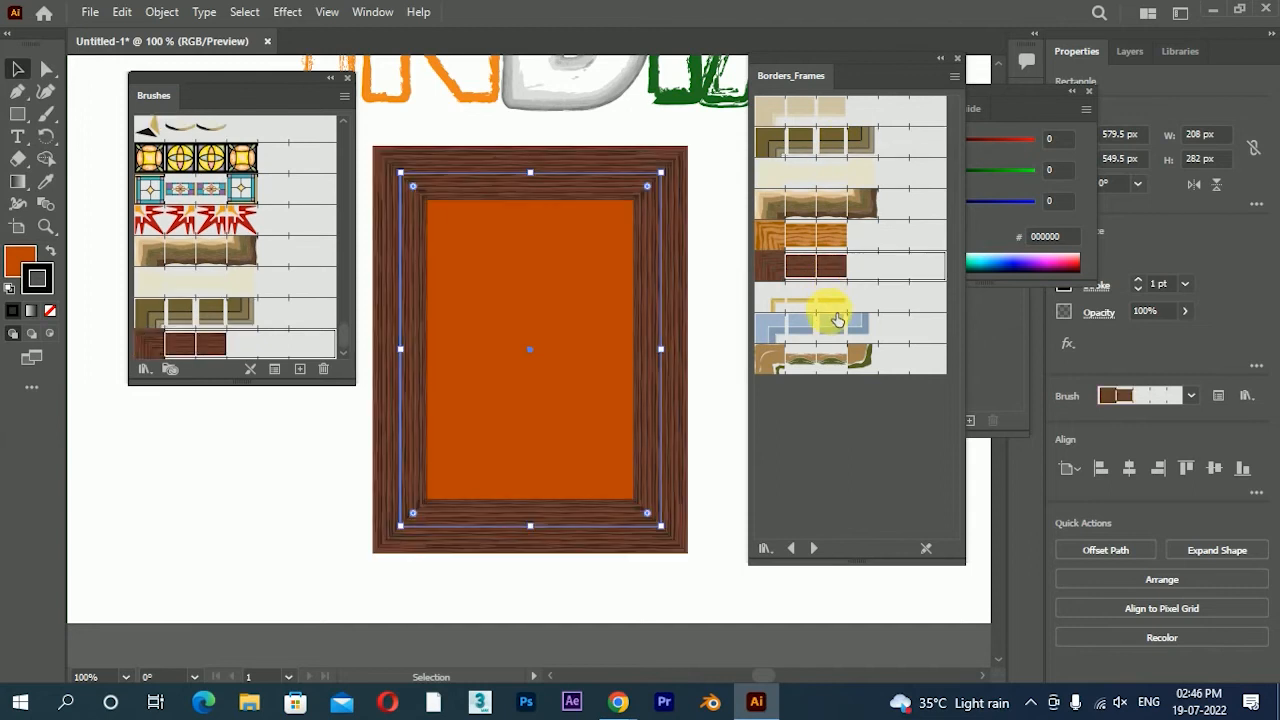
# - Try the thin gold, light blue and brown-and-green frame brushes on the rectangle
pyautogui.click(838, 312)
pyautogui.click(836, 328)
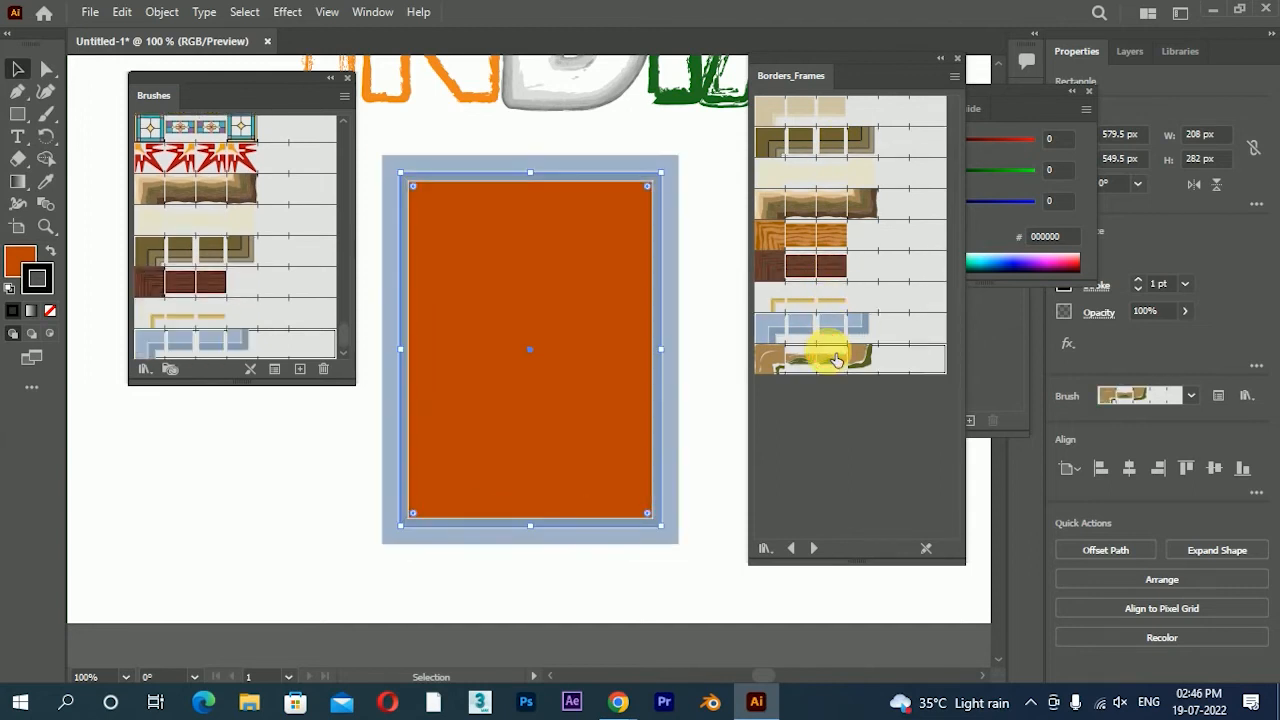
pyautogui.click(836, 360)
# - Open the Borders_Geometric library and try its red-orange, green-white, red-black and black-white triangle borders on the rectangle
pyautogui.click(832, 552)
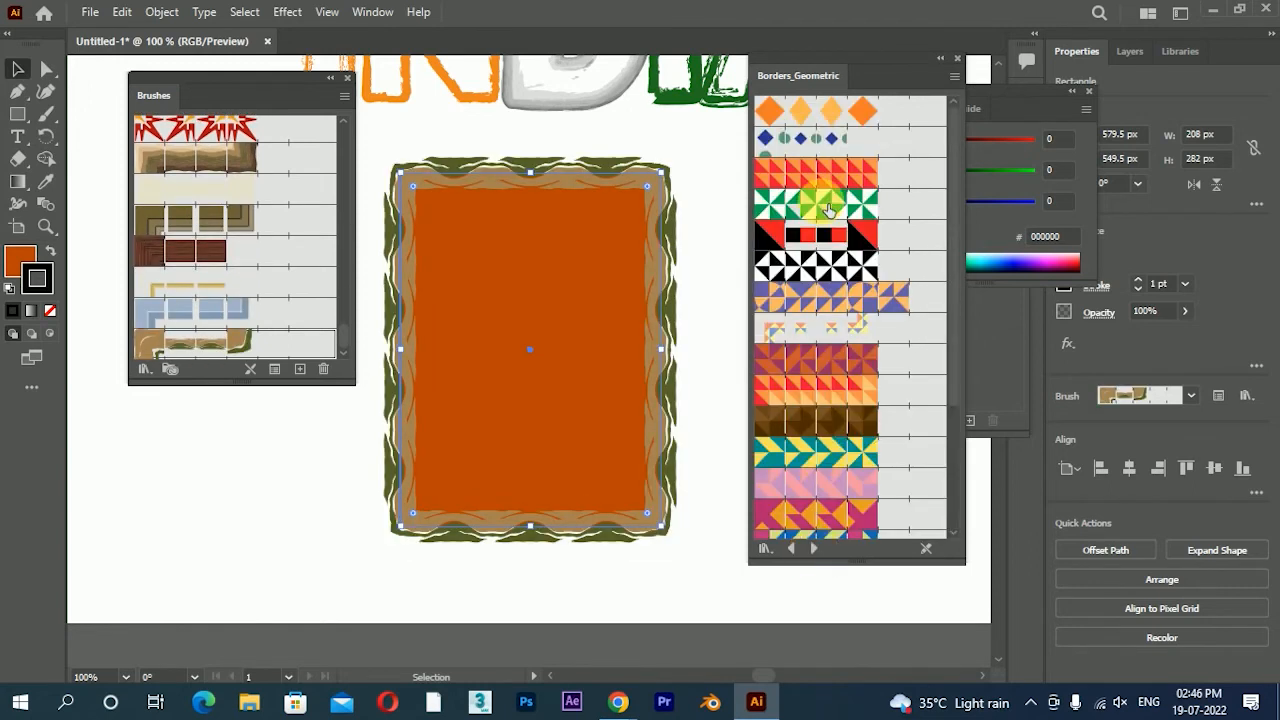
pyautogui.click(818, 172)
pyautogui.click(824, 206)
pyautogui.click(830, 236)
pyautogui.click(830, 266)
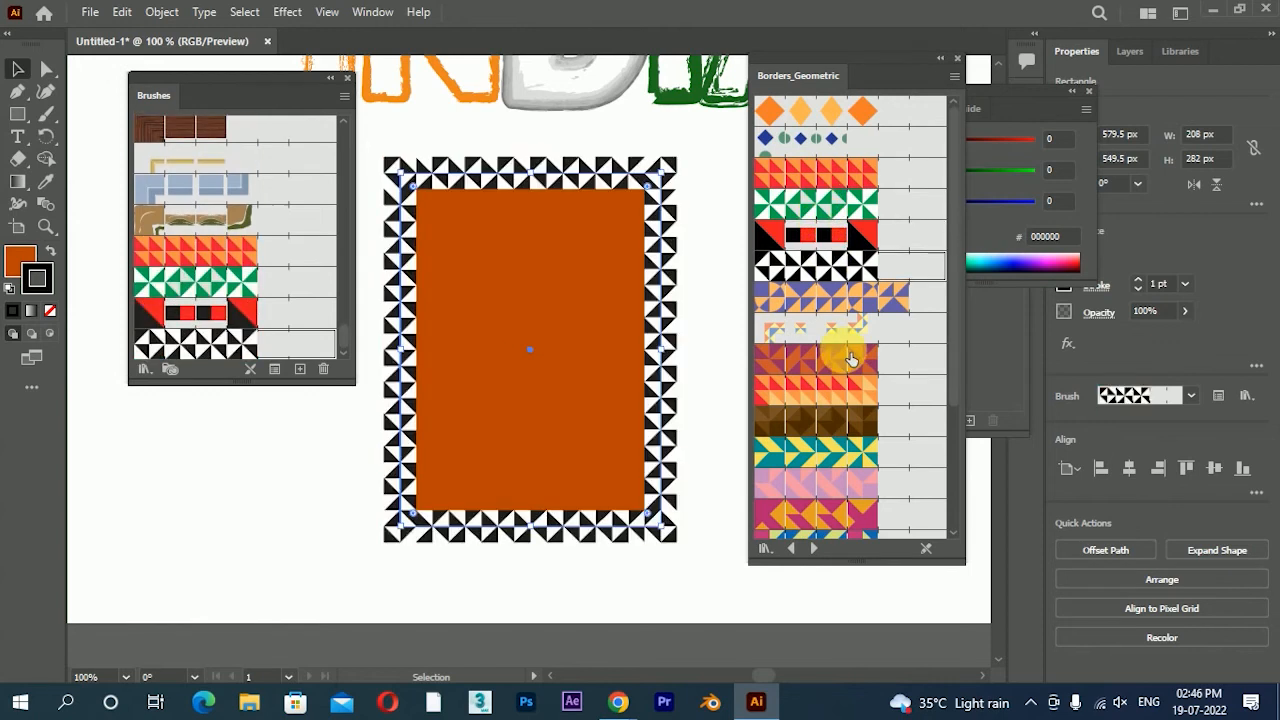
# - Try the teal diamond, light blue, multicoloured and magenta-and-orange geometric border brushes on the rectangle
pyautogui.scroll(-3, 843, 345)
pyautogui.click(832, 430)
pyautogui.click(828, 398)
pyautogui.click(830, 367)
pyautogui.click(836, 340)
pyautogui.click(836, 428)
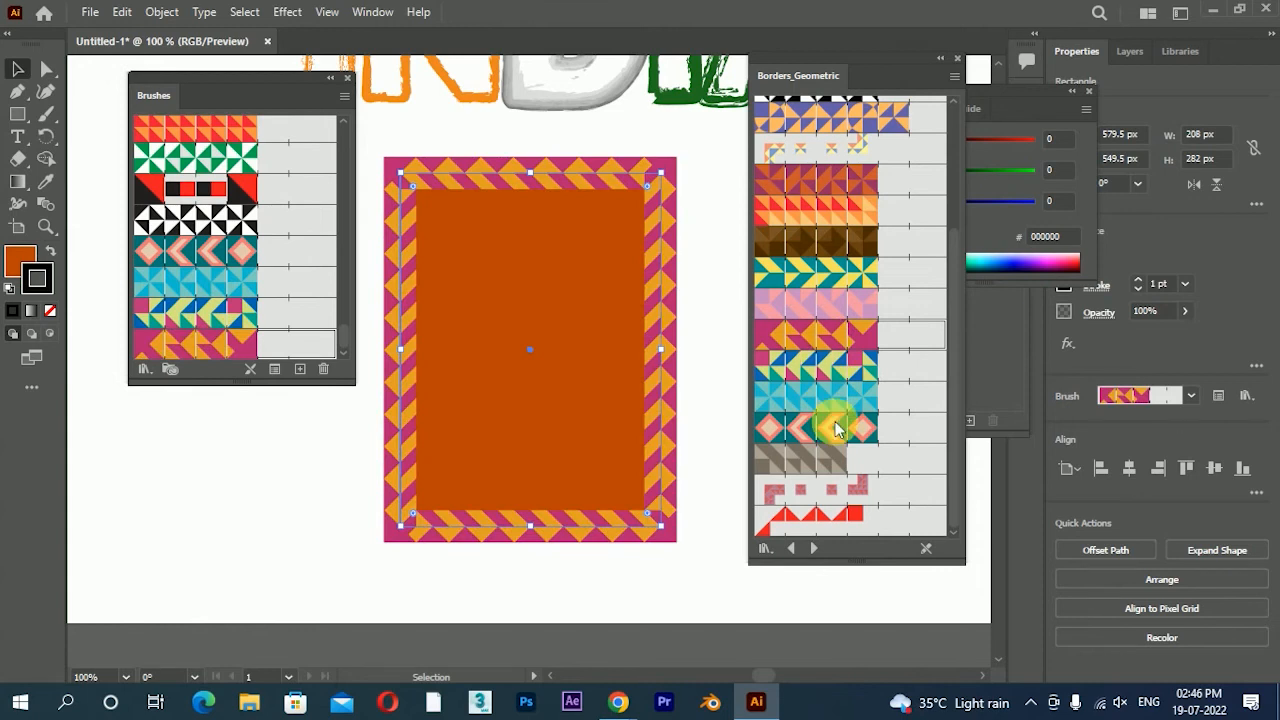
# - Open the Borders_Indigenous library and try its orange maze, grey stone, red triangle, sun and orange zigzag borders on the rectangle
pyautogui.click(814, 549)
pyautogui.click(835, 300)
pyautogui.click(846, 204)
pyautogui.click(830, 172)
pyautogui.click(824, 142)
pyautogui.click(826, 110)
pyautogui.click(835, 266)
# - Try the red spiral, blue stroke, green-and-brown tile and teal ragged indigenous borders on the rectangle
pyautogui.scroll(-3, 835, 268)
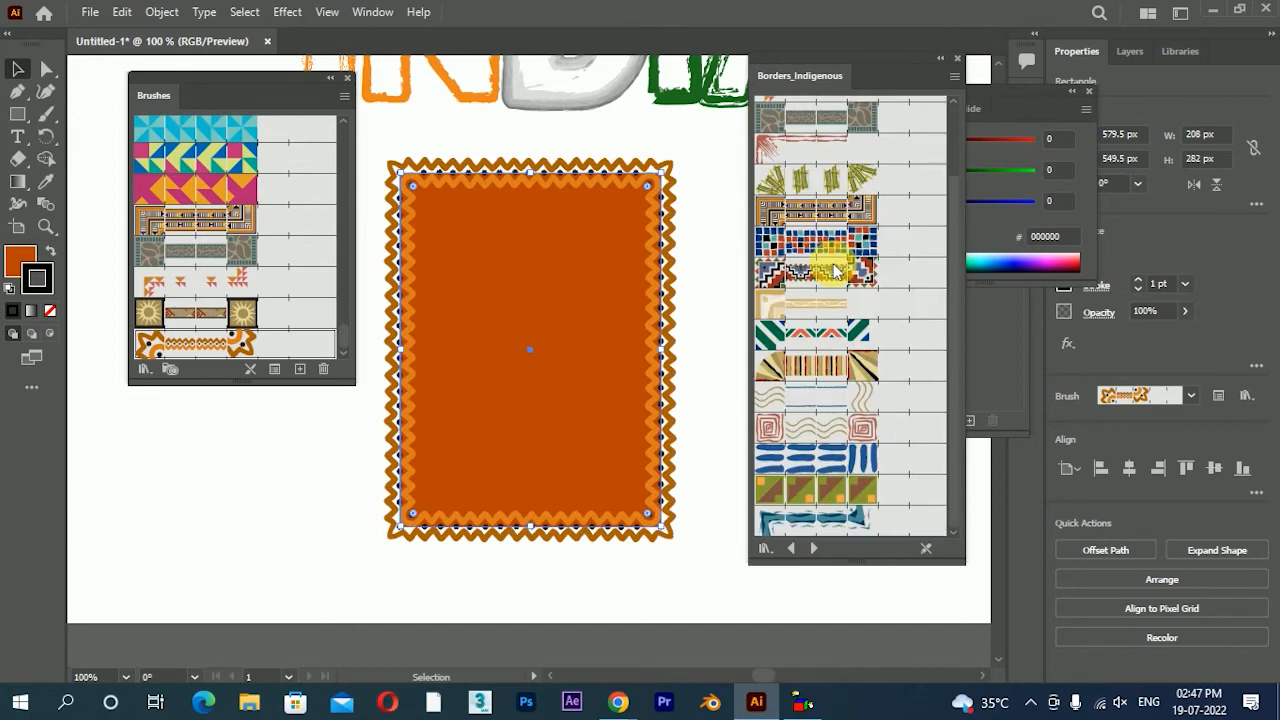
pyautogui.click(838, 430)
pyautogui.click(829, 457)
pyautogui.click(823, 490)
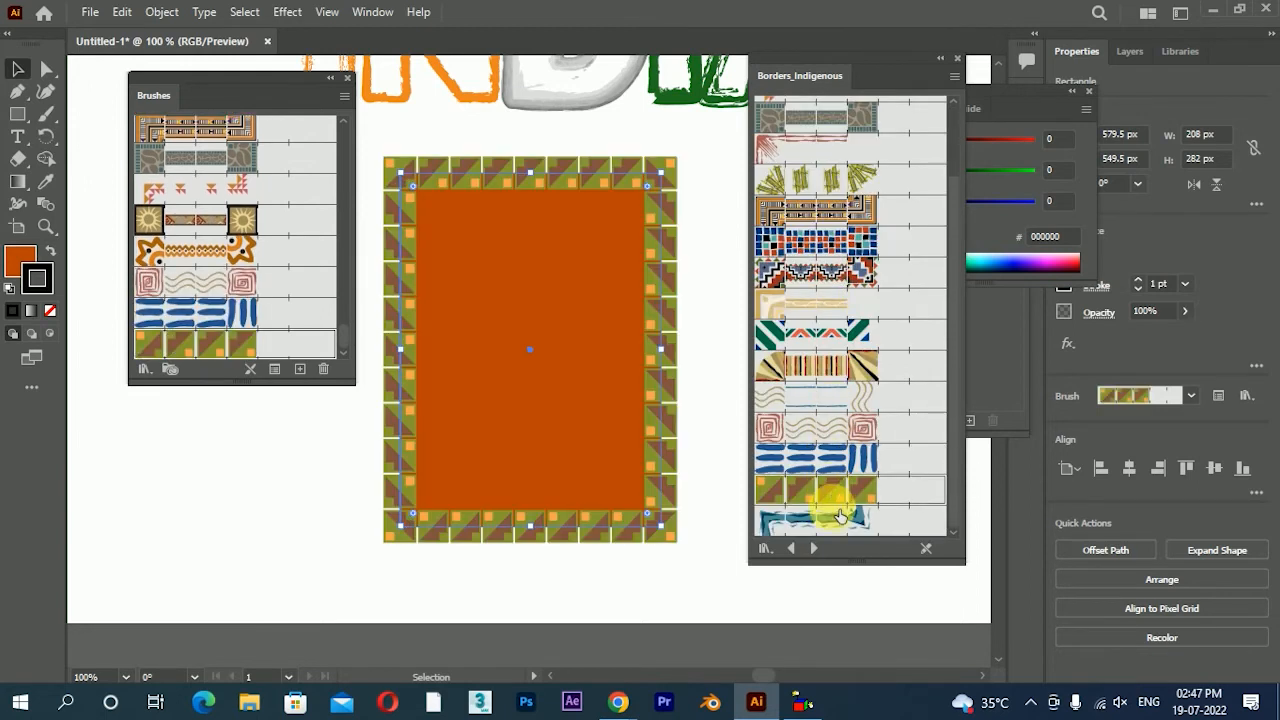
pyautogui.click(840, 516)
# - Open the Borders_Lines library and apply its first five brushes in turn, ending with the dark green double line with notched corners
pyautogui.click(813, 548)
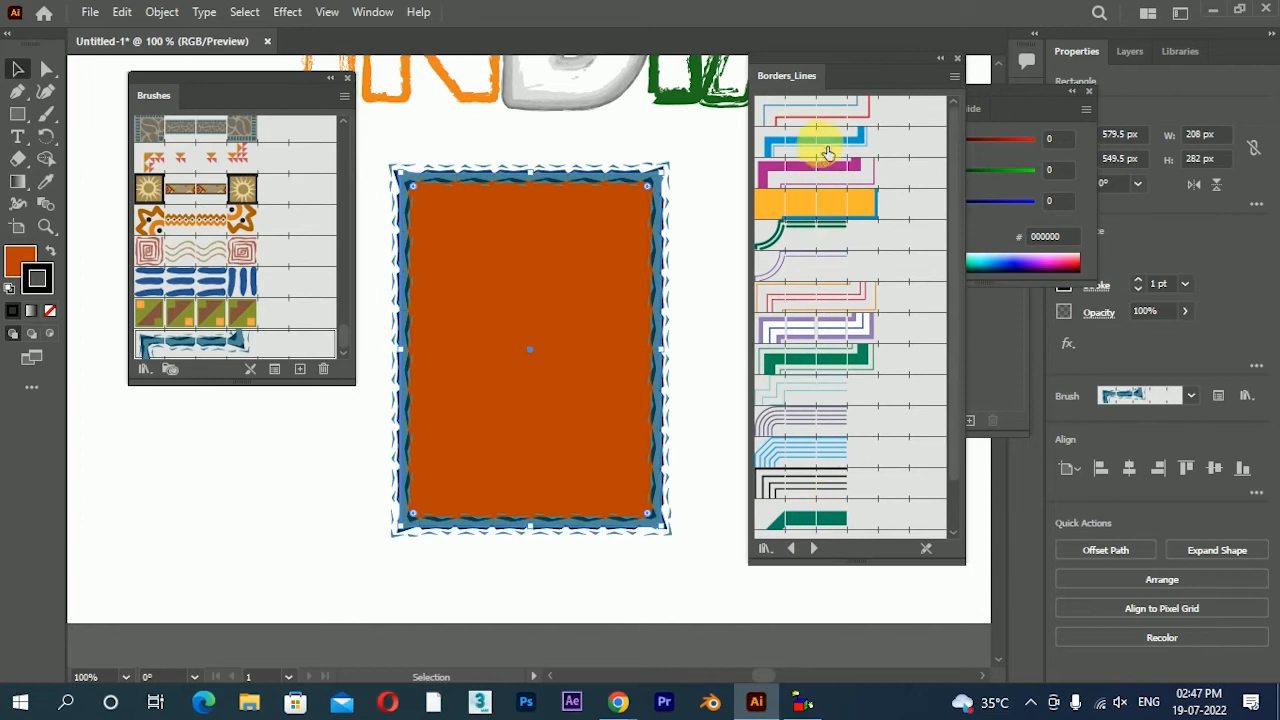
pyautogui.click(820, 140)
pyautogui.click(826, 168)
pyautogui.click(832, 214)
pyautogui.click(829, 236)
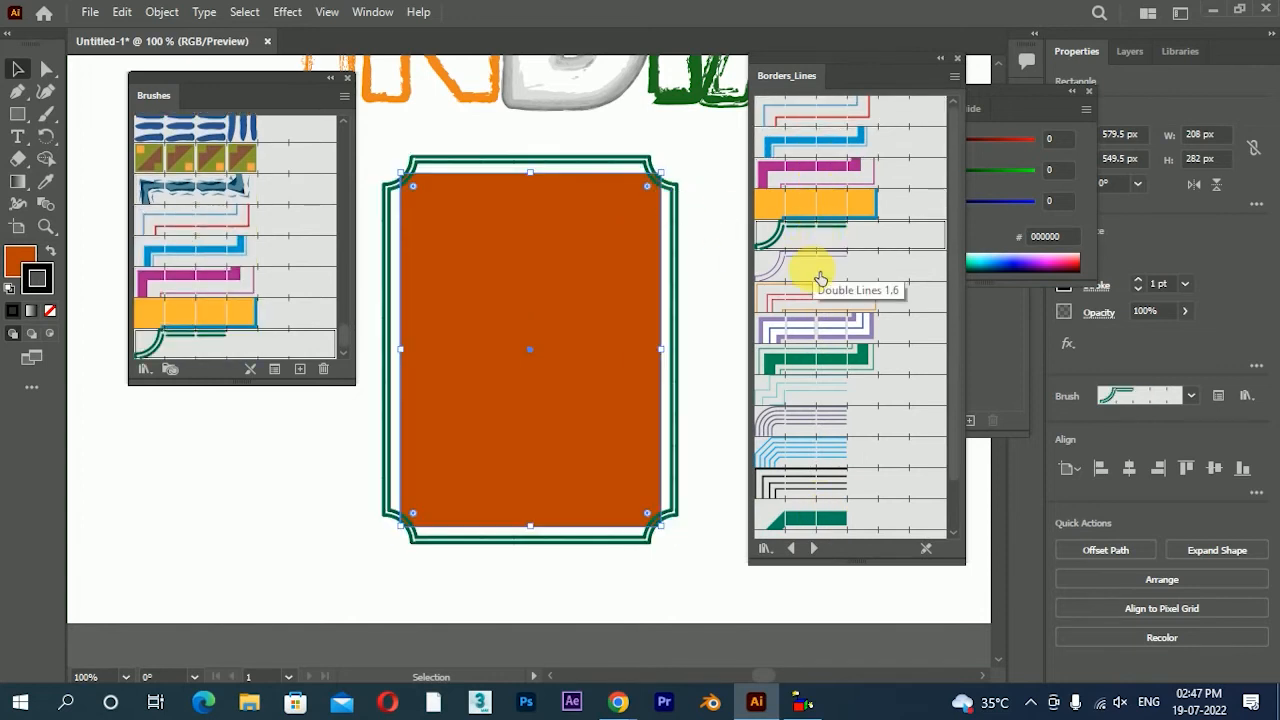
# - Try Double Lines 1.6 and the pink, thick green, multi-line purple and brown battlement line borders on the rectangle
pyautogui.click(820, 265)
pyautogui.click(824, 300)
pyautogui.click(815, 350)
pyautogui.click(820, 418)
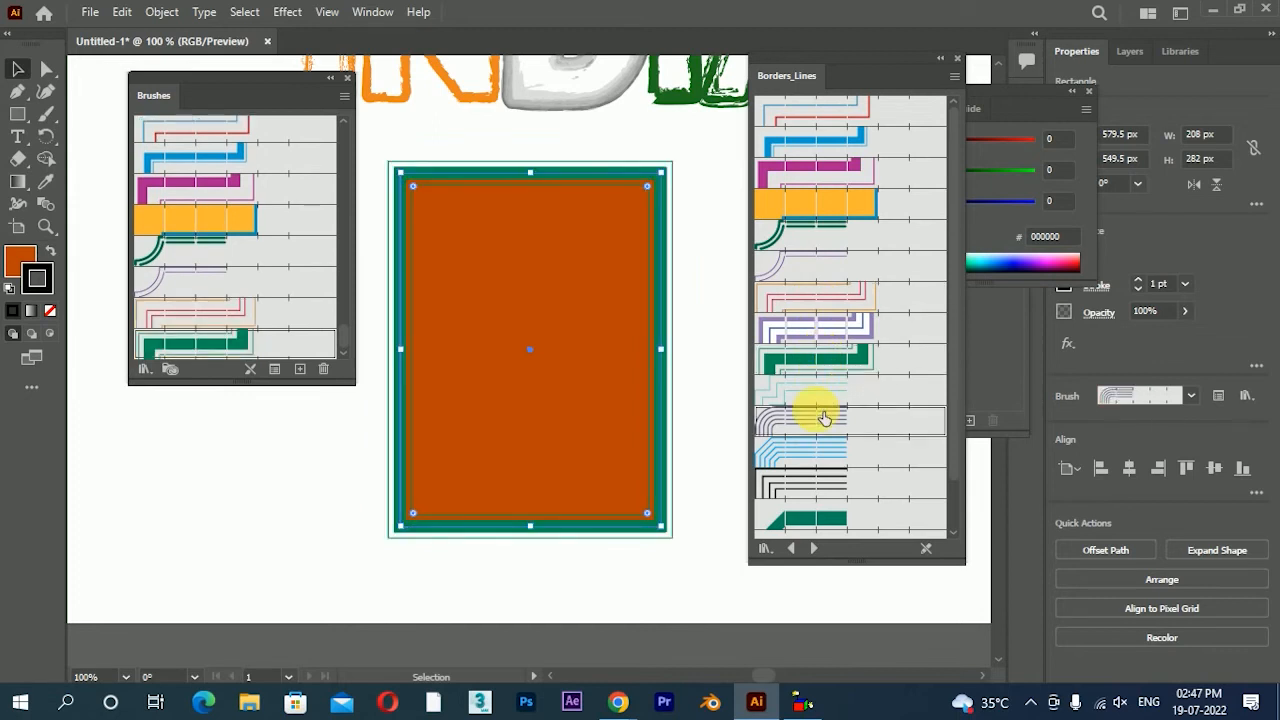
pyautogui.scroll(-1, 812, 330)
pyautogui.click(794, 540)
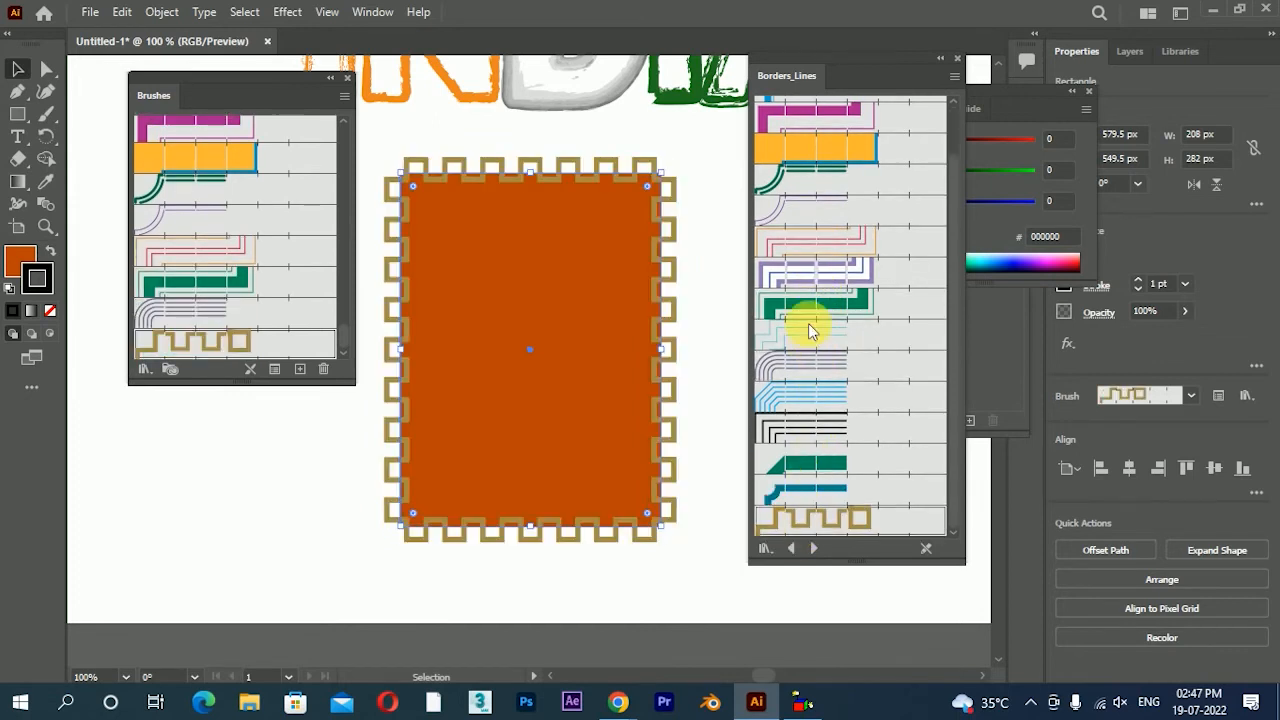
pyautogui.moveTo(953, 251); pyautogui.dragTo(959, 295)
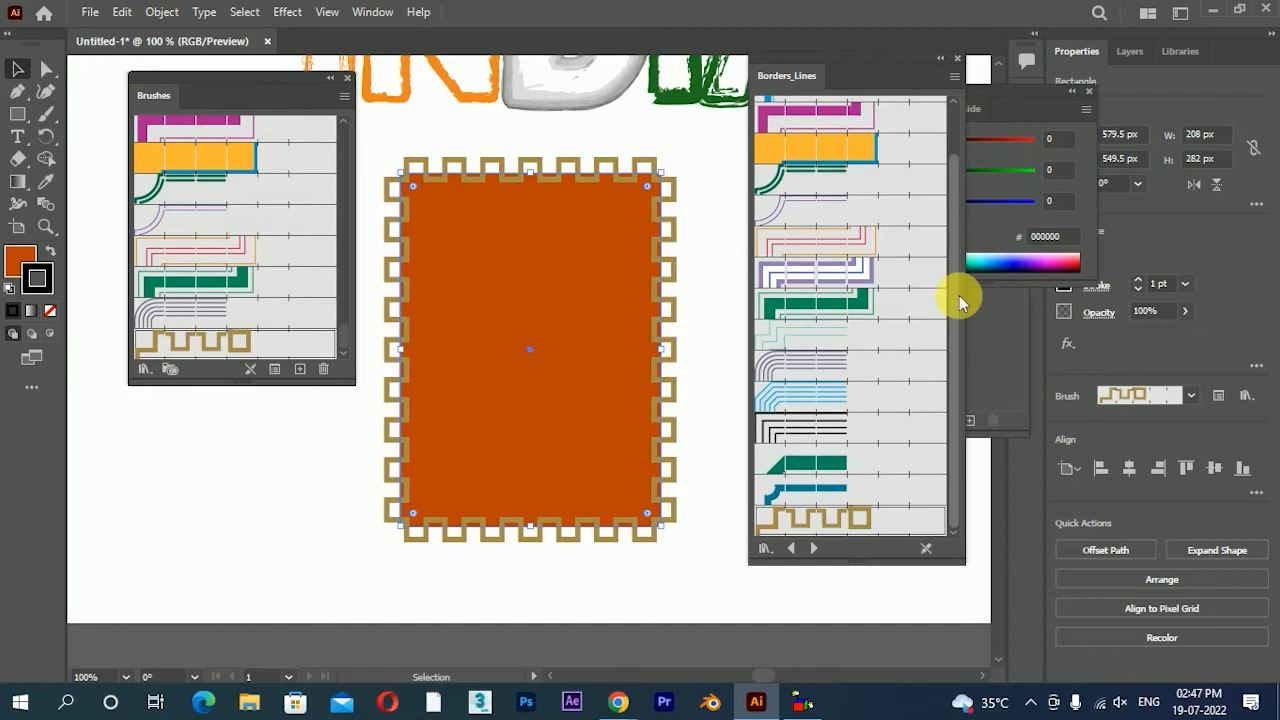
# - Open the Borders_Novelty library and try its airplane, thin blue arrow and ant borders on the rectangle
pyautogui.click(822, 548)
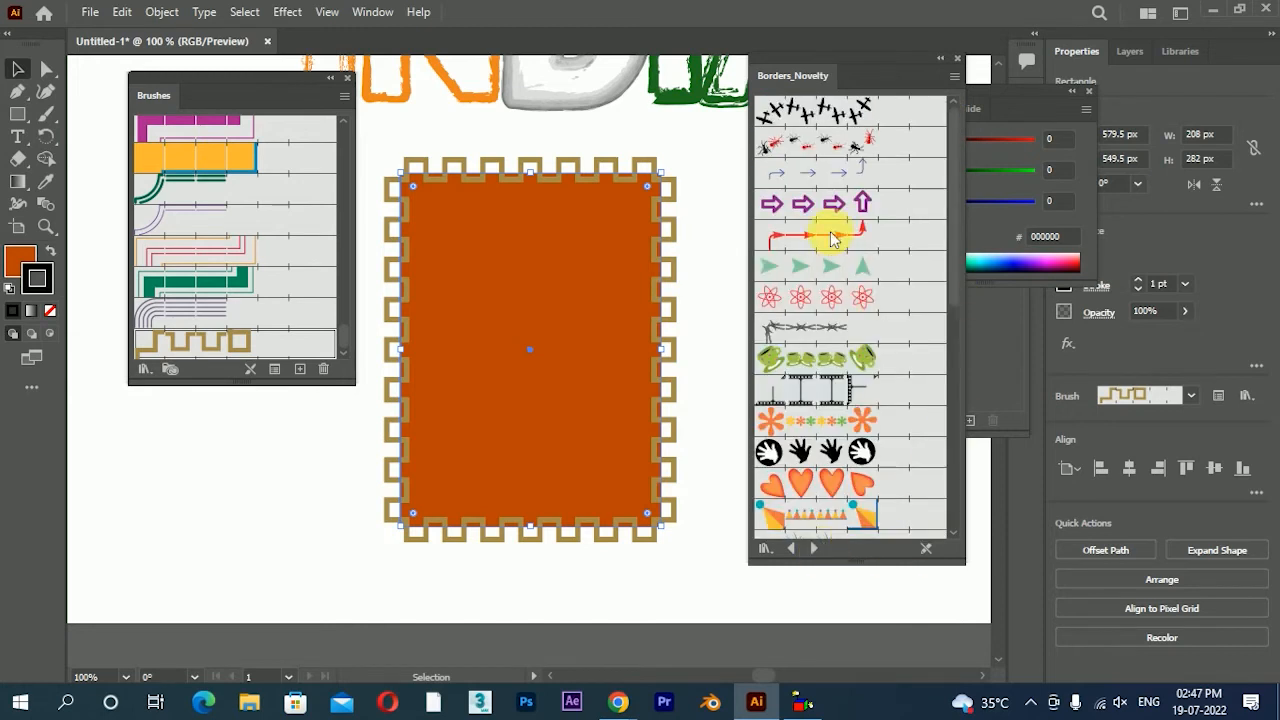
pyautogui.click(830, 113)
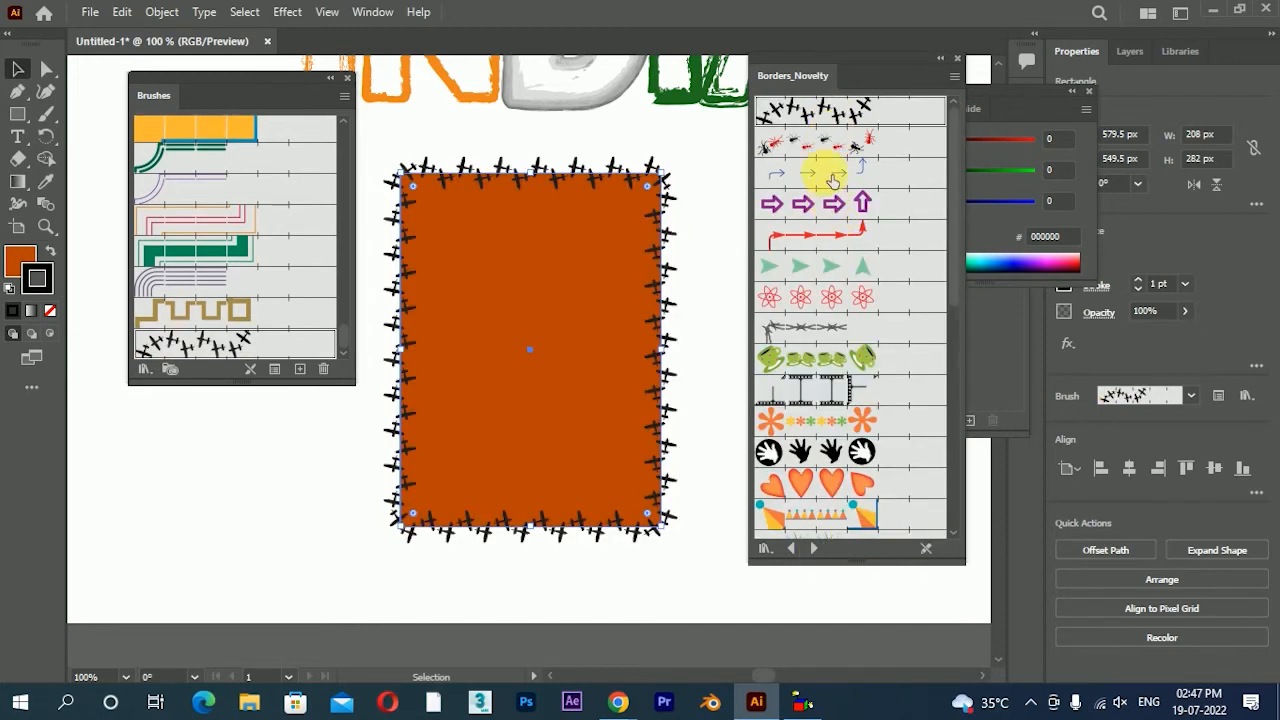
pyautogui.click(833, 180)
pyautogui.click(824, 142)
# - Try the handprint, coloured flower and green teacup novelty borders on the rectangle
pyautogui.scroll(-3, 843, 308)
pyautogui.click(835, 340)
pyautogui.click(846, 302)
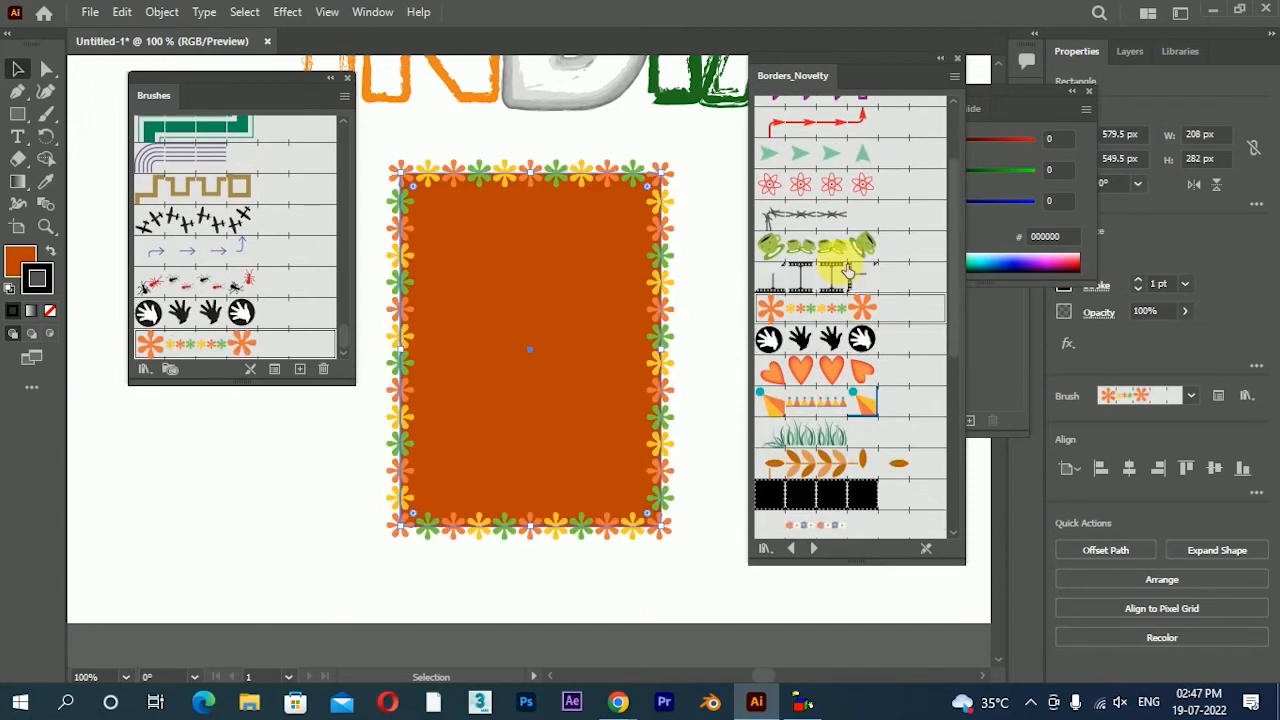
pyautogui.click(842, 250)
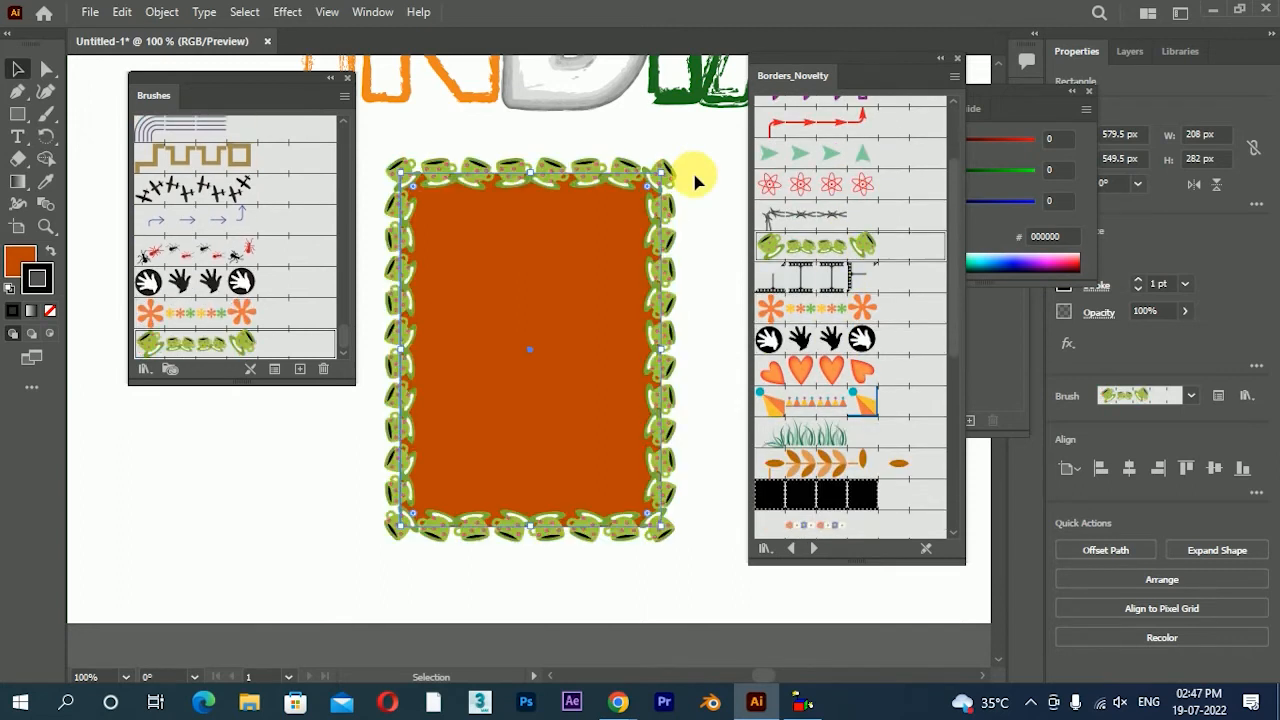
# - Try the grass, orange heart and black perforated stamp novelty borders on the rectangle
pyautogui.click(836, 432)
pyautogui.scroll(-3, 820, 218)
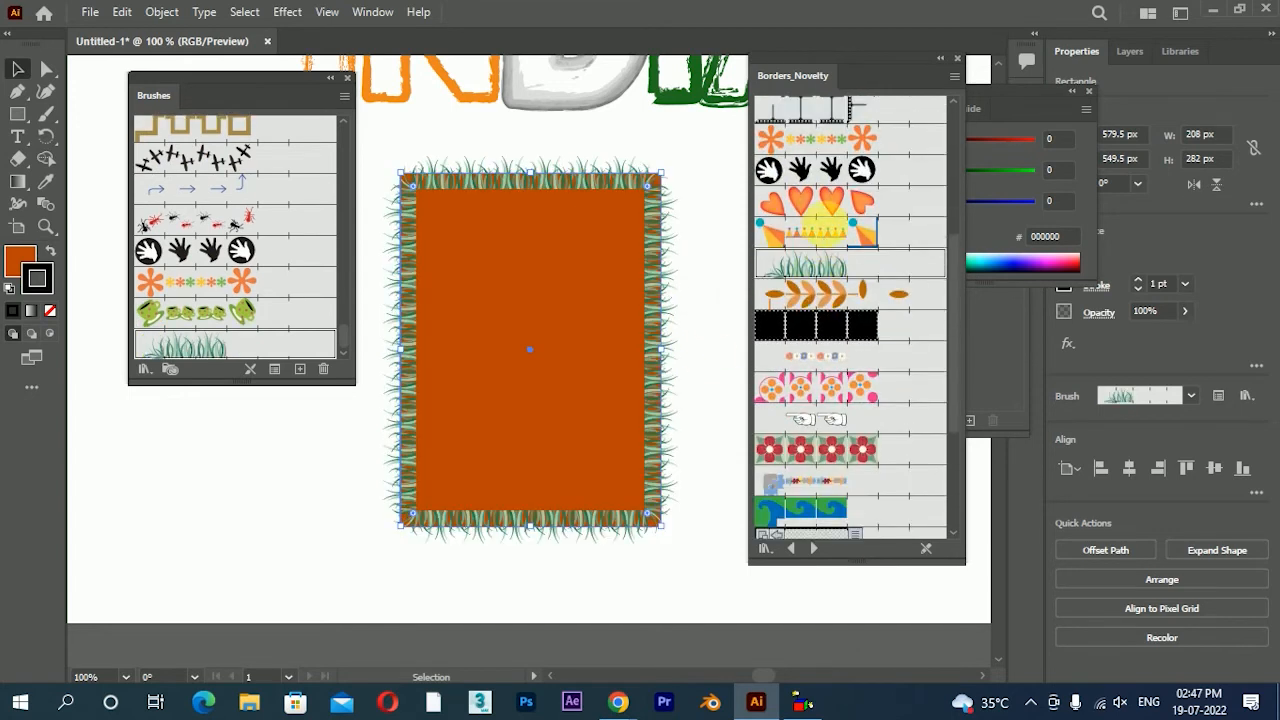
pyautogui.click(818, 207)
pyautogui.click(870, 342)
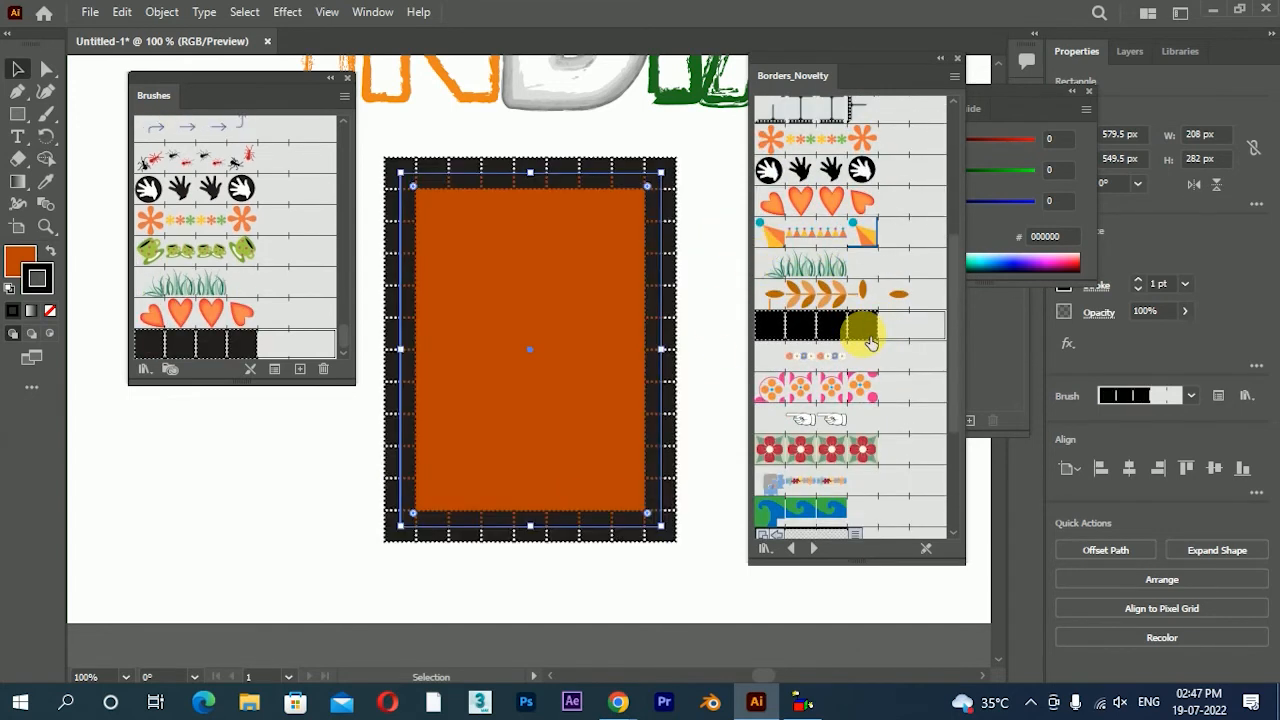
# - Try the railroad track, paw print and bird track novelty borders on the rectangle
pyautogui.scroll(-3, 860, 310)
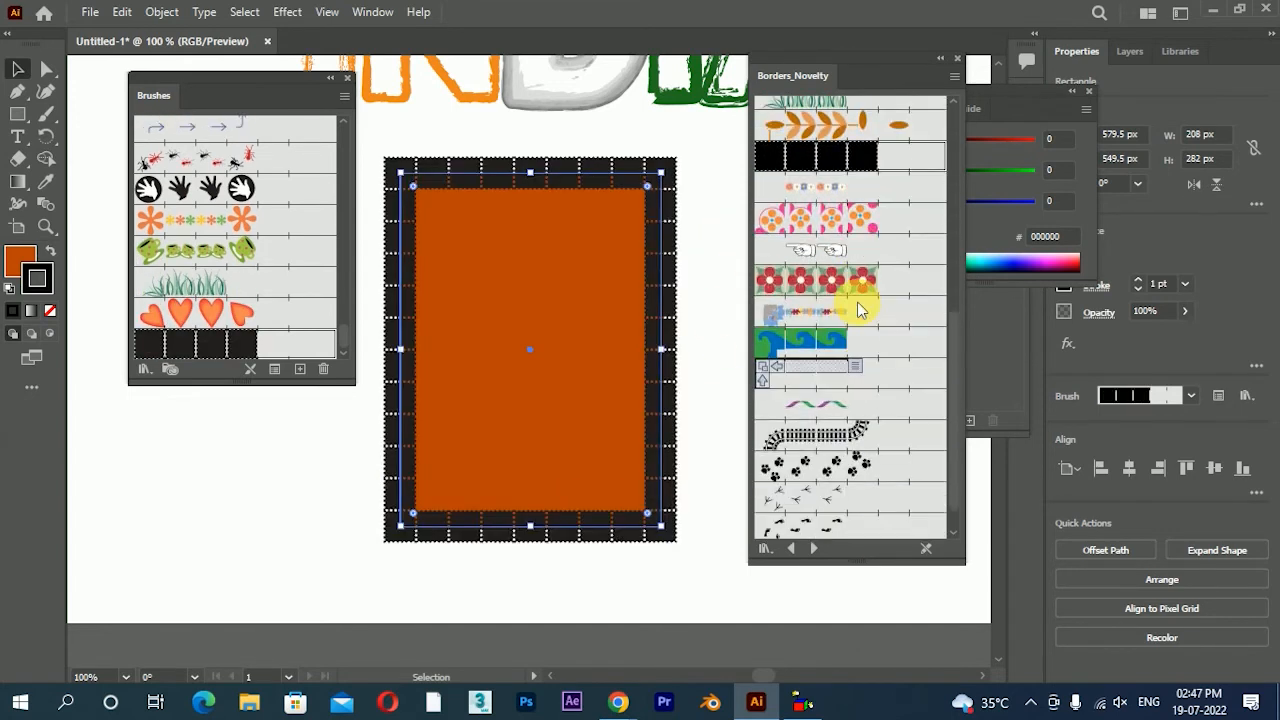
pyautogui.click(843, 436)
pyautogui.click(852, 468)
pyautogui.click(846, 497)
# - Try the shoe print, webbed footprint and red flower tile novelty borders on the rectangle
pyautogui.click(812, 492)
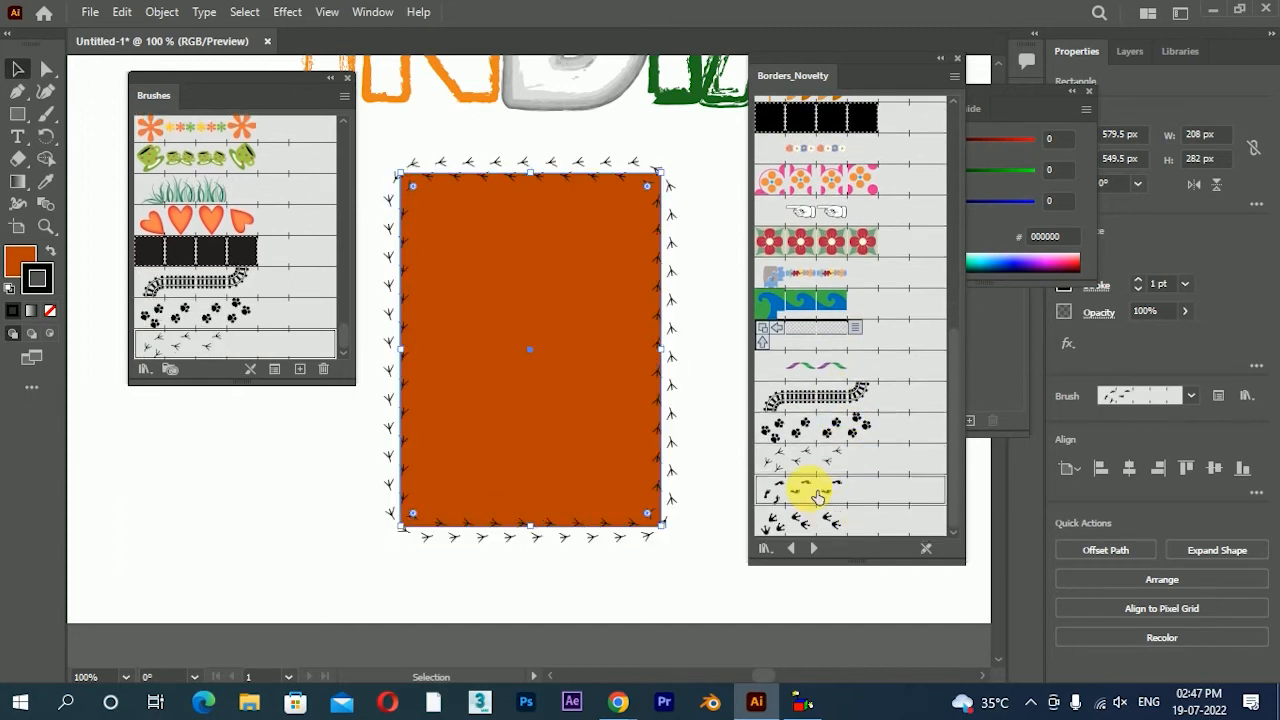
pyautogui.click(810, 522)
pyautogui.scroll(2, 850, 345)
pyautogui.click(838, 348)
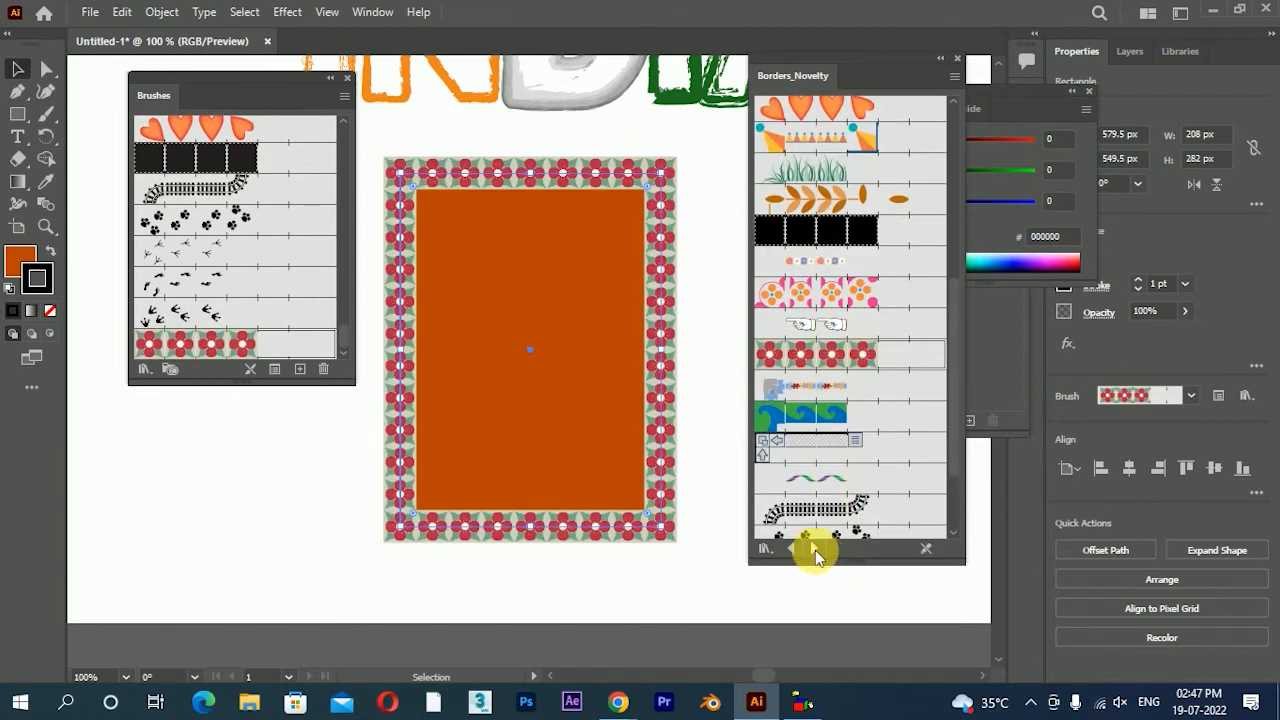
# - Open the Bristle Brush Library and try several bristle brushes on the rectangle, ending with the 3.00 angled flat brush
pyautogui.click(814, 549)
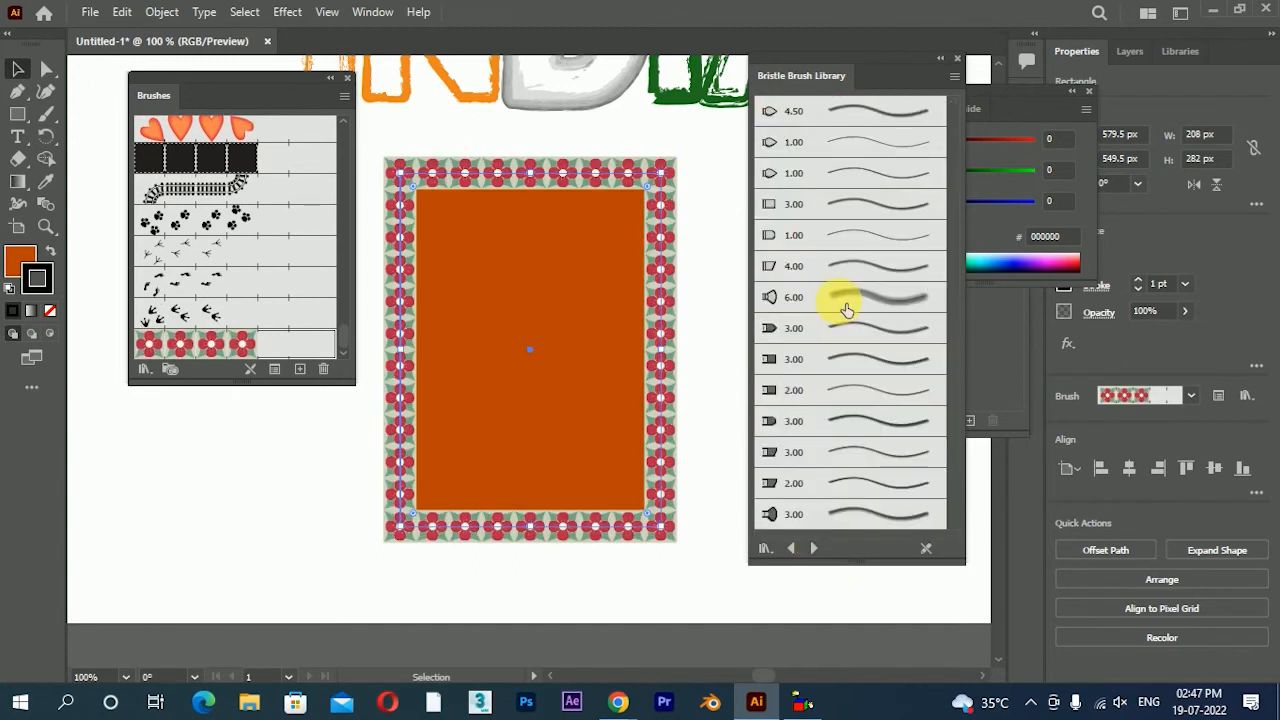
pyautogui.click(885, 118)
pyautogui.click(870, 172)
pyautogui.click(871, 198)
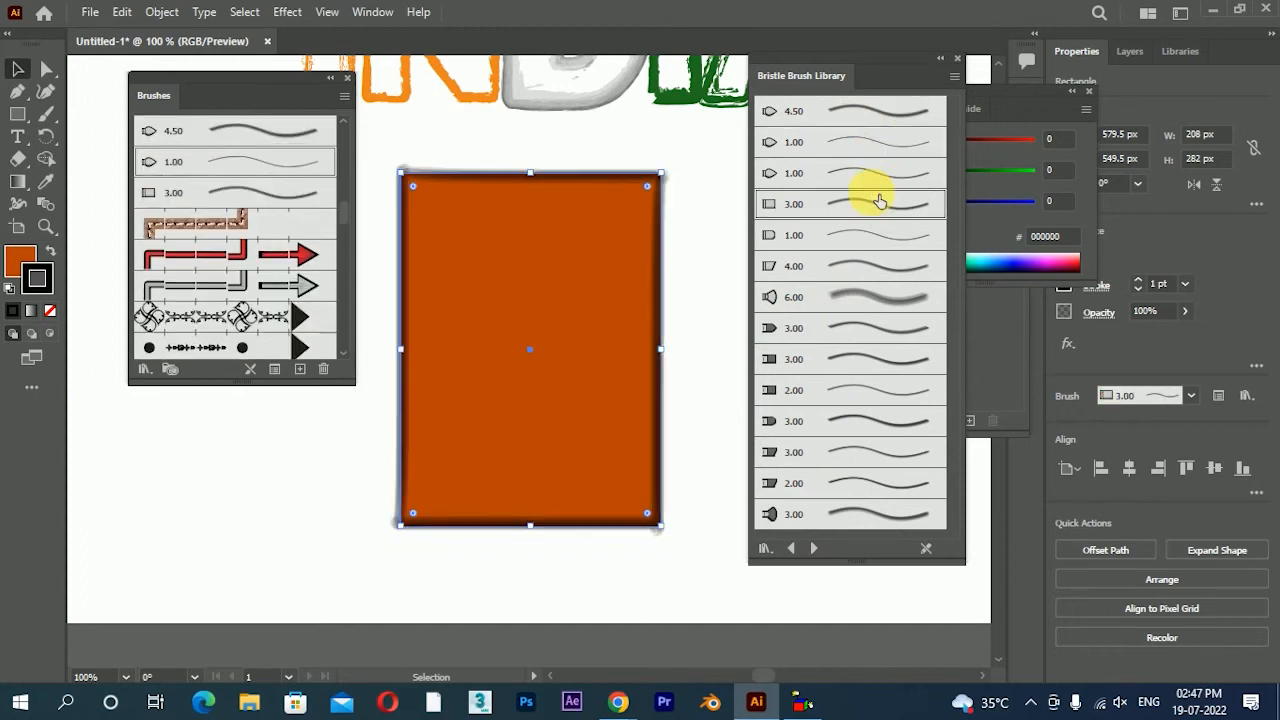
pyautogui.click(832, 452)
# - Open the Decorative_Banners and Seals library and apply the orange ribbon banner brush to the curve above the INDIA letters
pyautogui.click(814, 549)
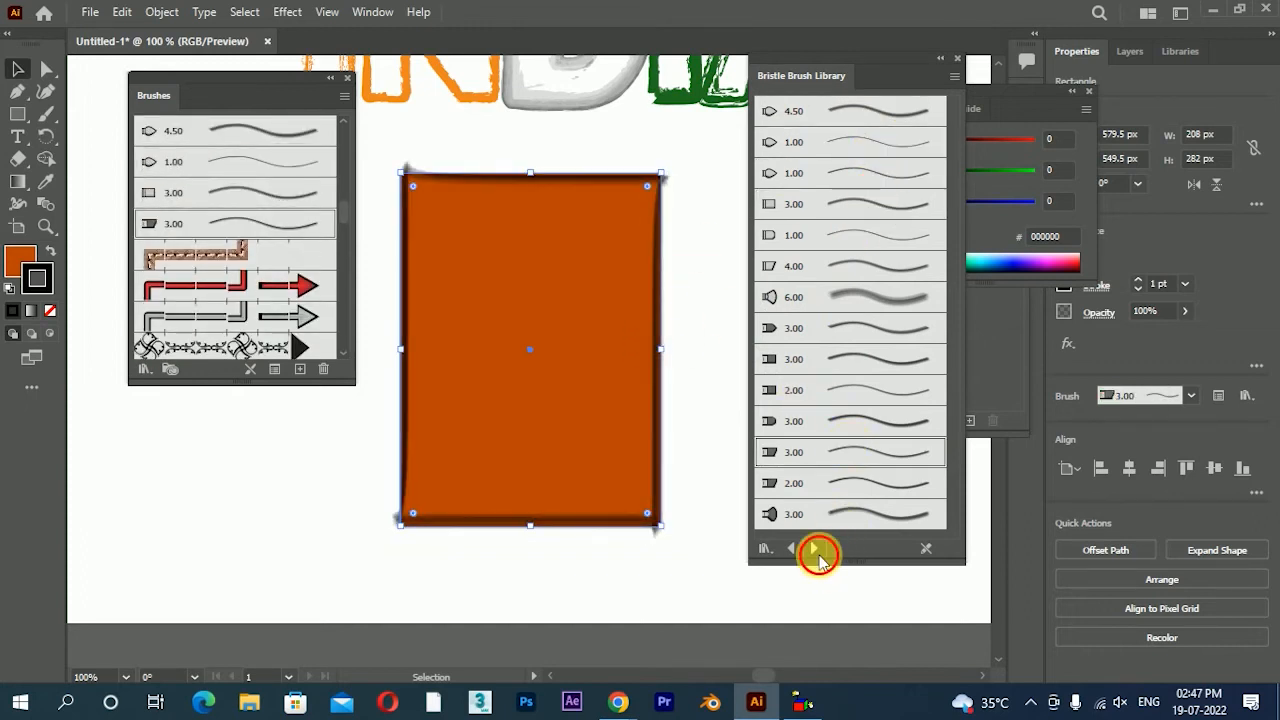
pyautogui.moveTo(644, 277); pyautogui.dragTo(616, 313)
pyautogui.scroll(-2, 633, 276)
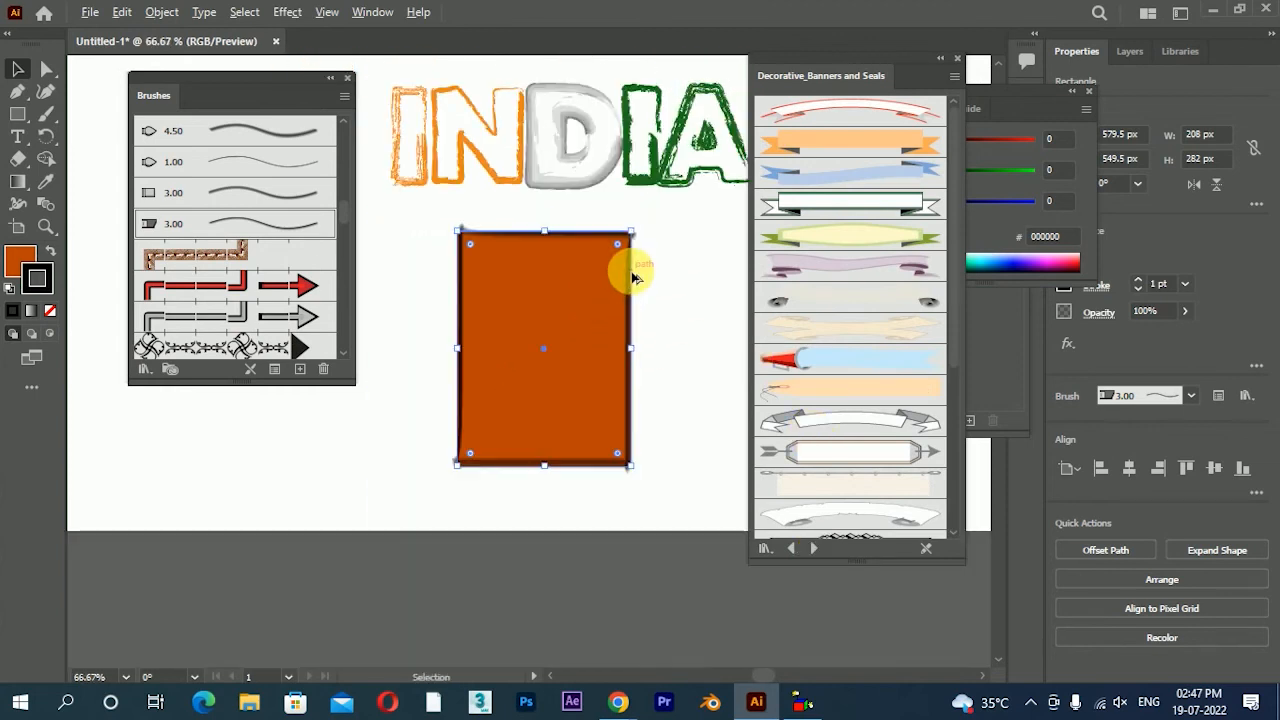
pyautogui.moveTo(628, 203); pyautogui.dragTo(533, 350)
pyautogui.click(522, 193)
pyautogui.click(805, 143)
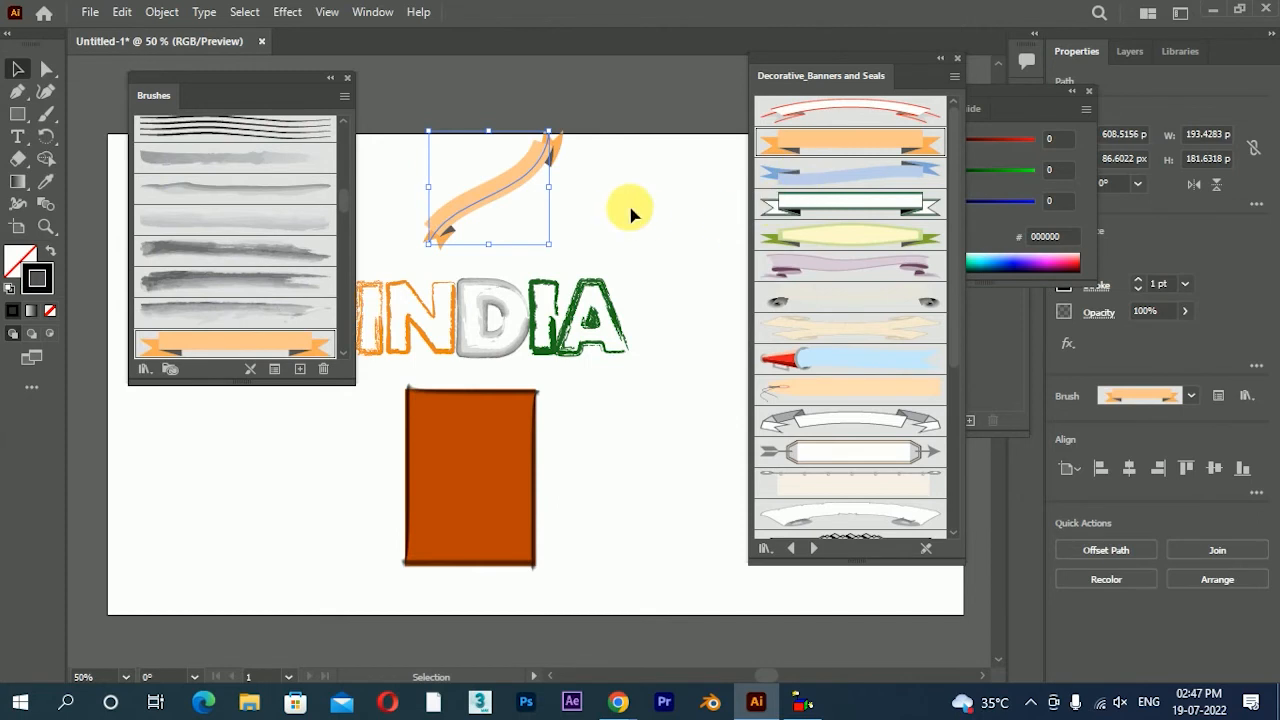
pyautogui.click(688, 220)
pyautogui.rightClick(492, 194)
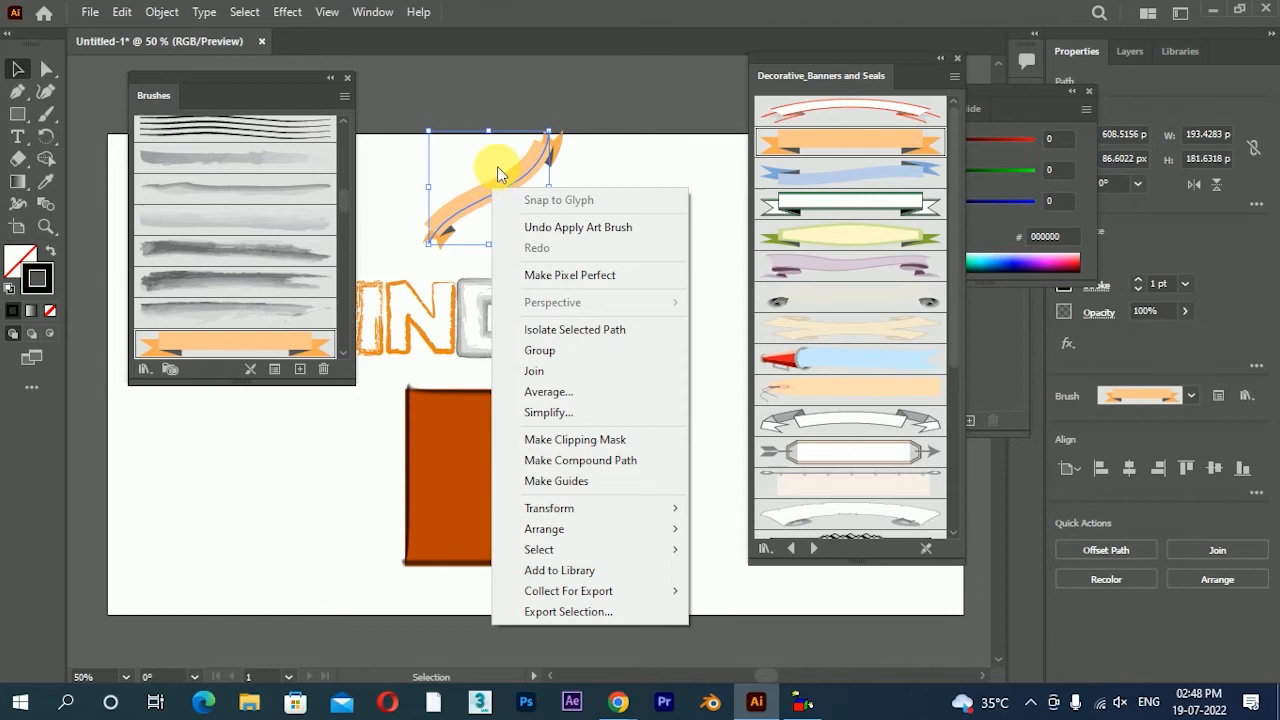
pyautogui.click(532, 178)
pyautogui.click(490, 195)
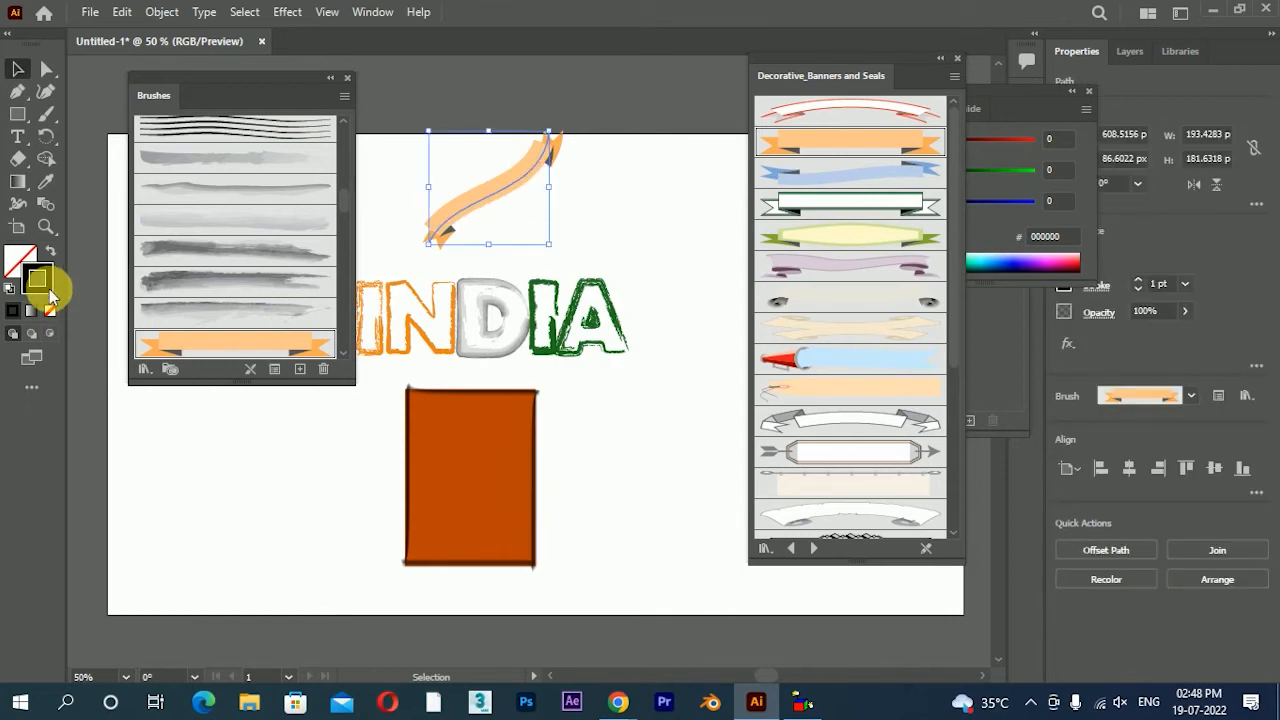
pyautogui.click(574, 220)
pyautogui.click(517, 196)
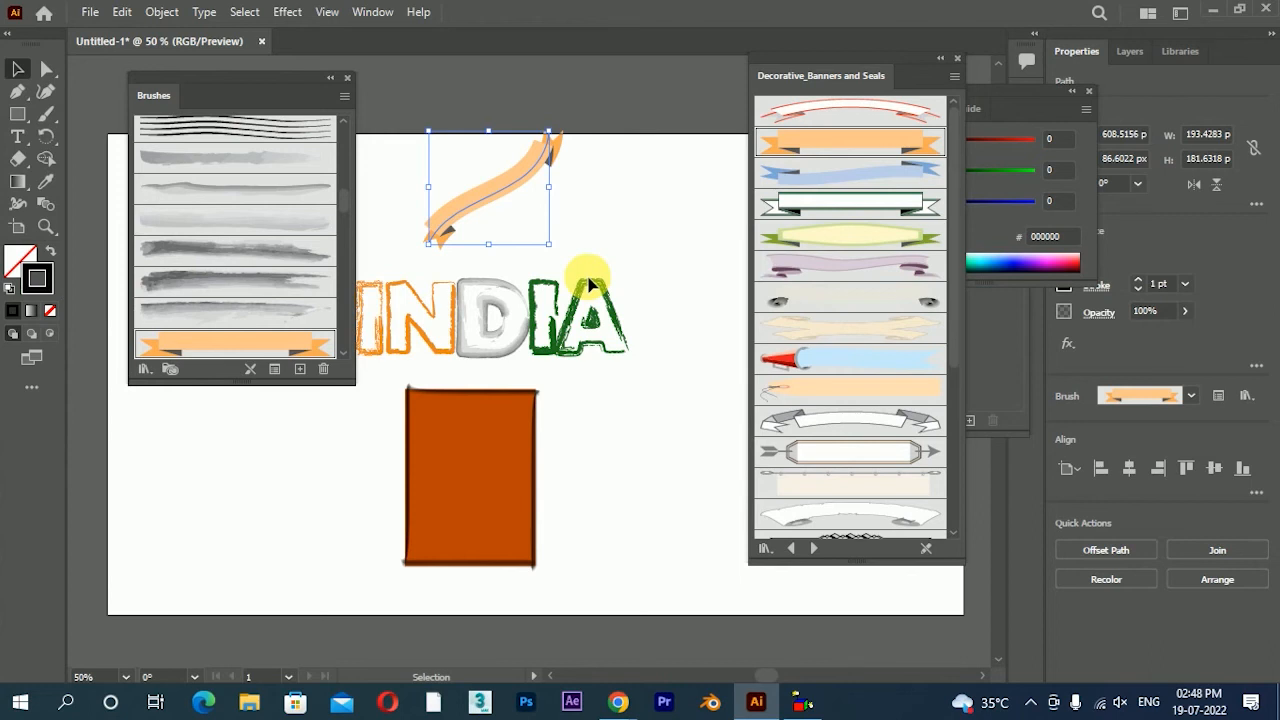
pyautogui.hotkey('ctrl', '=')
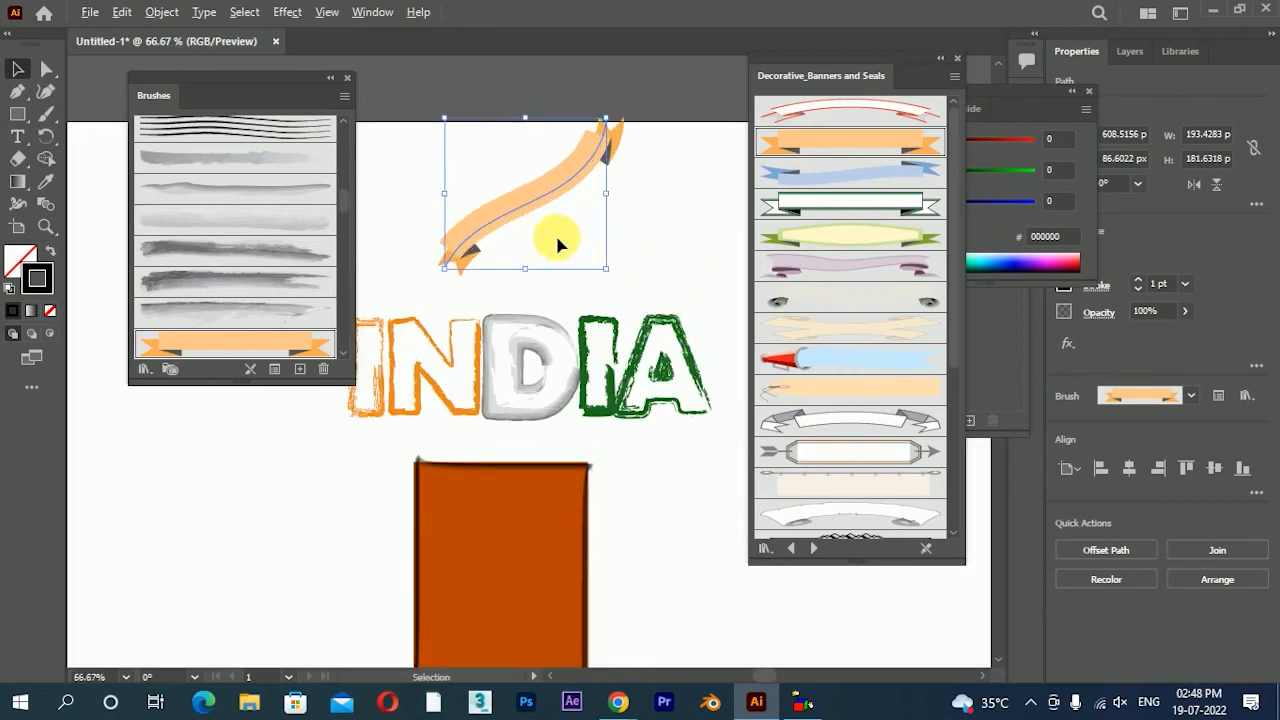
# - Outline the stroke of the curve carrying the orange ribbon banner brush
pyautogui.moveTo(557, 238); pyautogui.dragTo(568, 247)
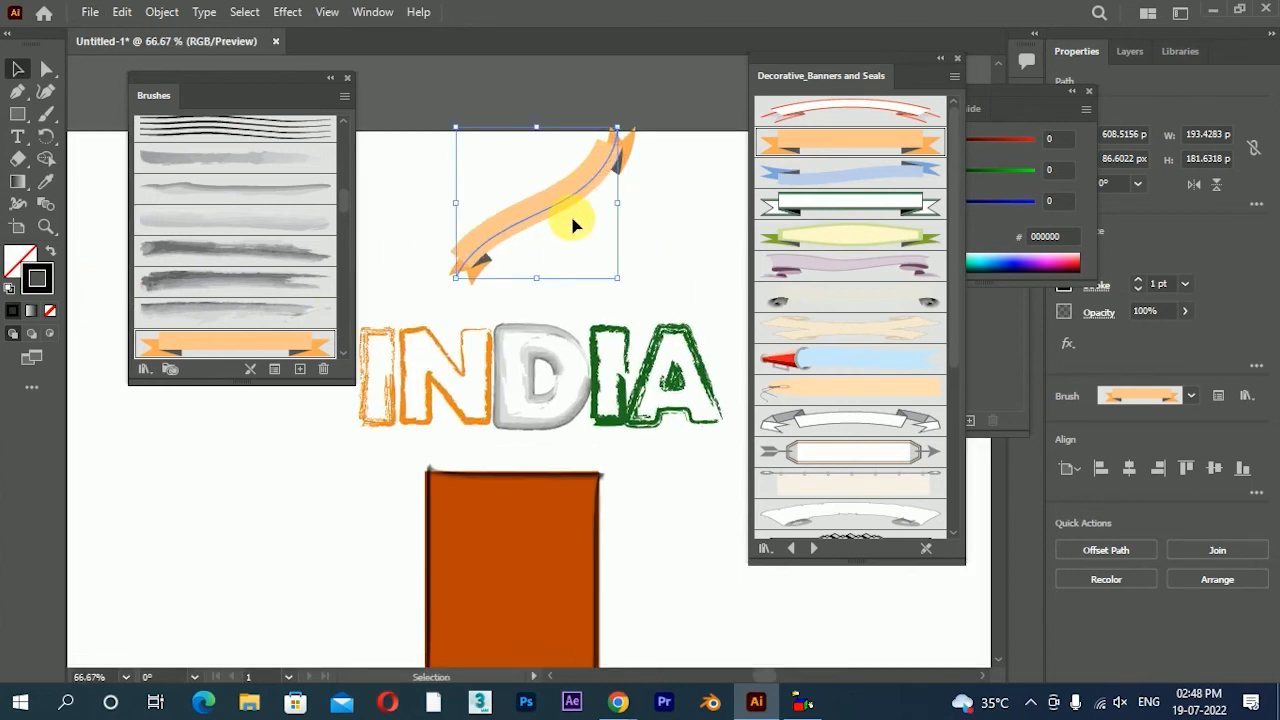
pyautogui.click(159, 12)
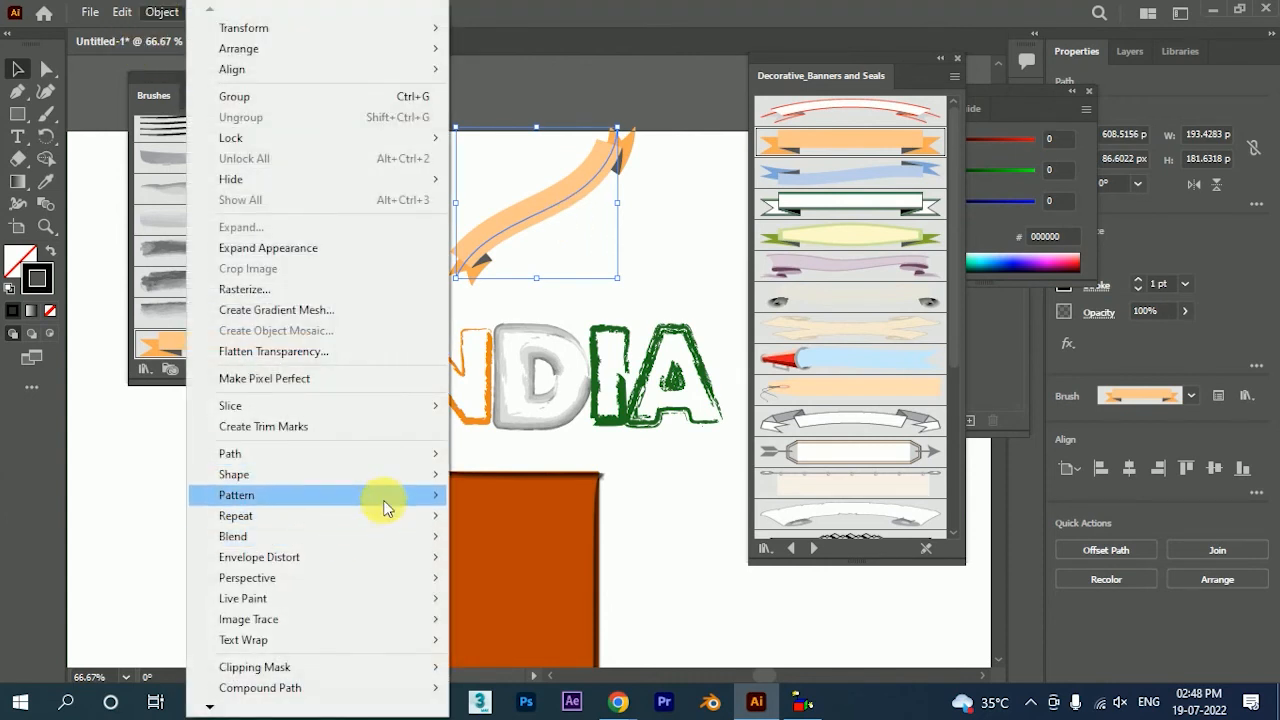
pyautogui.moveTo(386, 458)
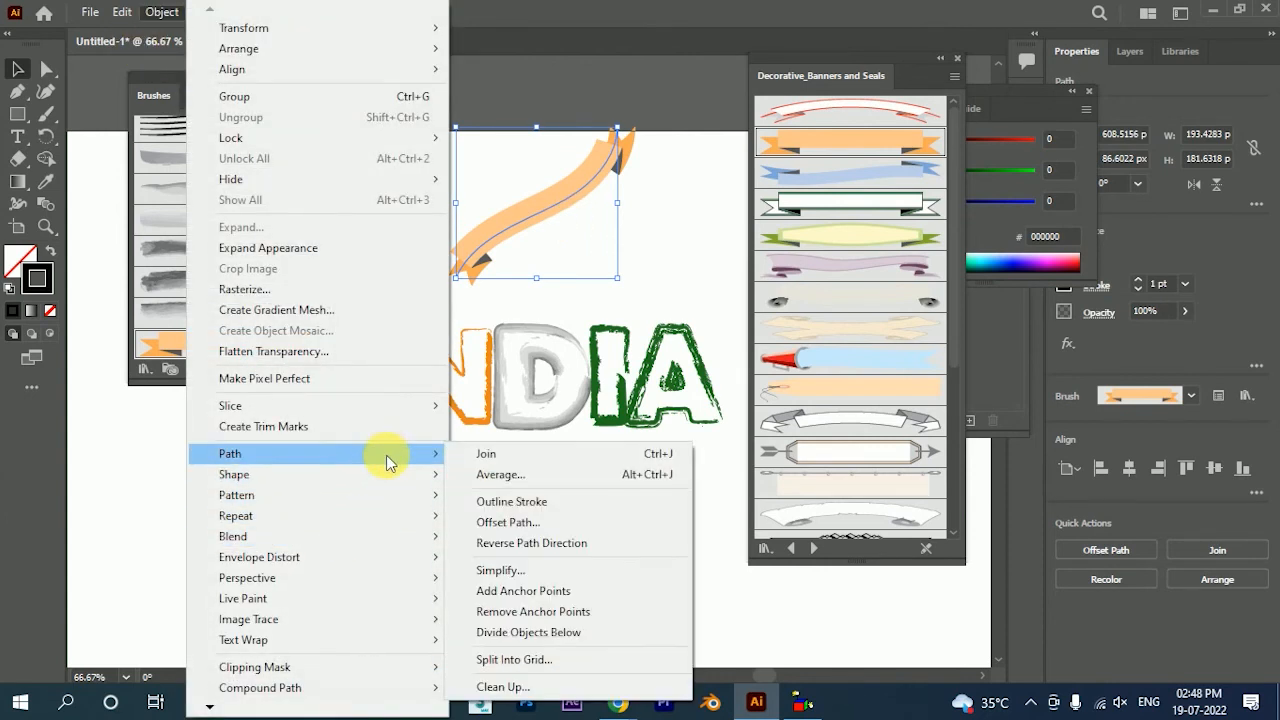
pyautogui.click(551, 500)
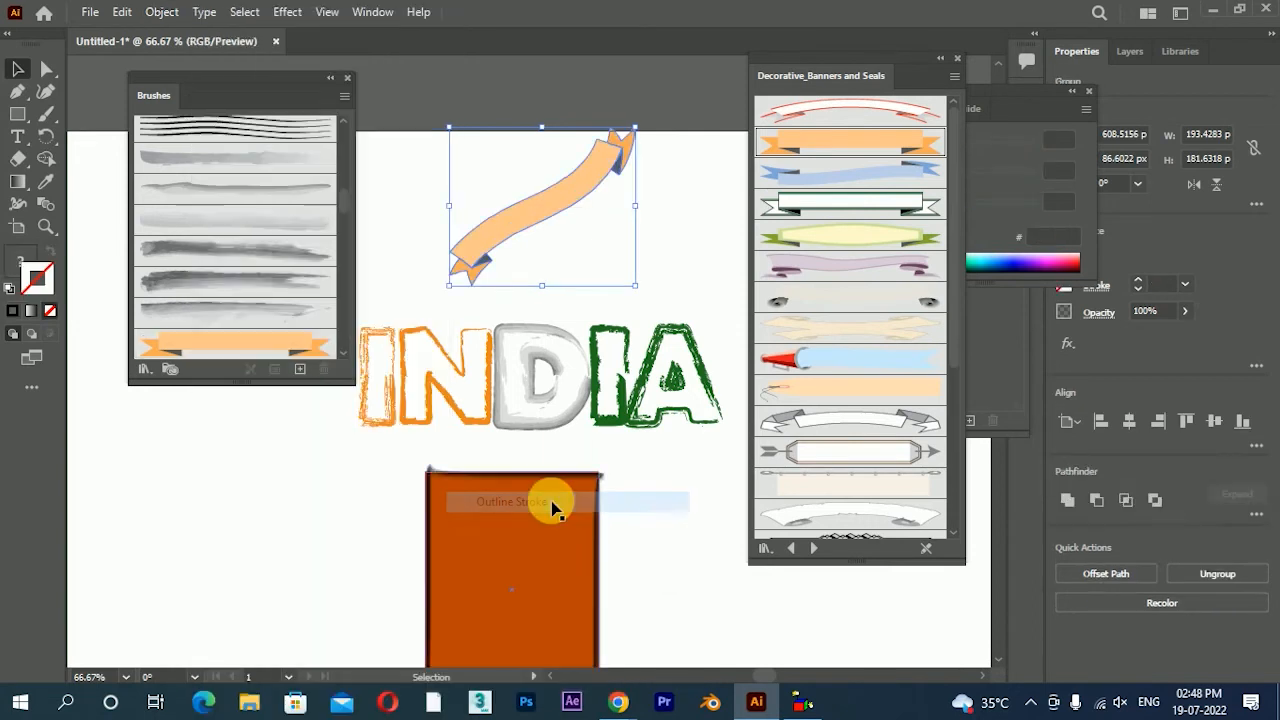
# - Ungroup the outlined ribbon and shift its orange band away from the two folded ends
pyautogui.rightClick(563, 203)
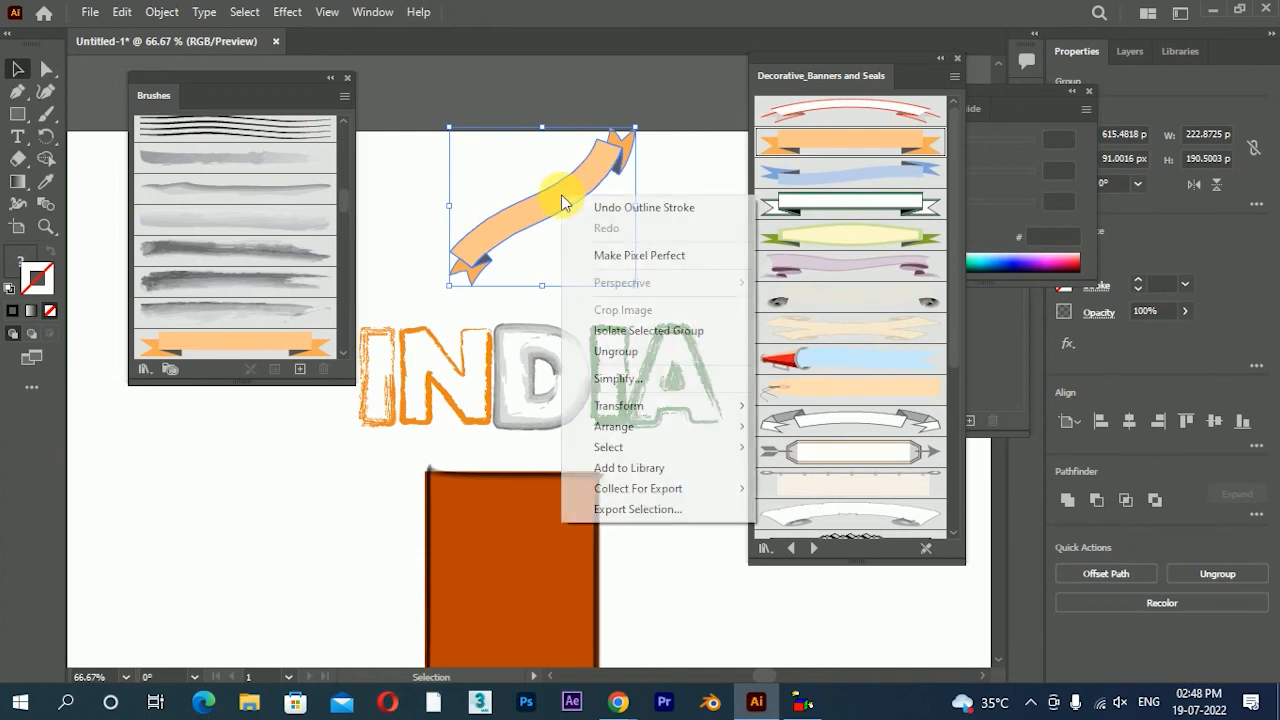
pyautogui.click(591, 351)
pyautogui.moveTo(574, 204); pyautogui.dragTo(560, 194)
pyautogui.click(652, 218)
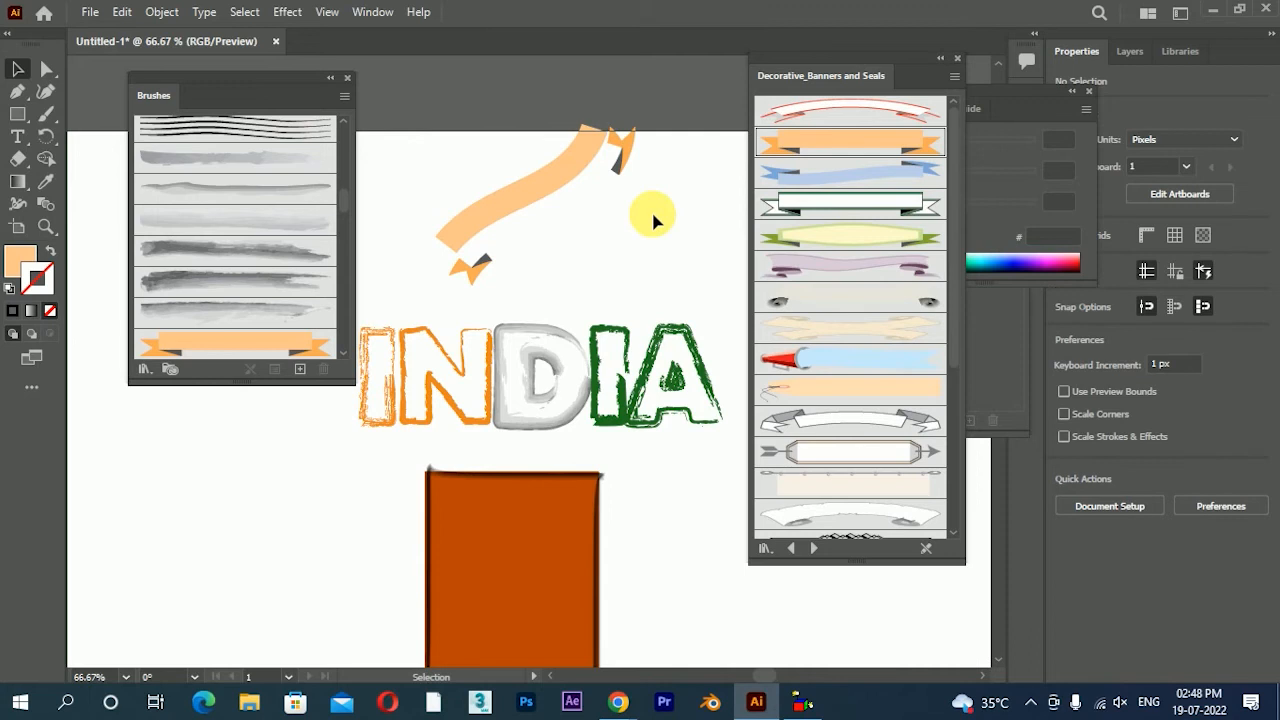
# - Paint a nearly horizontal stroke about 606 px wide below INDIA and apply the blue wavy ribbon banner brush
pyautogui.hotkey('ctrl', '-')
pyautogui.hotkey('ctrl', '-')
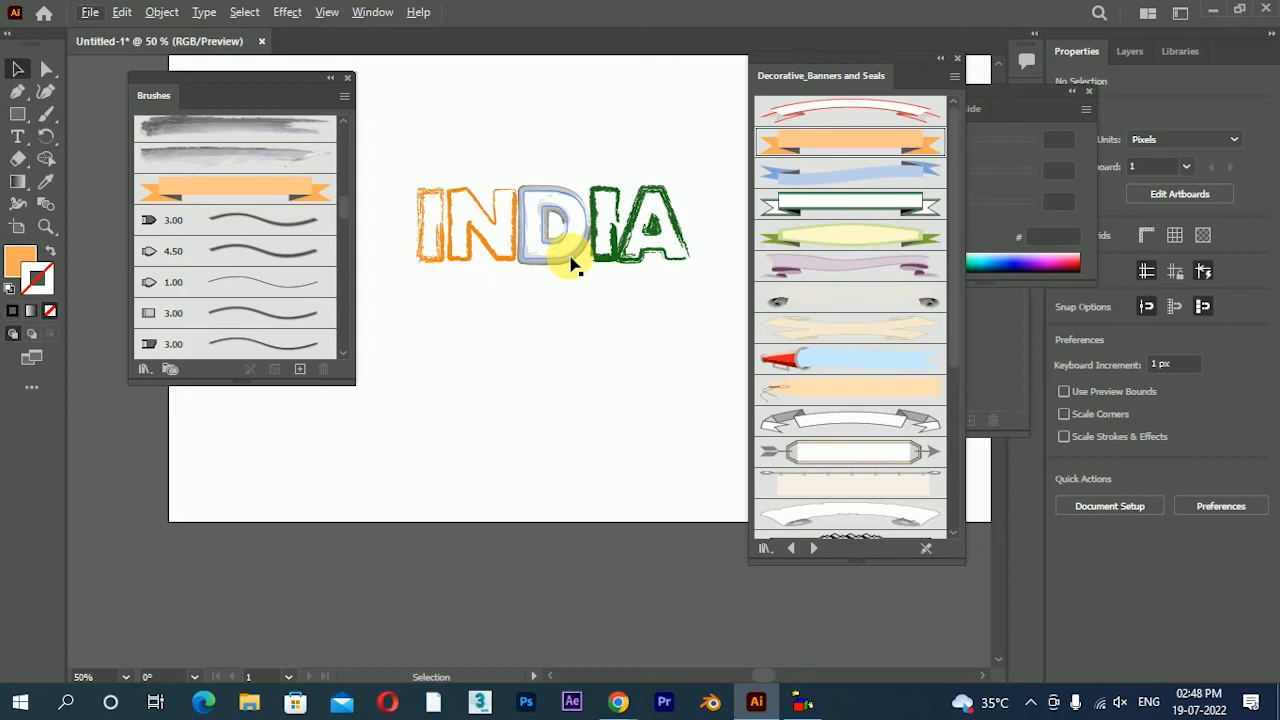
pyautogui.moveTo(571, 256); pyautogui.dragTo(509, 242)
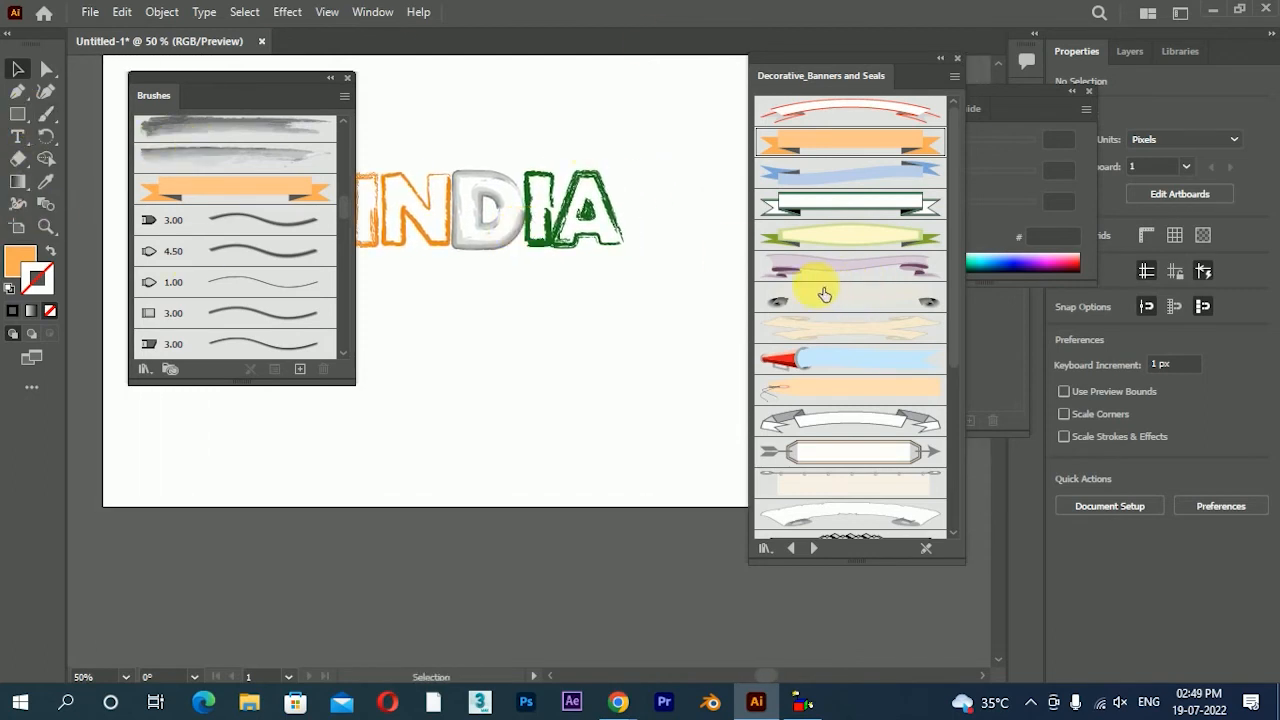
pyautogui.moveTo(551, 331); pyautogui.dragTo(600, 380)
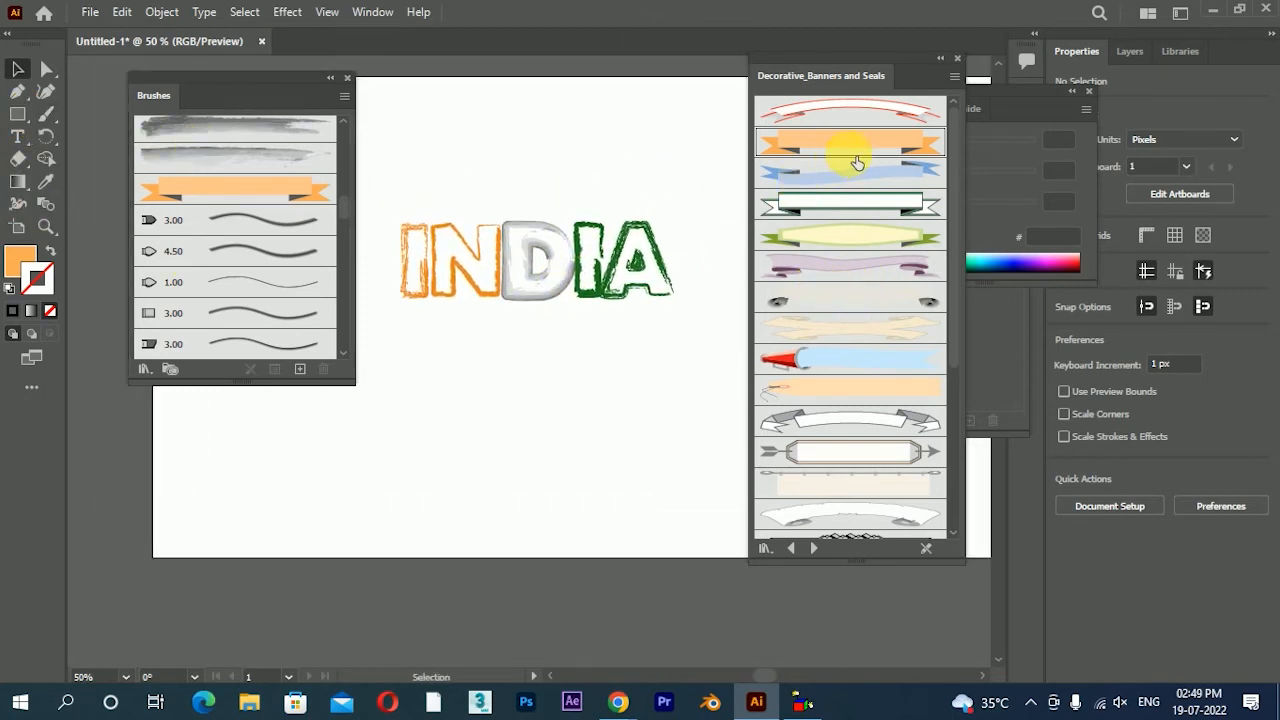
pyautogui.click(45, 113)
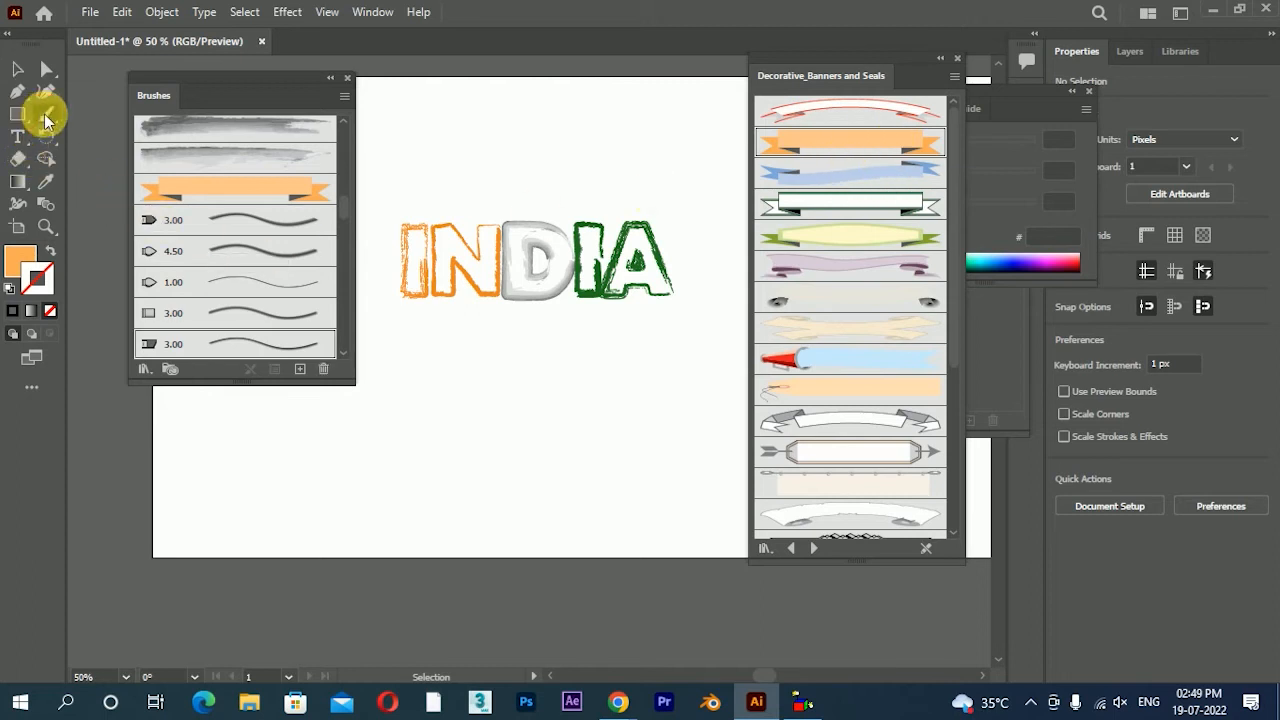
pyautogui.moveTo(507, 416); pyautogui.dragTo(735, 408)
pyautogui.click(17, 68)
pyautogui.moveTo(508, 374); pyautogui.dragTo(556, 471)
pyautogui.click(850, 173)
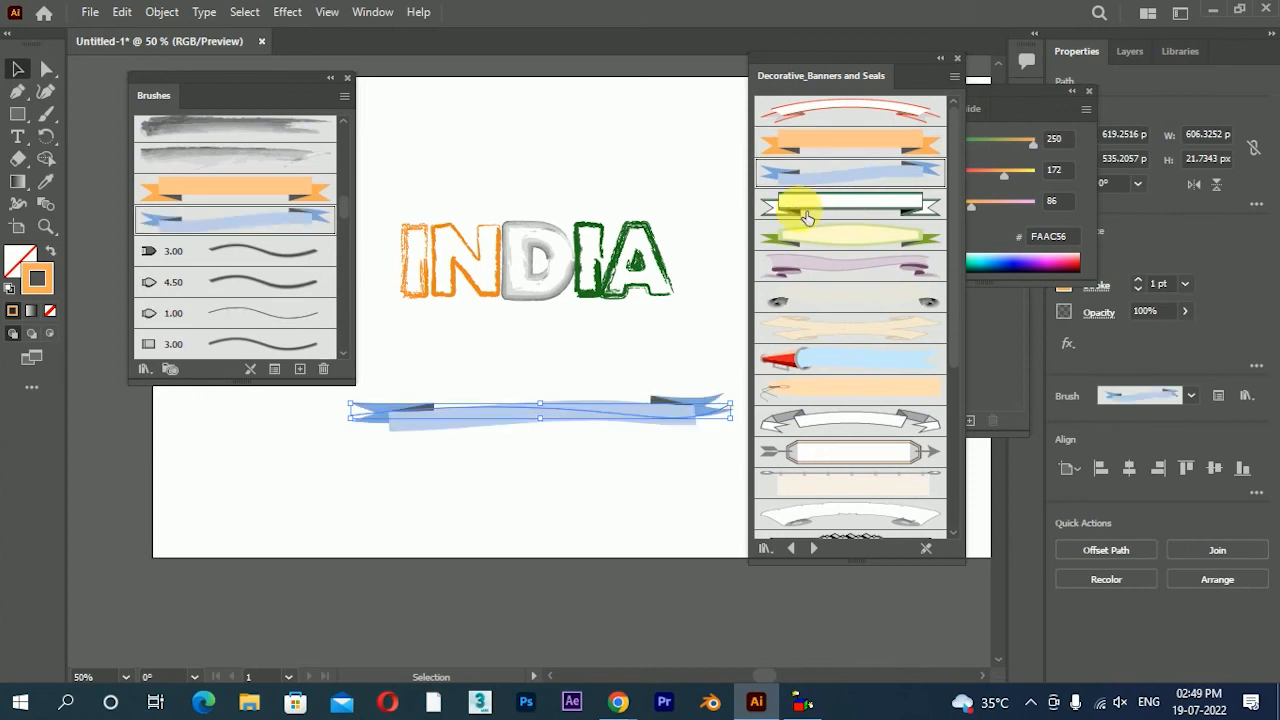
# - Delete the blue ribbon banner stroke below INDIA
pyautogui.click(514, 462)
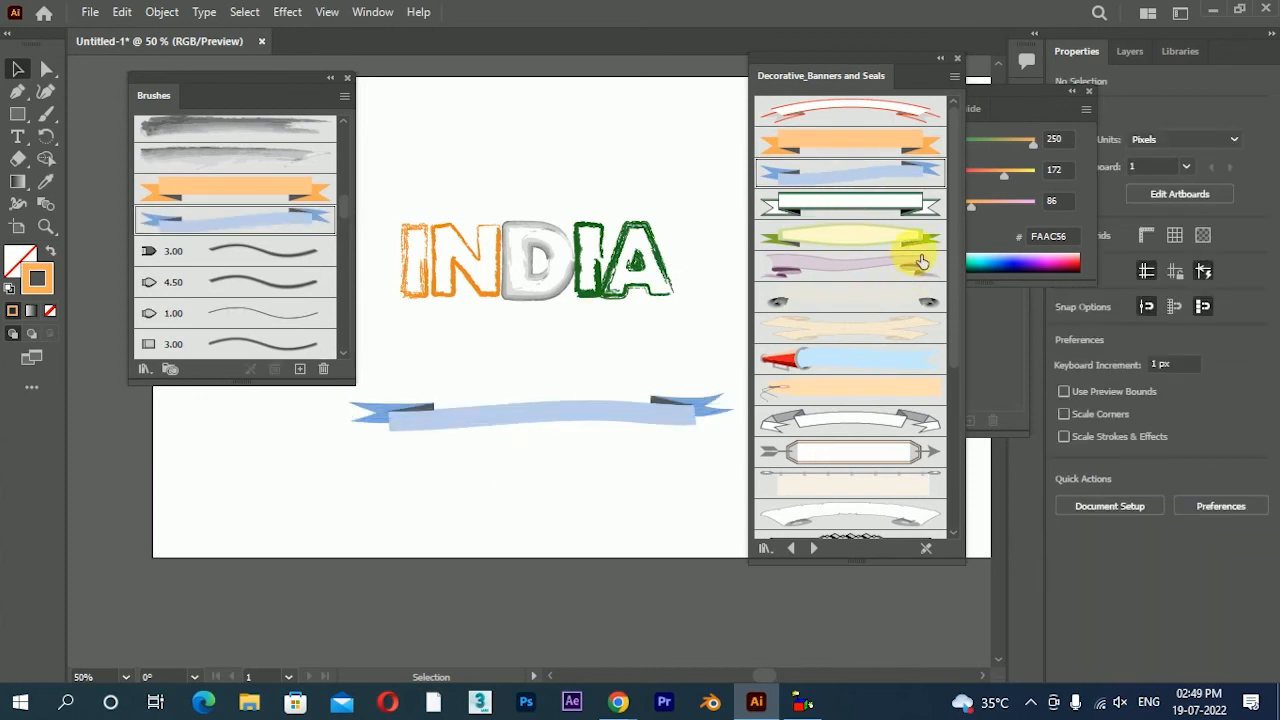
pyautogui.click(565, 409)
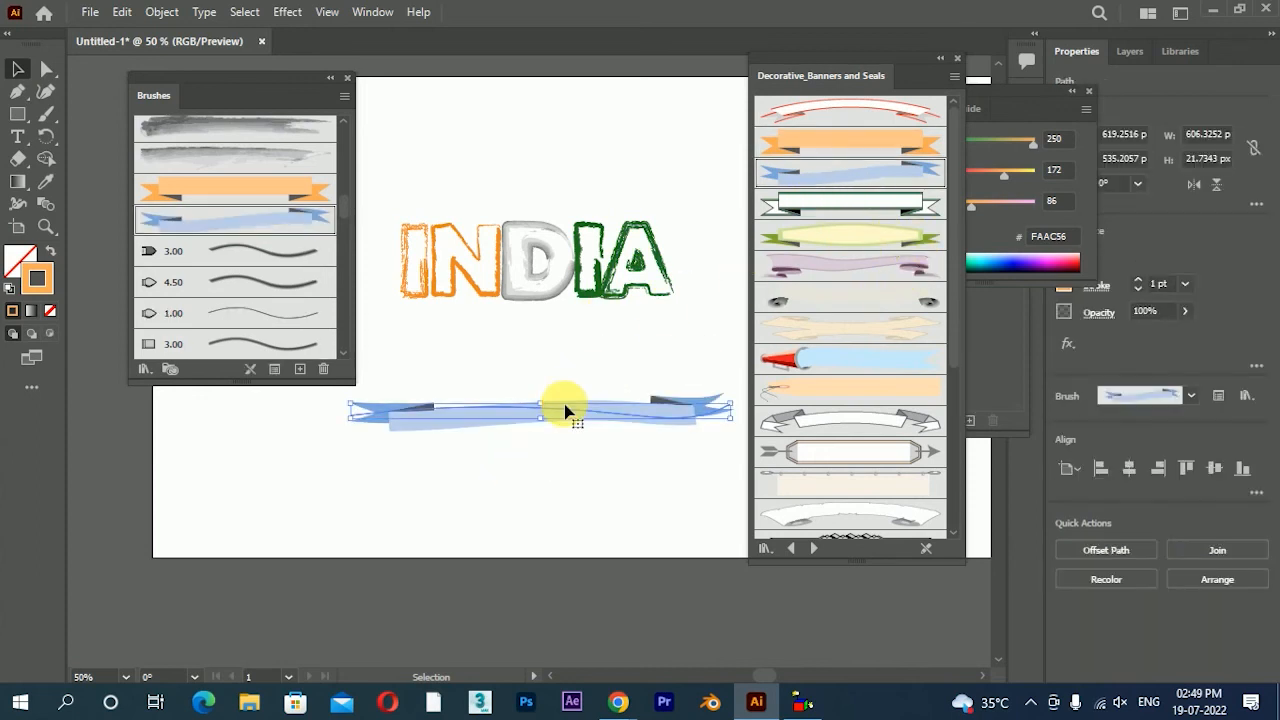
pyautogui.press('Delete')
# - Place the white and green banner artwork below INDIA and enlarge it to about 478 by 94 px
pyautogui.moveTo(868, 204); pyautogui.dragTo(523, 388)
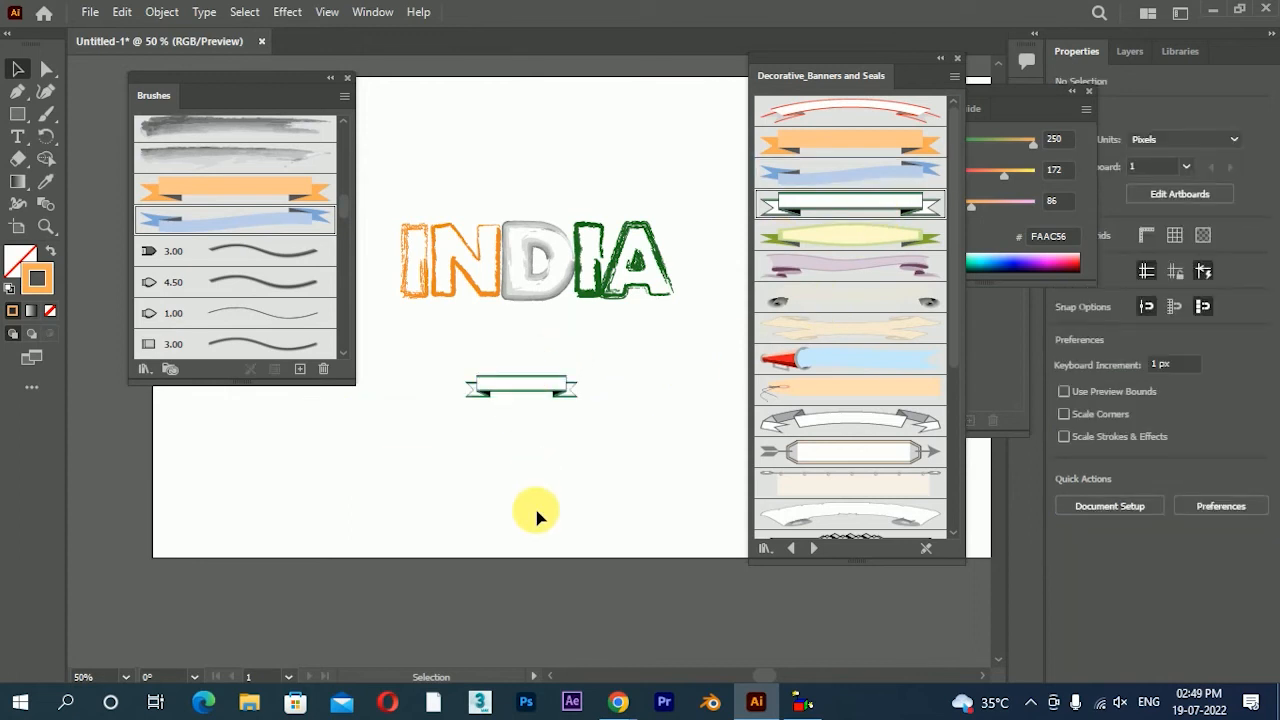
pyautogui.click(578, 378)
pyautogui.moveTo(580, 374); pyautogui.dragTo(672, 357)
# - Ungroup the white and green banner and separate its centre panel from the two folded ends
pyautogui.scroll(1, 612, 380)
pyautogui.rightClick(612, 380)
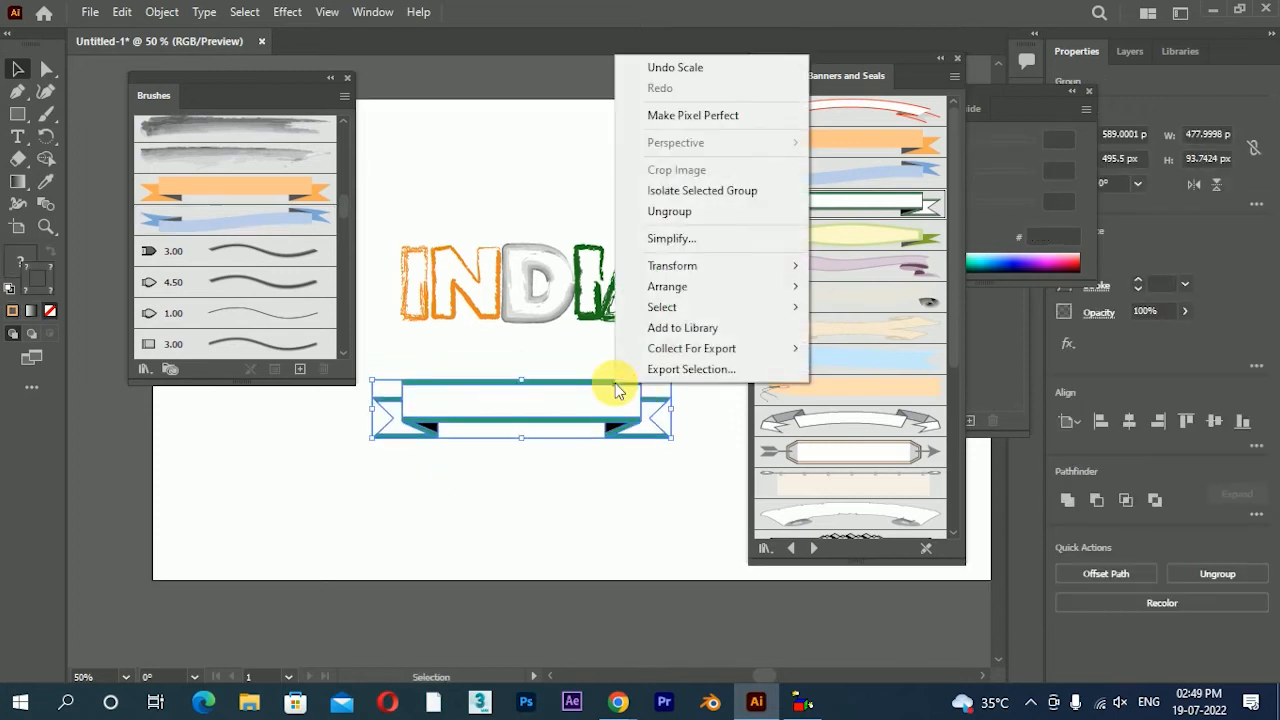
pyautogui.click(666, 211)
pyautogui.moveTo(606, 406); pyautogui.dragTo(572, 407)
pyautogui.rightClick(593, 470)
pyautogui.click(665, 306)
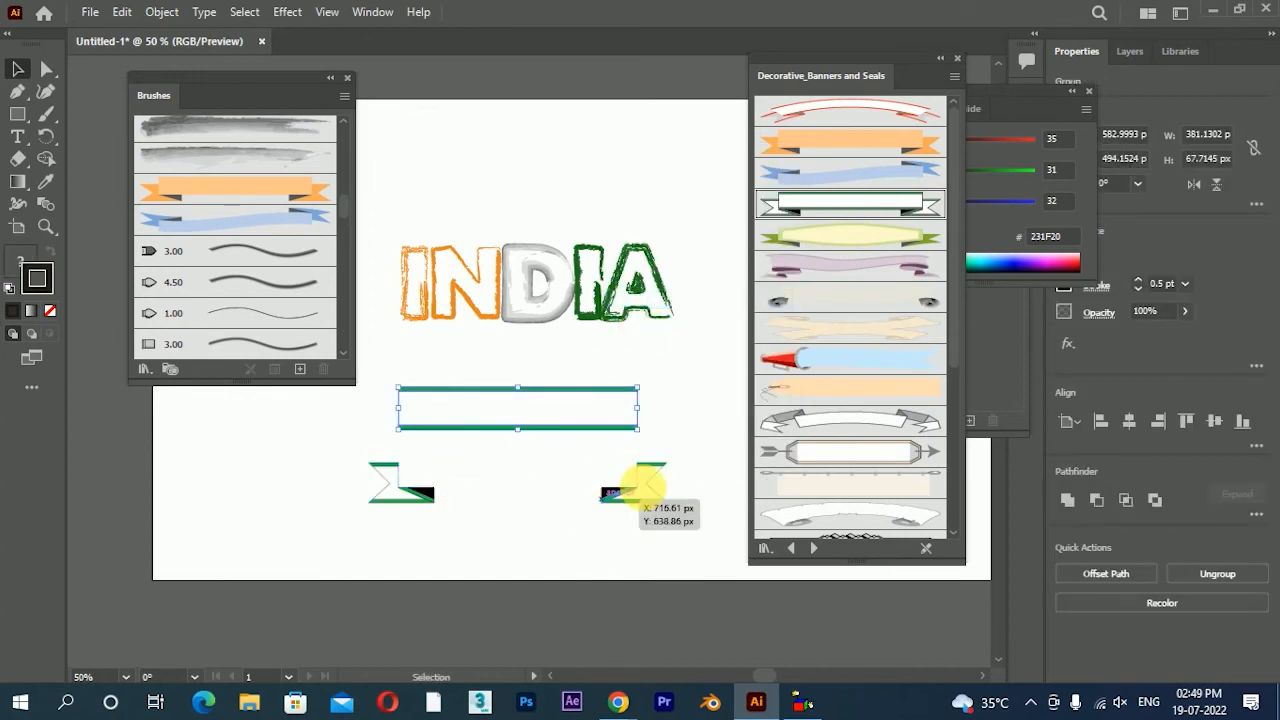
# - Place the orange ribbon and the yellow-green banner artwork above INDIA, enlarging and ungrouping the yellow-green one
pyautogui.moveTo(900, 145)
pyautogui.mouseDown()
pyautogui.moveTo(578, 150)
pyautogui.moveTo(586, 132)
pyautogui.moveTo(686, 151)
pyautogui.mouseUp()
pyautogui.click(686, 160)
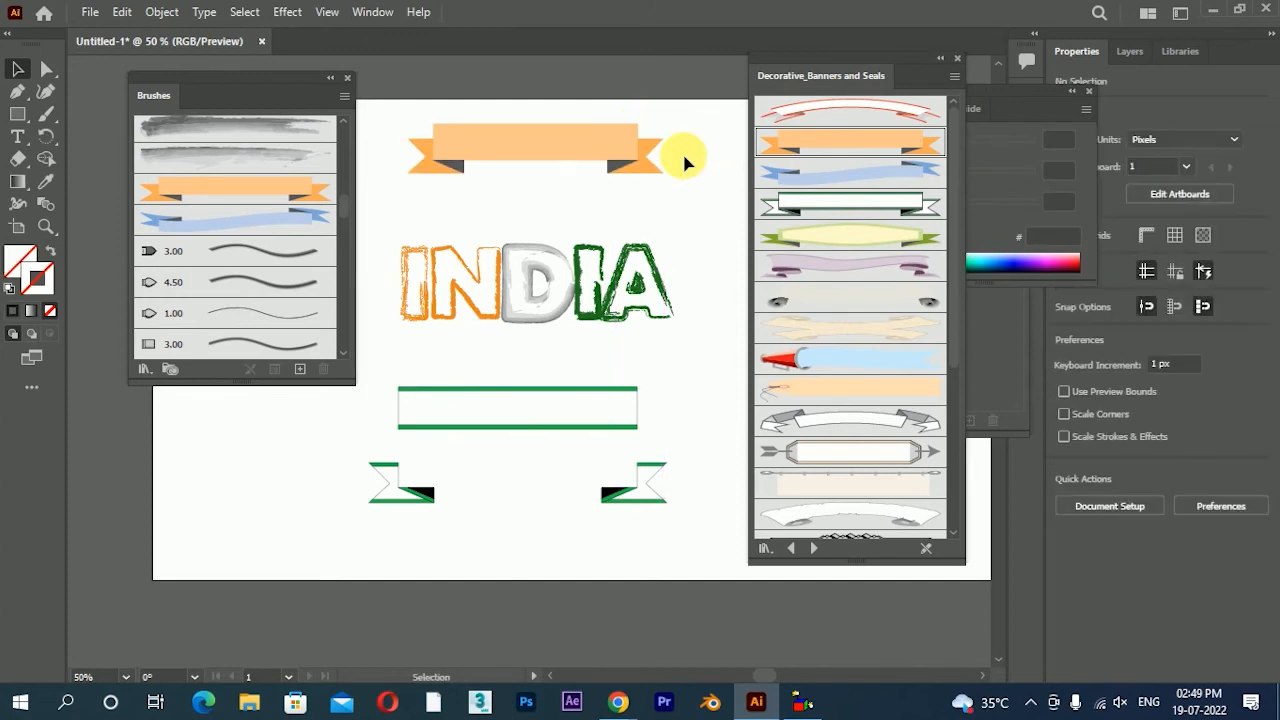
pyautogui.moveTo(857, 240)
pyautogui.mouseDown()
pyautogui.moveTo(509, 206)
pyautogui.moveTo(543, 236)
pyautogui.mouseUp()
pyautogui.moveTo(571, 194); pyautogui.dragTo(642, 196)
pyautogui.rightClick(588, 214)
pyautogui.click(620, 359)
pyautogui.click(655, 352)
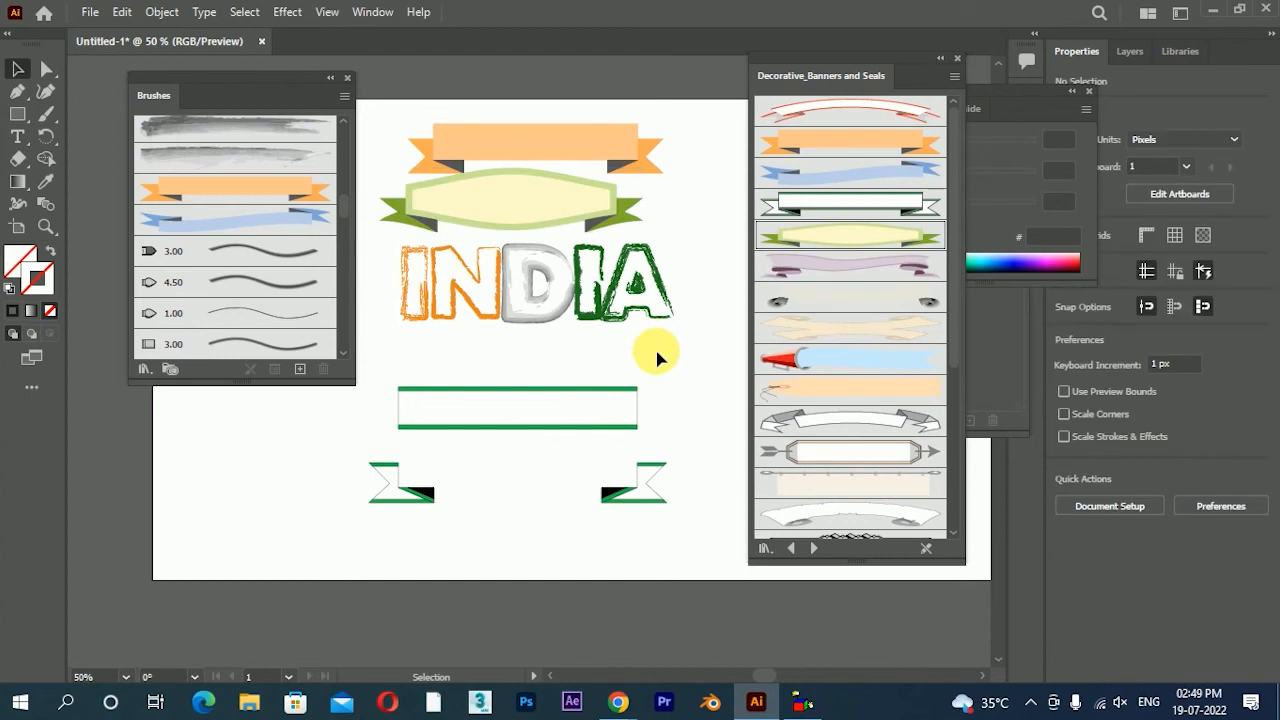
# - Browse the remaining banner and seal brushes and open the Decorative_Scatter library
pyautogui.scroll(-3, 795, 418)
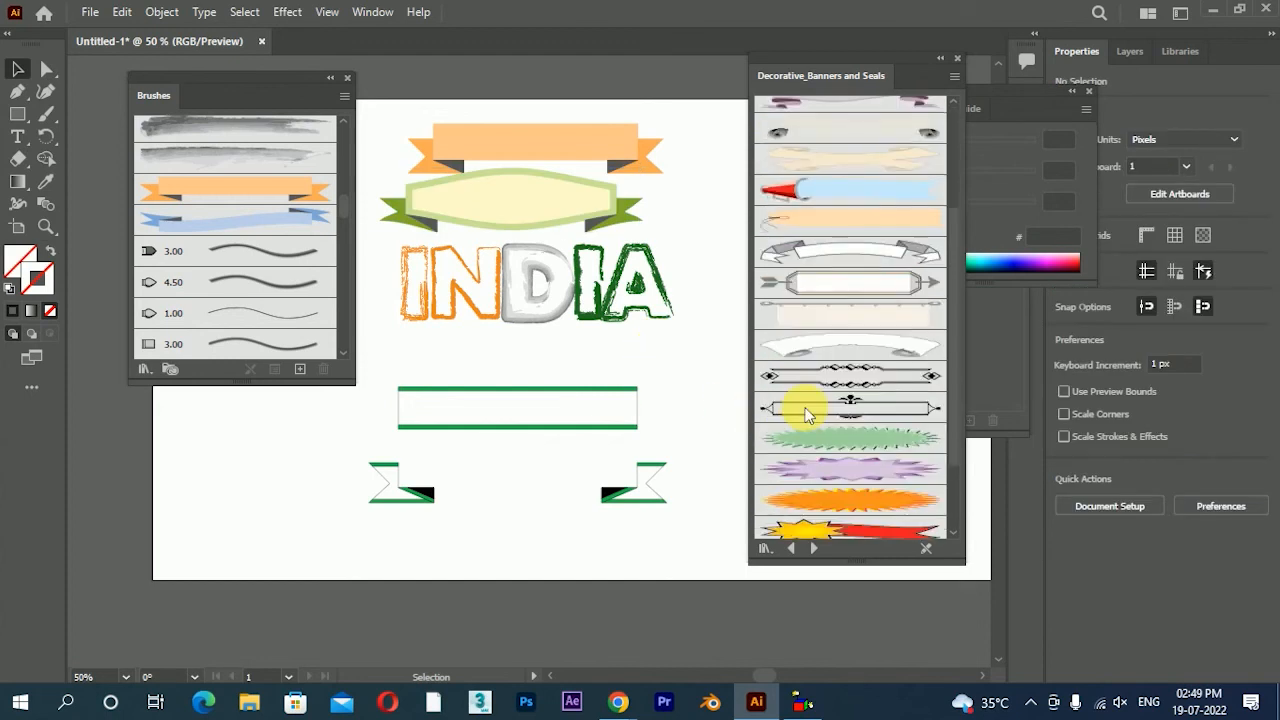
pyautogui.scroll(-3, 805, 415)
pyautogui.moveTo(590, 360); pyautogui.dragTo(596, 296)
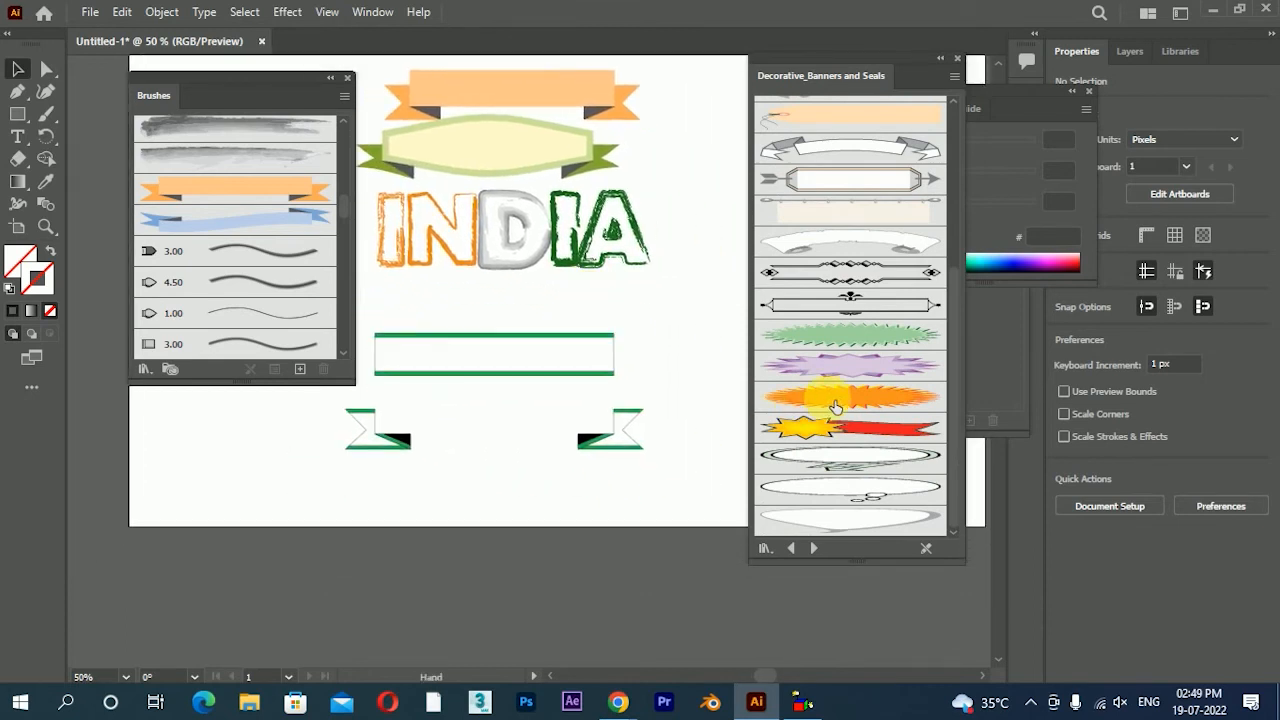
pyautogui.scroll(9, 849, 451)
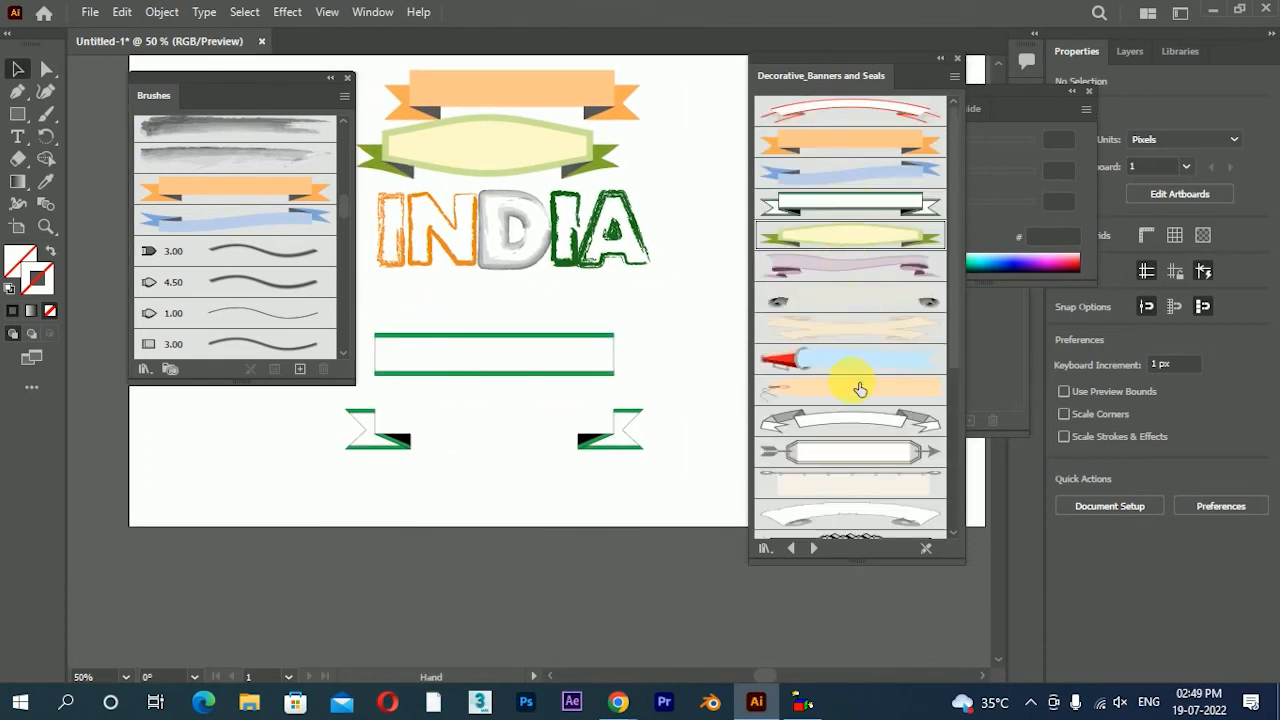
pyautogui.click(815, 547)
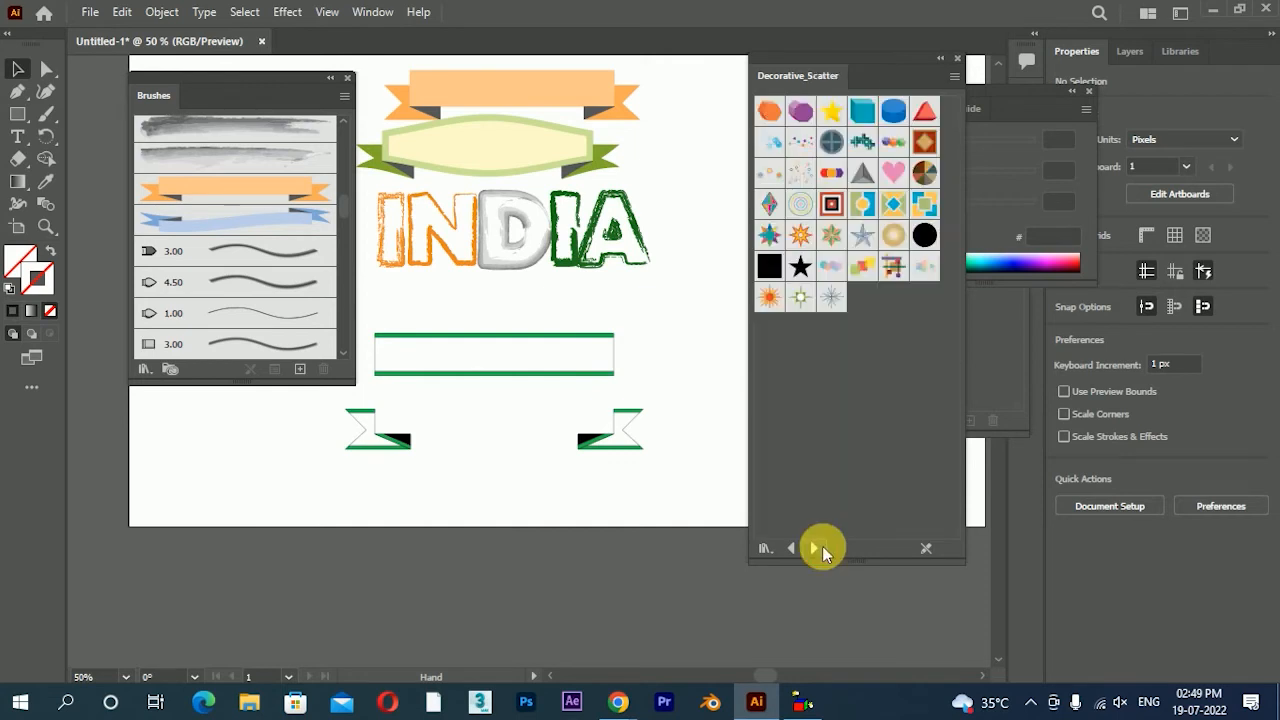
# - Paint a tall wavy curve about 225 by 580 px beside INDIA and apply the Confetti scatter brush
pyautogui.moveTo(640, 363)
pyautogui.mouseDown()
pyautogui.moveTo(648, 526)
pyautogui.moveTo(586, 391)
pyautogui.moveTo(567, 430)
pyautogui.moveTo(555, 100)
pyautogui.mouseUp()
pyautogui.click(40, 116)
pyautogui.click(17, 68)
pyautogui.click(683, 210)
pyautogui.click(800, 141)
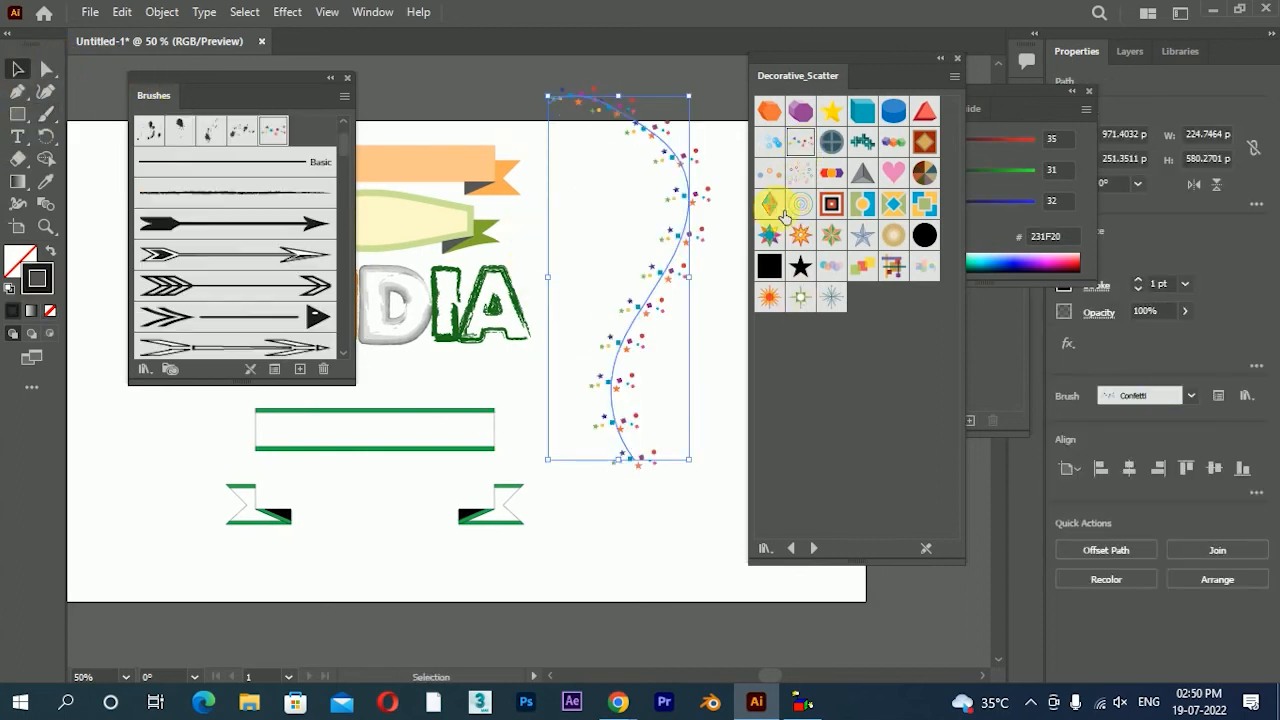
# - Try the orange star, Star 1, diamond, Dot Rings and Squares scatter brushes on the wavy curve, ending with Snowflake
pyautogui.click(800, 234)
pyautogui.click(769, 234)
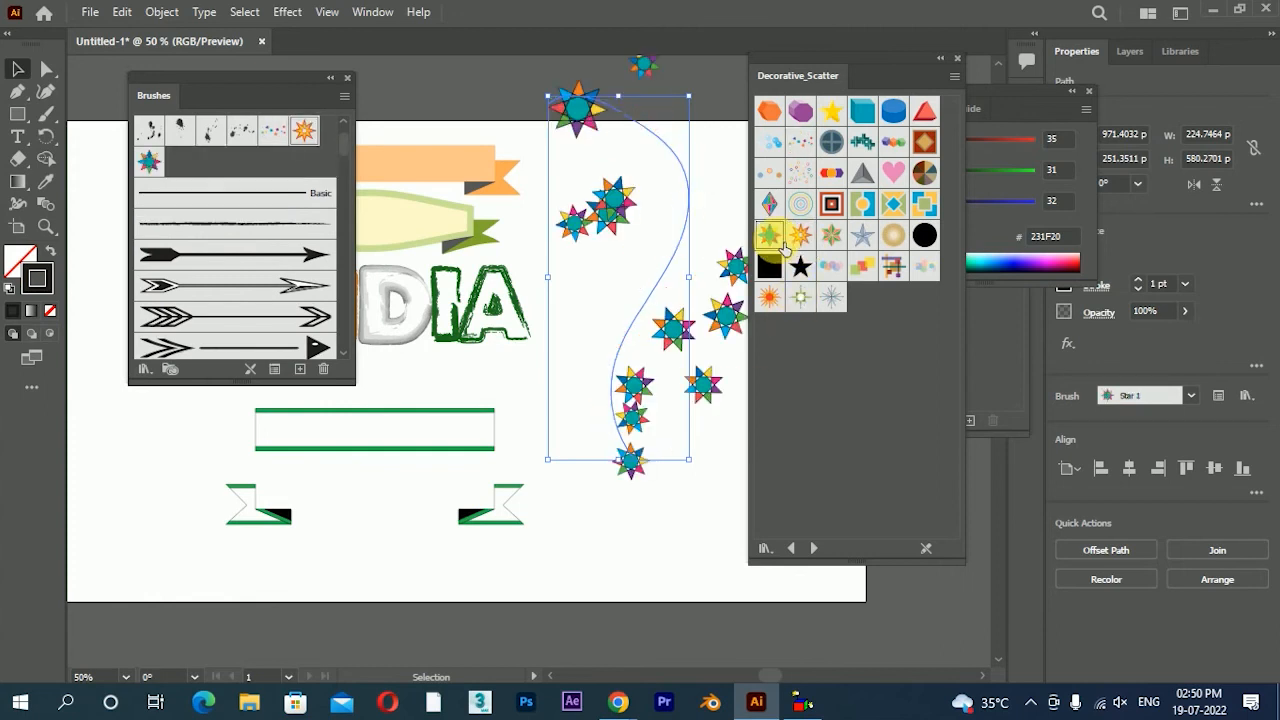
pyautogui.click(769, 204)
pyautogui.click(786, 180)
pyautogui.click(800, 182)
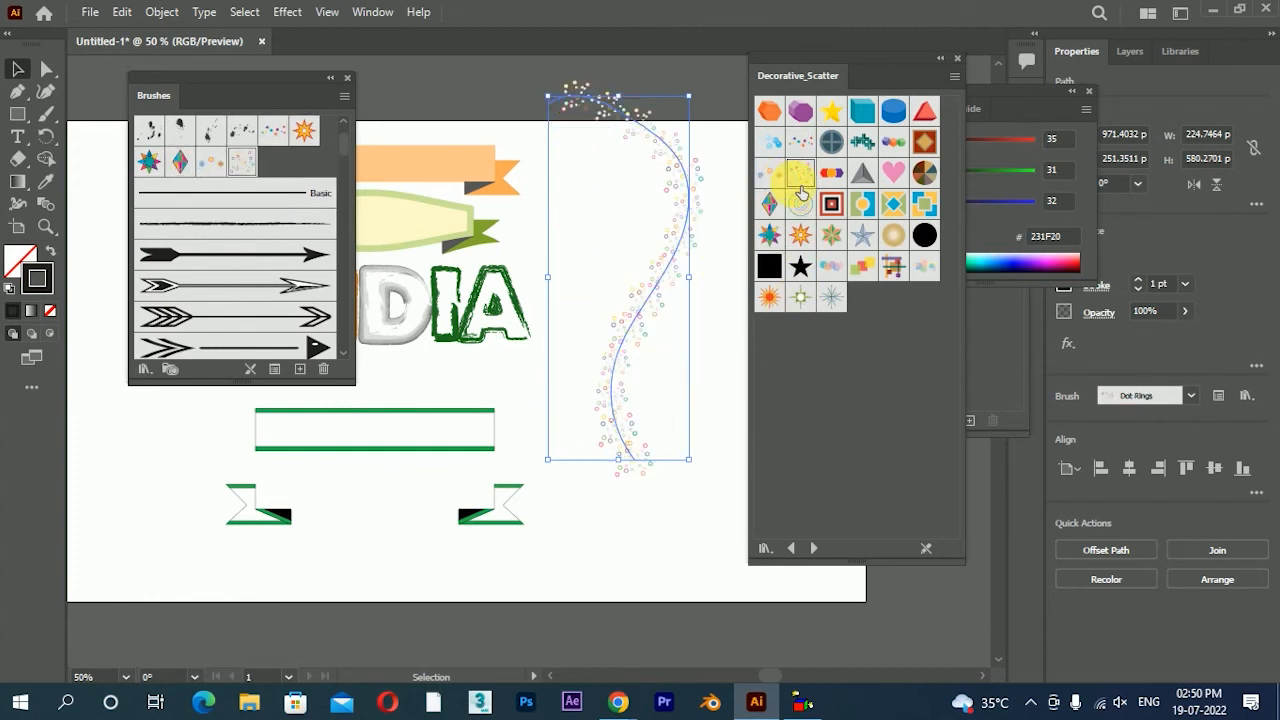
pyautogui.click(831, 205)
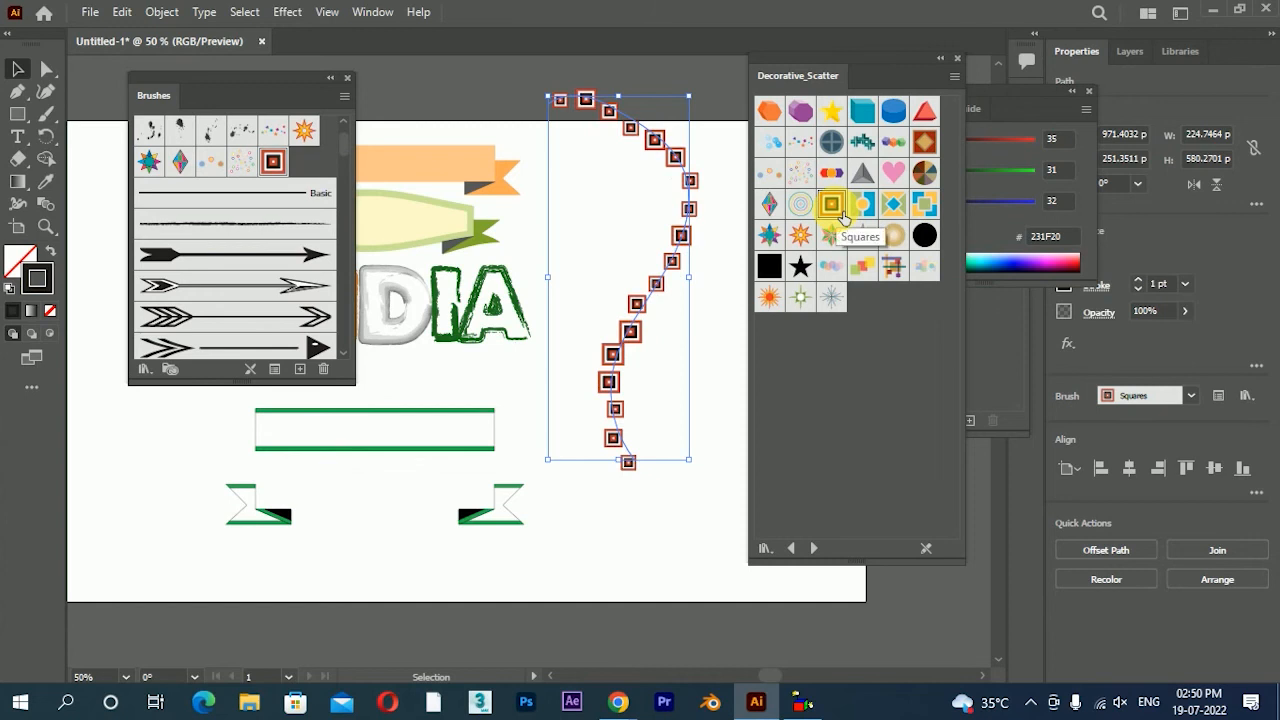
pyautogui.click(866, 322)
pyautogui.click(831, 296)
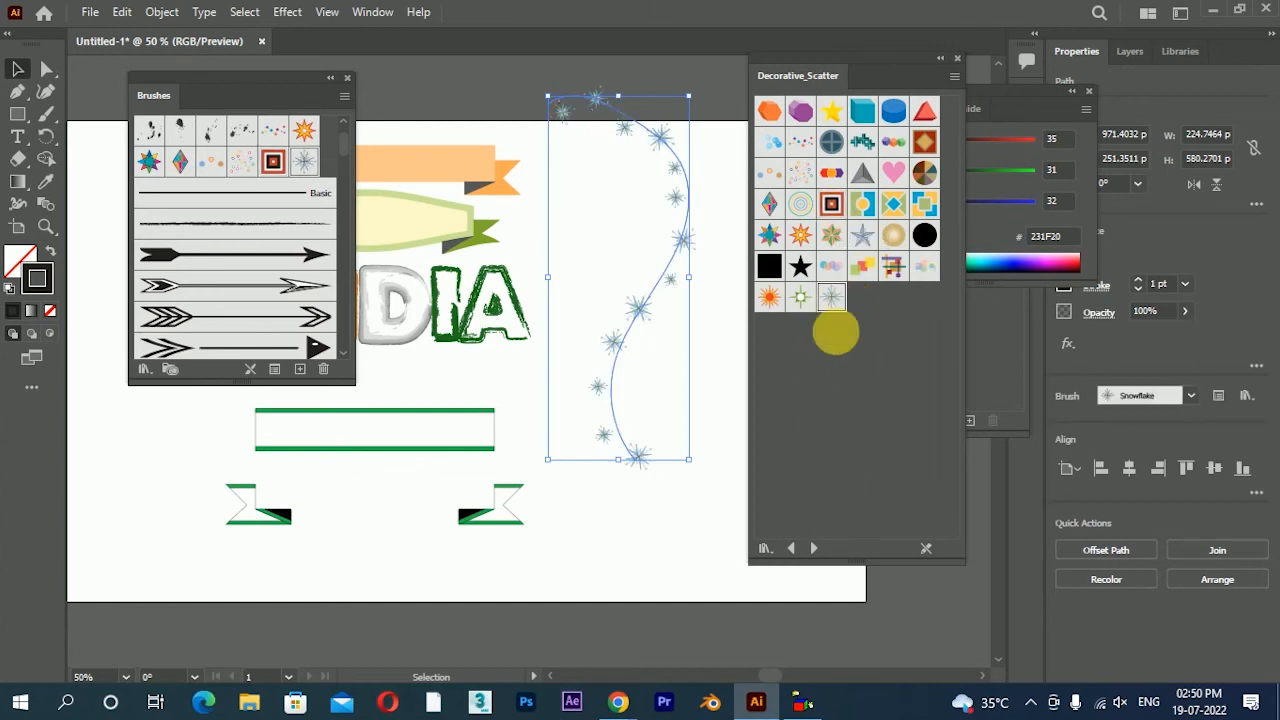
# - Open the Decorative_Text Dividers library, place the black diamond divider below the snowflake curve and enlarge it
pyautogui.click(813, 548)
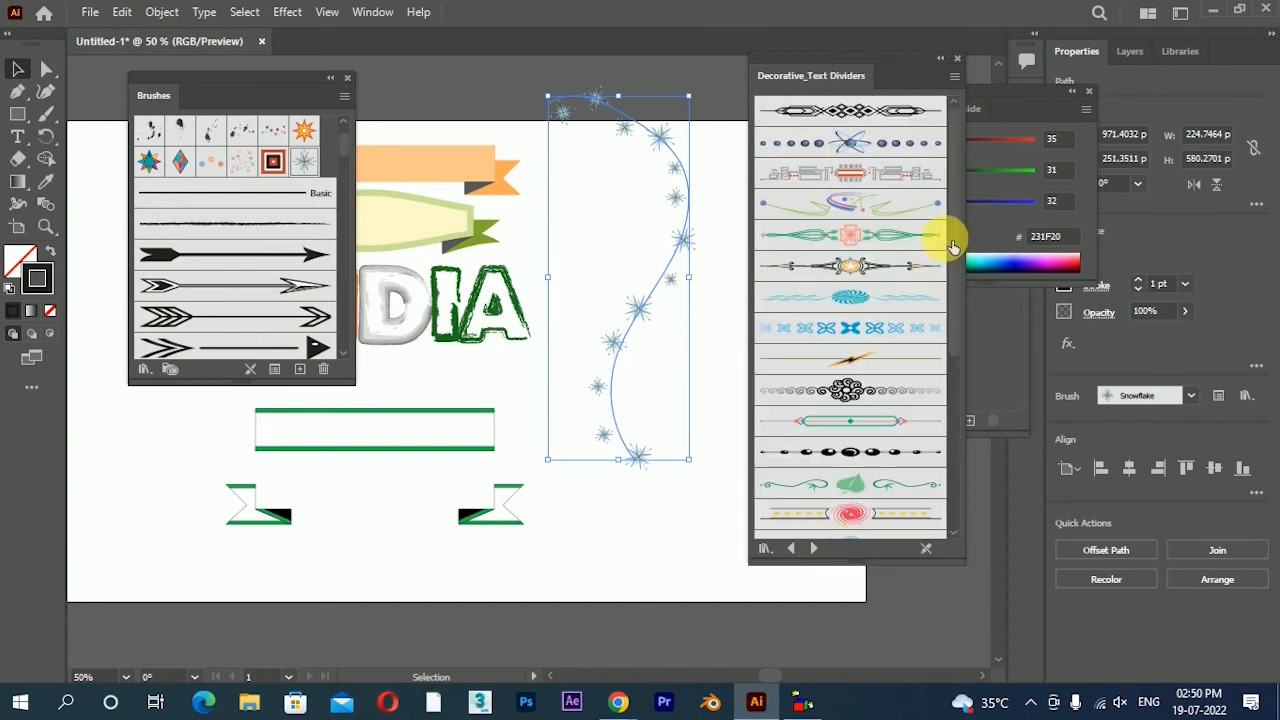
pyautogui.press('space')
pyautogui.moveTo(647, 362); pyautogui.dragTo(558, 291)
pyautogui.moveTo(615, 323); pyautogui.dragTo(625, 324)
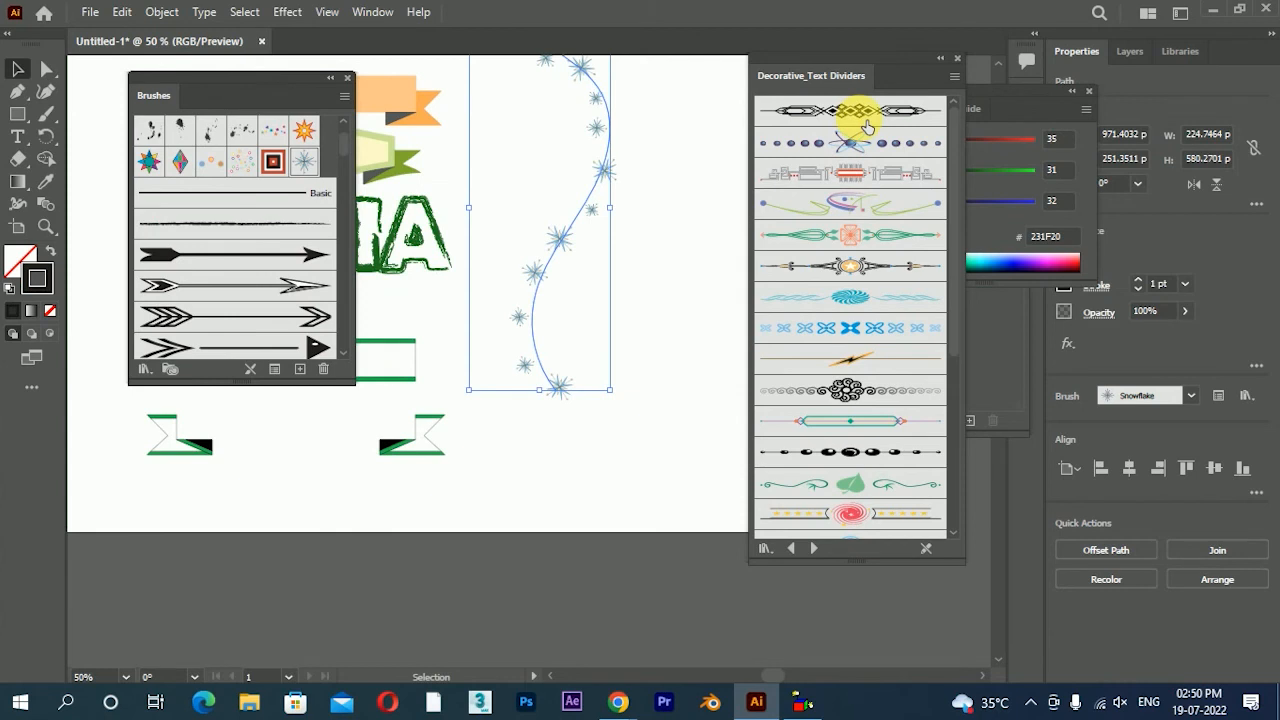
pyautogui.moveTo(883, 121)
pyautogui.mouseDown()
pyautogui.moveTo(686, 386)
pyautogui.moveTo(600, 471)
pyautogui.moveTo(726, 417)
pyautogui.mouseUp()
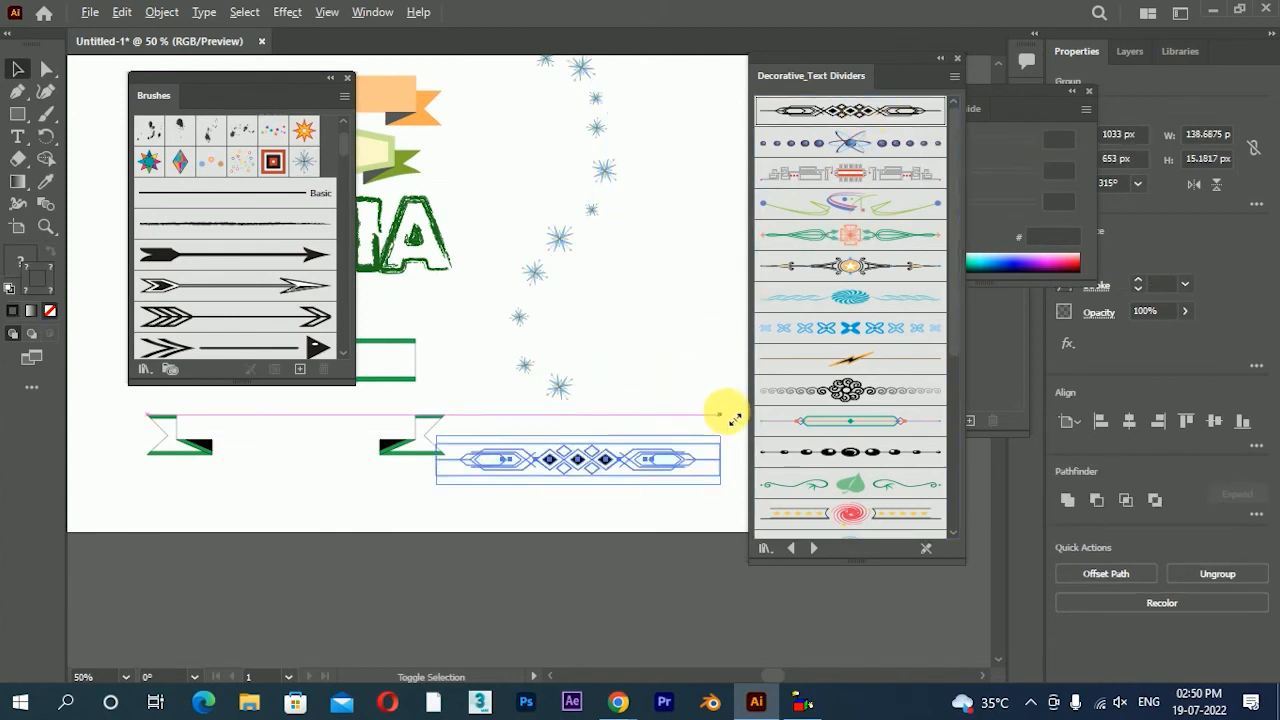
pyautogui.click(655, 530)
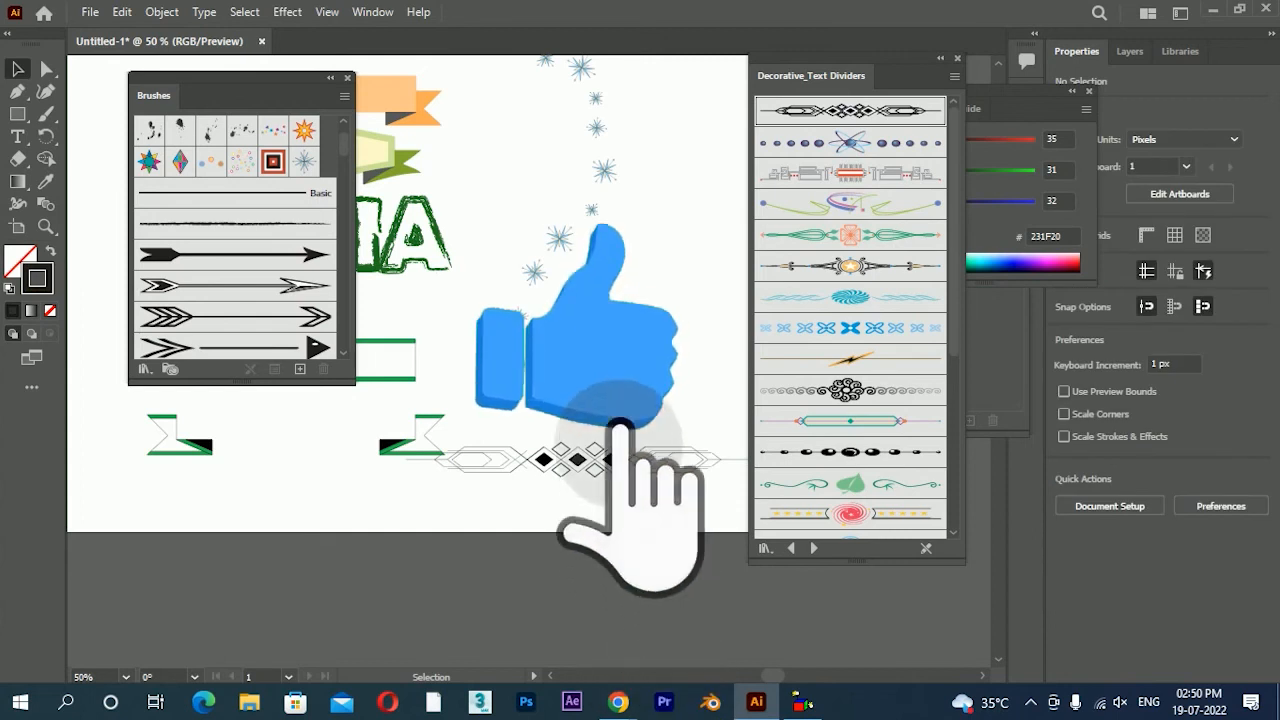
# - Place the blue spiral and gold star text dividers above the black diamond divider, enlarging each one
pyautogui.click(860, 299)
pyautogui.moveTo(865, 305); pyautogui.dragTo(662, 405)
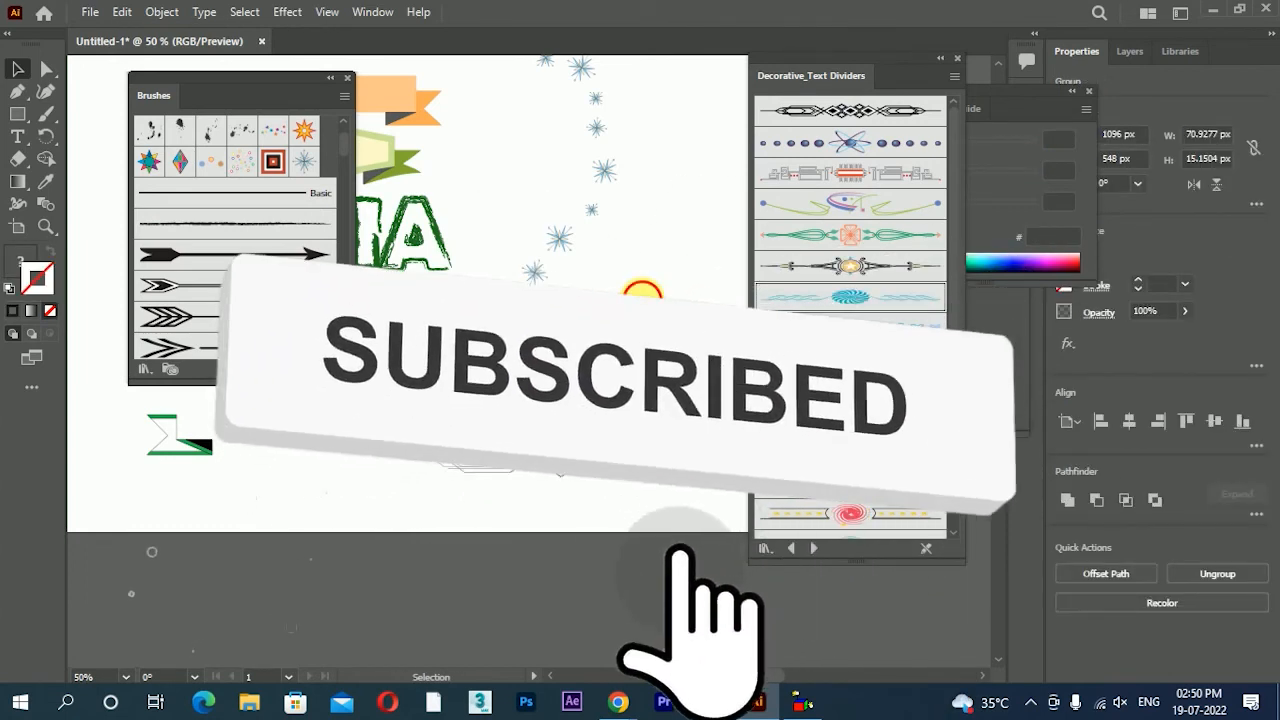
pyautogui.click(640, 295)
pyautogui.moveTo(838, 271)
pyautogui.mouseDown()
pyautogui.moveTo(650, 310)
pyautogui.moveTo(688, 328)
pyautogui.mouseUp()
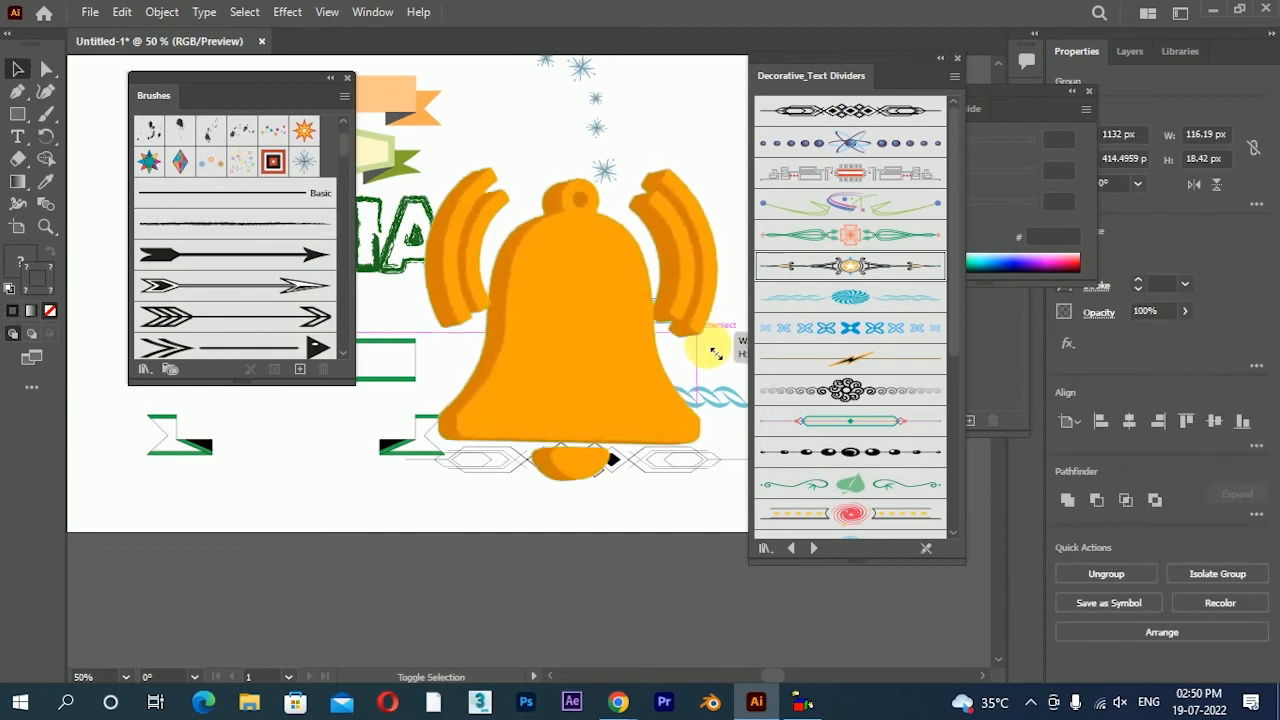
pyautogui.click(667, 275)
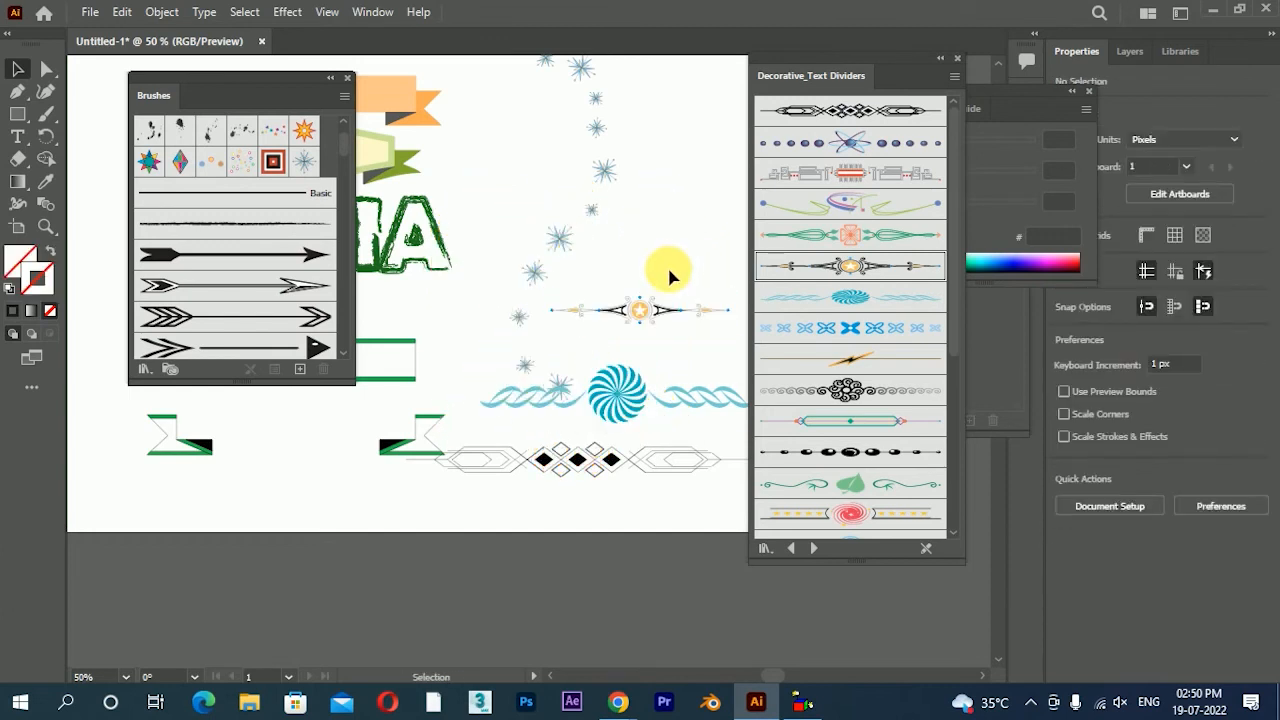
# - Delete the gold star, blue spiral and black diamond text dividers from the artboard
pyautogui.moveTo(579, 516); pyautogui.dragTo(670, 275)
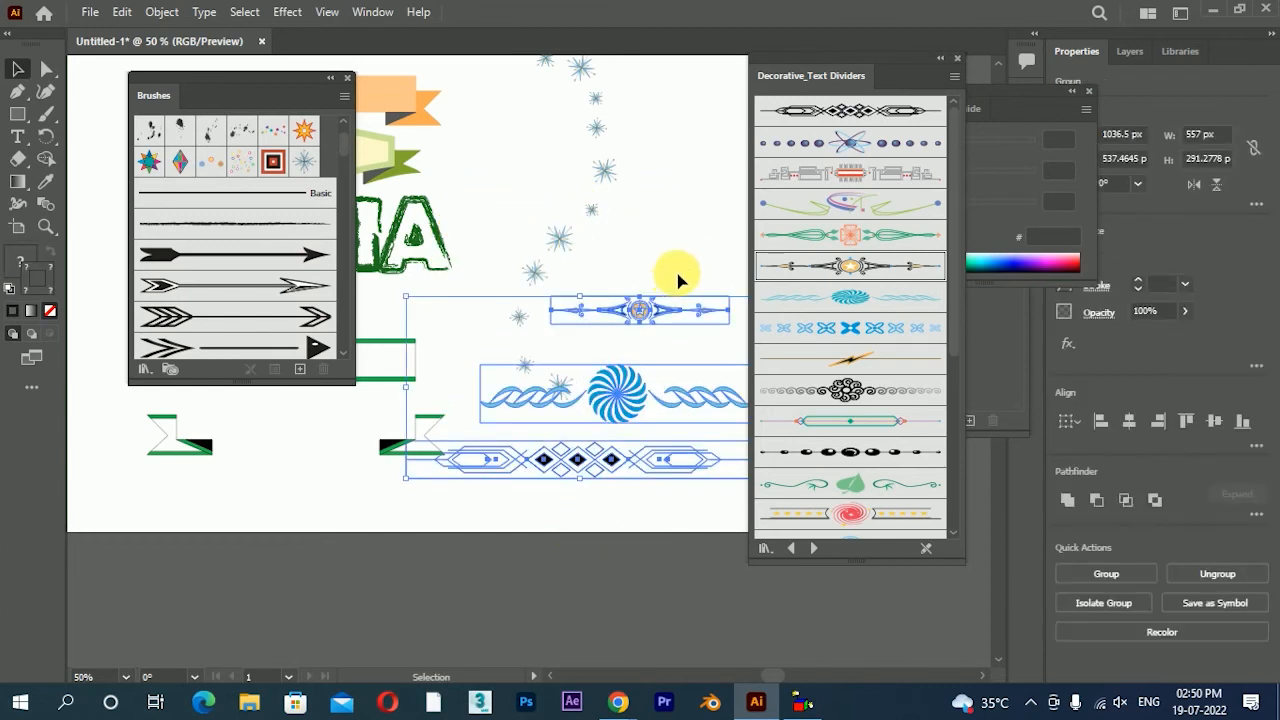
pyautogui.press('Delete')
pyautogui.scroll(-3, 790, 432)
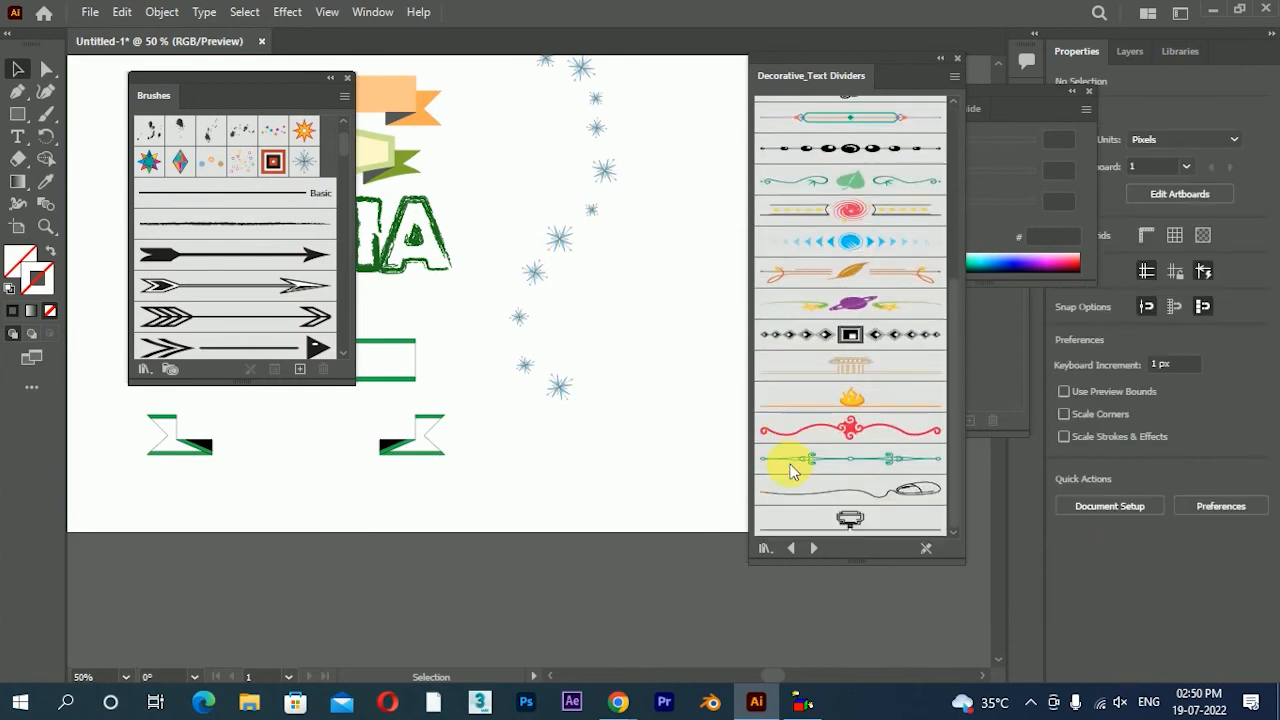
# - Load the Elegant Curl & Floral Brush Set and apply its scroll-ended flourish brush to the wavy snowflake curve
pyautogui.click(812, 552)
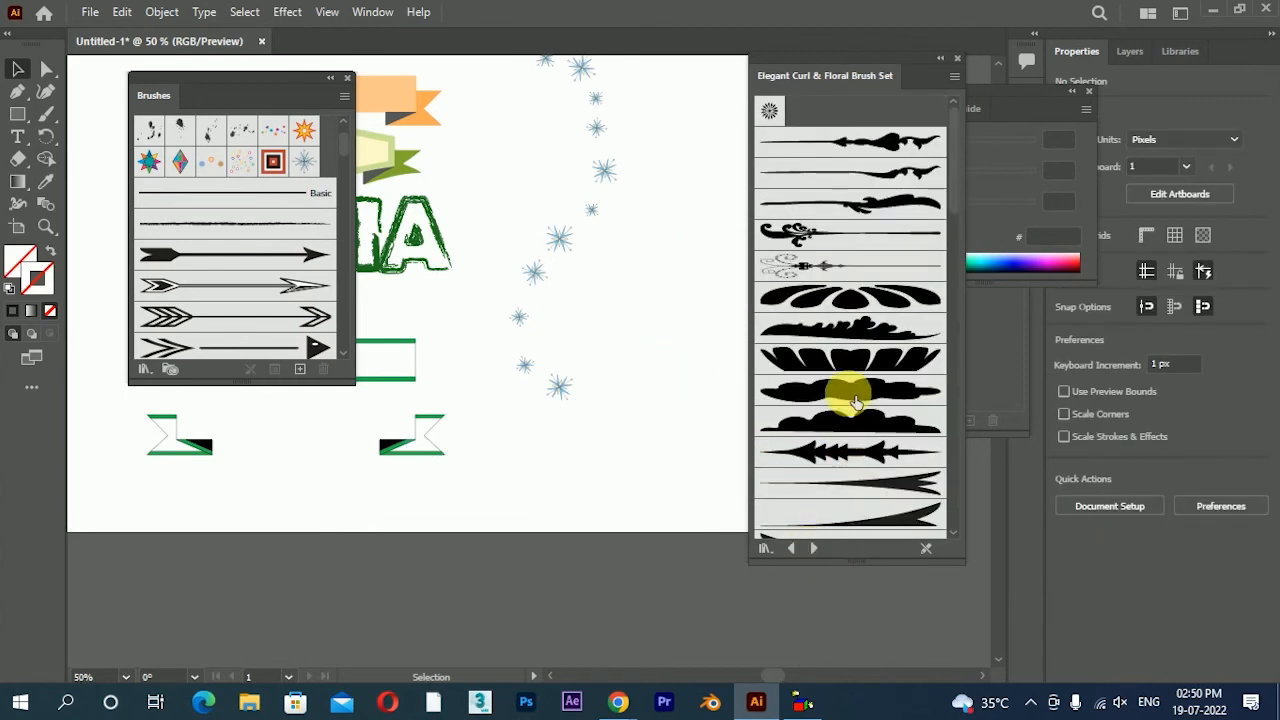
pyautogui.click(495, 297)
pyautogui.click(843, 236)
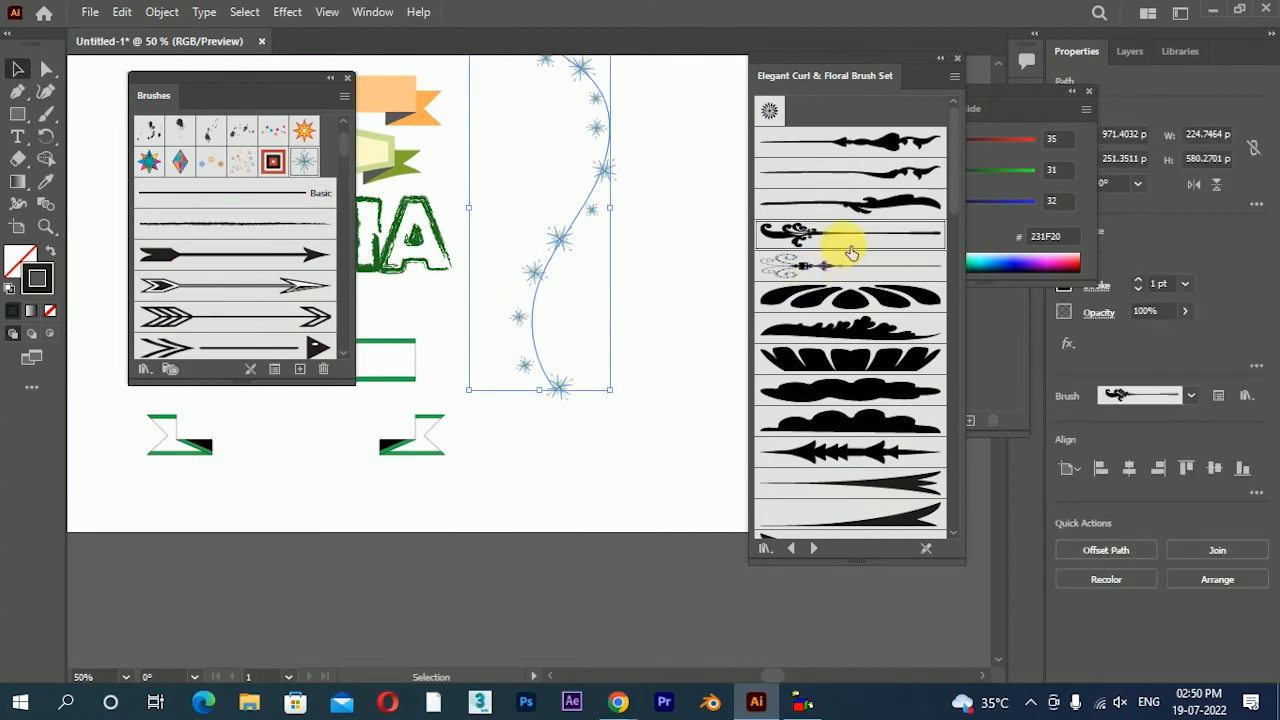
pyautogui.scroll(1, 615, 330)
pyautogui.click(643, 355)
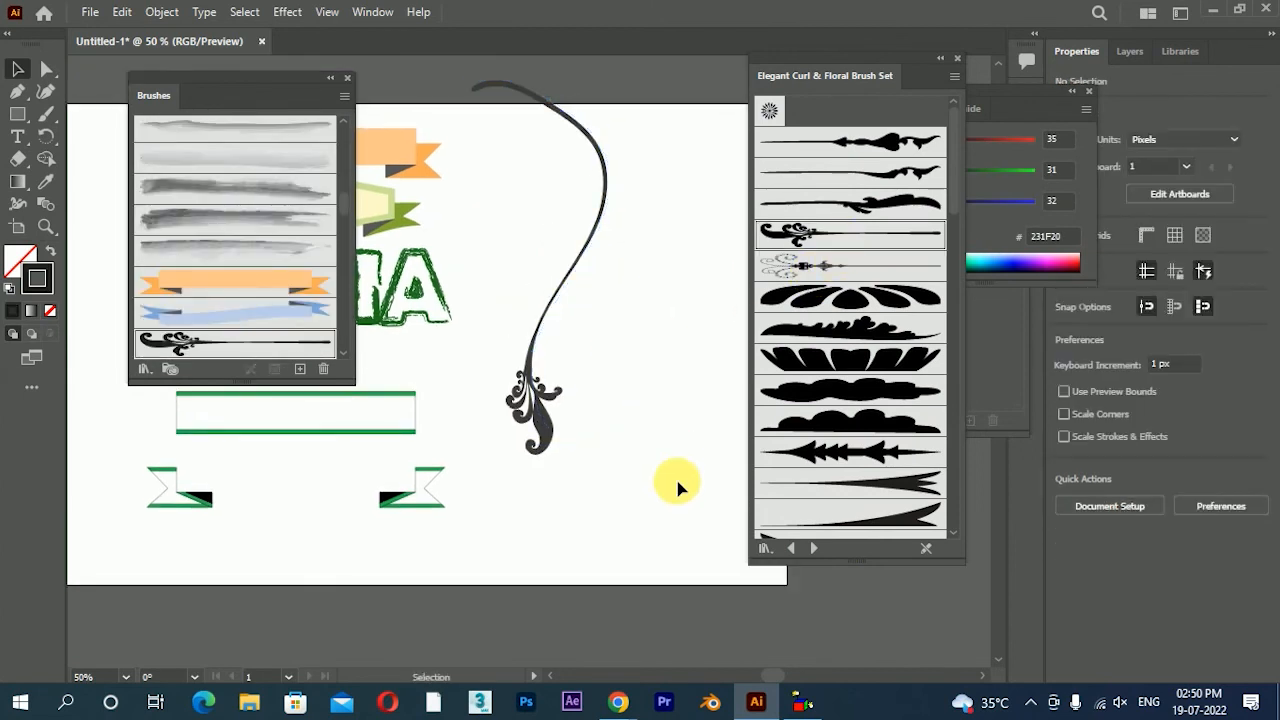
# - Load the Image Brush Library and try its black spiked and gold chain pattern brushes on the wavy curve, ending with the black spiked one
pyautogui.click(815, 548)
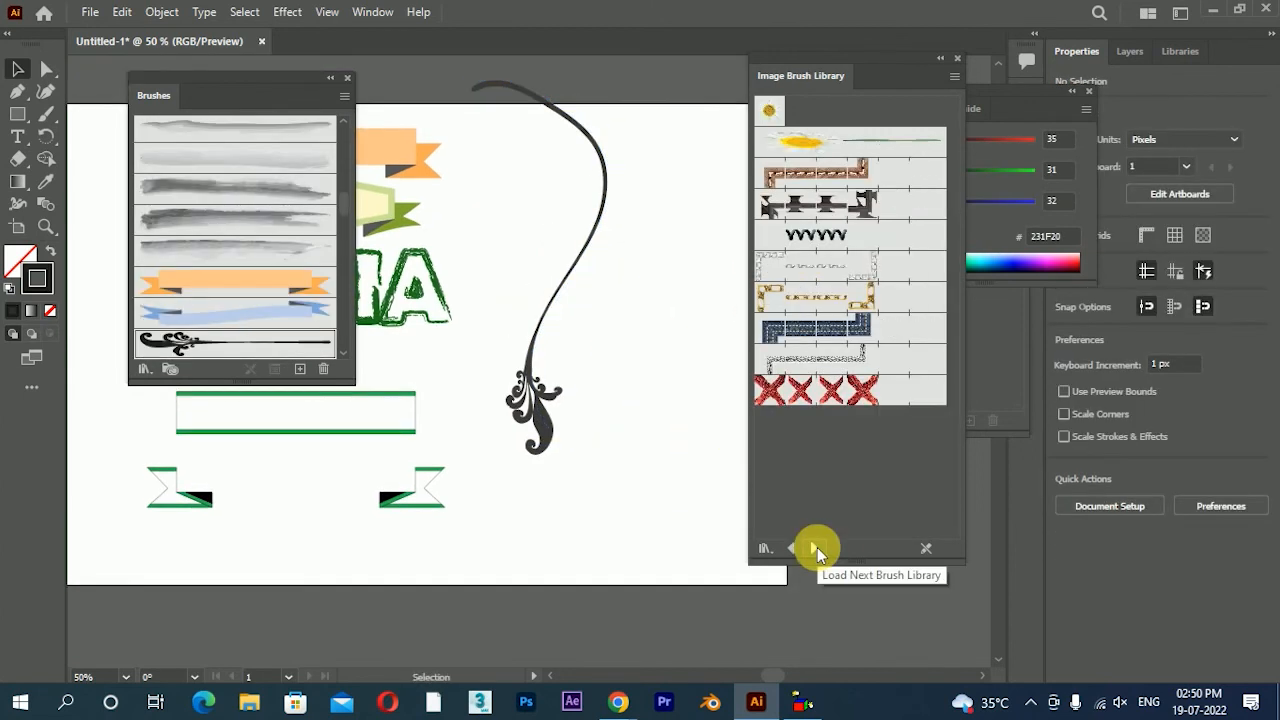
pyautogui.click(815, 204)
pyautogui.click(514, 286)
pyautogui.click(815, 296)
pyautogui.click(812, 204)
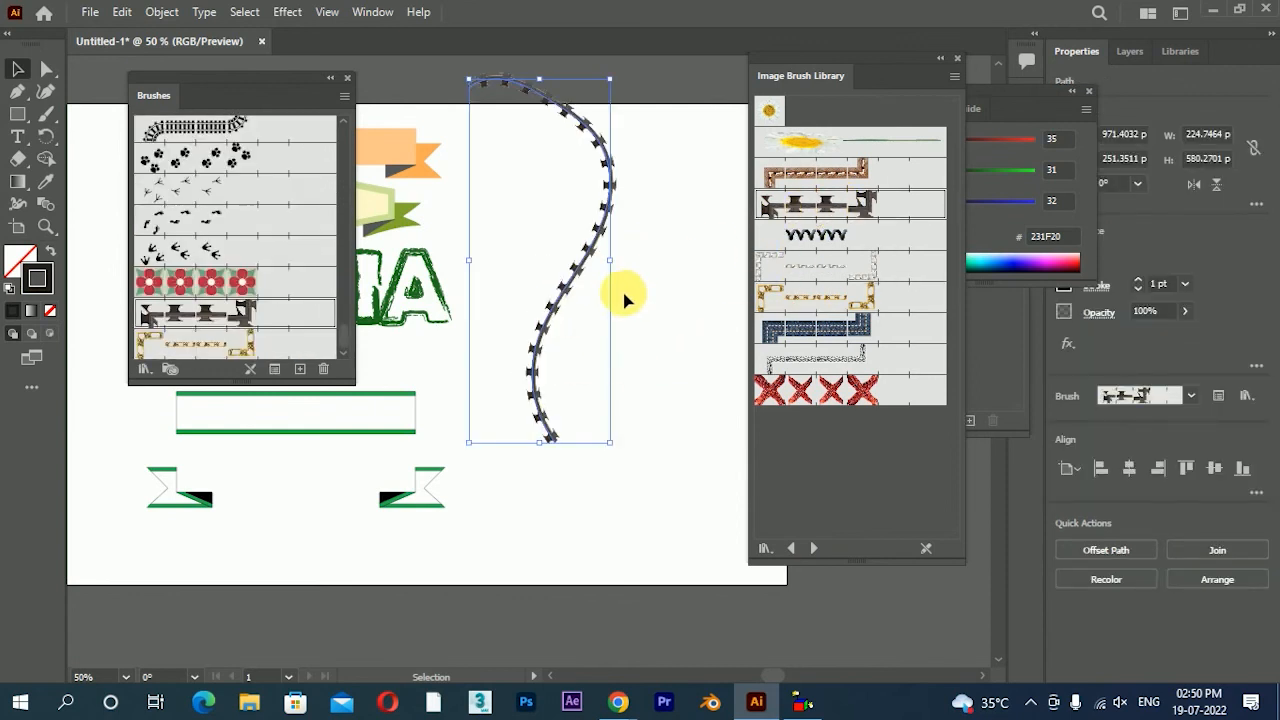
pyautogui.scroll(5, 531, 323)
pyautogui.scroll(-6, 531, 323)
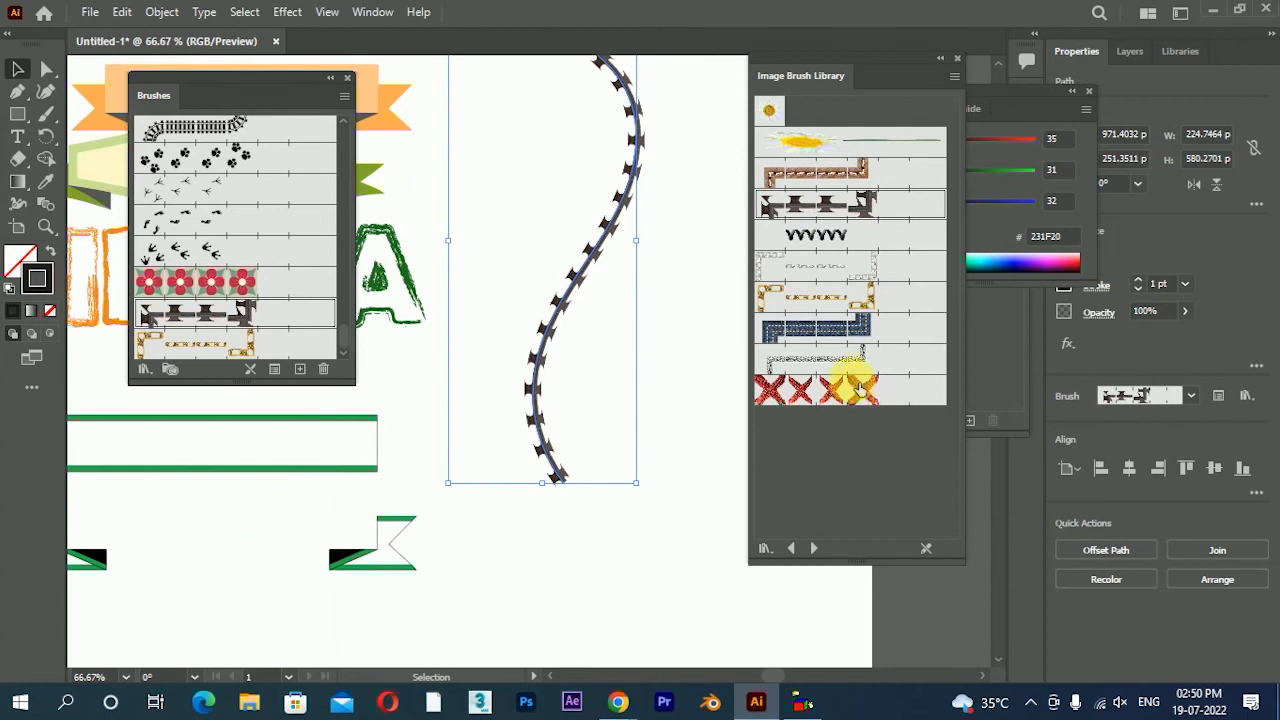
# - Try the blue denim and yellow flower image brushes on the wavy curve, ending with the red cross pattern brush
pyautogui.click(840, 335)
pyautogui.click(818, 142)
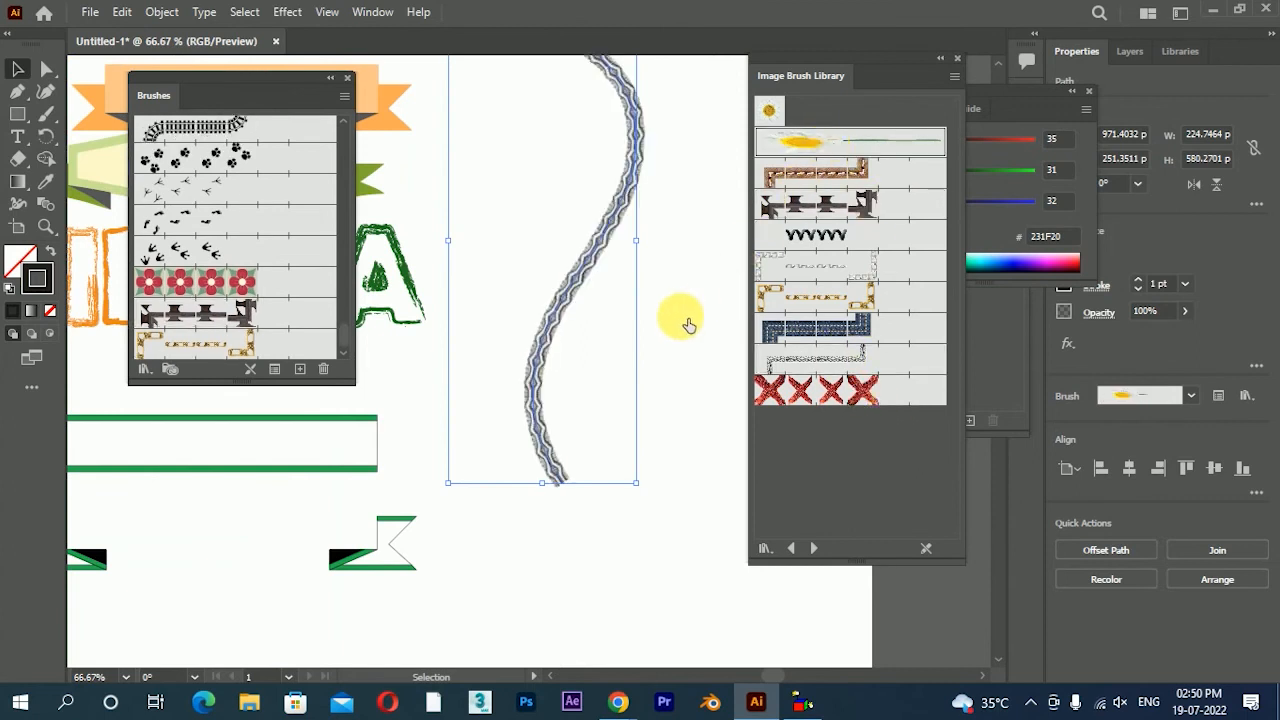
pyautogui.press('space')
pyautogui.moveTo(649, 420)
pyautogui.mouseDown()
pyautogui.moveTo(672, 348)
pyautogui.moveTo(640, 405)
pyautogui.mouseUp()
pyautogui.click(545, 441)
pyautogui.click(812, 392)
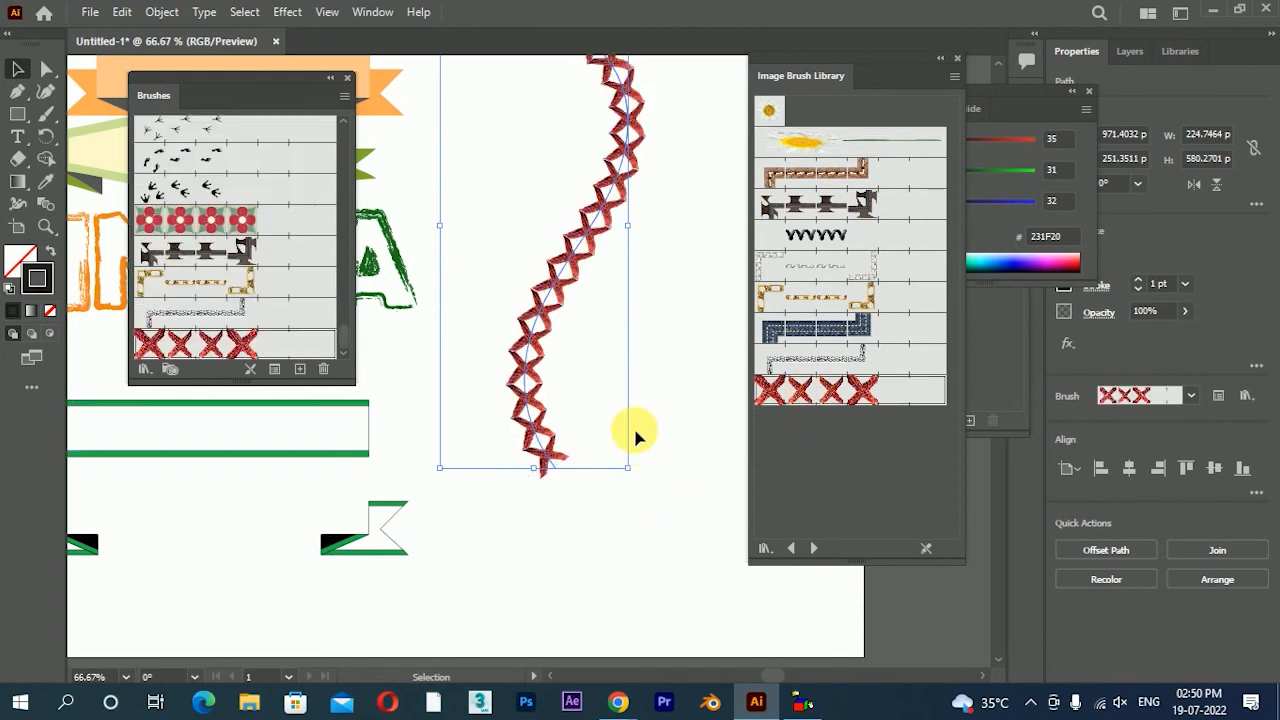
pyautogui.scroll(-1, 633, 425)
pyautogui.press('space')
pyautogui.moveTo(609, 309); pyautogui.dragTo(620, 352)
pyautogui.moveTo(606, 286); pyautogui.dragTo(600, 371)
pyautogui.click(686, 351)
pyautogui.scroll(1, 663, 447)
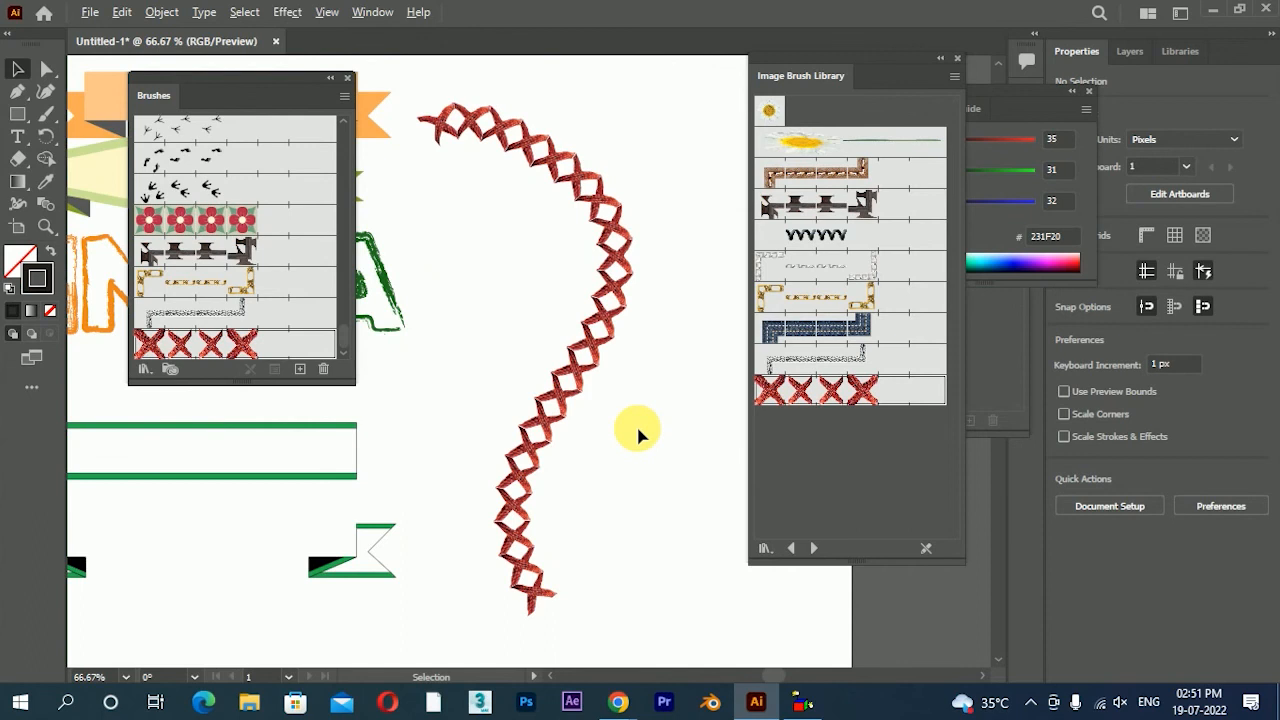
# - Load the Grunge brushes vector pack and apply its splattered brush with the round solid end to the letter A of INDIA
pyautogui.click(814, 547)
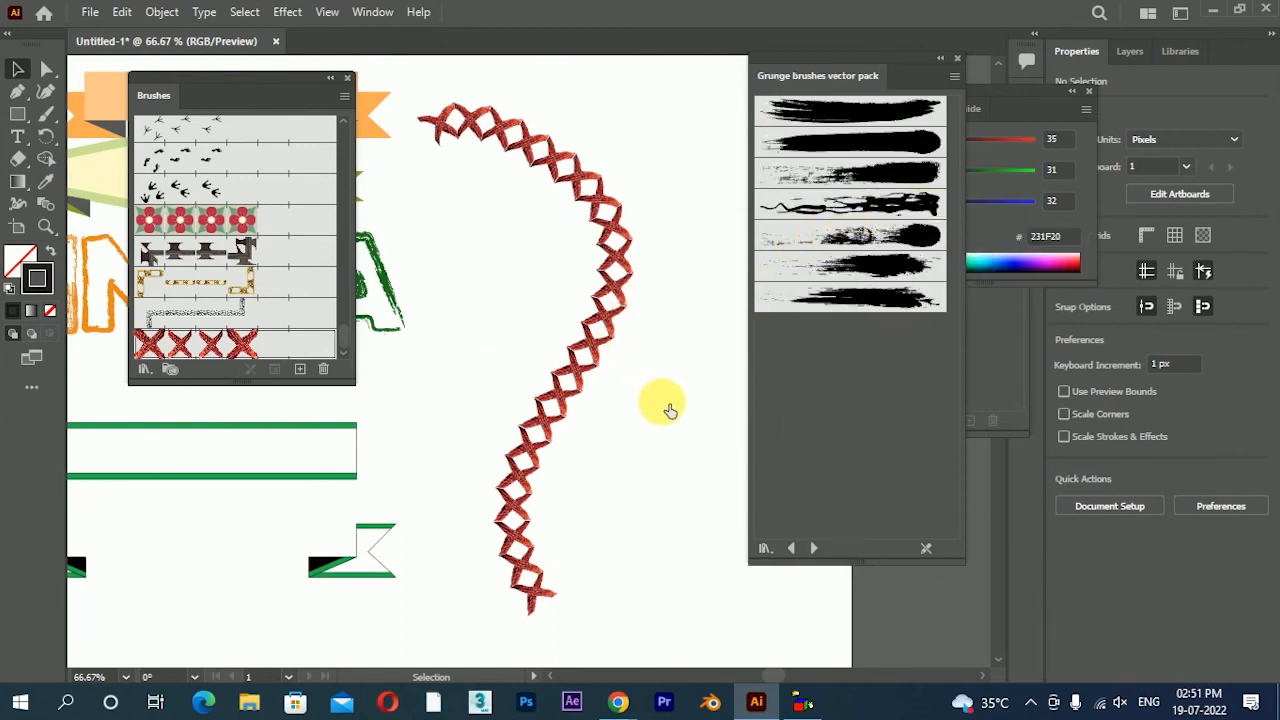
pyautogui.scroll(-2, 634, 297)
pyautogui.click(488, 372)
pyautogui.scroll(2, 470, 295)
pyautogui.click(515, 278)
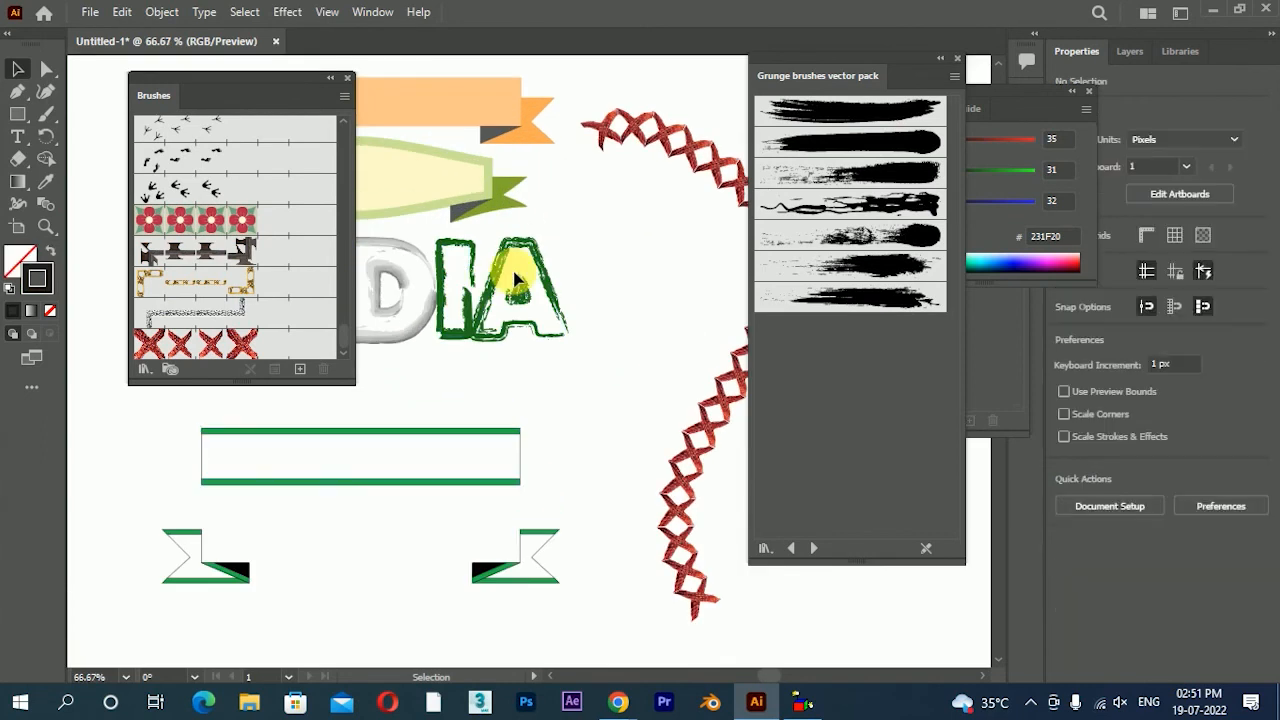
pyautogui.scroll(1, 515, 278)
pyautogui.click(888, 240)
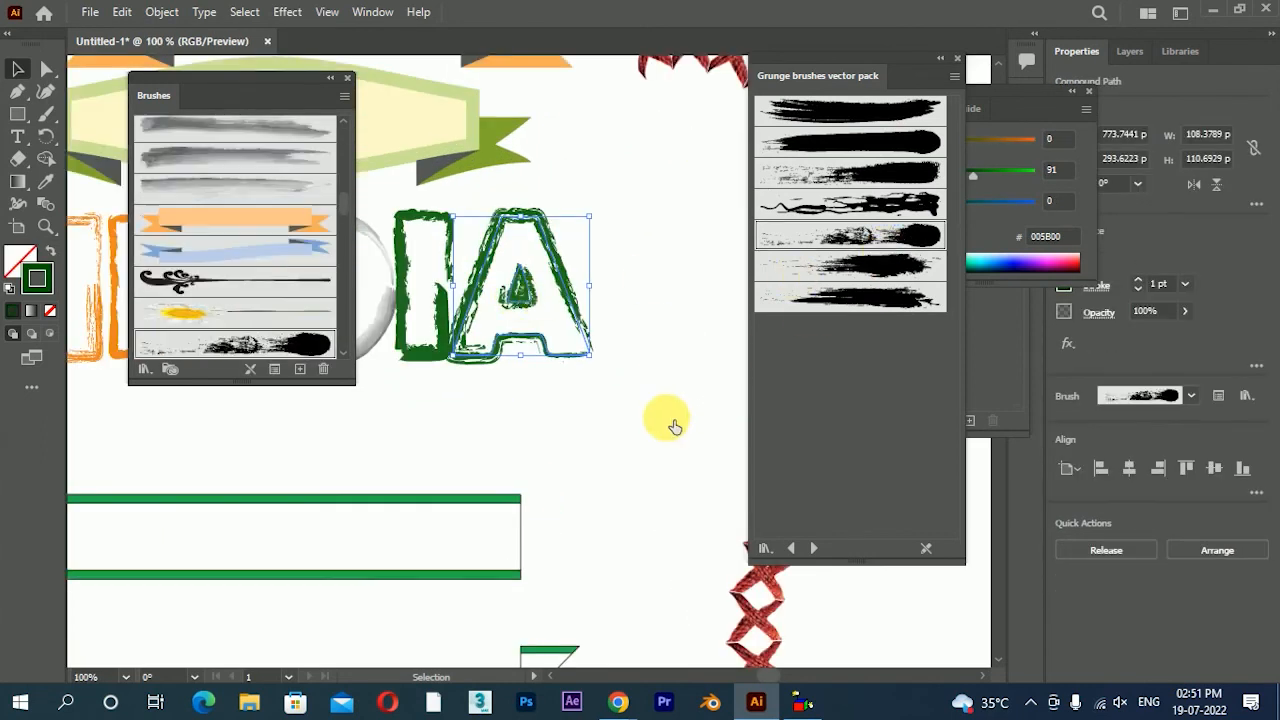
# - Reduce the stroke weight of the letter A and deselect it
pyautogui.click(1185, 284)
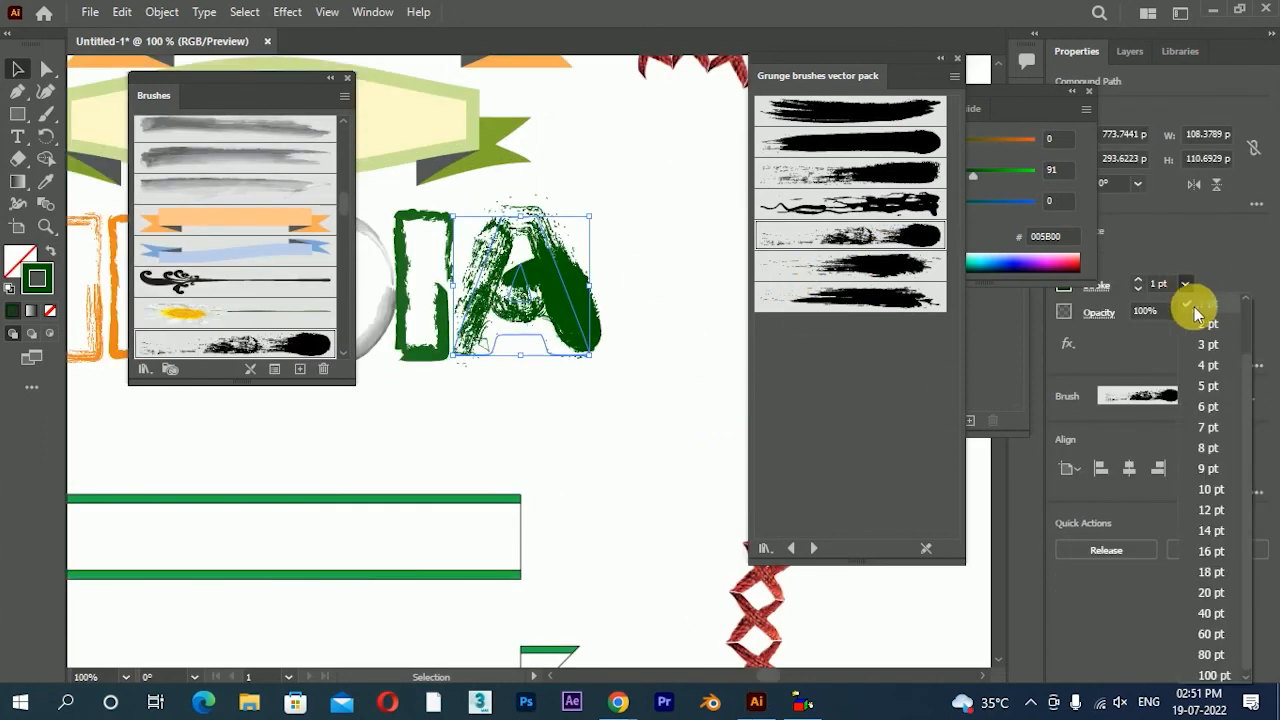
pyautogui.scroll(1, 1211, 330)
pyautogui.click(1211, 323)
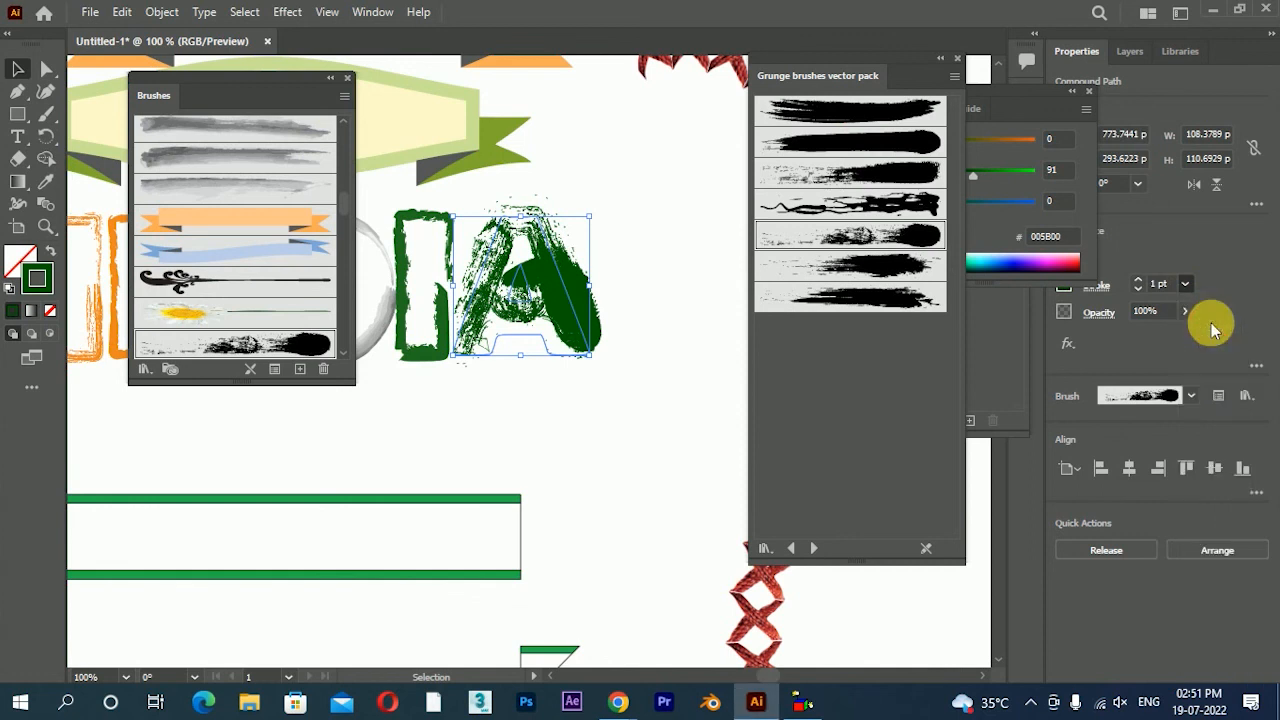
pyautogui.click(586, 437)
# - Apply the wavy, broken-line grunge brush to the letter D of INDIA
pyautogui.hscroll(-5, 694, 457)
pyautogui.click(644, 398)
pyautogui.click(852, 204)
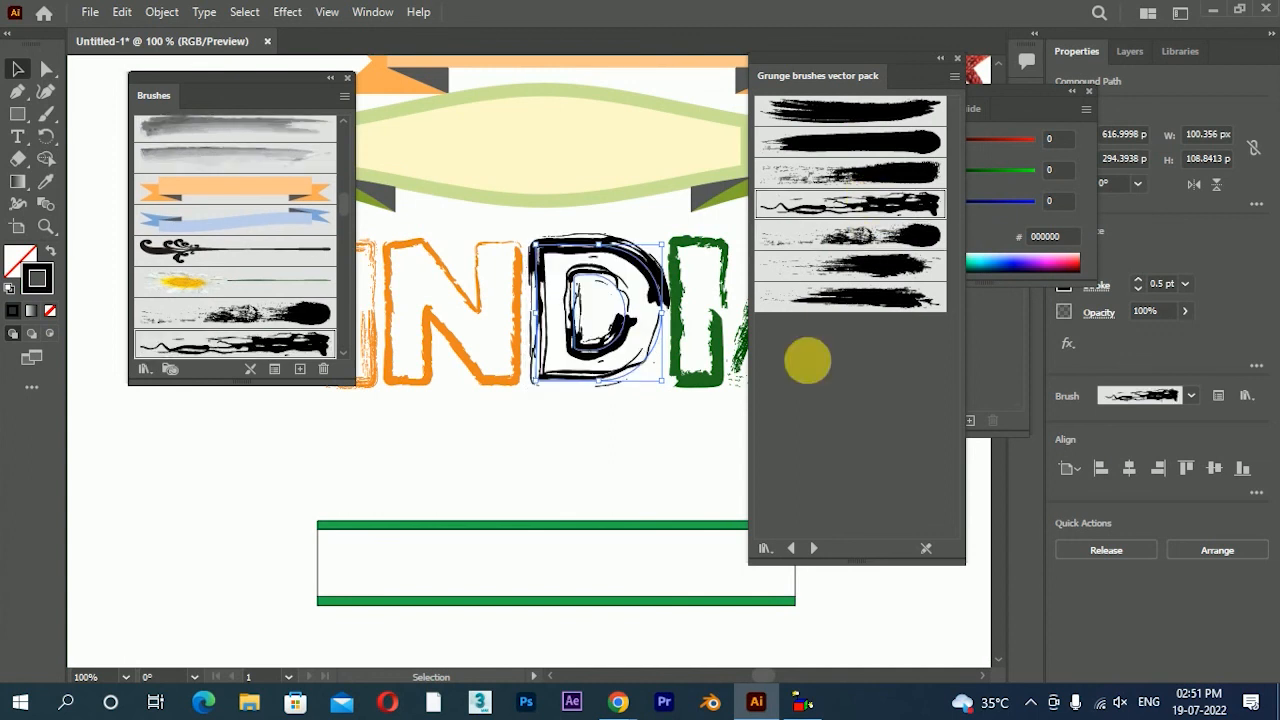
# - Apply the third grunge brush to the orange letter N and set its stroke weight to 0.25 pt
pyautogui.hscroll(-3, 550, 330)
pyautogui.click(563, 298)
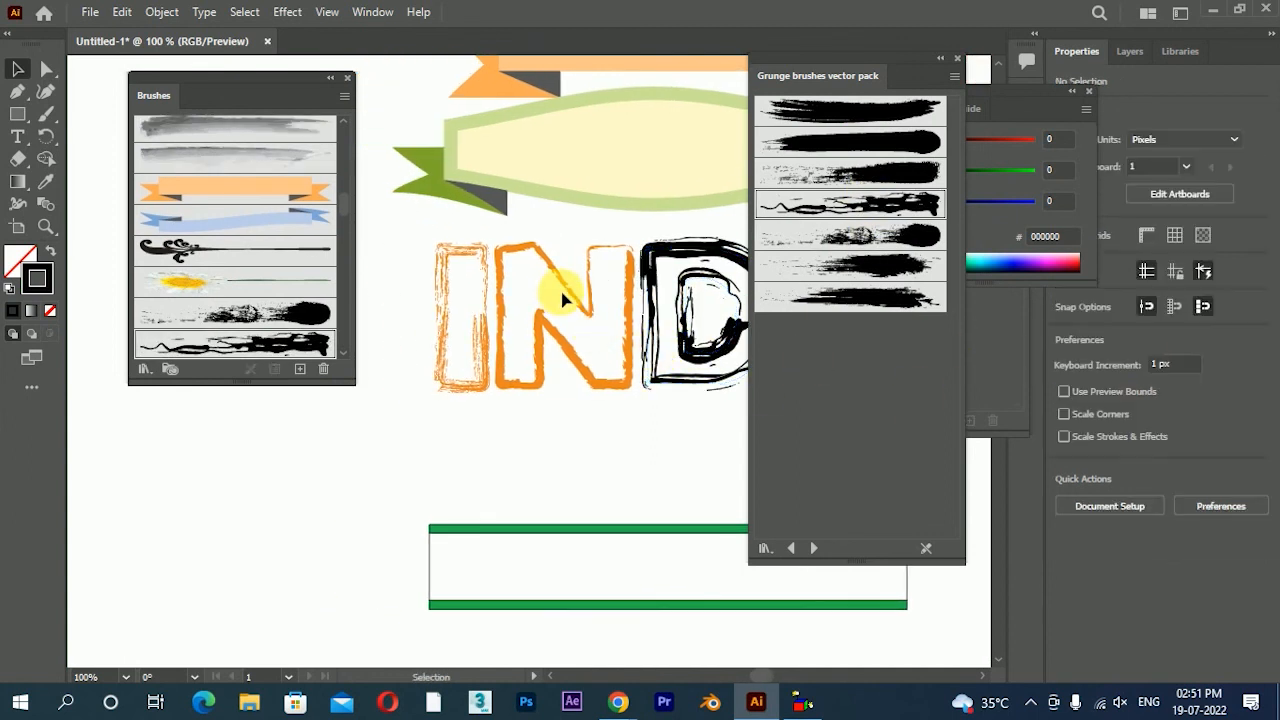
pyautogui.click(570, 288)
pyautogui.click(840, 178)
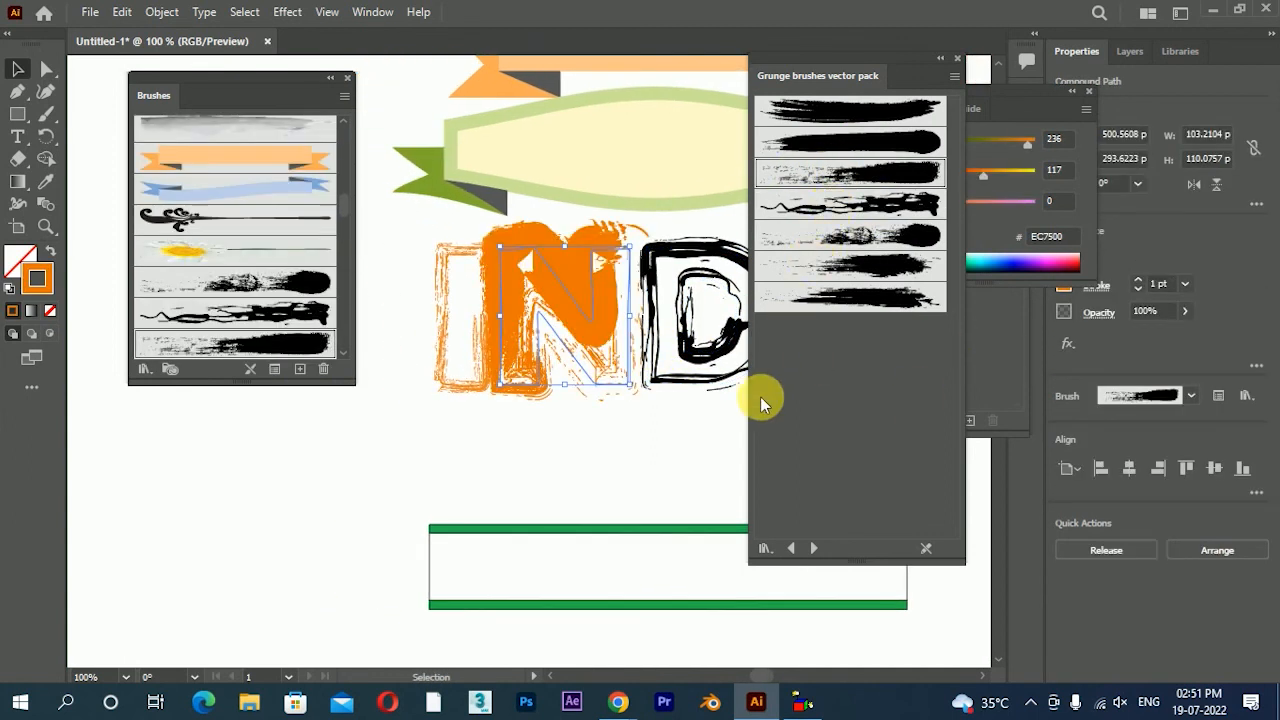
pyautogui.click(1187, 286)
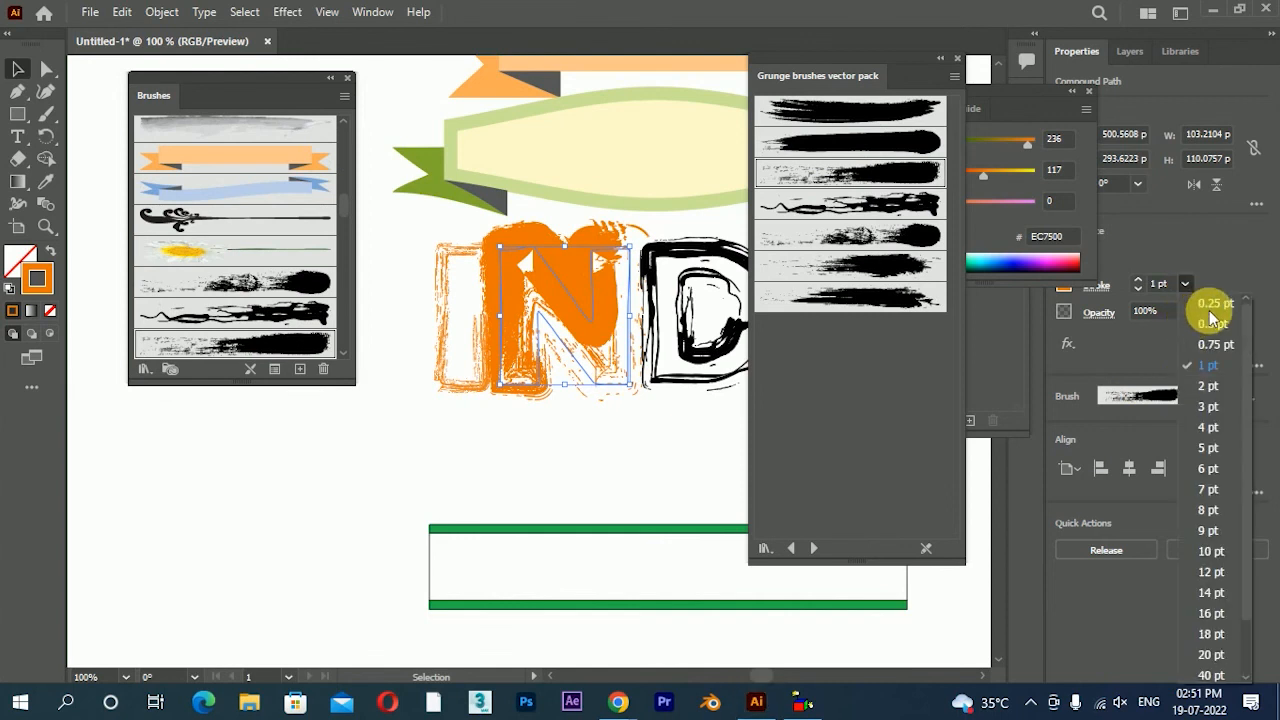
pyautogui.click(1211, 306)
pyautogui.click(592, 446)
# - Load the Hand Drawn brushes vector pack and try its scribble and parallel-line brushes on the wavy curve, ending with the tapered scribble
pyautogui.scroll(-1, 555, 410)
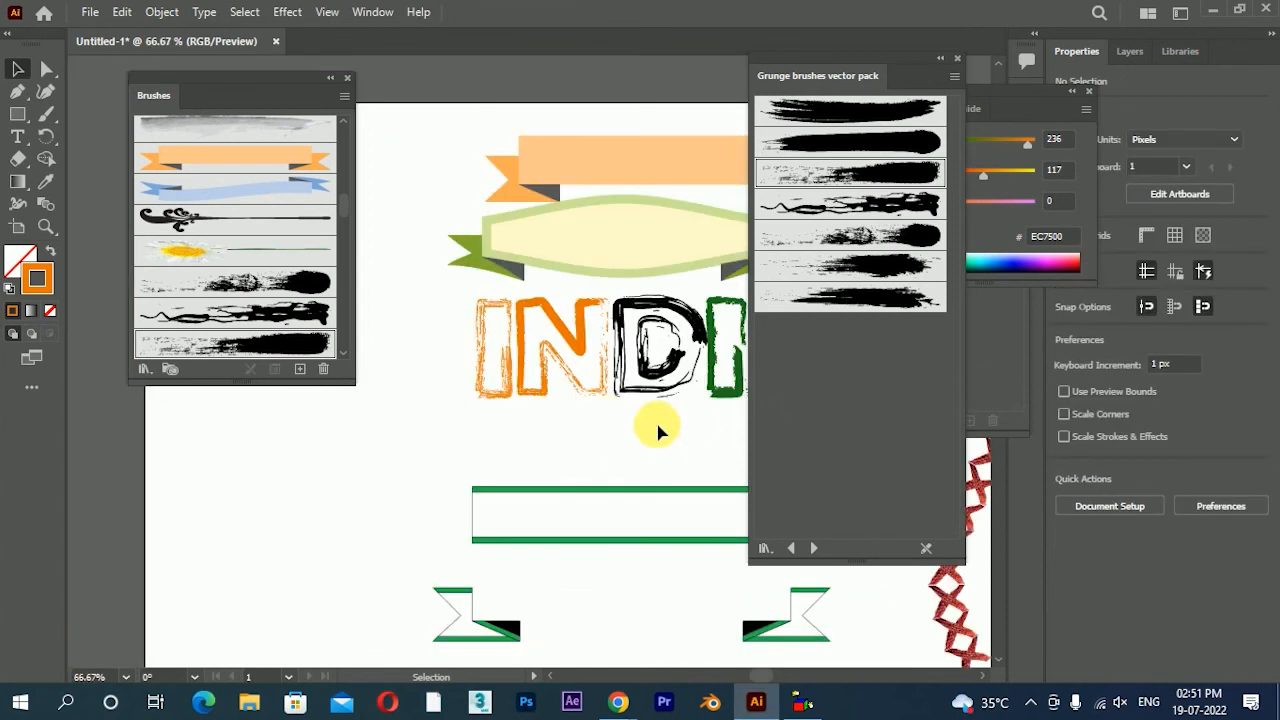
pyautogui.moveTo(707, 420); pyautogui.dragTo(586, 433)
pyautogui.moveTo(594, 558); pyautogui.dragTo(394, 523)
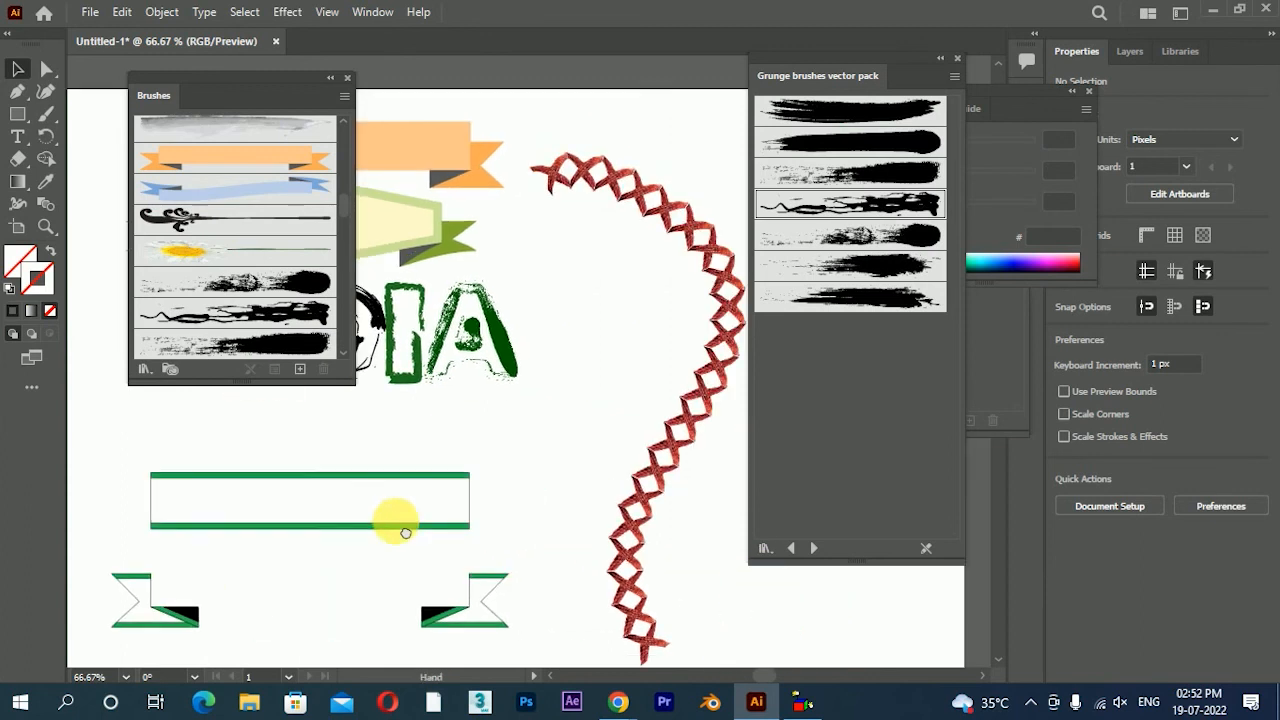
pyautogui.click(623, 486)
pyautogui.click(814, 549)
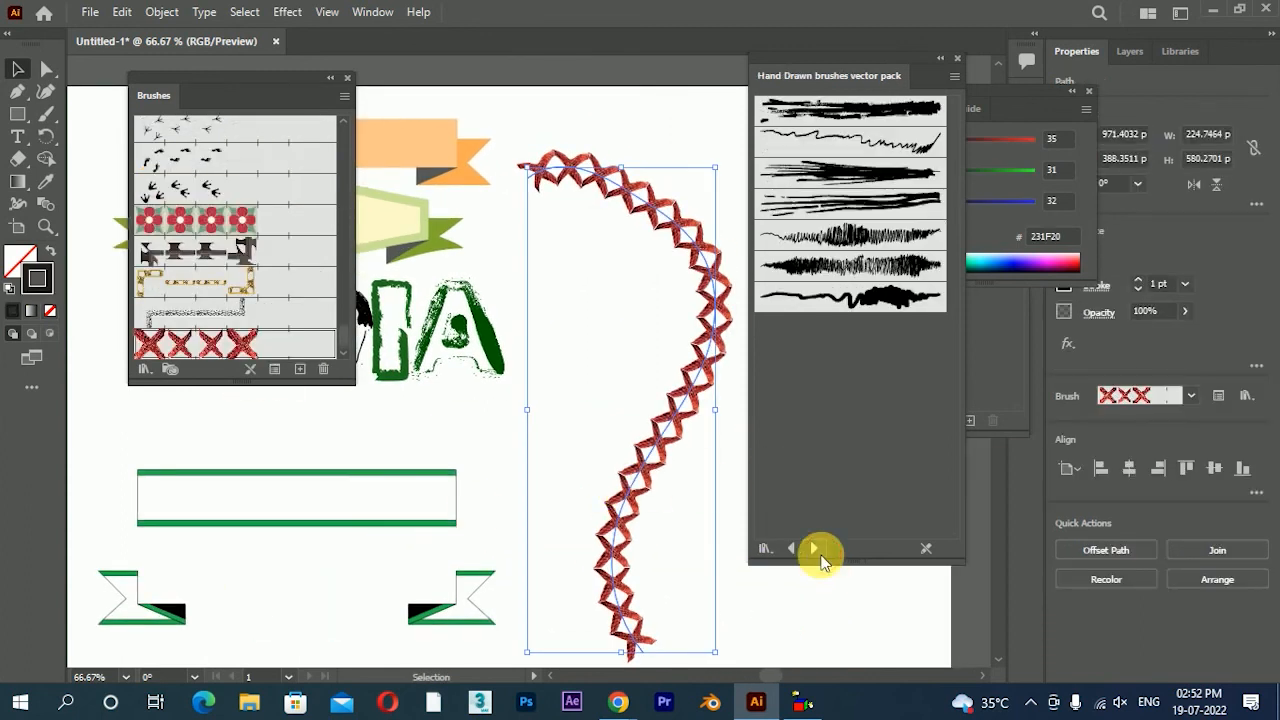
pyautogui.click(866, 262)
pyautogui.click(851, 236)
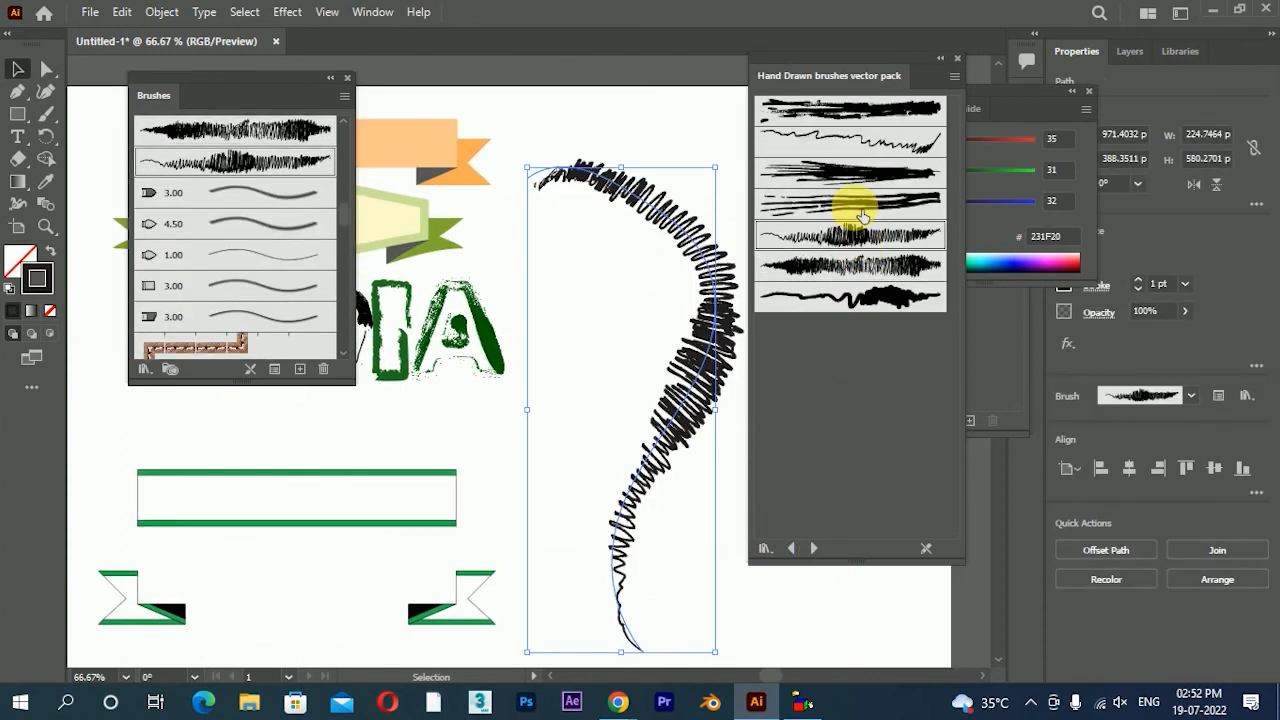
pyautogui.click(853, 205)
pyautogui.click(857, 182)
pyautogui.click(866, 208)
pyautogui.click(866, 235)
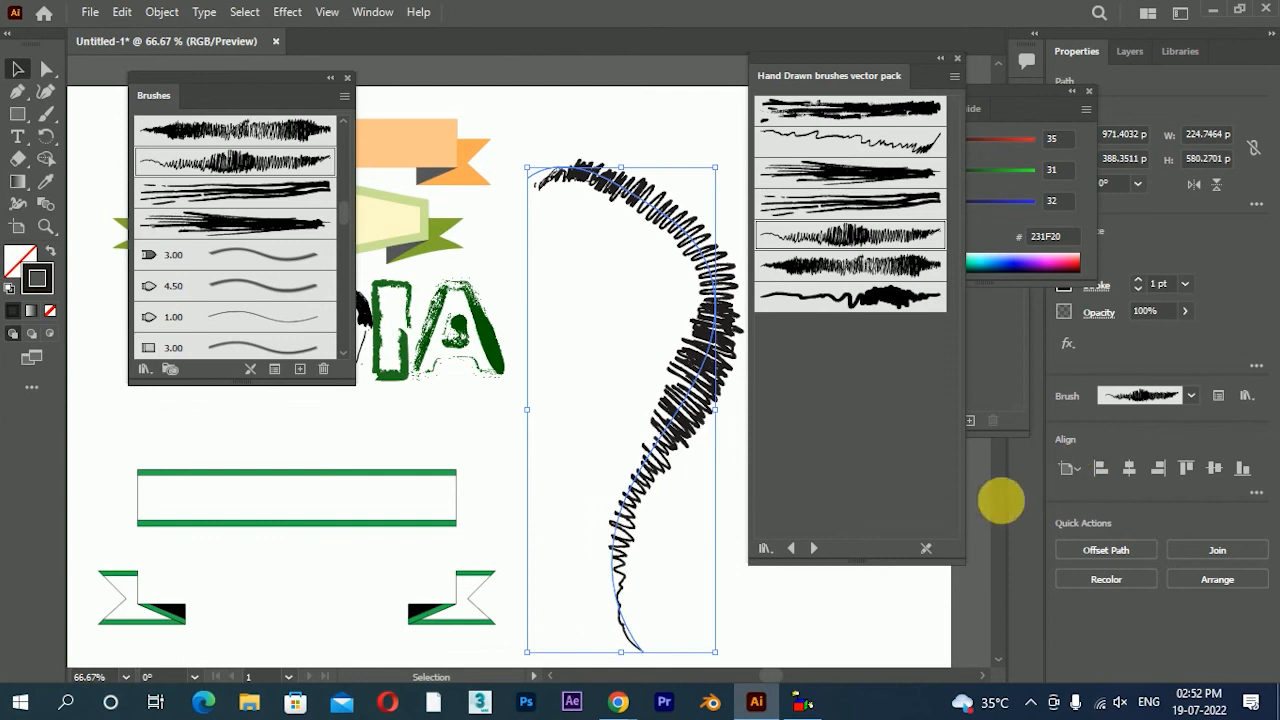
# - Load the 6d Art Pen Brushes library and try 6d Scatter Brush 3 on the wavy curve, ending with 6d Scatter Brush 5
pyautogui.click(813, 548)
pyautogui.click(848, 210)
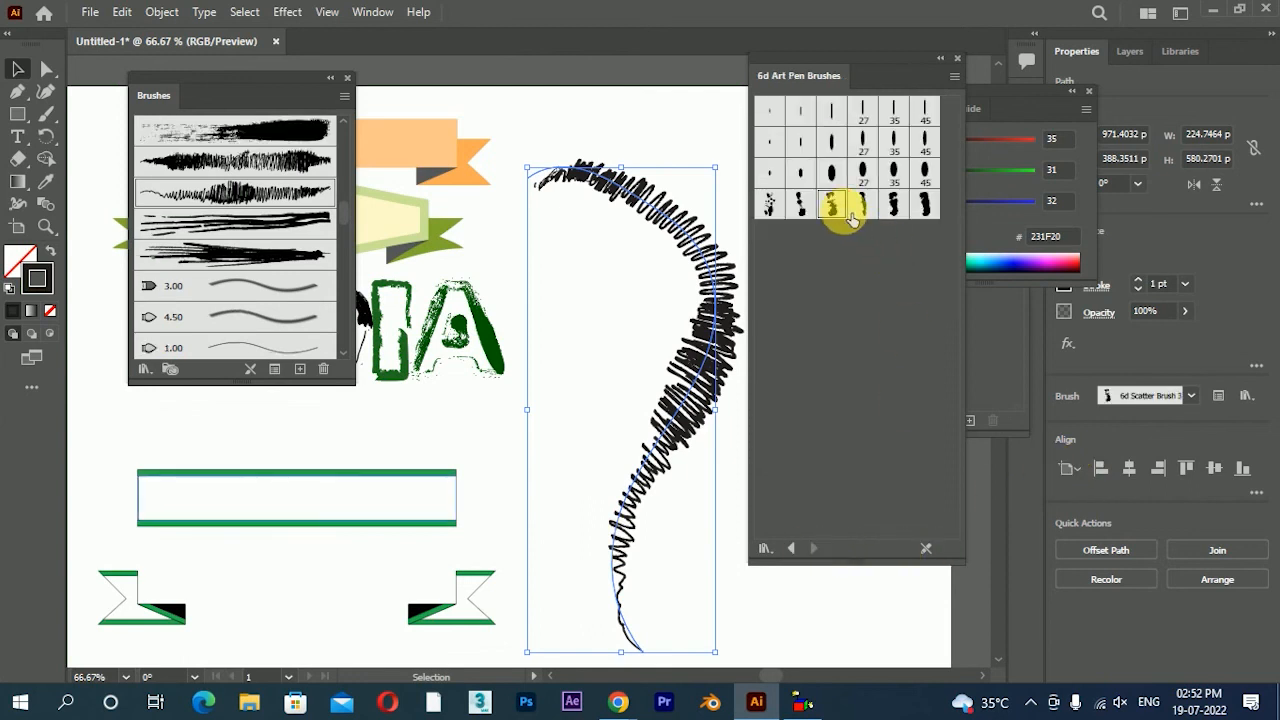
pyautogui.click(882, 202)
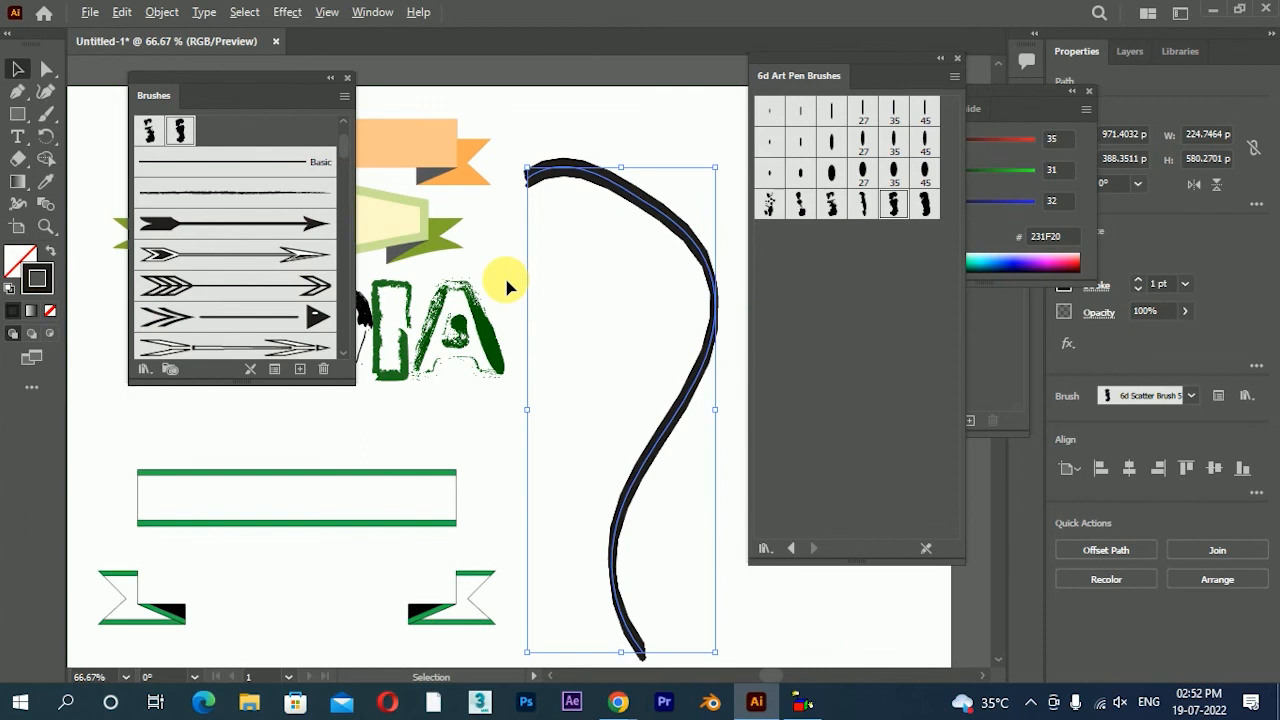
# - Move the 6d Art Pen Brushes library away from the artwork and close the icon library panel behind it
pyautogui.keyDown('alt'); pyautogui.scroll(-2, 507, 277); pyautogui.keyUp('alt')
pyautogui.press('space')
pyautogui.moveTo(492, 287)
pyautogui.mouseDown()
pyautogui.moveTo(666, 268)
pyautogui.moveTo(644, 285)
pyautogui.mouseUp()
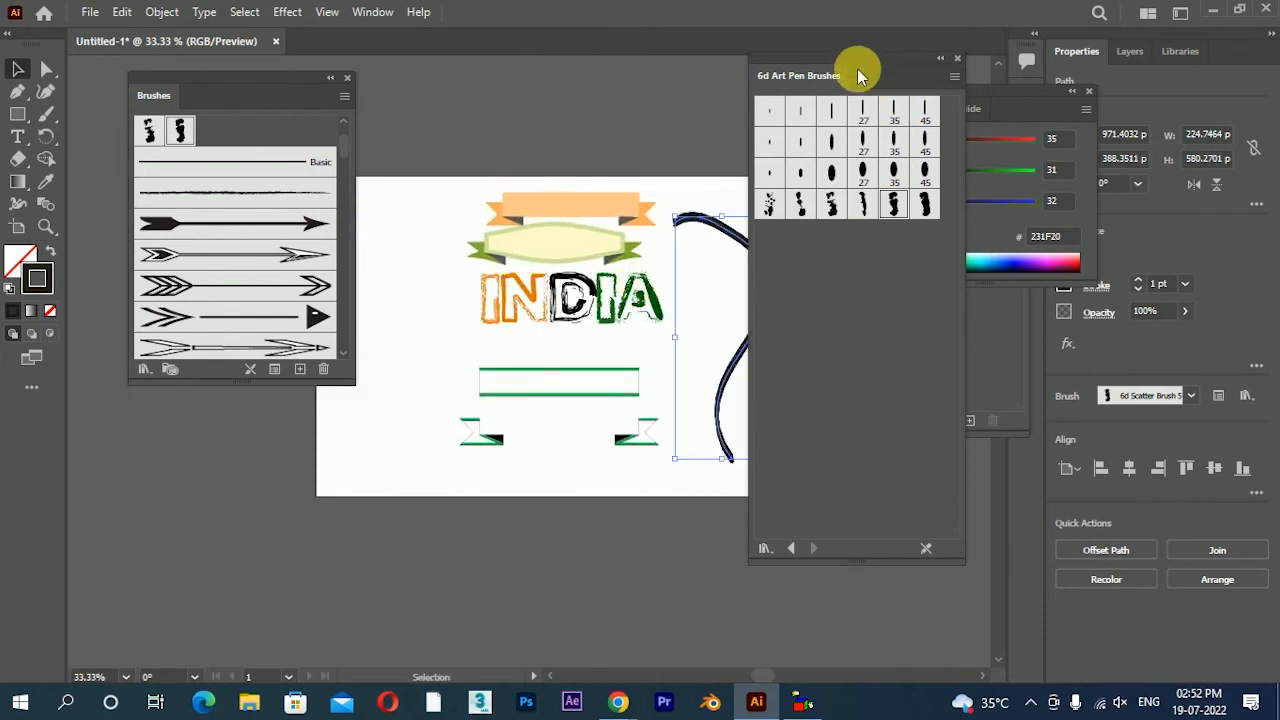
pyautogui.moveTo(858, 76); pyautogui.dragTo(958, 76)
pyautogui.keyDown('alt'); pyautogui.scroll(1, 723, 294); pyautogui.keyUp('alt')
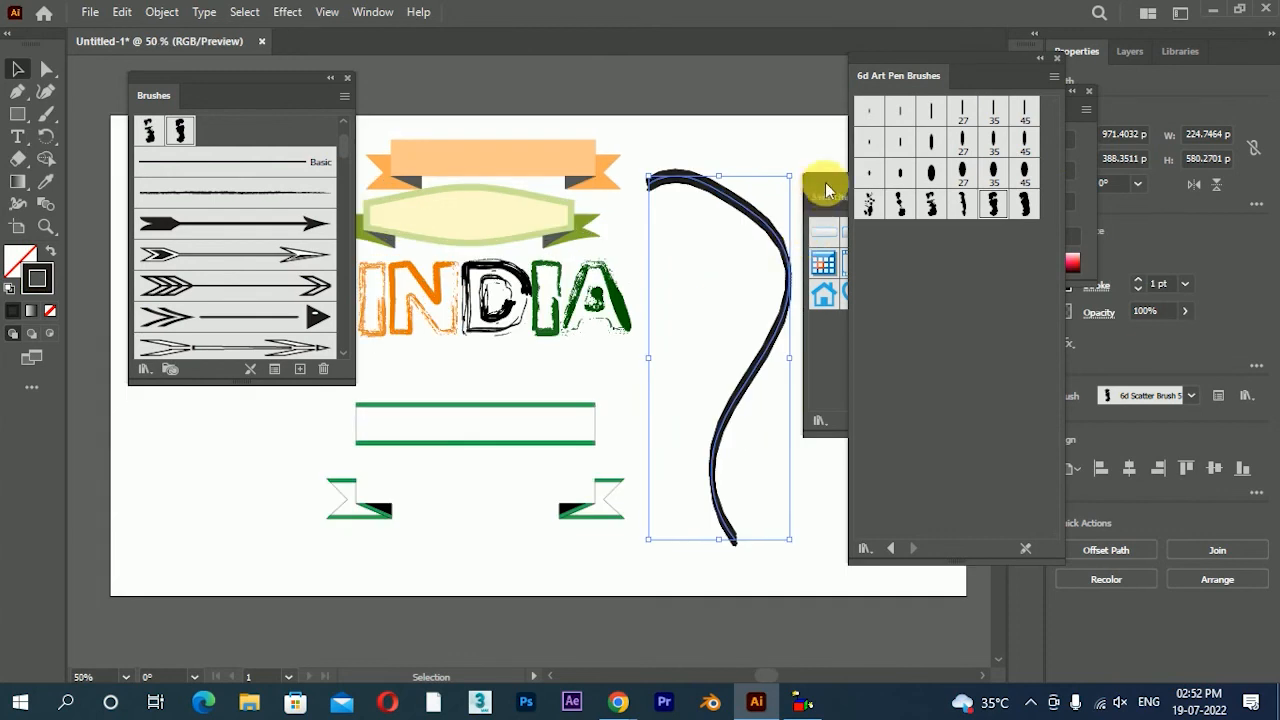
pyautogui.moveTo(826, 190); pyautogui.dragTo(714, 161)
pyautogui.click(906, 152)
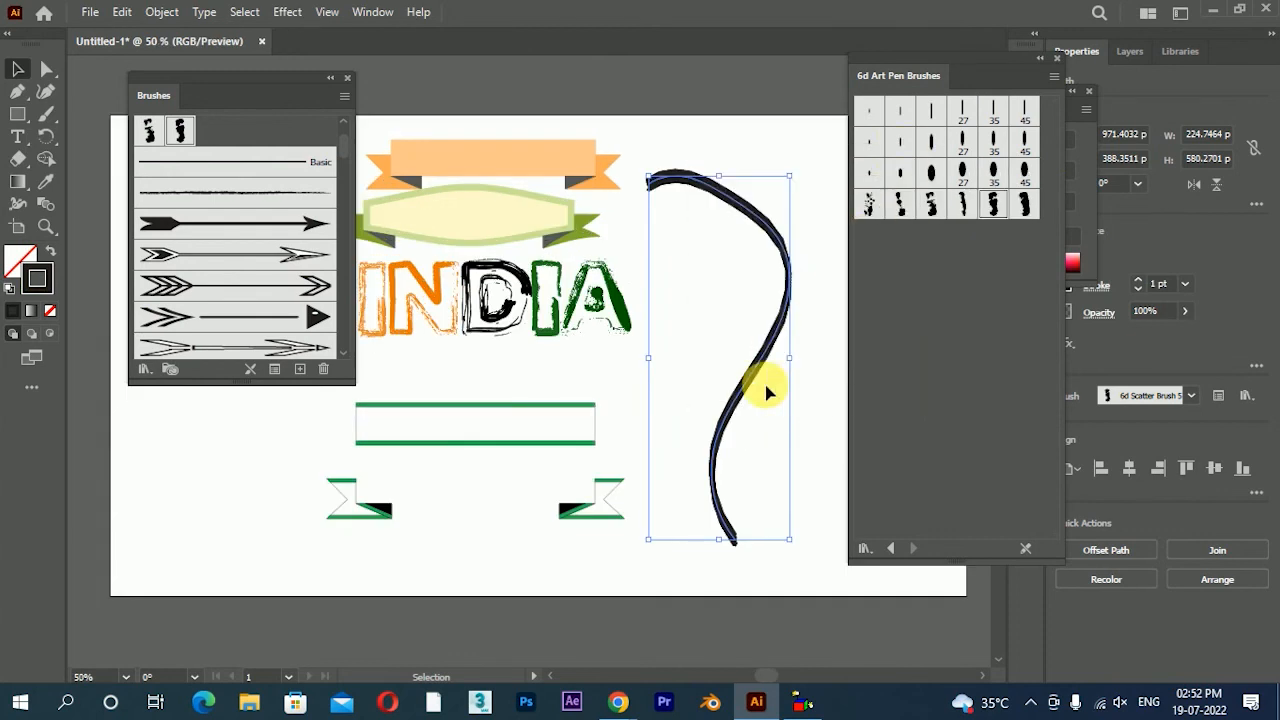
pyautogui.keyDown('alt'); pyautogui.scroll(-2, 739, 370); pyautogui.keyUp('alt')
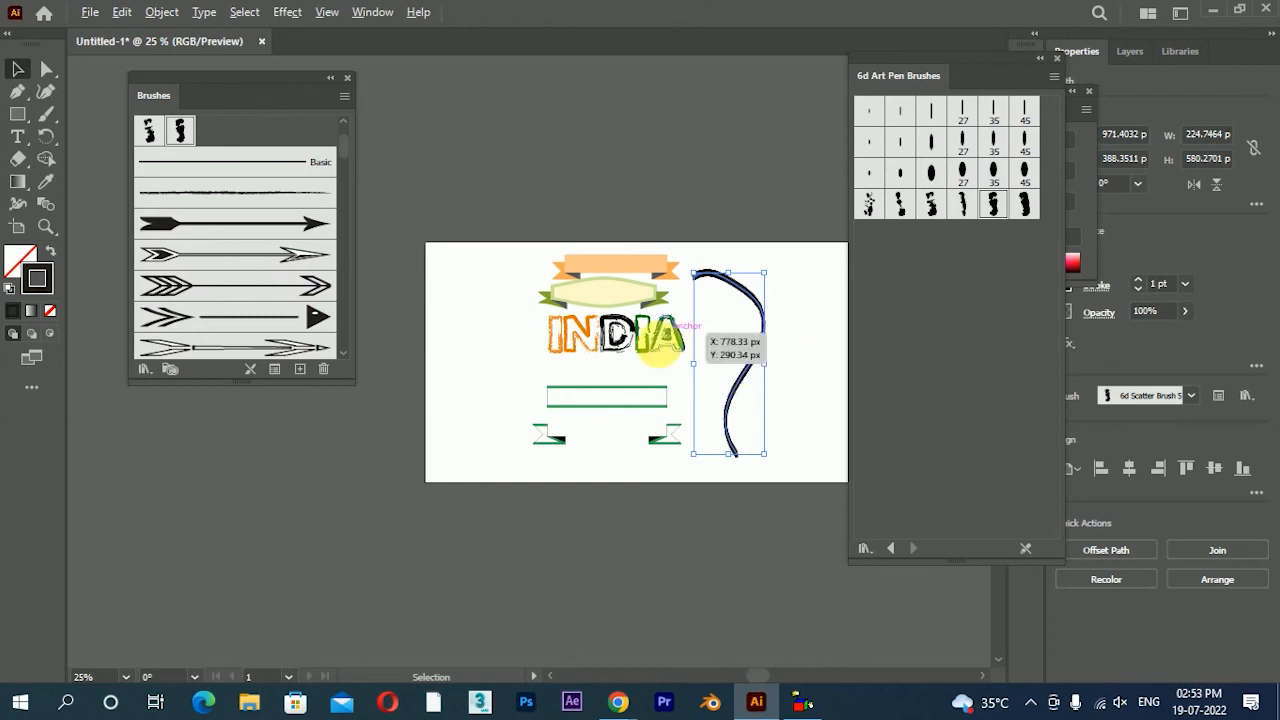
pyautogui.scroll(3, 655, 345)
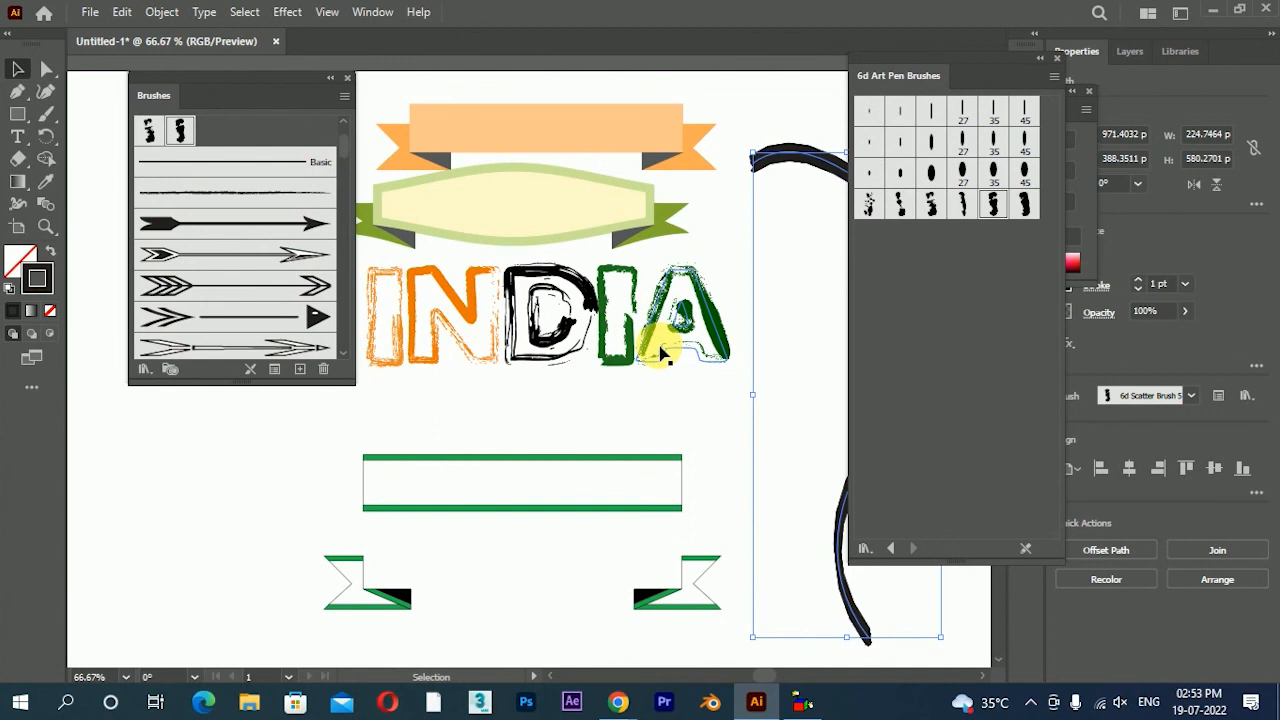